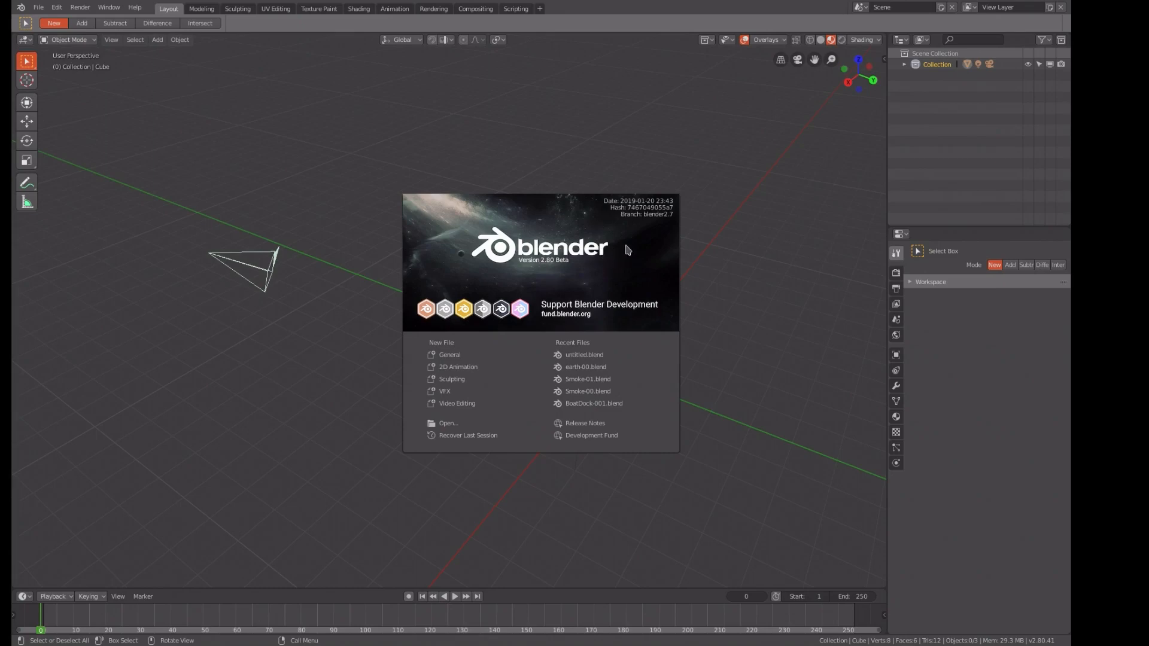
# Step: Dismiss the splash screen and delete the default cube
pyautogui.click(645, 208)
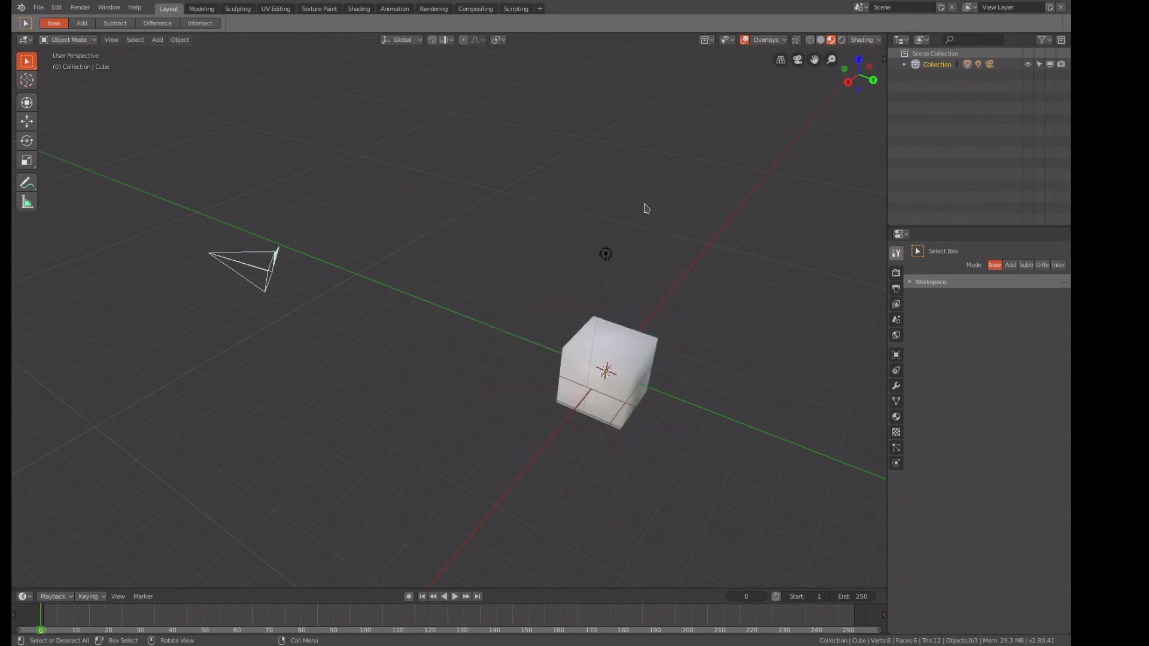
pyautogui.click(618, 349)
pyautogui.press('x')
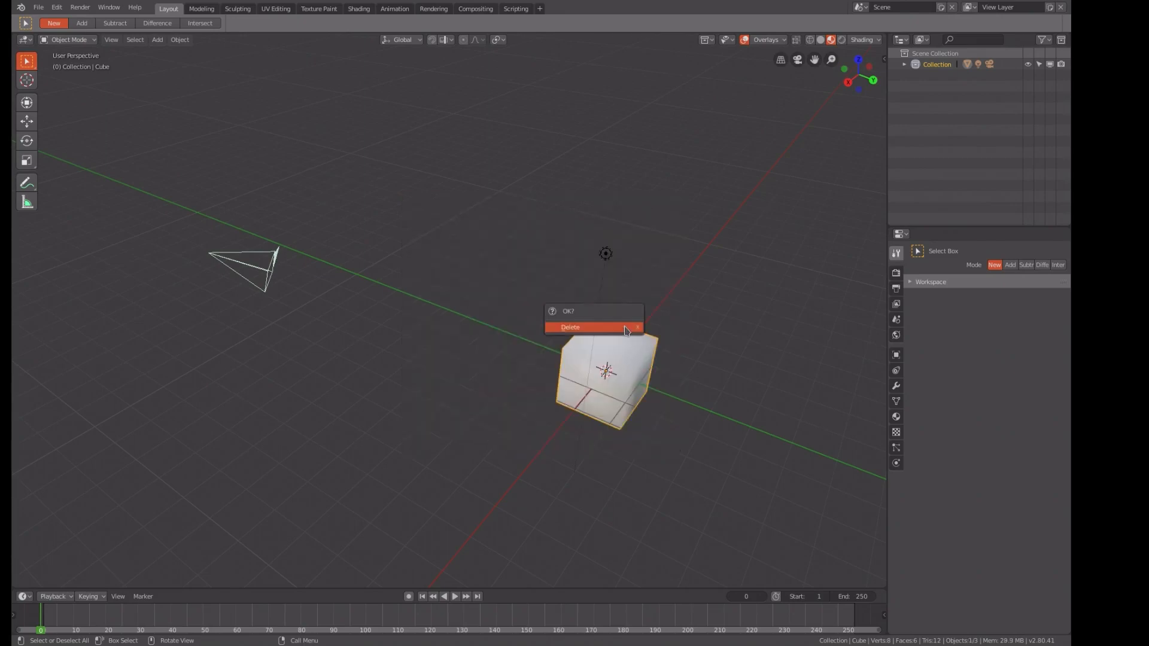
pyautogui.click(626, 331)
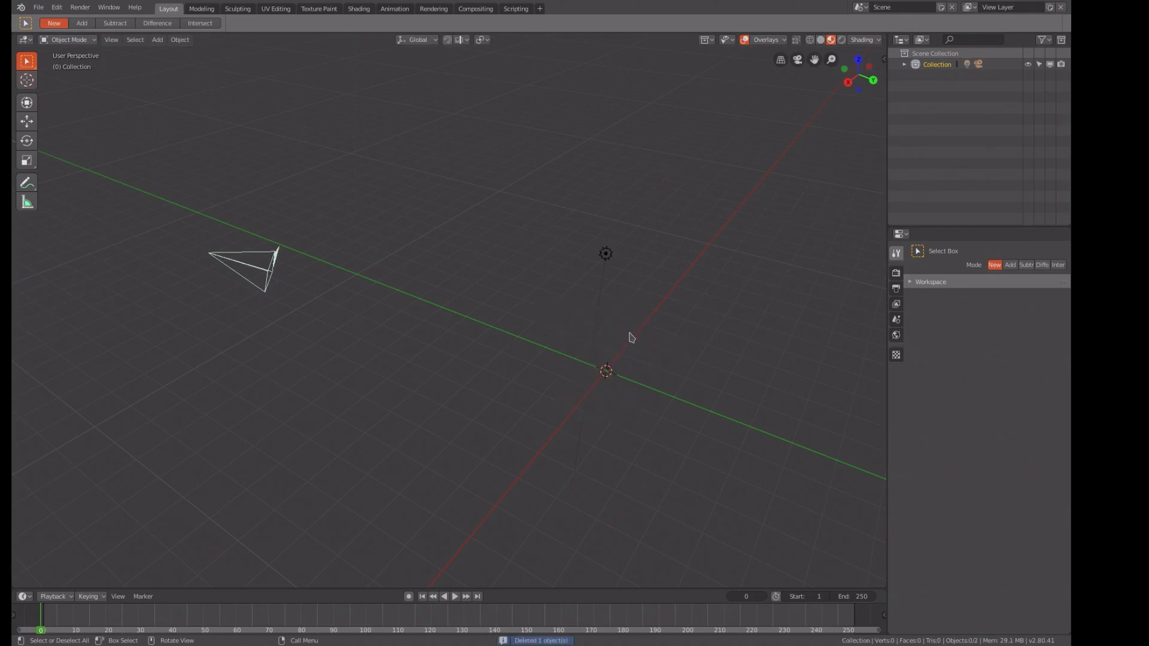
# Step: Add a UV sphere at the world origin and shade it smooth
pyautogui.hotkey('shift', 'a')
pyautogui.moveTo(631, 336)
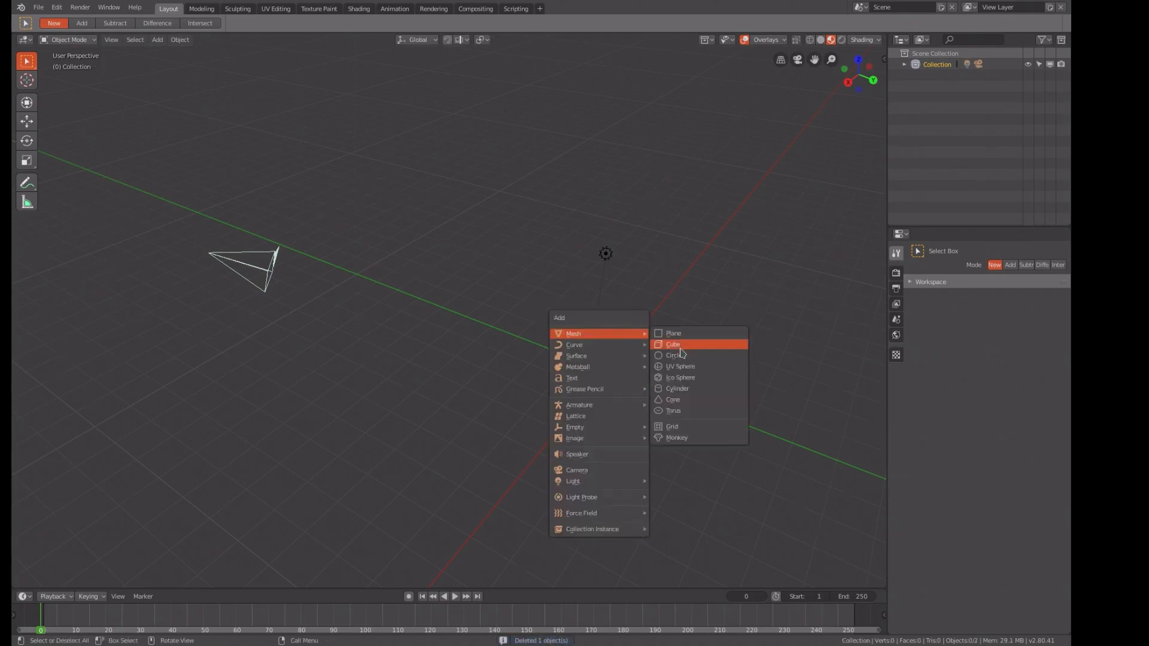
pyautogui.click(681, 367)
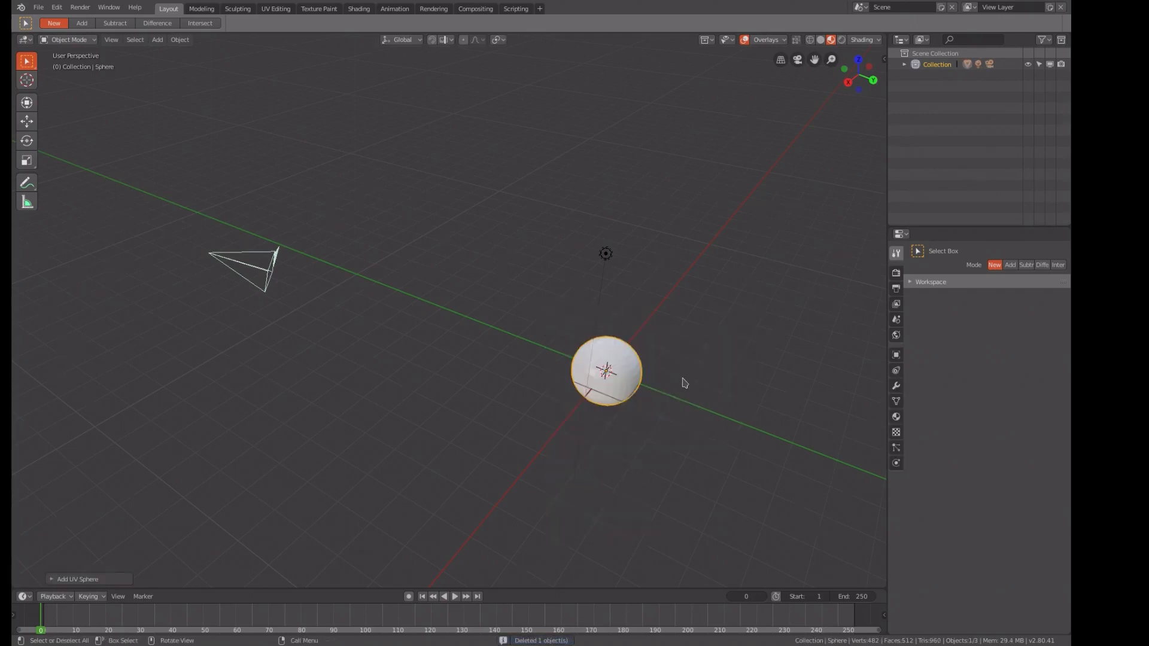
pyautogui.scroll(3, 683, 382)
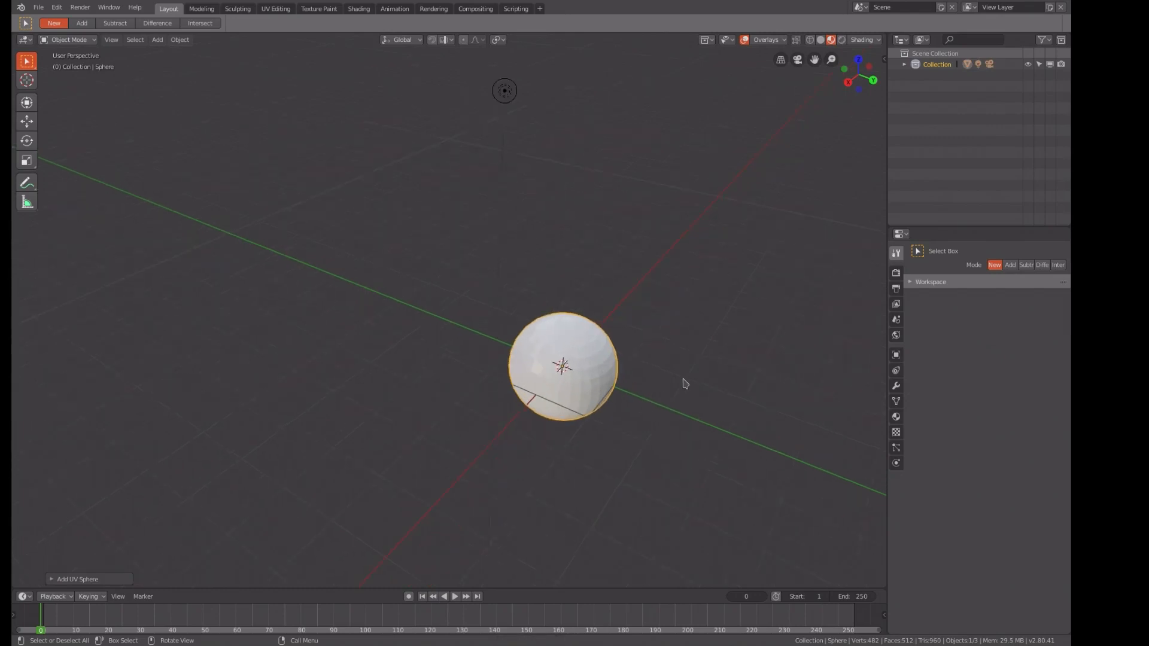
pyautogui.scroll(1, 685, 383)
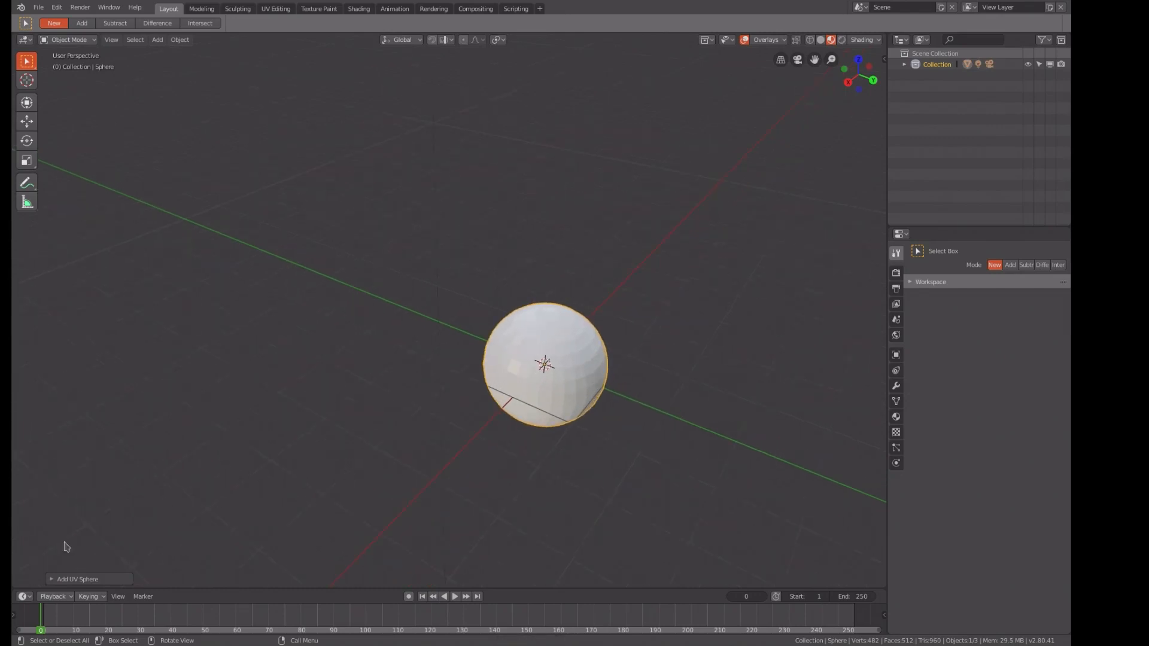
pyautogui.click(54, 579)
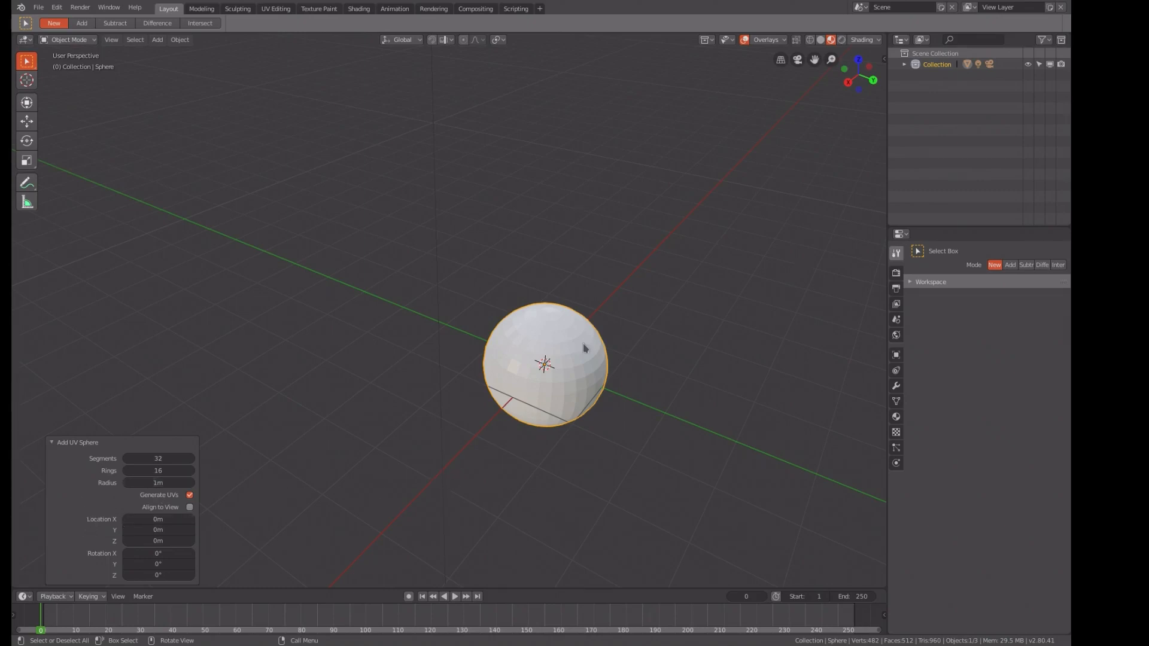
pyautogui.rightClick(562, 362)
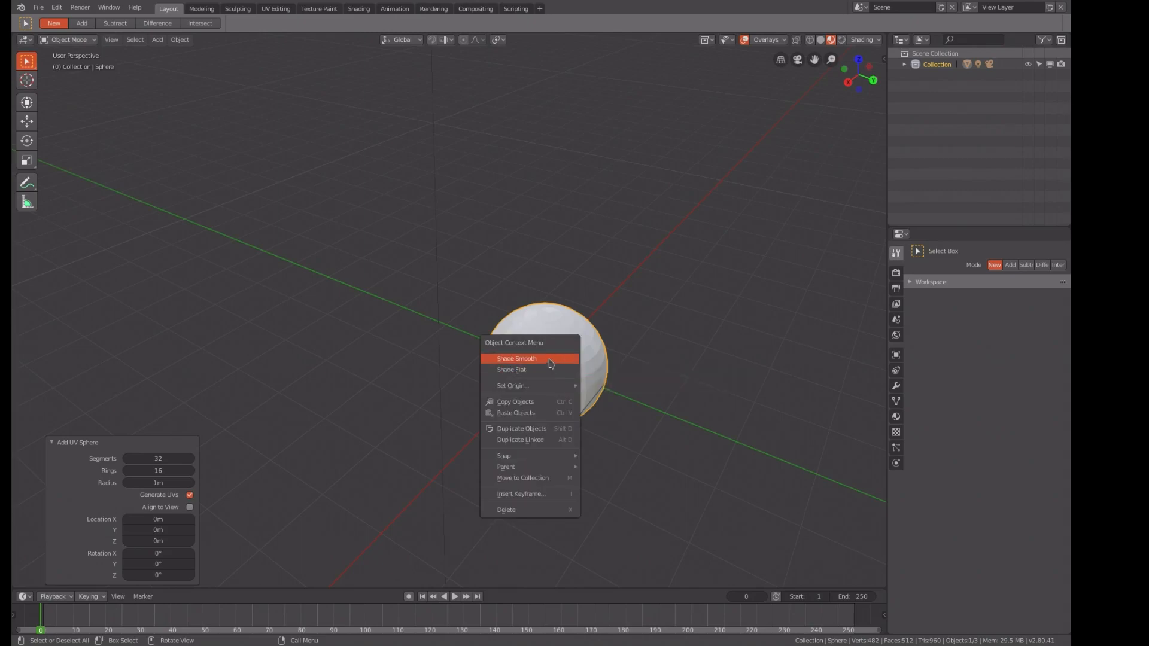
pyautogui.click(549, 360)
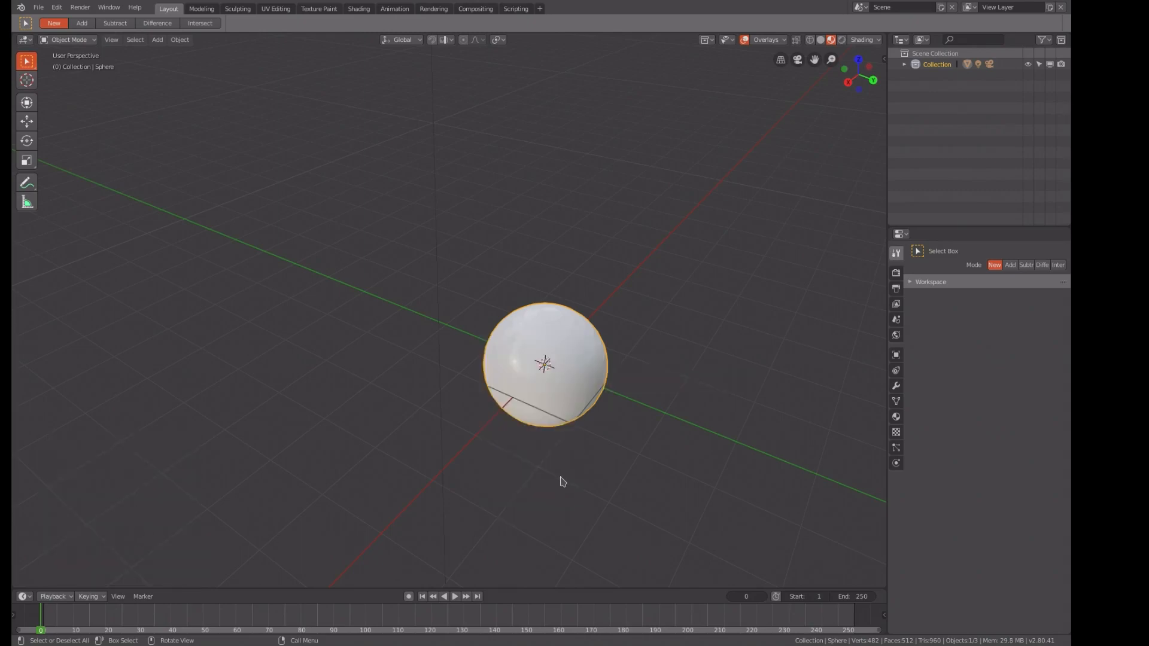
# Step: In front orthographic view, move the sphere 1 m up along the global Z axis
pyautogui.press('KP_1')
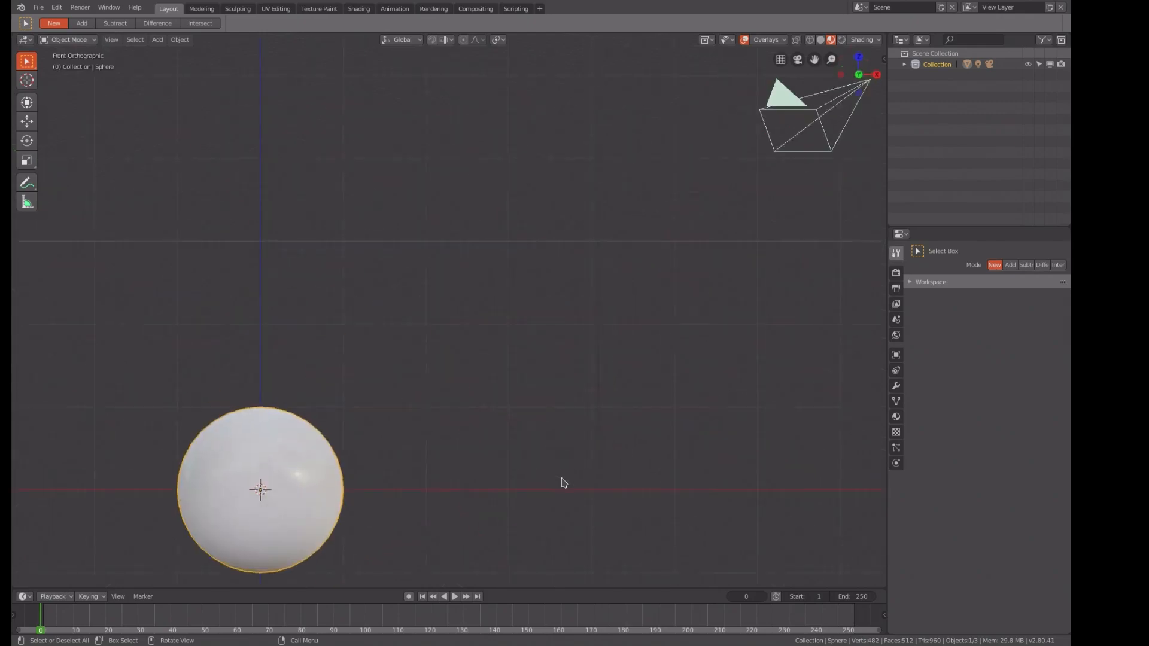
pyautogui.keyDown('shift'); pyautogui.moveTo(461, 518); pyautogui.dragTo(658, 327, button='middle'); pyautogui.keyUp('shift')
pyautogui.scroll(1, 664, 317)
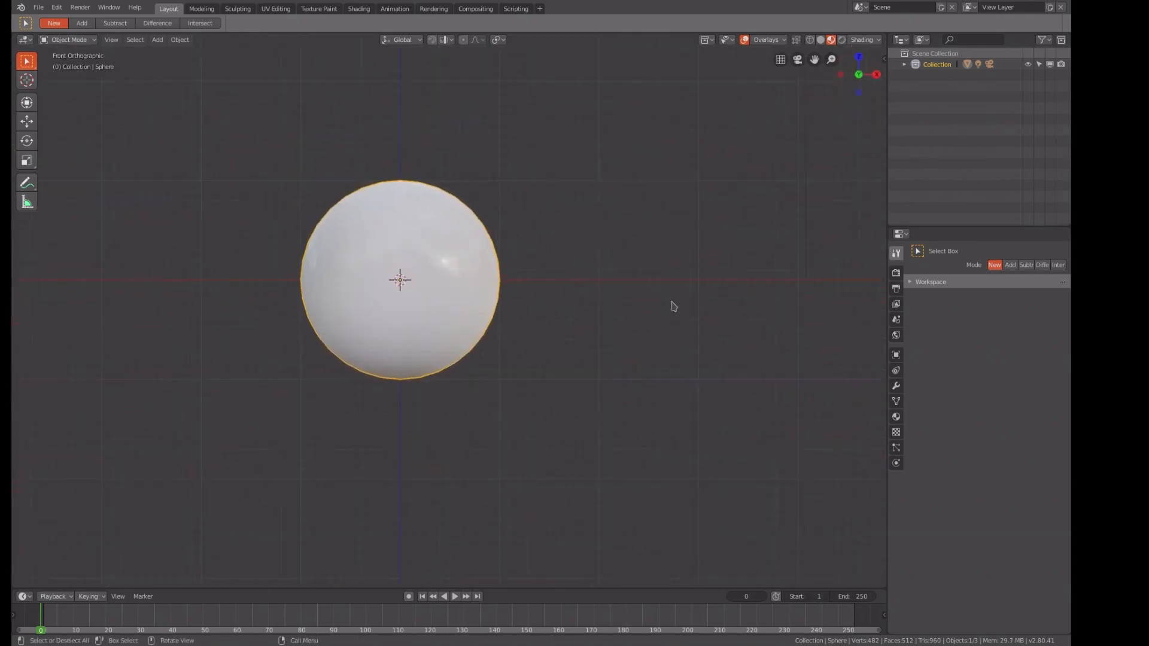
pyautogui.scroll(-2, 623, 327)
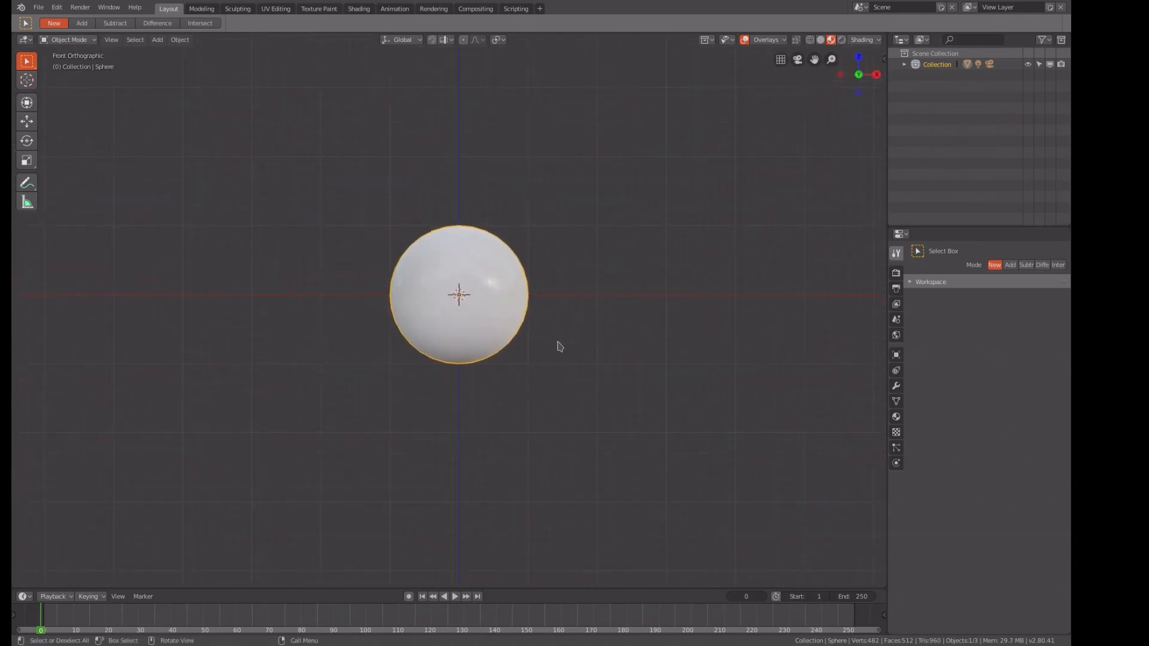
pyautogui.press('g')
pyautogui.press('z')
pyautogui.press('1')
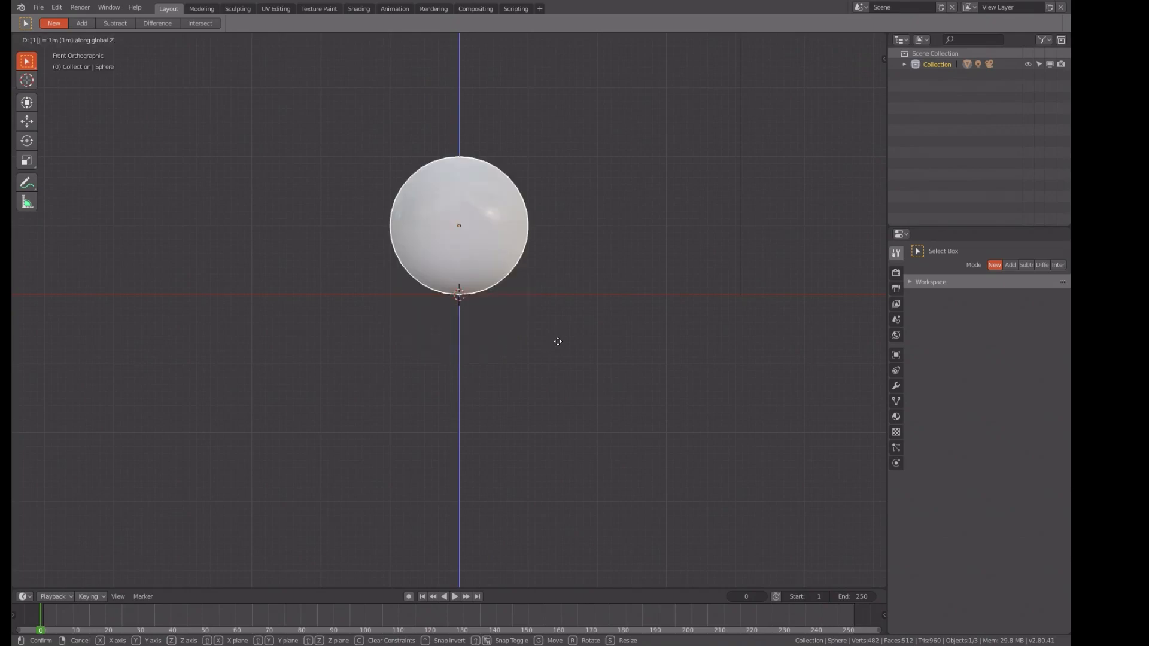
pyautogui.press('Return')
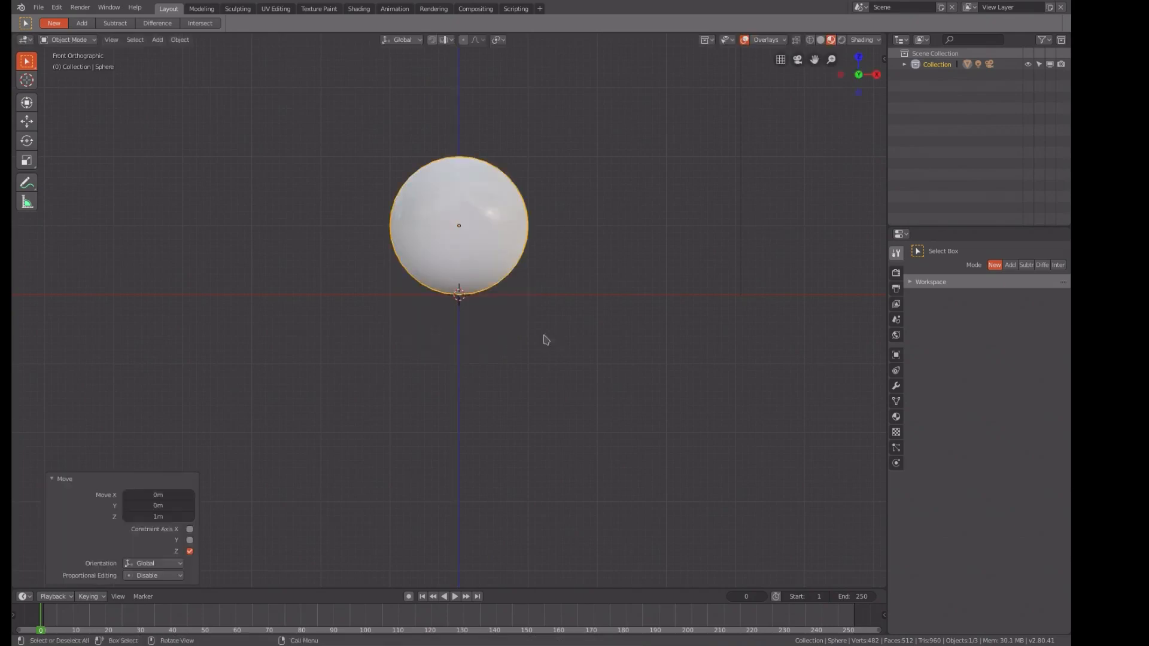
# Step: Apply the sphere's location and set its origin to the 3D cursor
pyautogui.hotkey('ctrl', 'a')
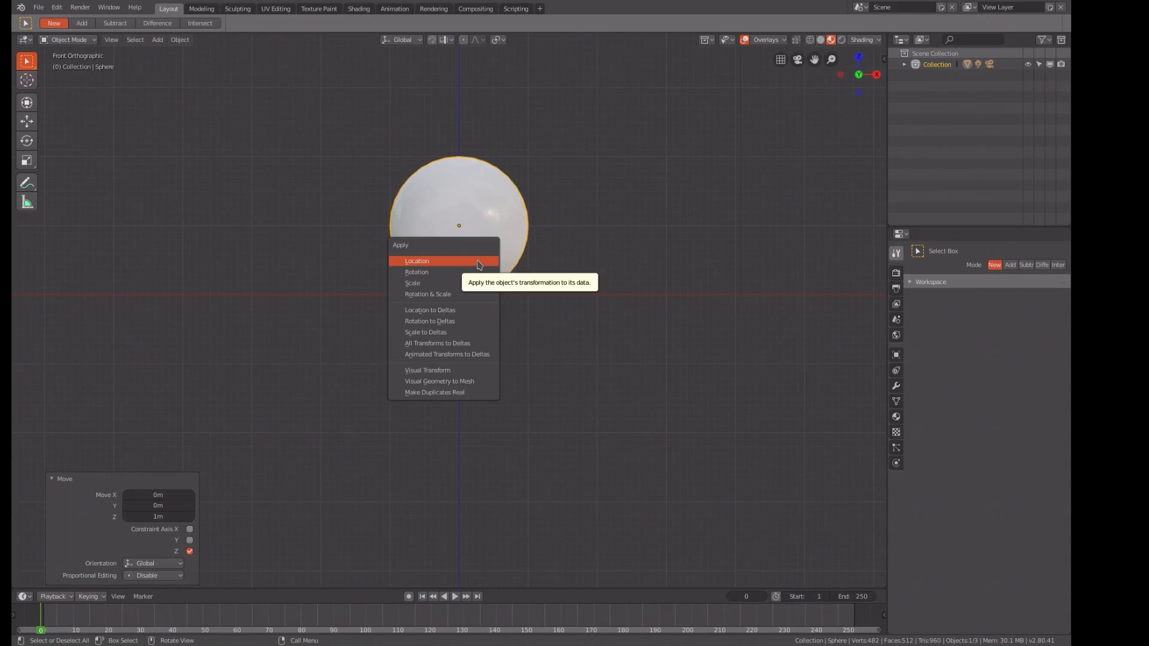
pyautogui.click(480, 265)
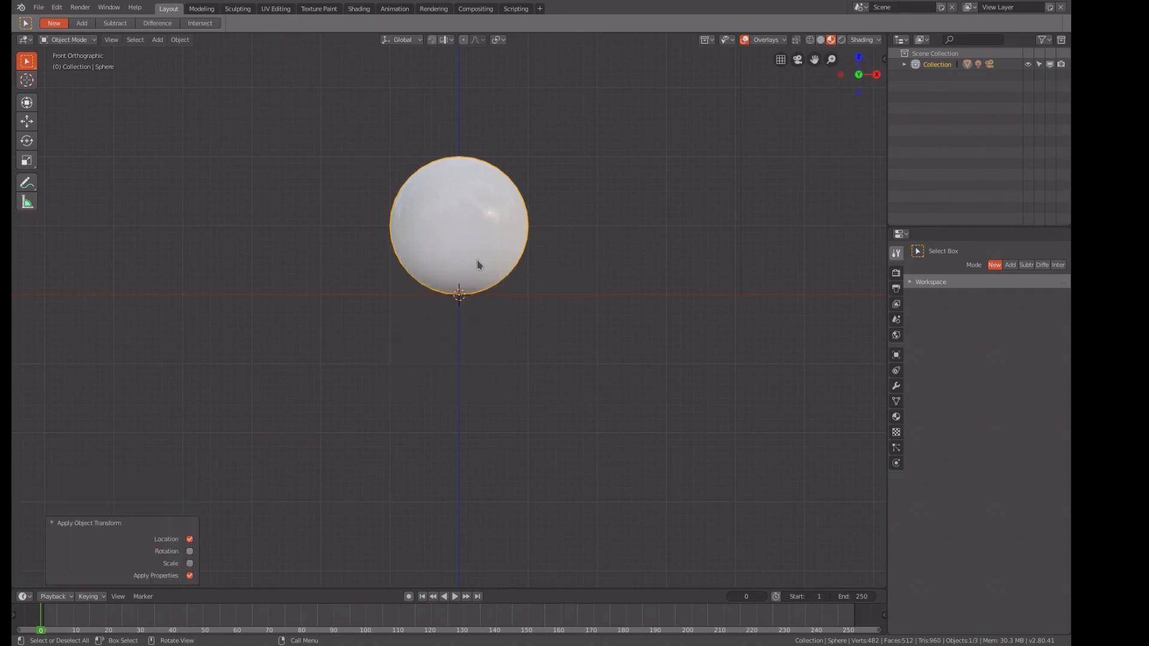
pyautogui.rightClick(472, 239)
pyautogui.moveTo(484, 267)
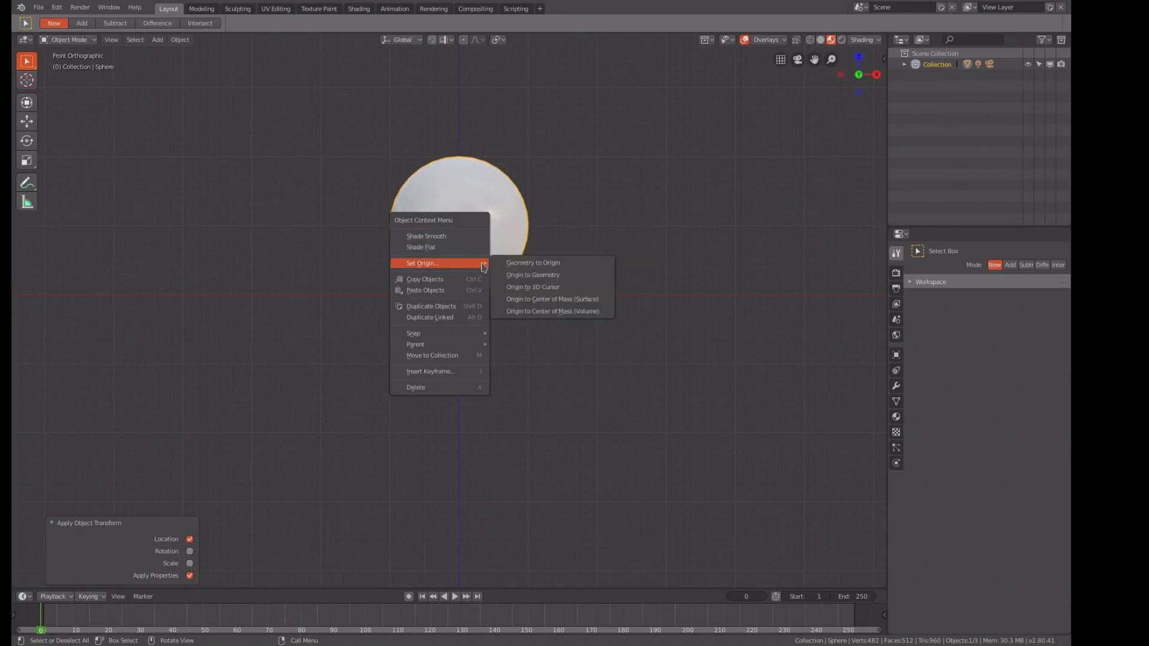
pyautogui.click(518, 289)
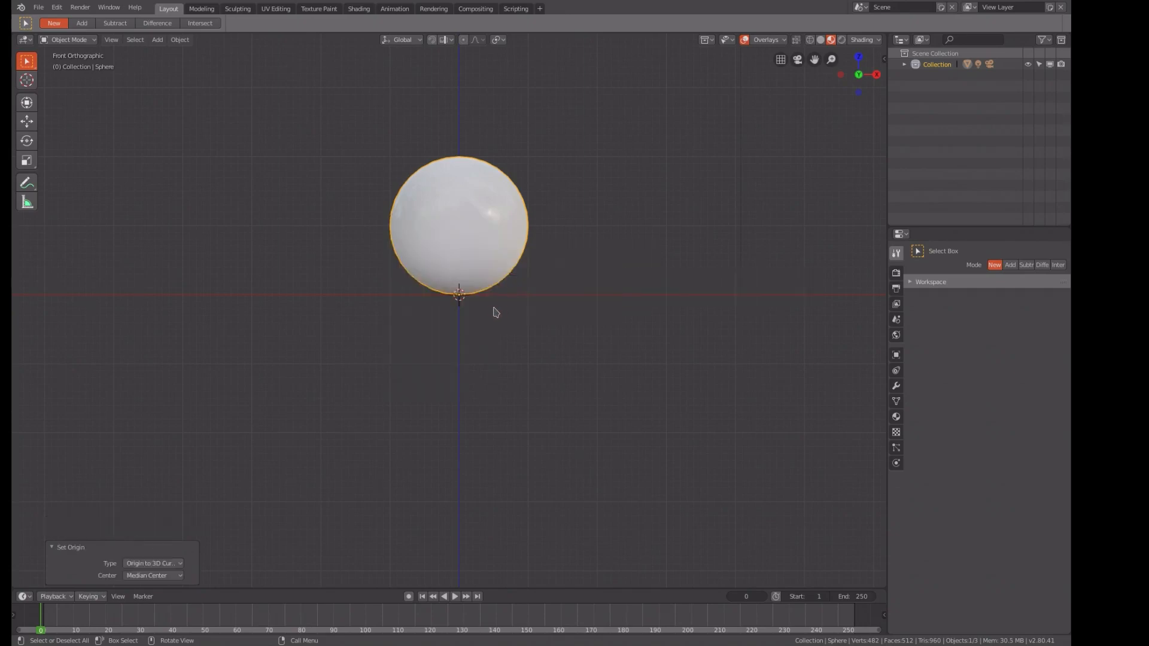
pyautogui.scroll(2, 496, 312)
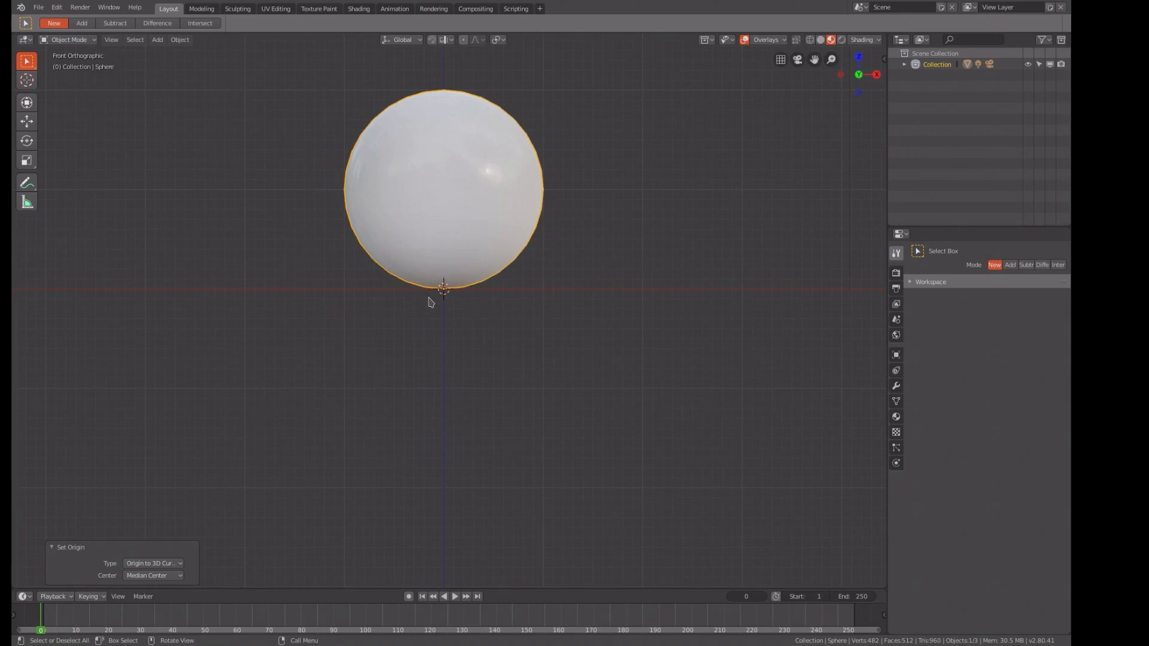
pyautogui.keyDown('shift'); pyautogui.moveTo(465, 313); pyautogui.dragTo(519, 405, button='middle'); pyautogui.keyUp('shift')
pyautogui.scroll(1, 538, 389)
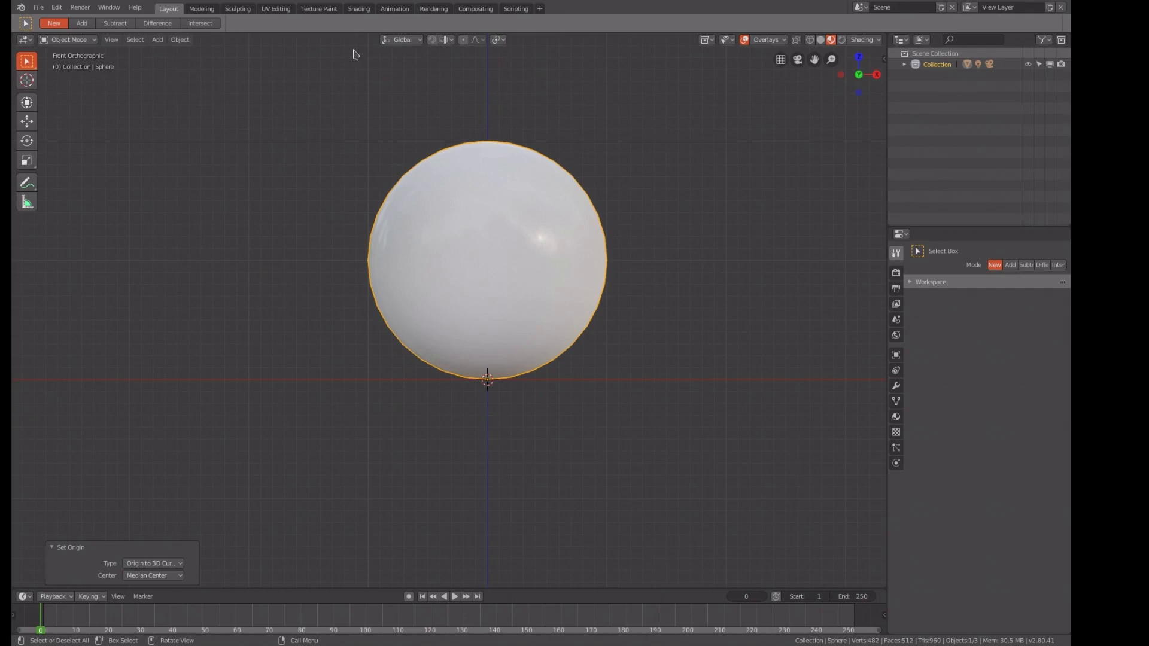
# Step: In the Shading workspace, assign the existing material "Material" to the sphere and rename it Earth
pyautogui.click(359, 9)
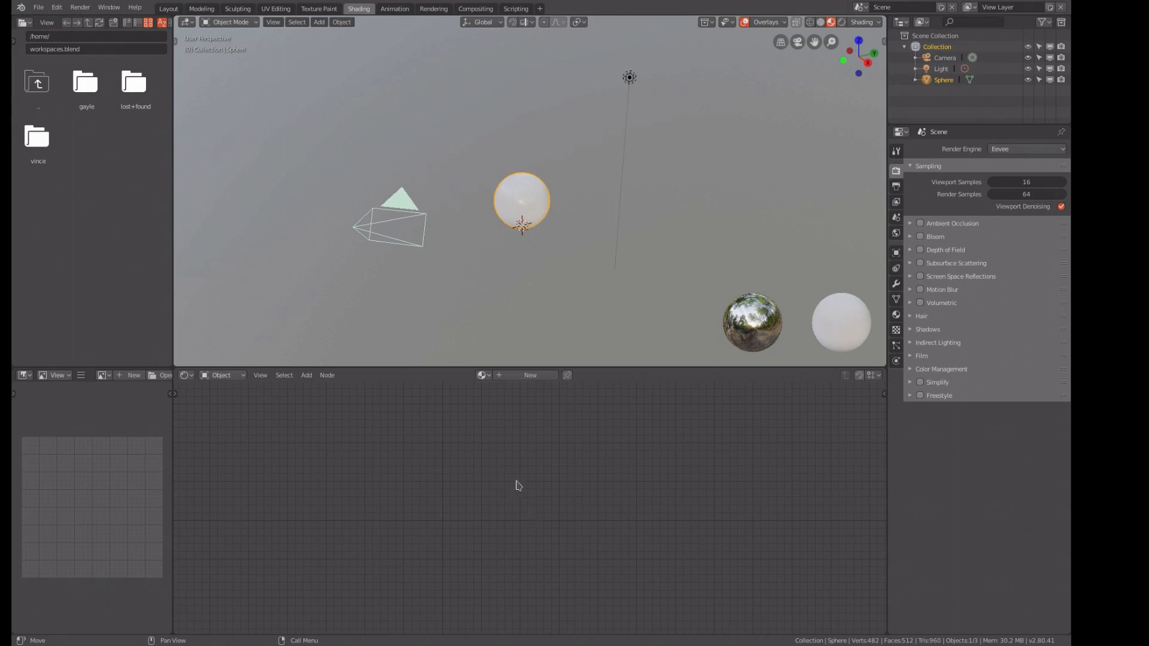
pyautogui.click(481, 376)
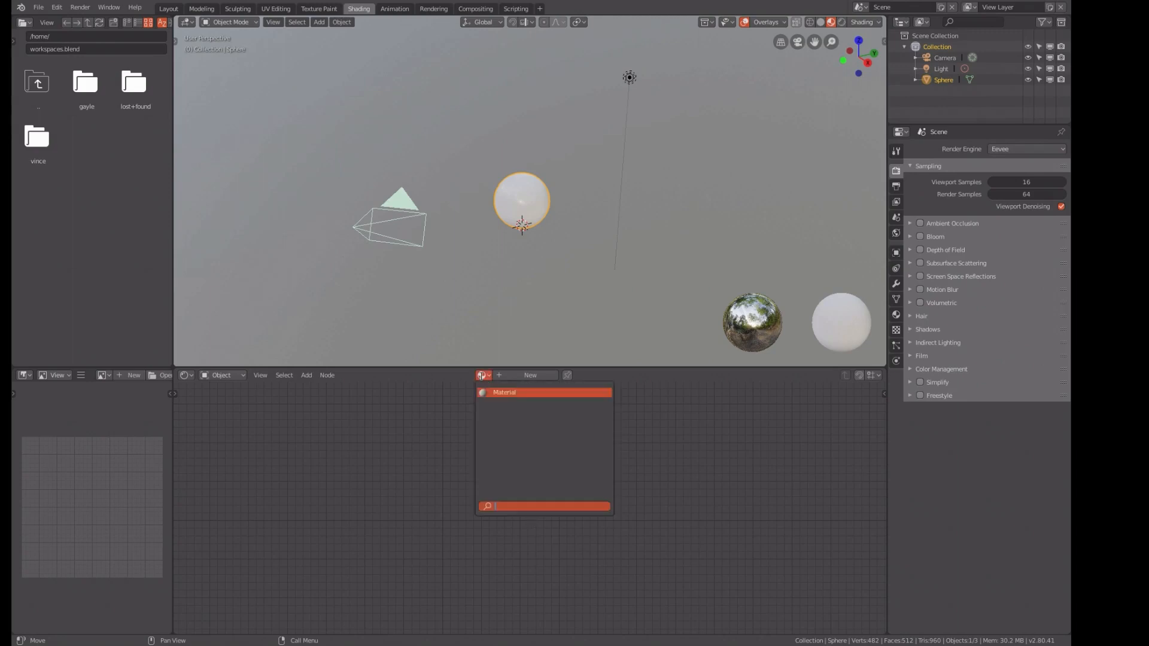
pyautogui.click(506, 396)
pyautogui.click(497, 374)
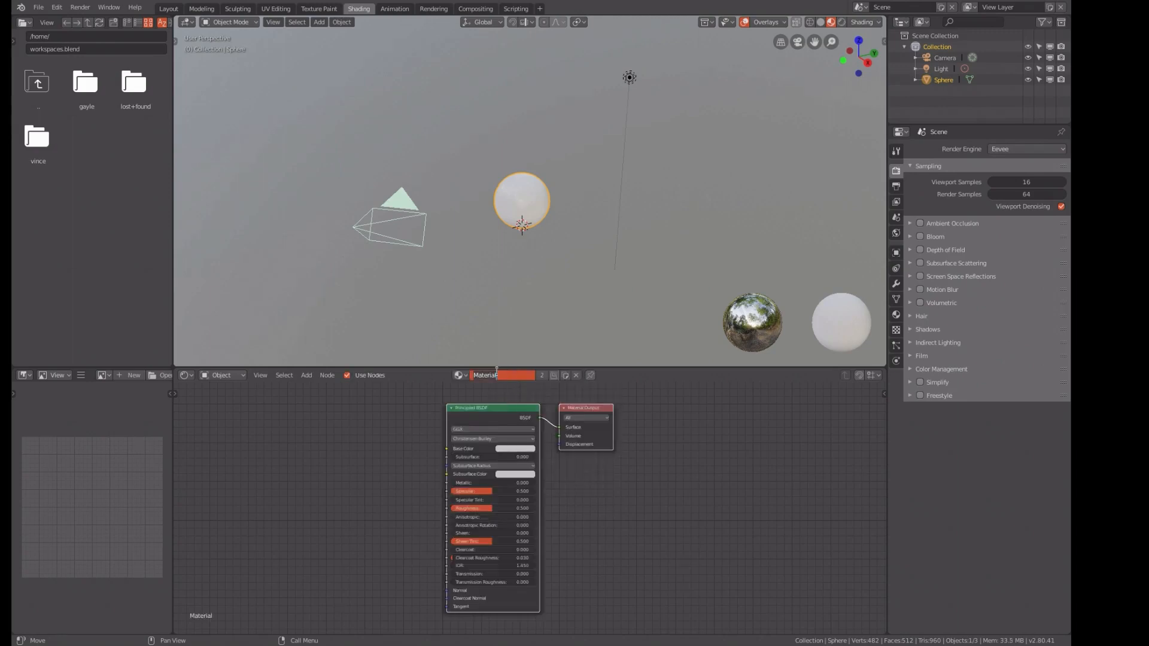
pyautogui.hotkey('ctrl', 'BackSpace')
pyautogui.write('Earth')
pyautogui.press('Return')
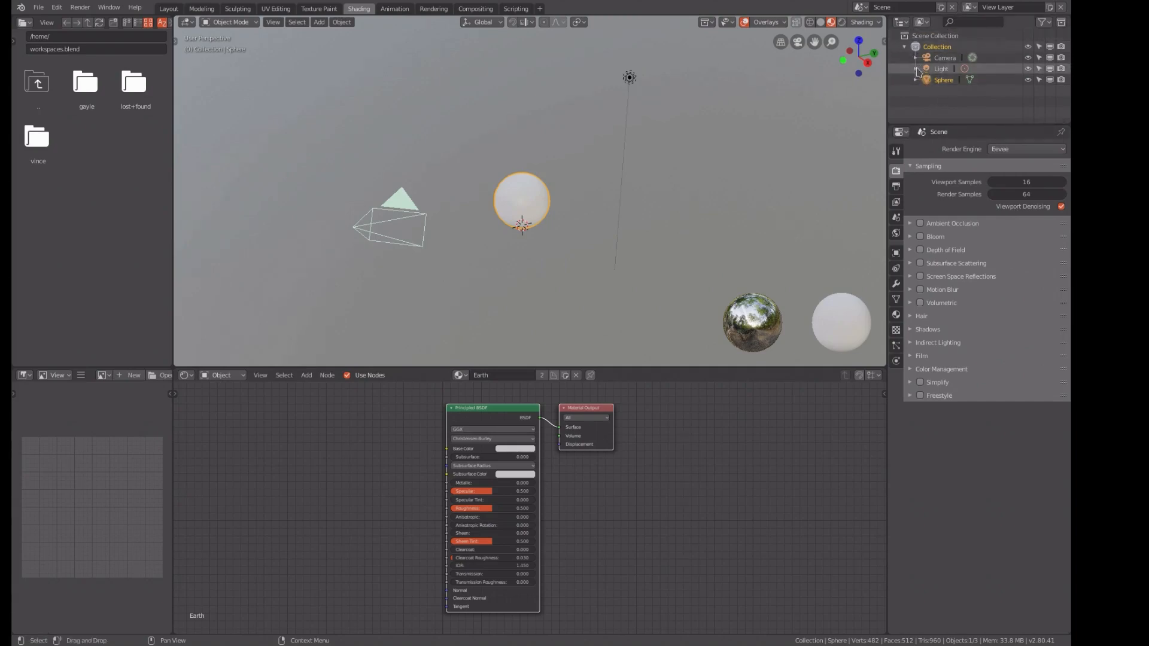
# Step: Rename the sphere's mesh data as Earth and show its object data properties
pyautogui.click(916, 80)
pyautogui.doubleClick(953, 90)
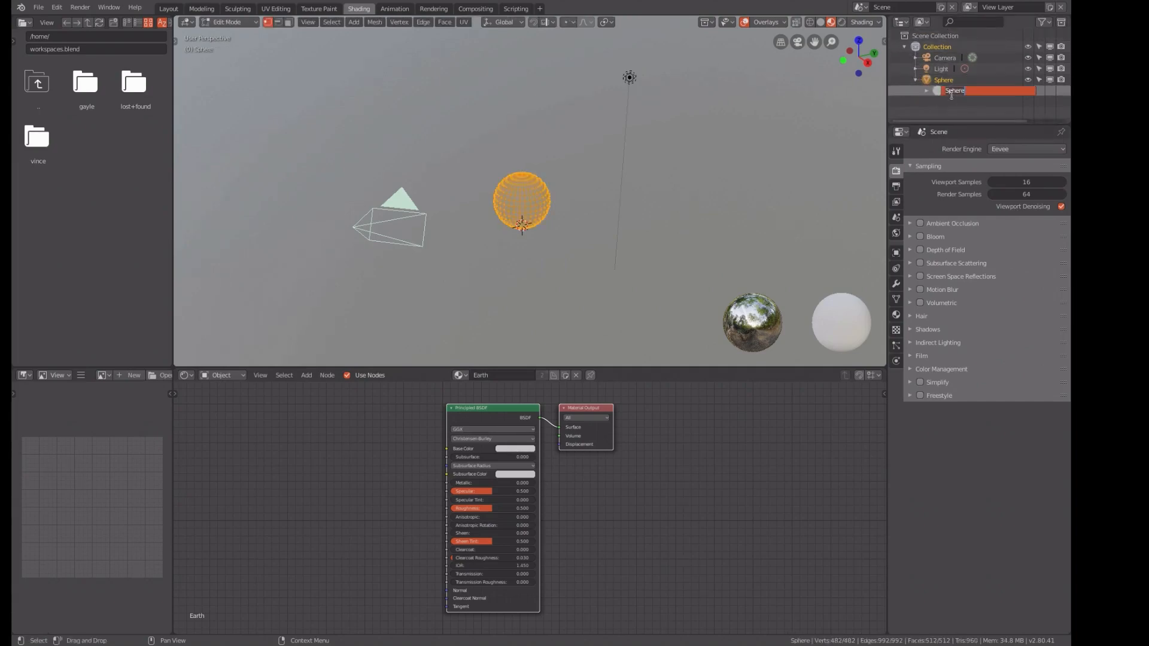
pyautogui.write('EA')
pyautogui.write('Earth')
pyautogui.press('Return')
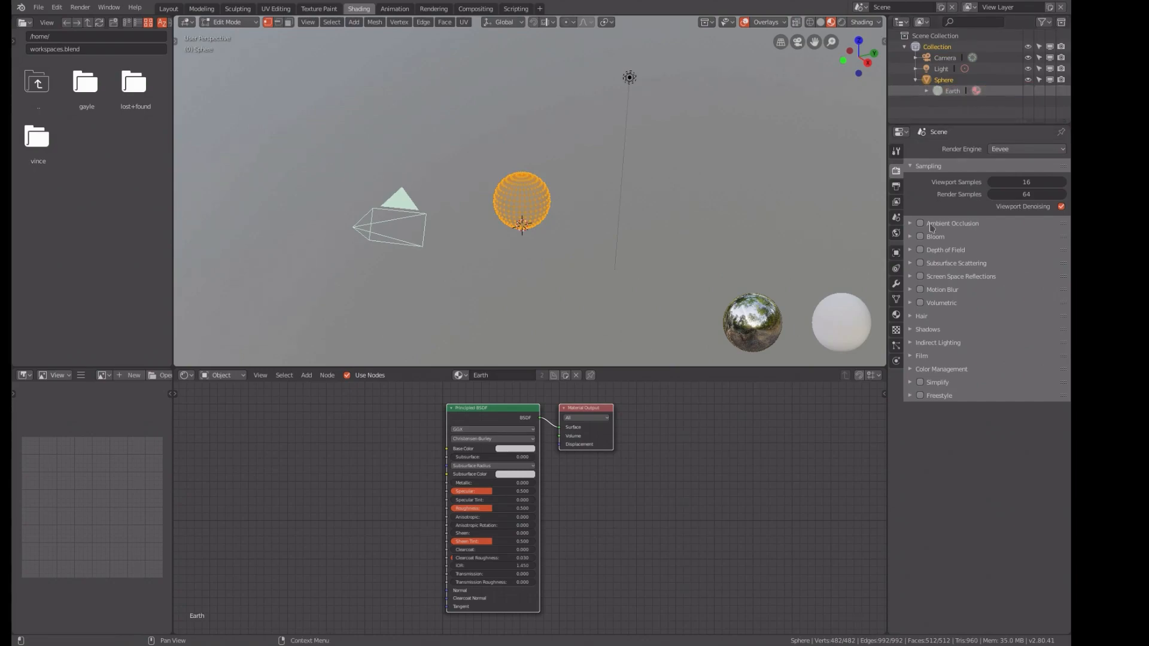
pyautogui.click(896, 299)
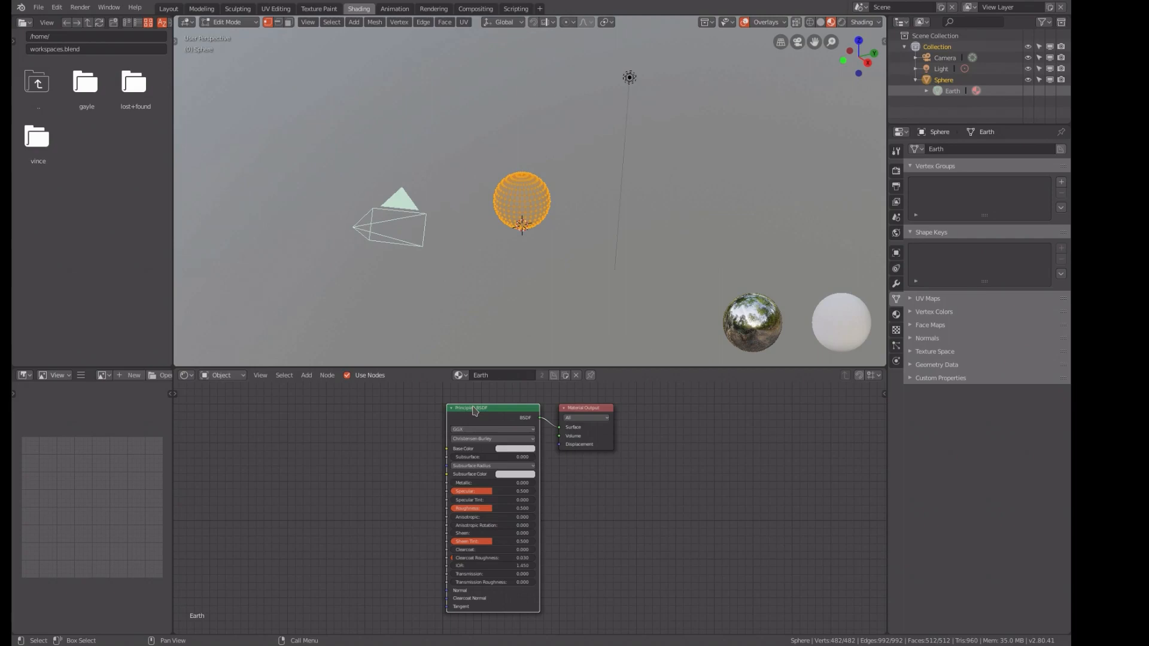
# Step: Replace the Earth material's Principled BSDF node with a Diffuse BSDF shader placed beside the Material Output node
pyautogui.scroll(1, 471, 410)
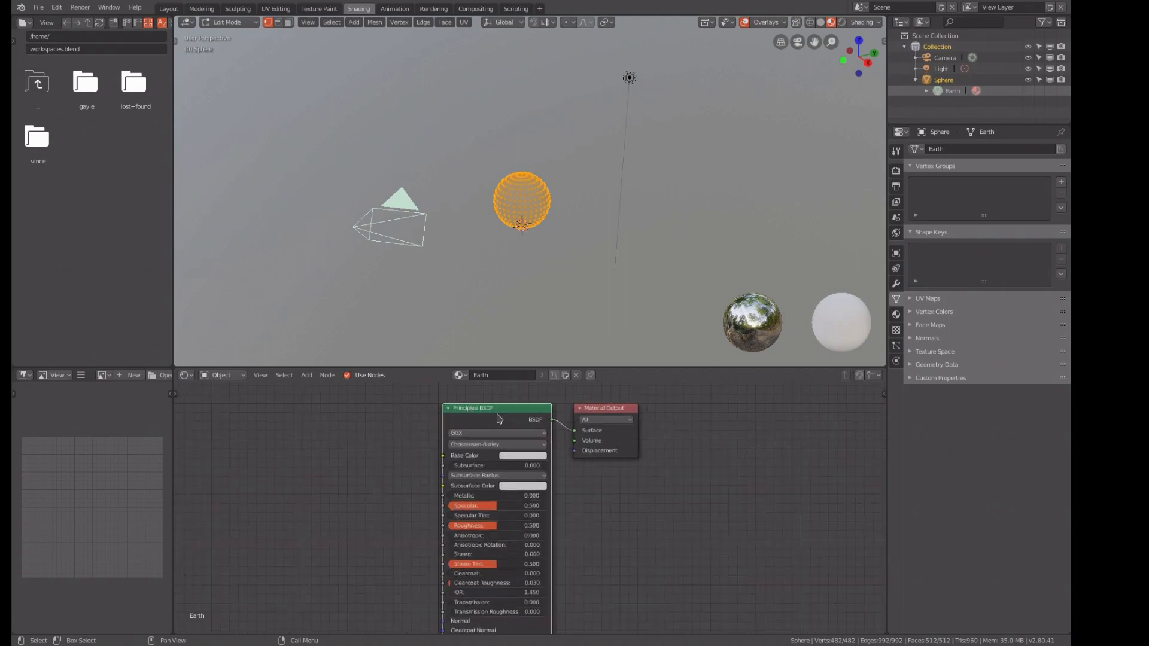
pyautogui.press('x')
pyautogui.hotkey('shift', 'a')
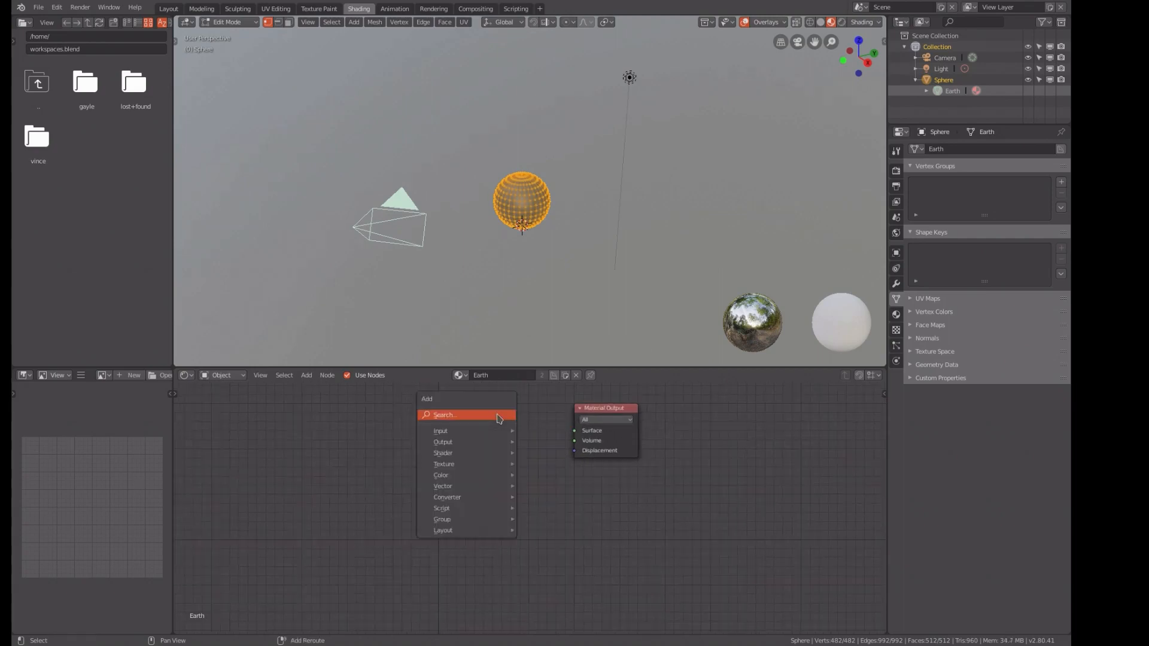
pyautogui.moveTo(468, 458)
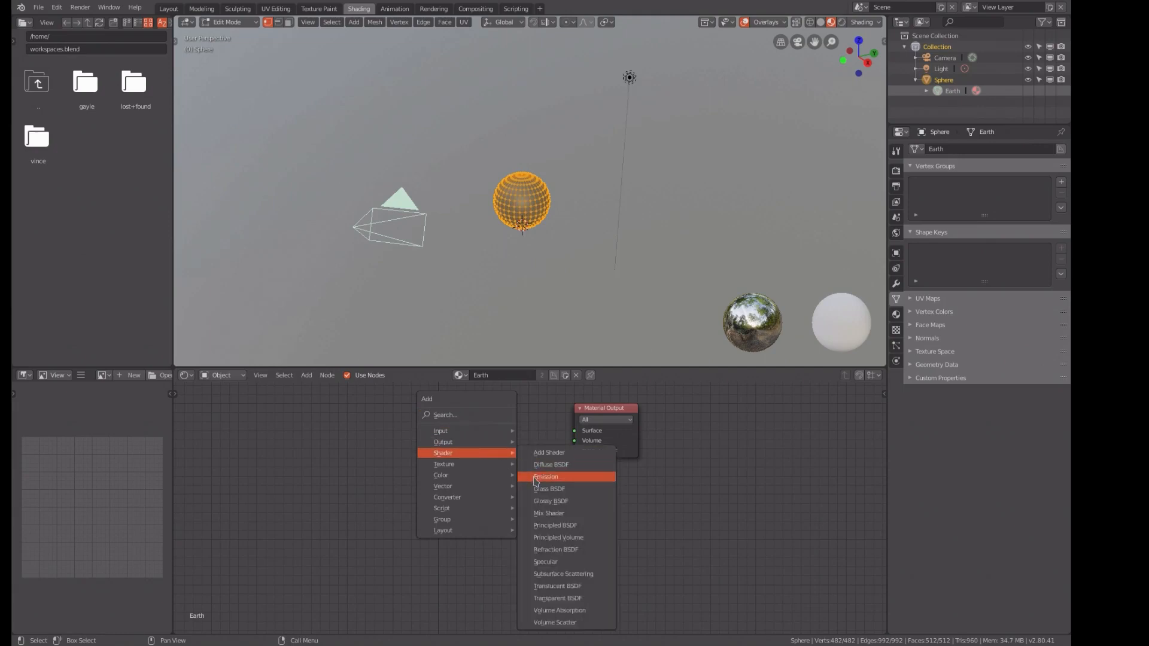
pyautogui.click(551, 465)
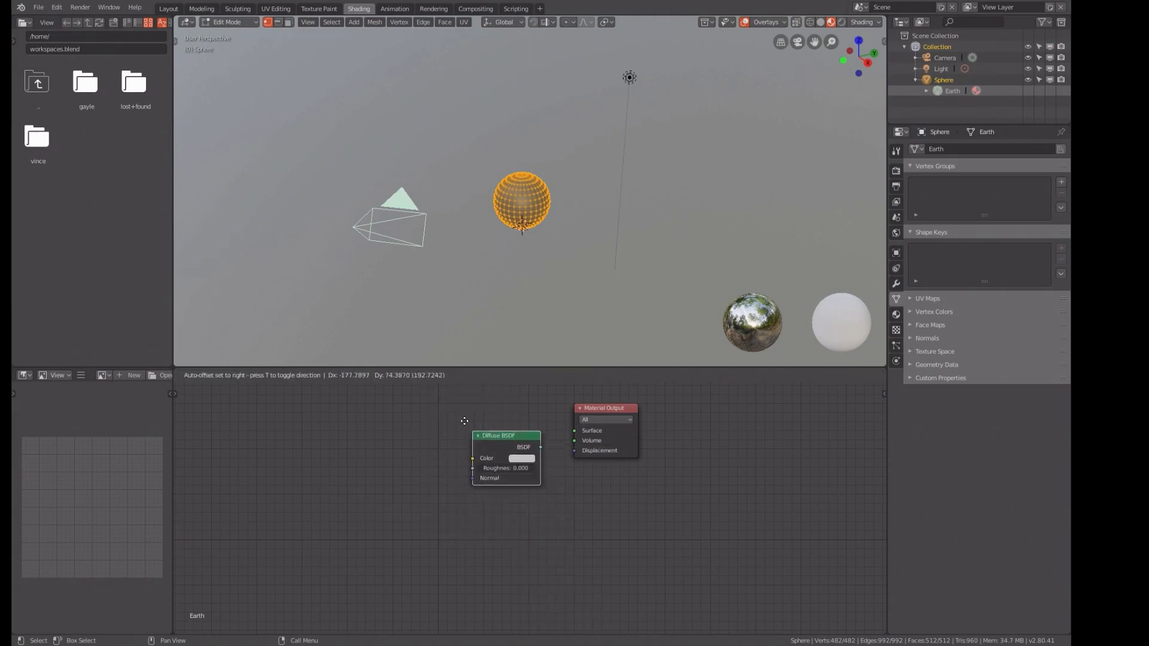
pyautogui.click(493, 400)
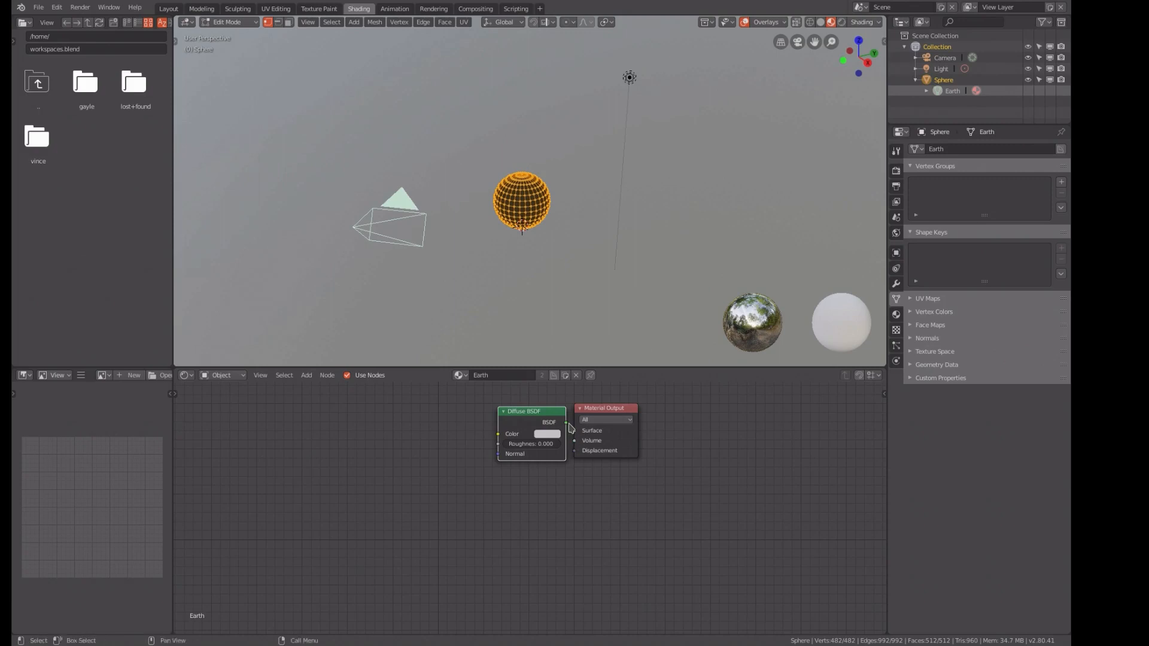
# Step: Try to link the Diffuse BSDF output to the Material Output's Surface input
pyautogui.moveTo(569, 425); pyautogui.dragTo(576, 443)
pyautogui.scroll(2, 561, 465)
pyautogui.moveTo(569, 475); pyautogui.dragTo(580, 606, button='middle')
pyautogui.scroll(2, 584, 542)
pyautogui.moveTo(566, 521)
pyautogui.mouseDown()
pyautogui.moveTo(586, 546)
pyautogui.moveTo(581, 534)
pyautogui.mouseUp()
pyautogui.click(582, 537)
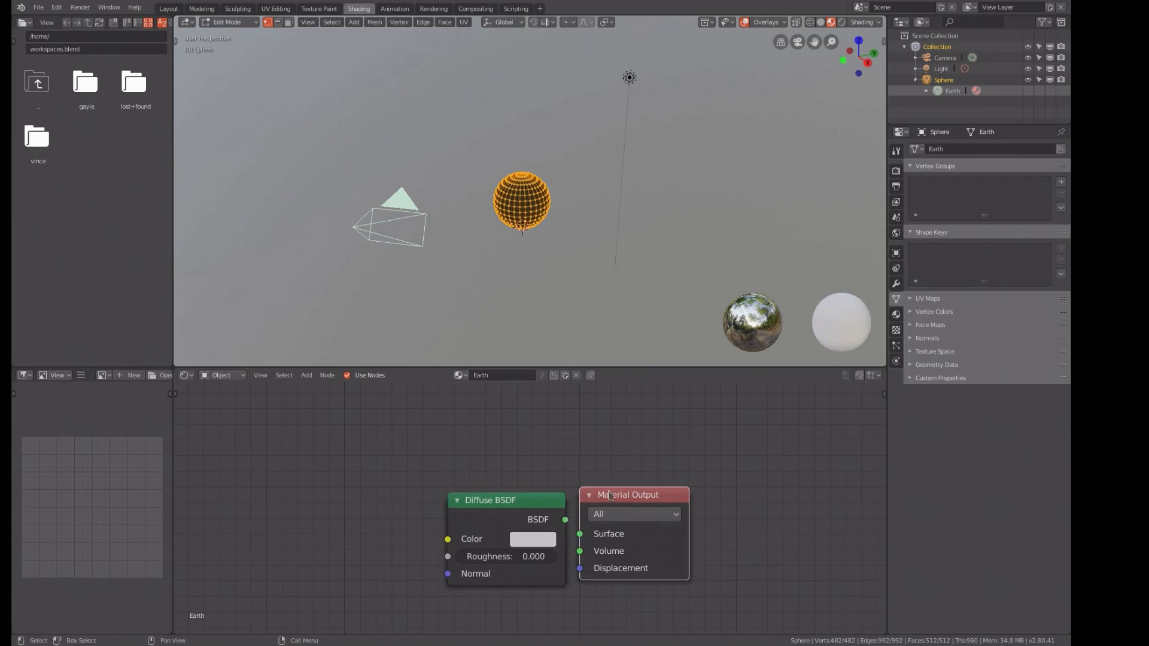
pyautogui.click(565, 521)
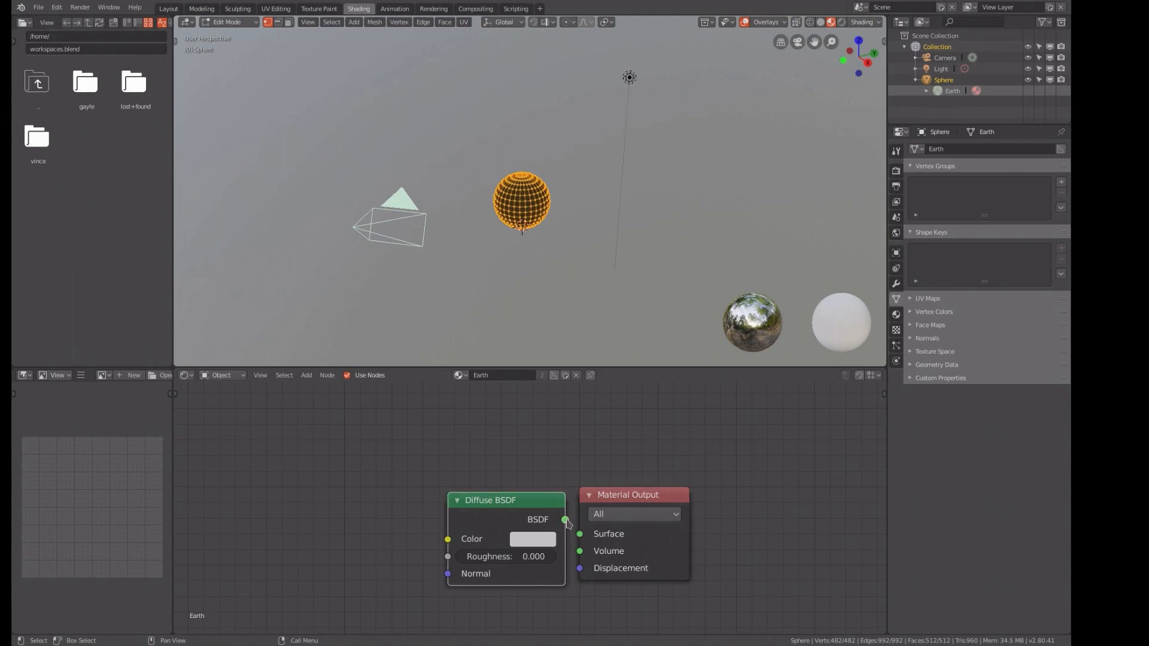
pyautogui.moveTo(566, 520); pyautogui.dragTo(580, 542)
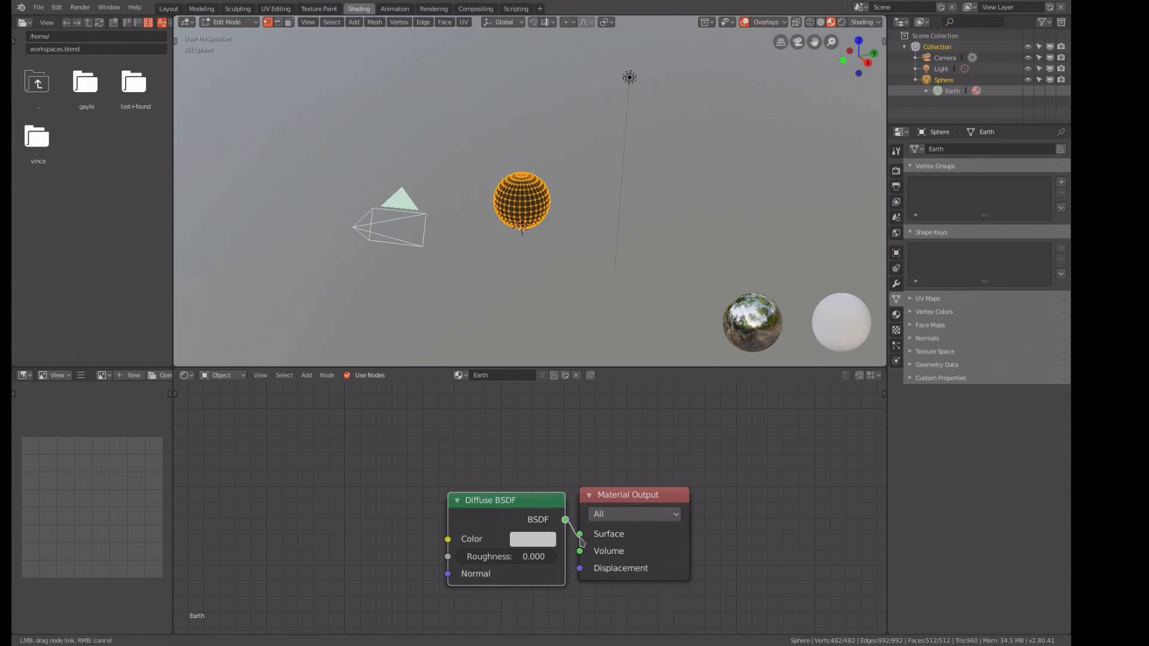
pyautogui.click(602, 494)
pyautogui.scroll(-1, 614, 485)
pyautogui.scroll(1, 606, 486)
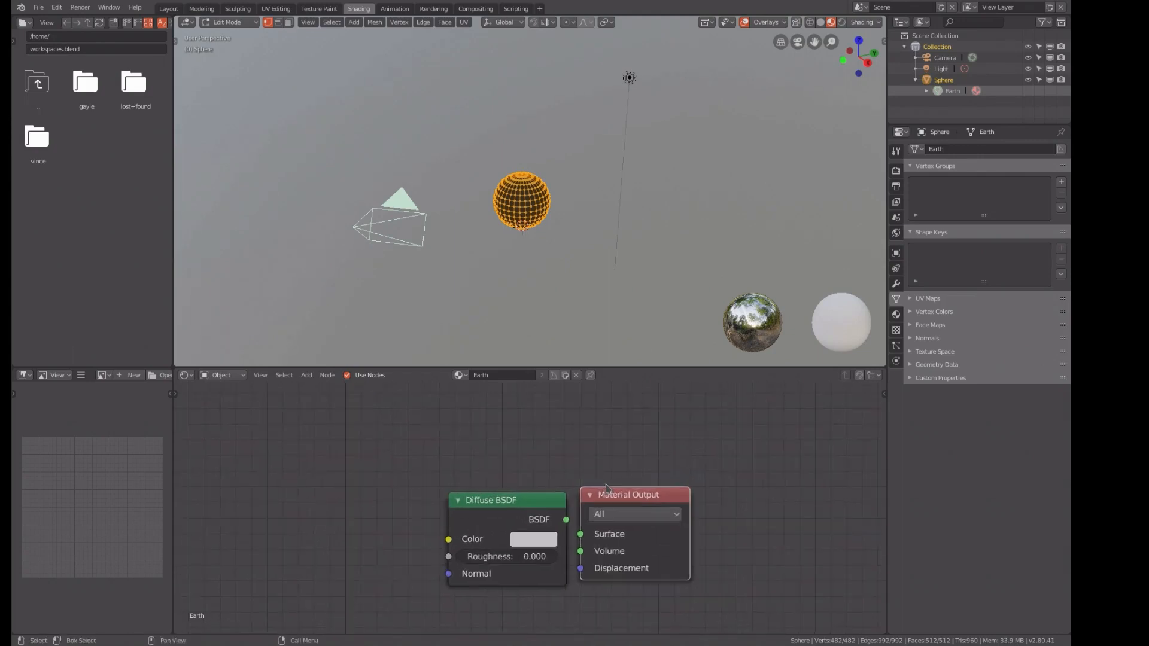
# Step: Space the Material Output away from the Diffuse BSDF, link BSDF to Surface, and bring the Diffuse node back close to it
pyautogui.scroll(-3, 606, 486)
pyautogui.moveTo(587, 484); pyautogui.dragTo(594, 434, button='middle')
pyautogui.scroll(2, 594, 435)
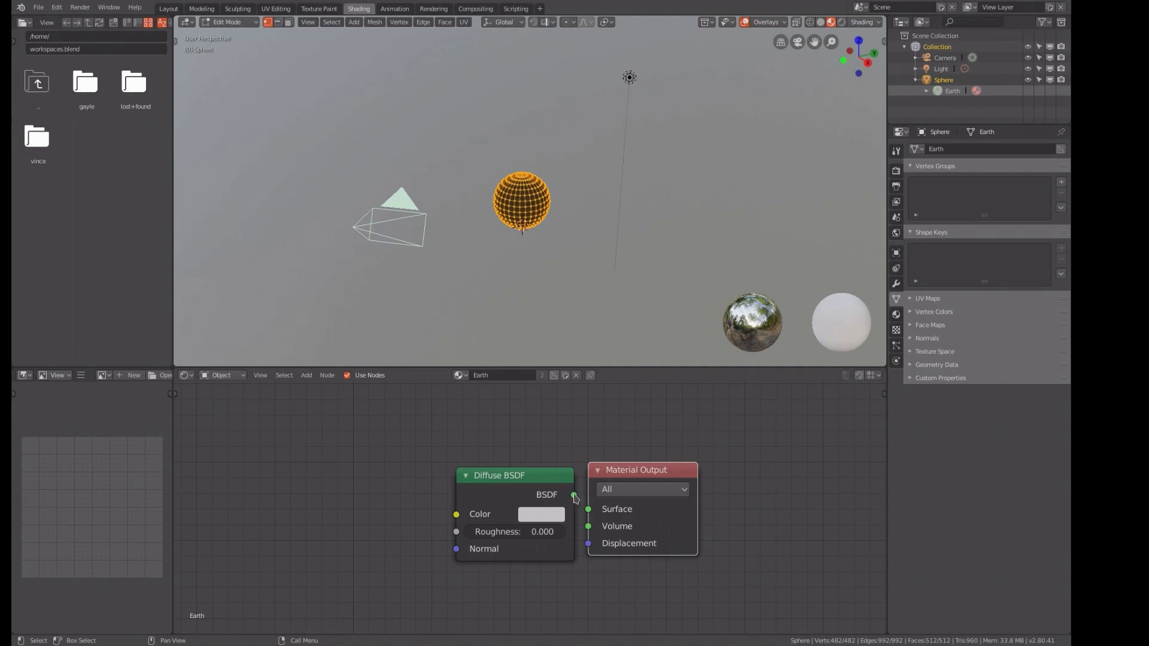
pyautogui.press('g')
pyautogui.click(624, 484)
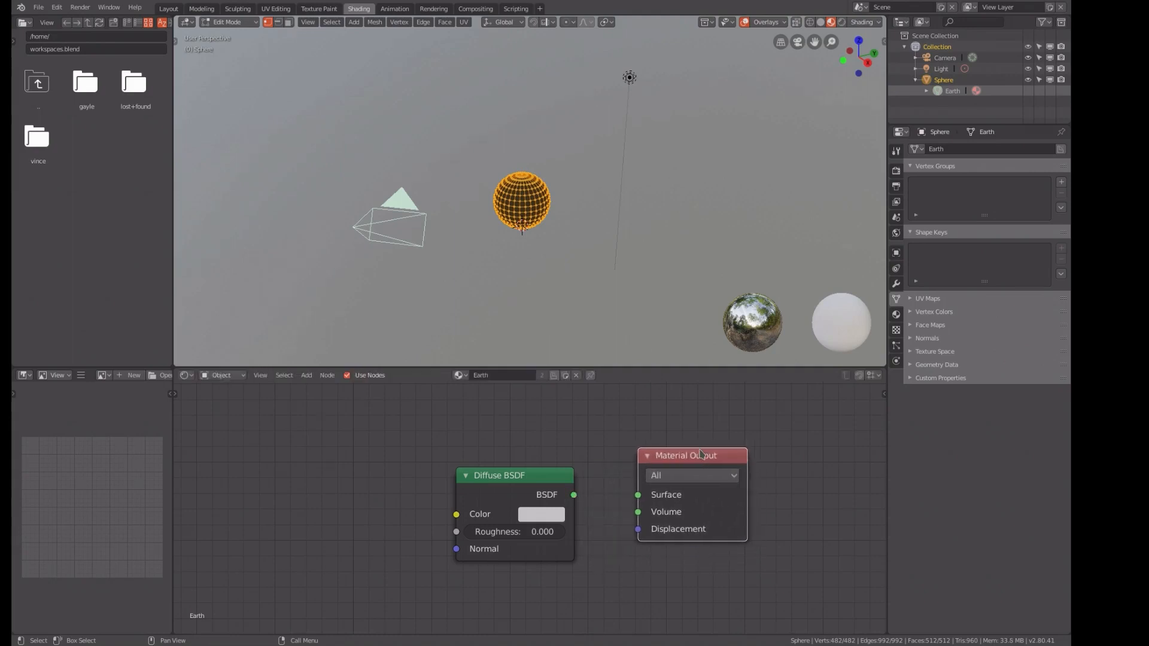
pyautogui.moveTo(574, 495); pyautogui.dragTo(638, 497)
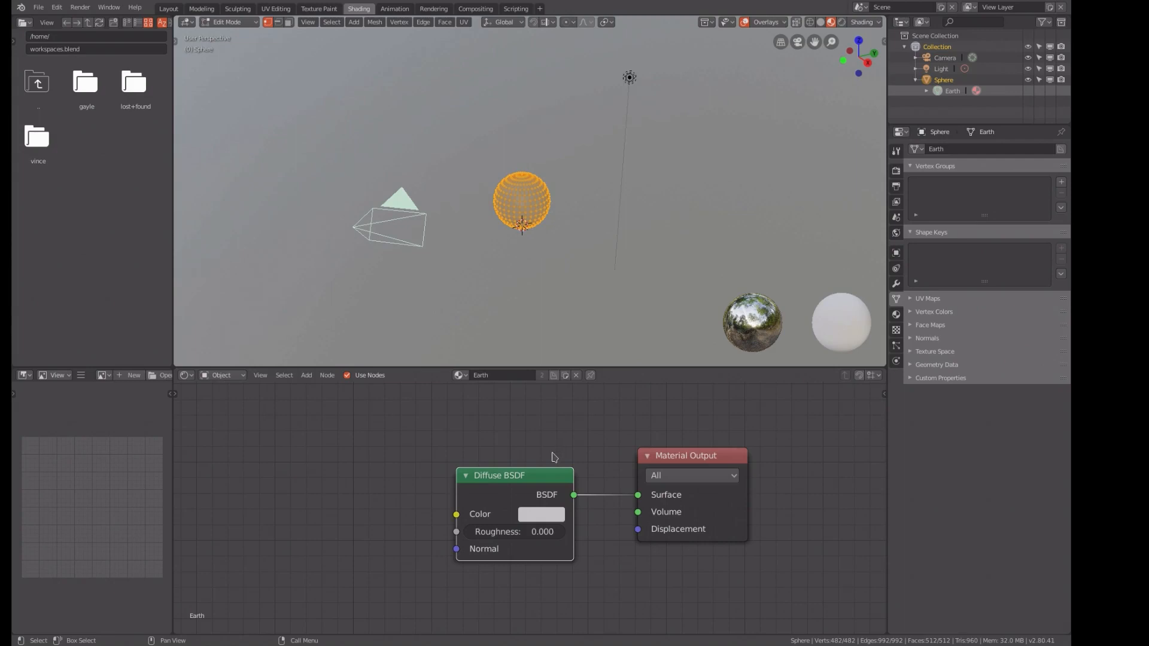
pyautogui.moveTo(526, 477); pyautogui.dragTo(571, 477)
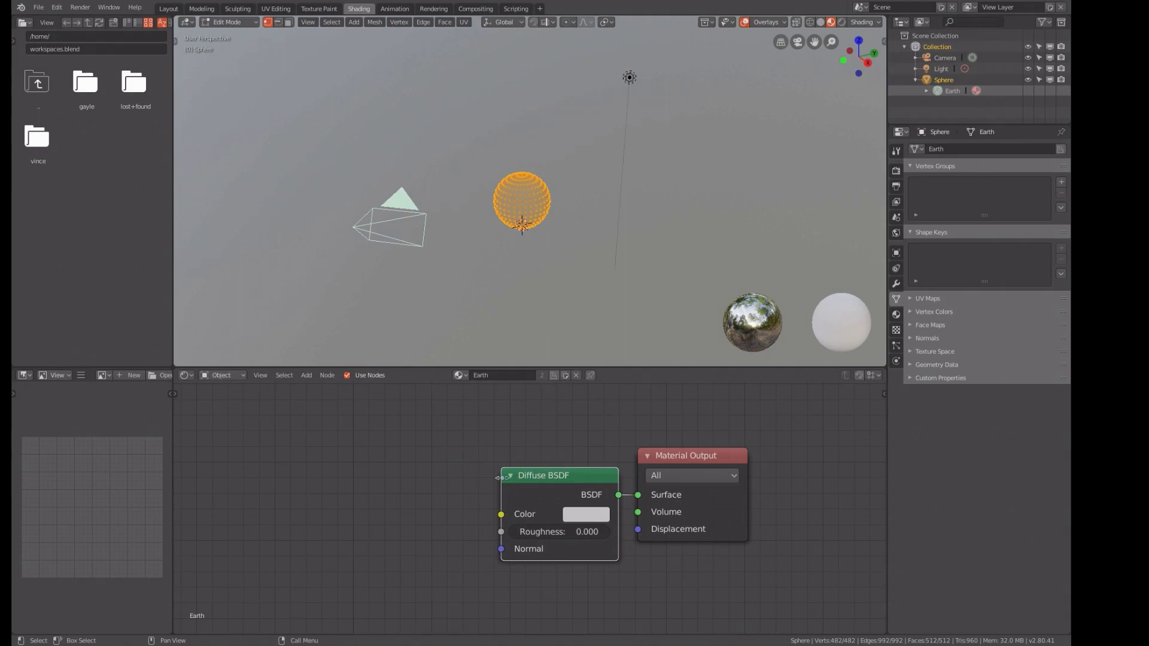
# Step: Add an Image Texture node before the Diffuse BSDF and link its Color output to the Diffuse Color input
pyautogui.hotkey('shift', 'a')
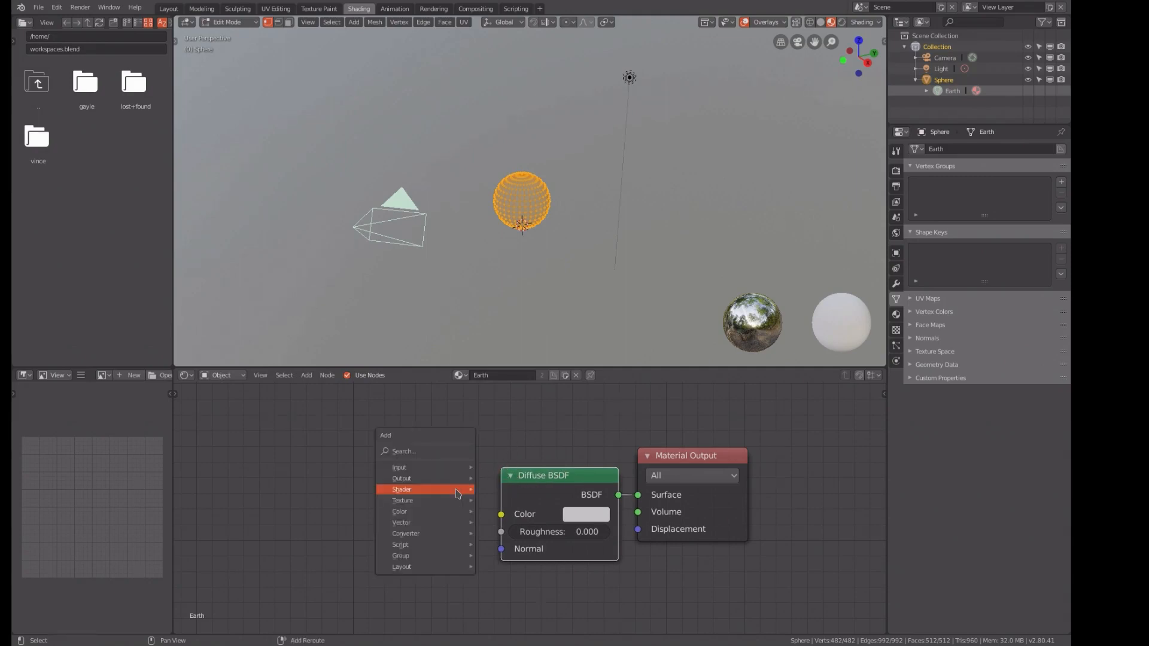
pyautogui.moveTo(458, 494)
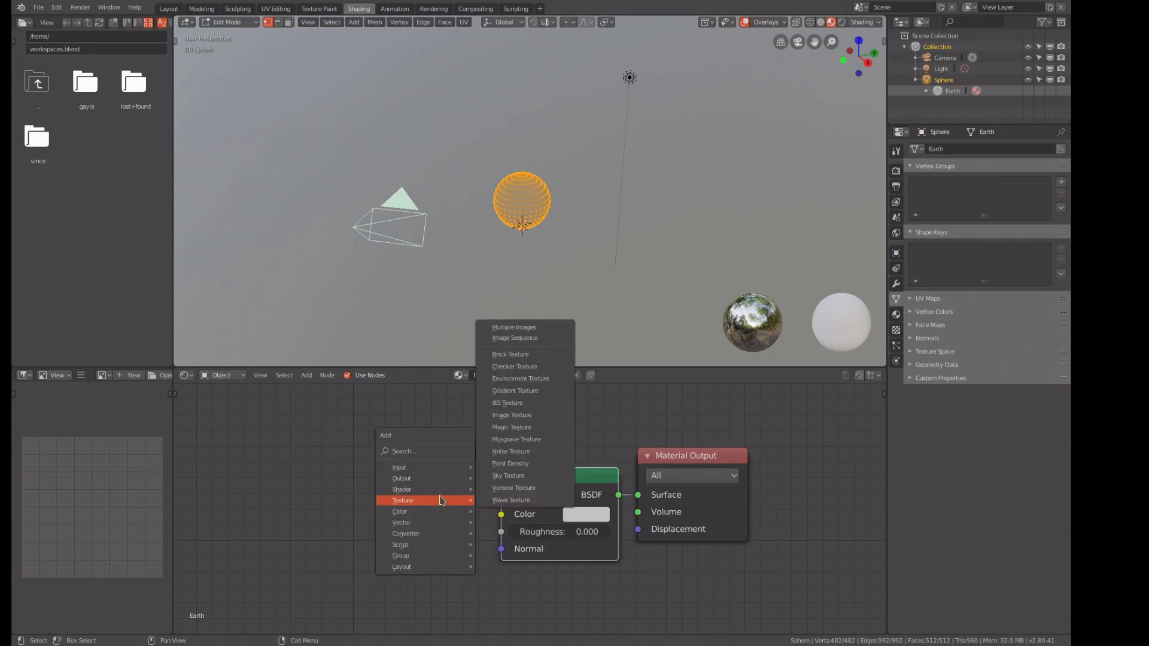
pyautogui.click(511, 415)
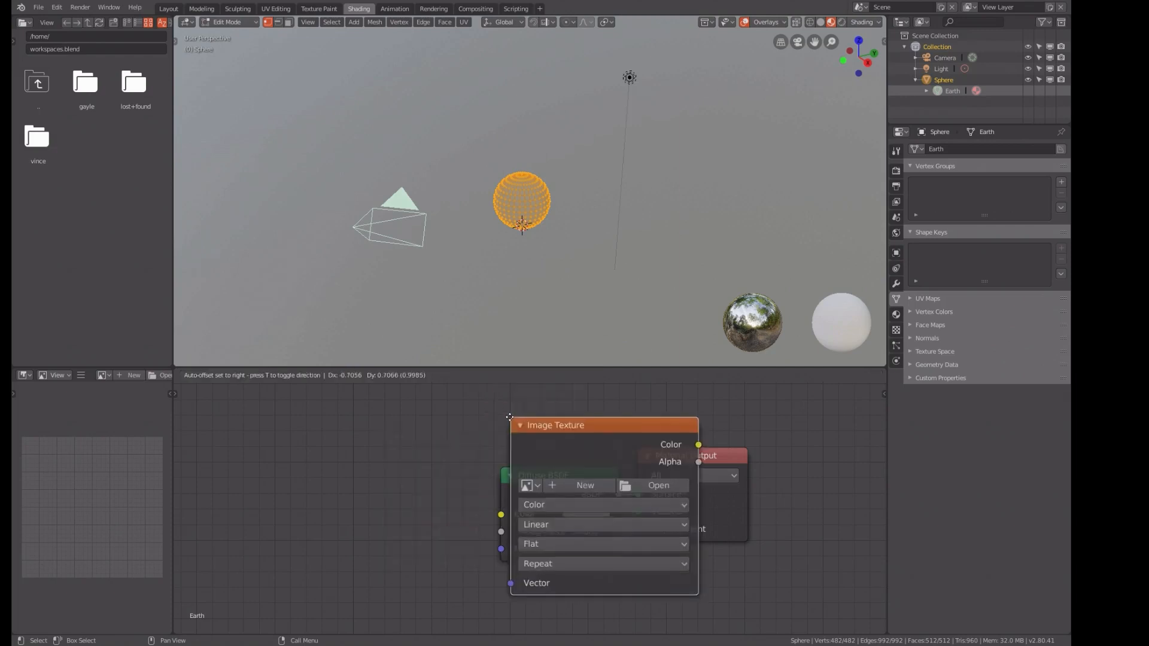
pyautogui.click(286, 444)
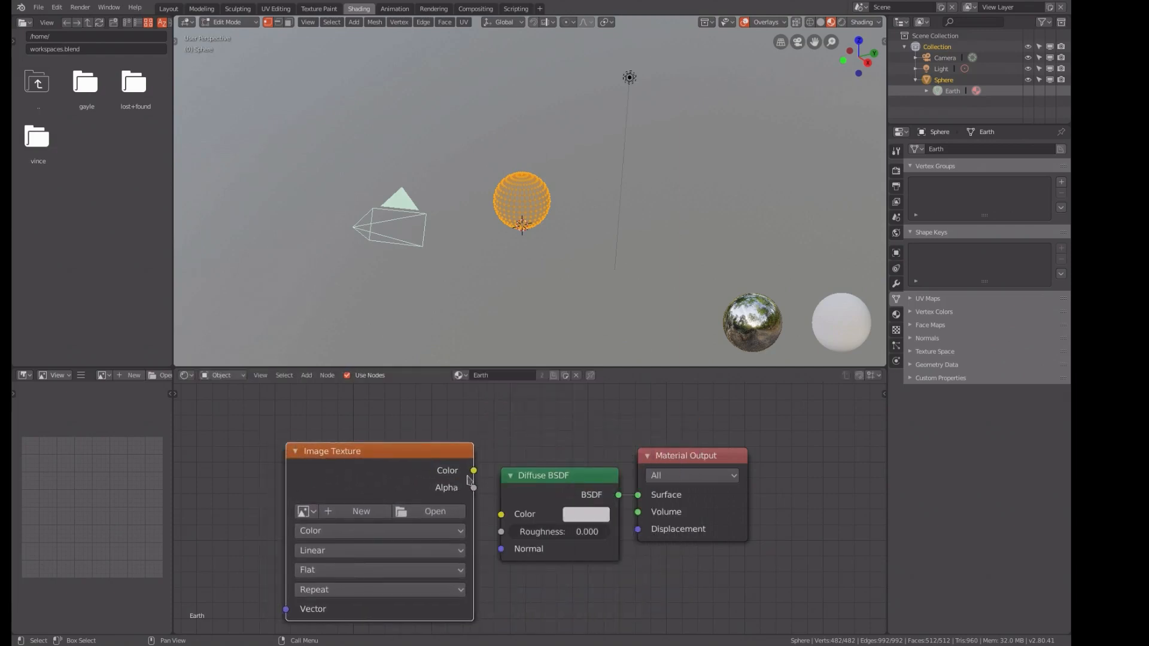
pyautogui.moveTo(474, 470); pyautogui.dragTo(502, 517)
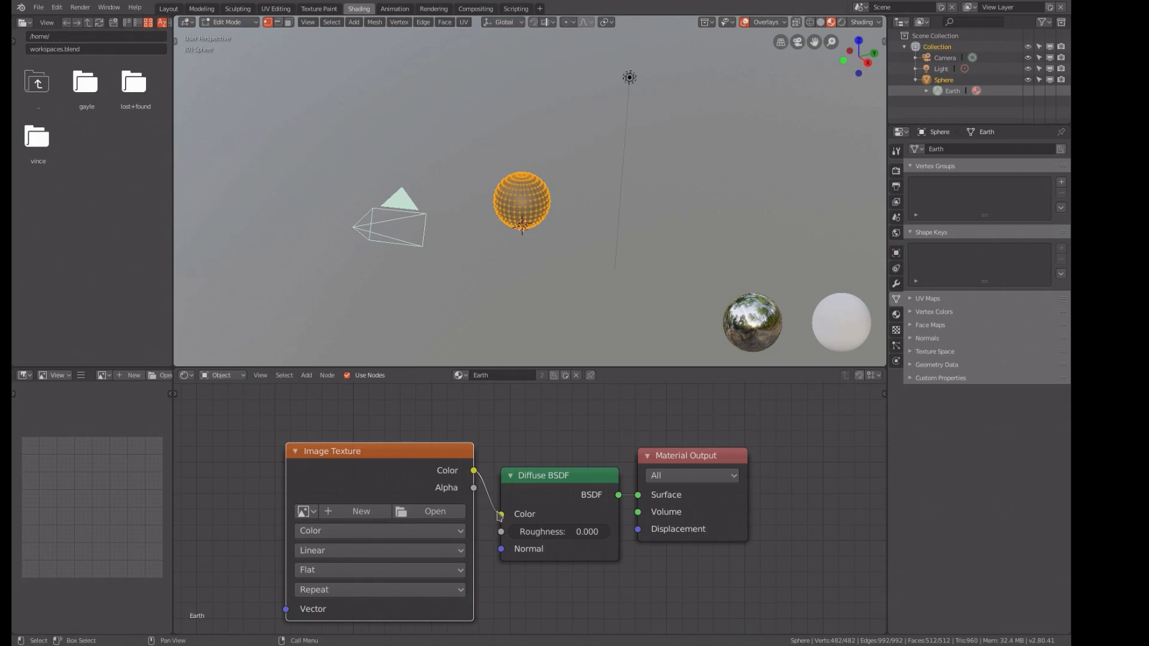
# Step: Load Albedo.jpg from the recent Earth folder into the Image Texture node
pyautogui.click(417, 514)
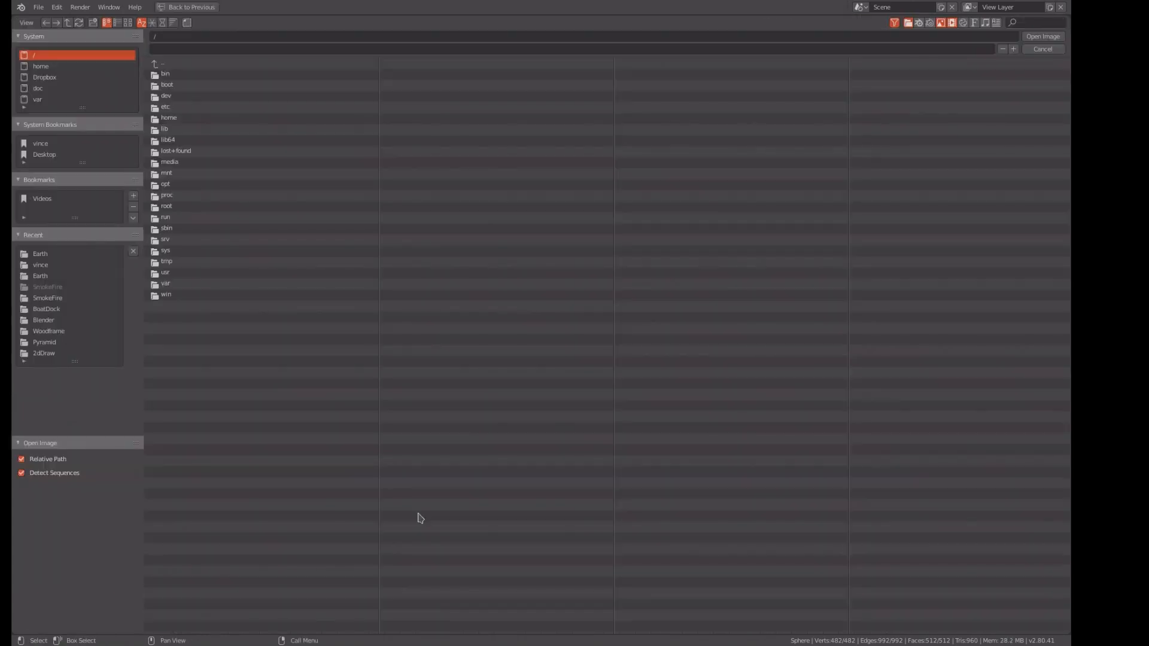
pyautogui.click(41, 255)
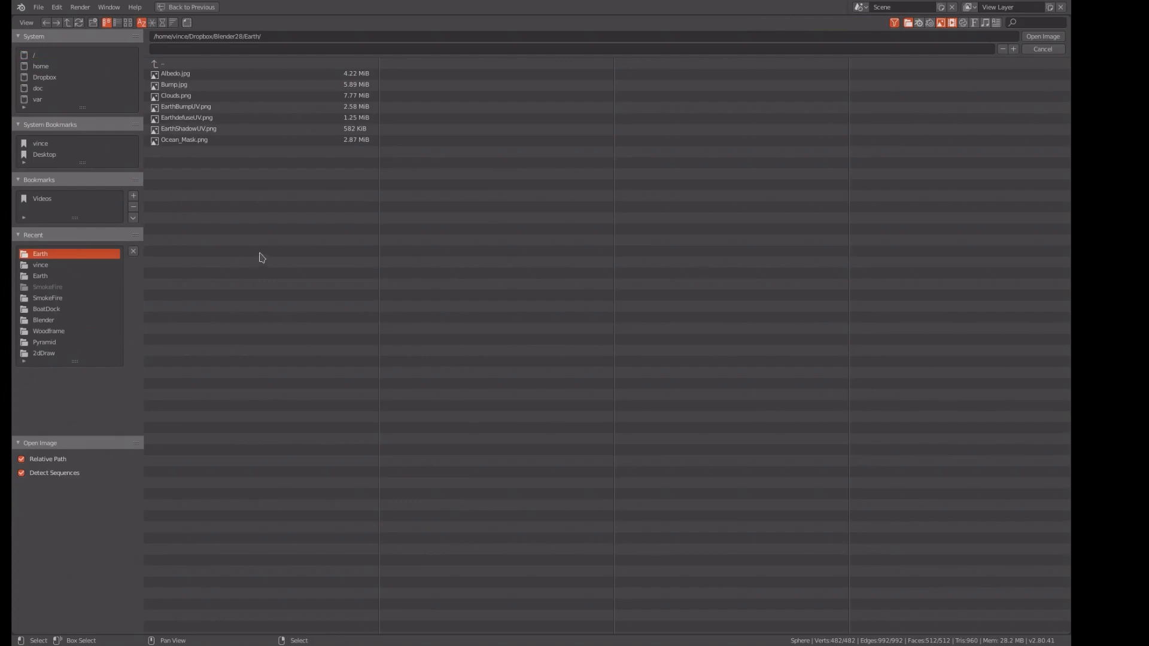
pyautogui.click(179, 75)
pyautogui.doubleClick(180, 75)
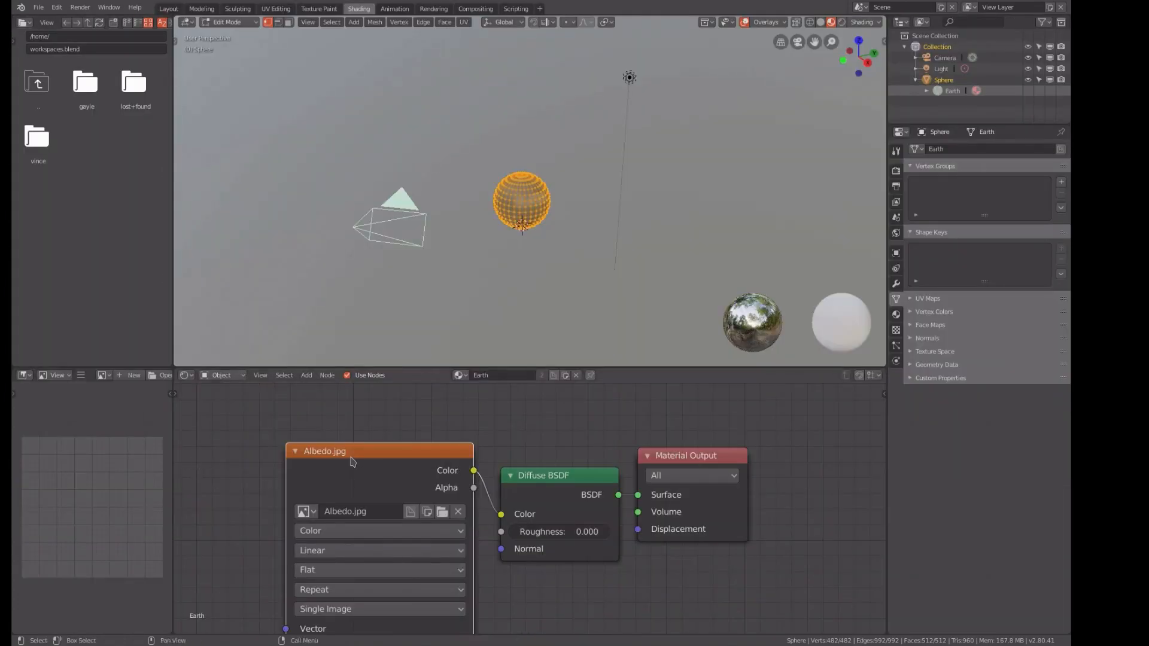
# Step: Set the Albedo.jpg texture node's projection to Sphere
pyautogui.scroll(-1, 352, 460)
pyautogui.scroll(-1, 362, 488)
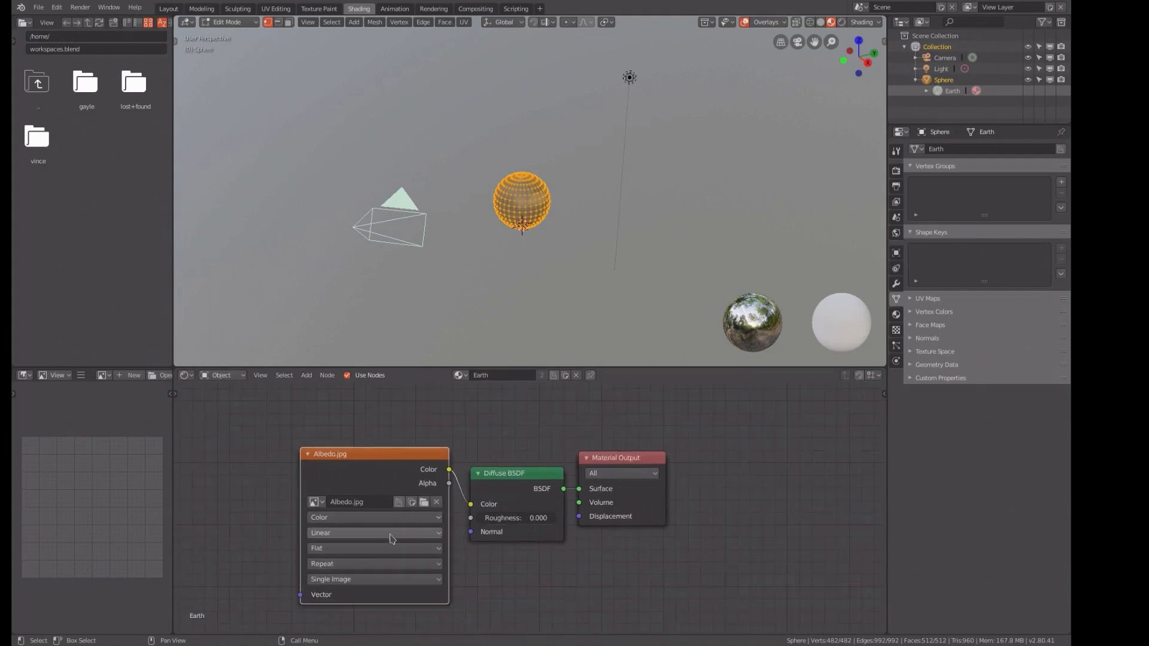
pyautogui.click(370, 549)
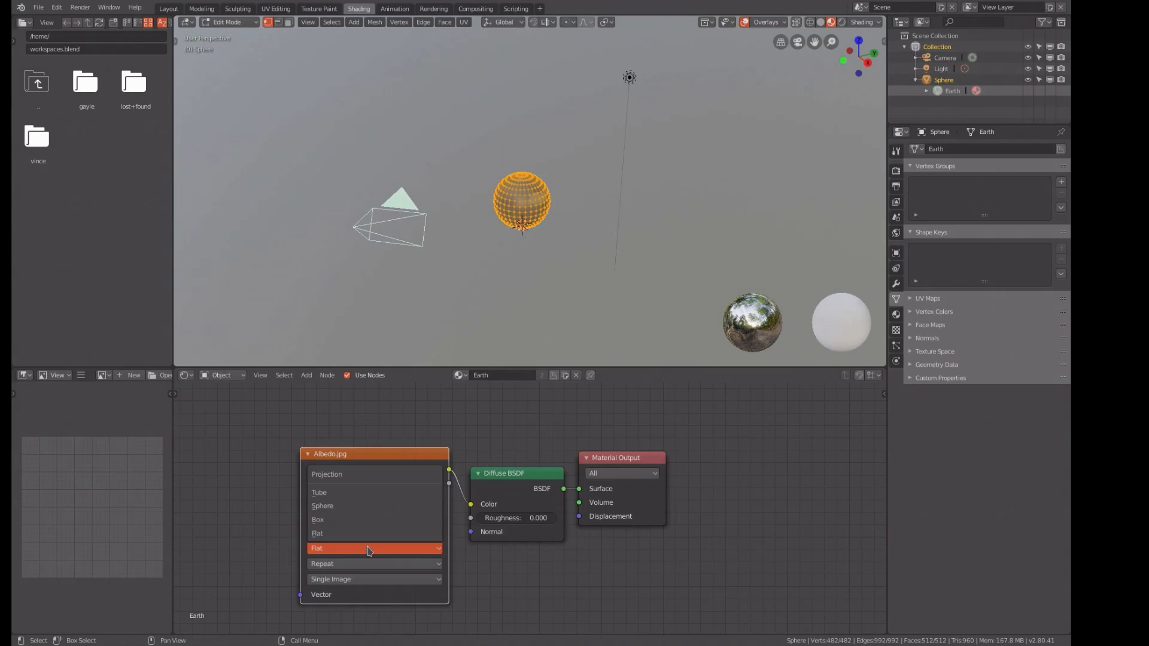
pyautogui.click(360, 507)
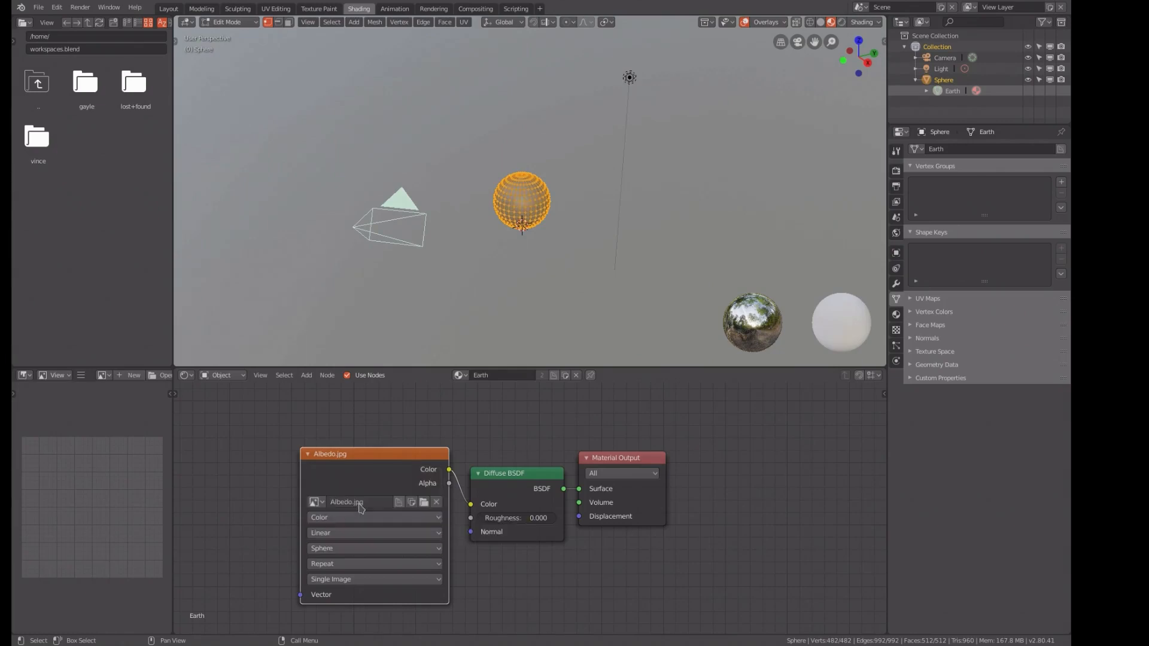
pyautogui.scroll(2, 499, 267)
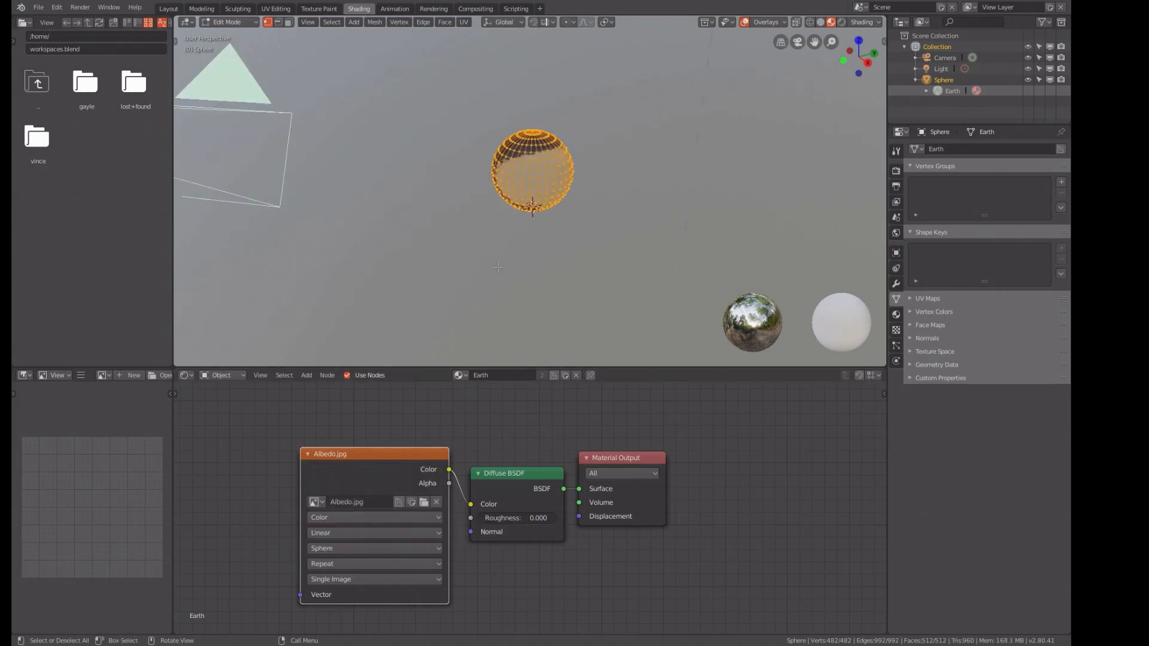
# Step: Lower the Albedo.jpg node slightly and add linked Mapping and Texture Coordinate nodes in front of it
pyautogui.scroll(-1, 377, 431)
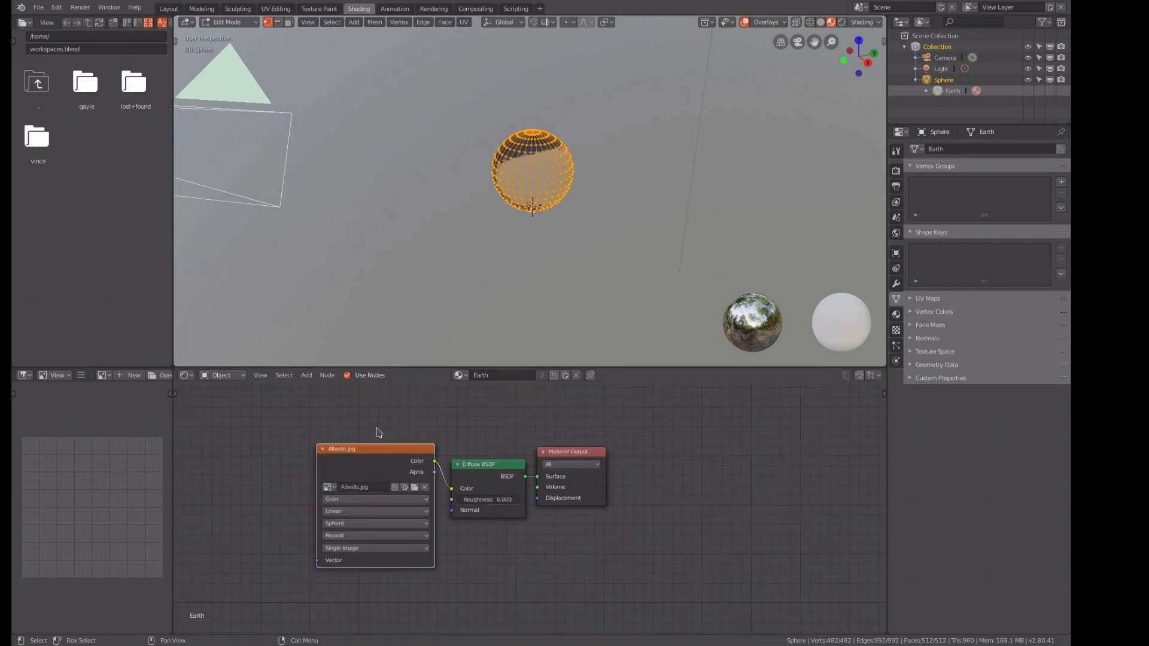
pyautogui.moveTo(425, 428); pyautogui.dragTo(529, 422, button='middle')
pyautogui.scroll(2, 527, 425)
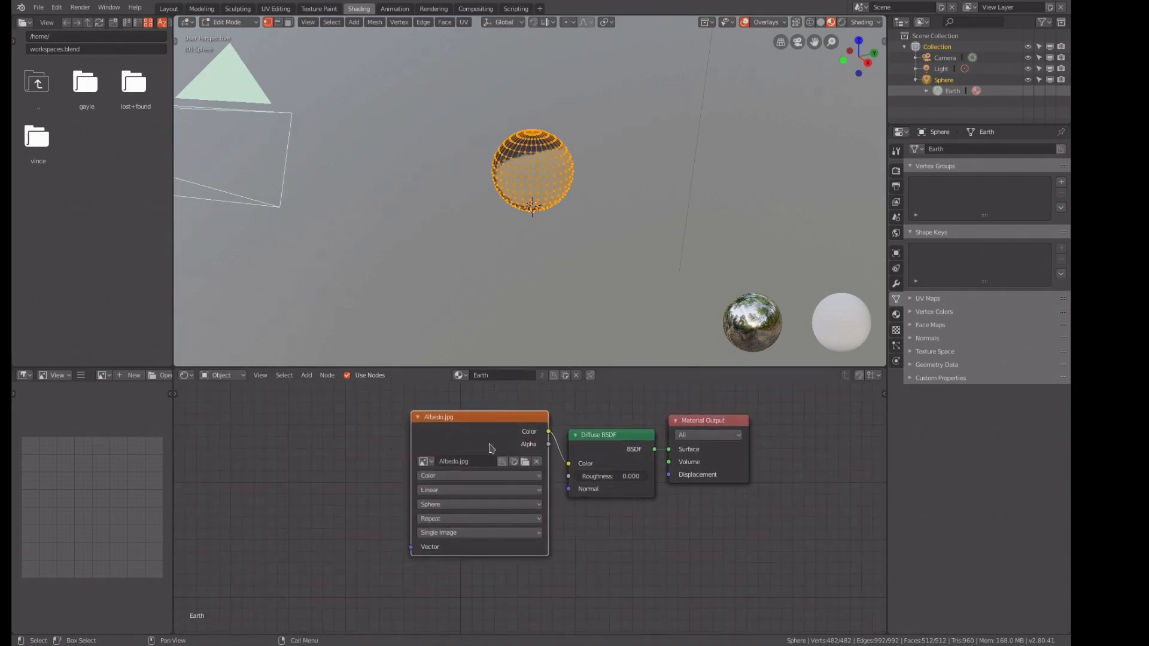
pyautogui.moveTo(467, 424); pyautogui.dragTo(463, 444)
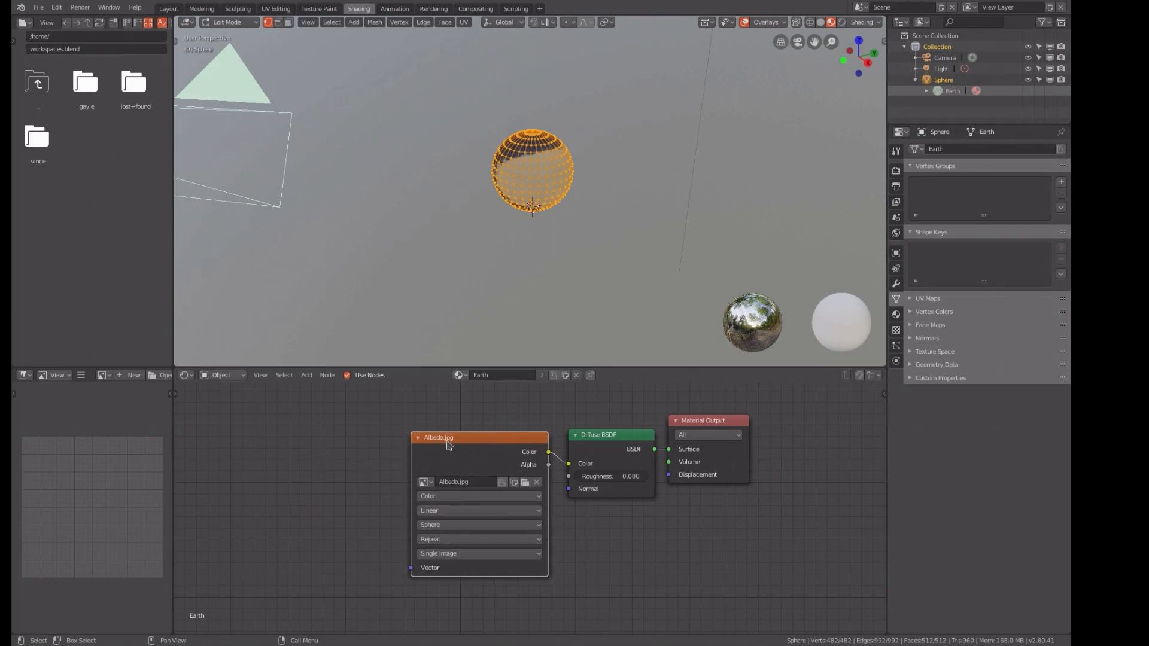
pyautogui.hotkey('ctrl', 't')
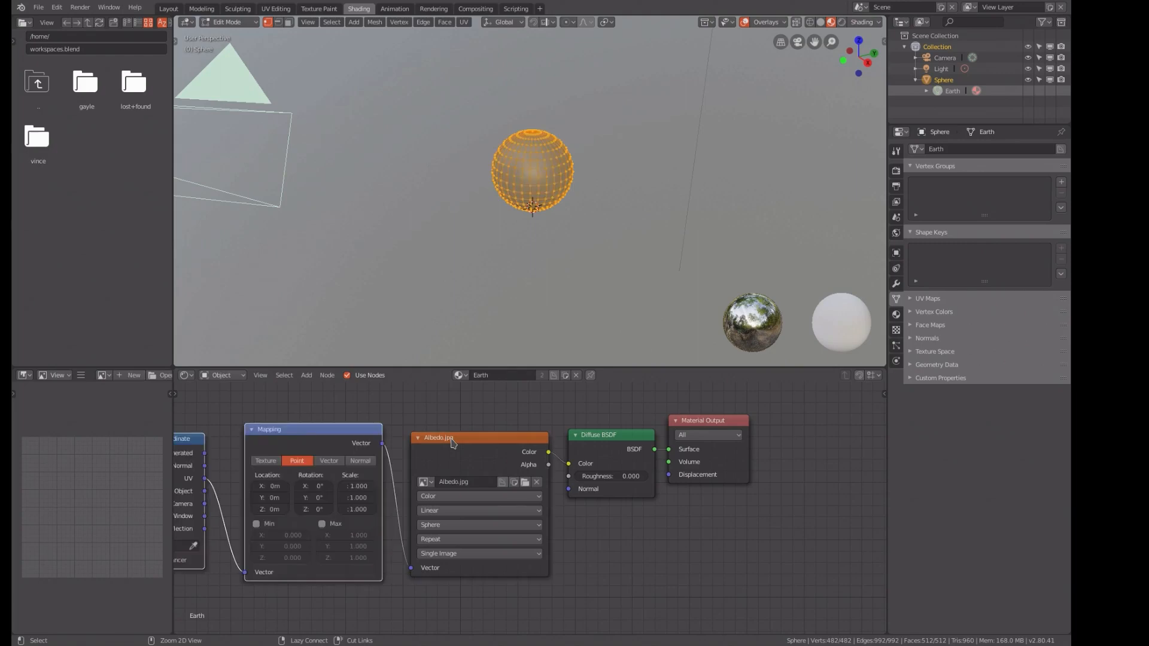
# Step: Replace the UV link into the Mapping node's Vector input with the Texture Coordinate's Generated output
pyautogui.scroll(-2, 360, 432)
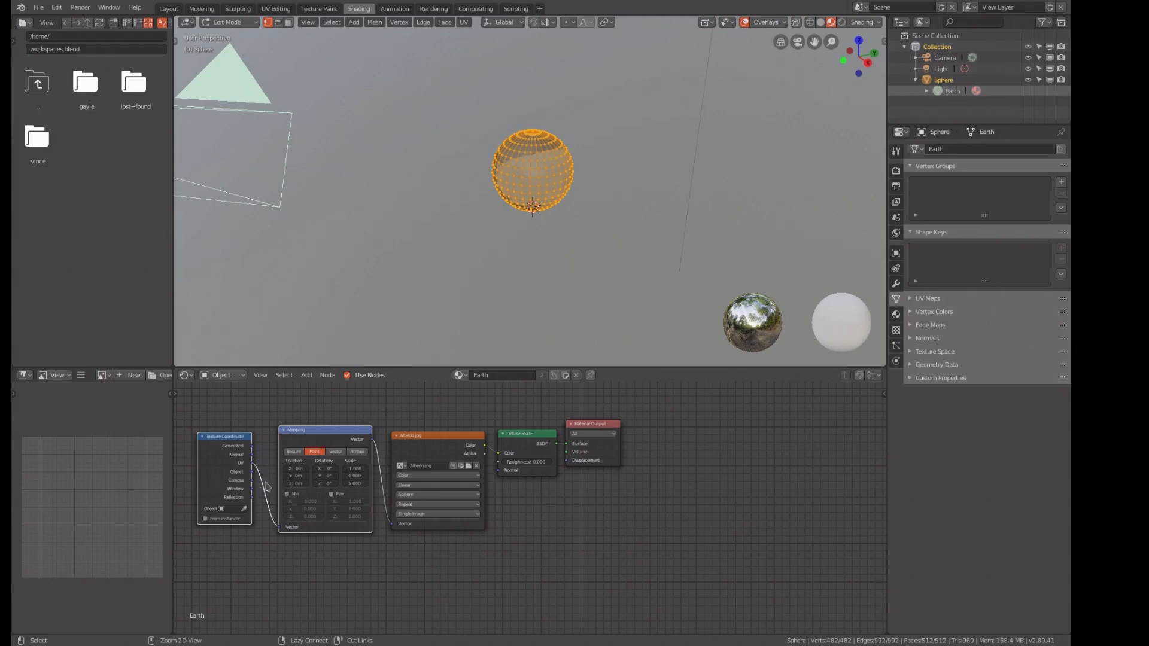
pyautogui.moveTo(279, 527); pyautogui.dragTo(263, 513)
pyautogui.moveTo(253, 447); pyautogui.dragTo(275, 527)
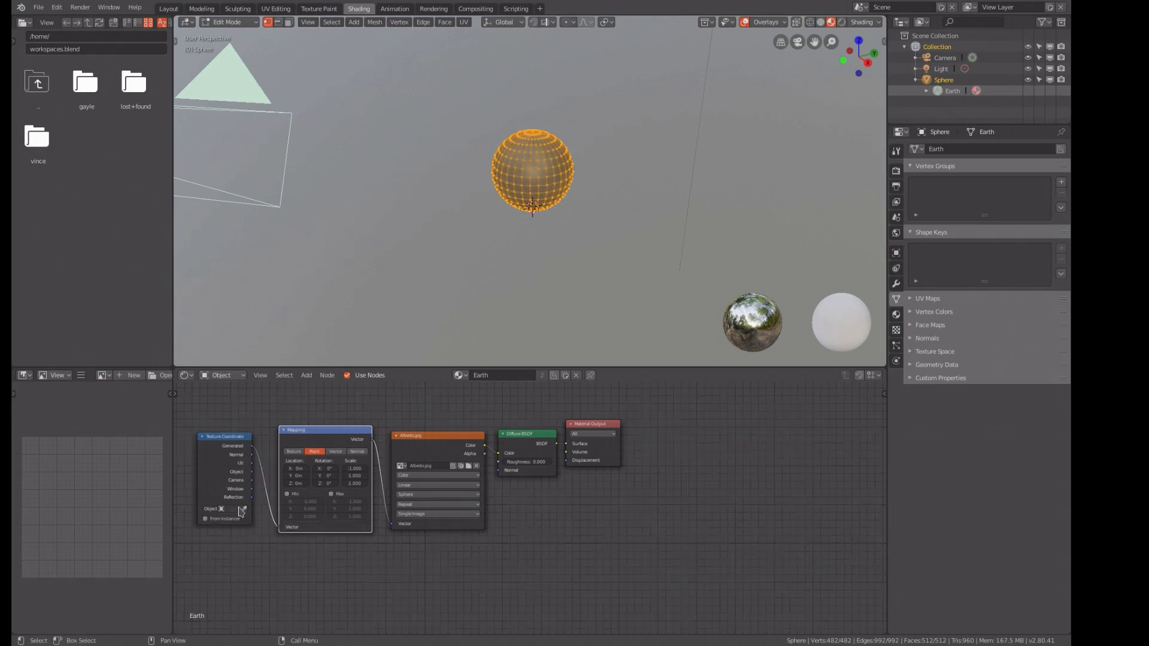
# Step: Set the Texture Coordinate node's object to Sphere
pyautogui.scroll(1, 237, 510)
pyautogui.moveTo(249, 508); pyautogui.dragTo(430, 534, button='middle')
pyautogui.scroll(3, 430, 533)
pyautogui.click(406, 536)
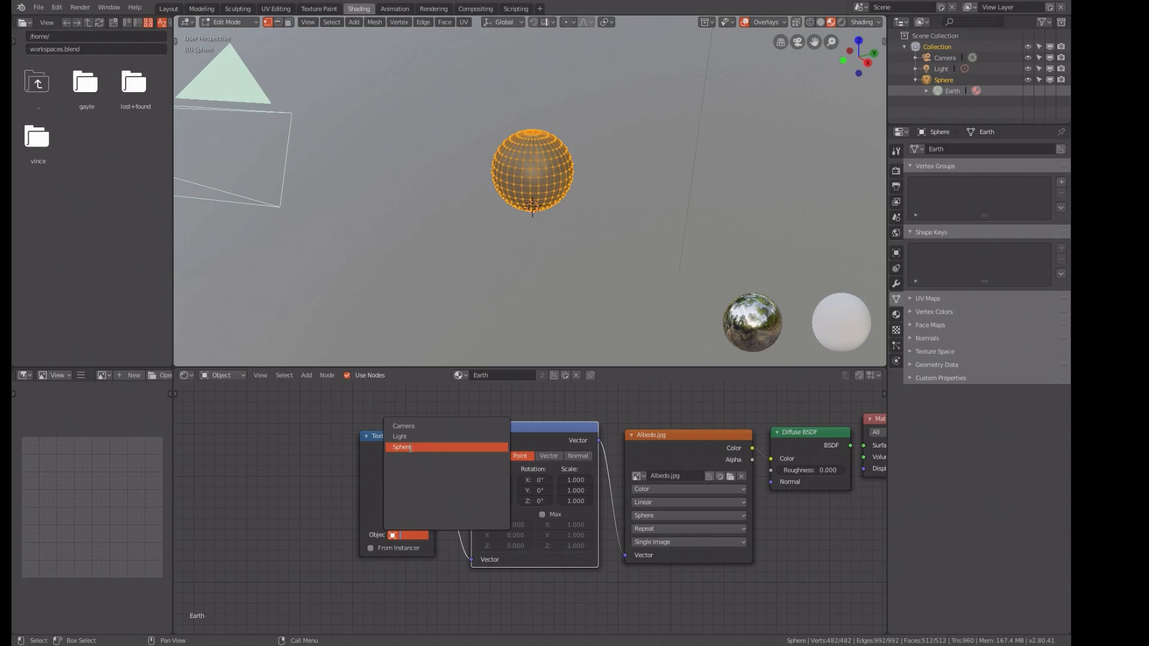
pyautogui.click(410, 448)
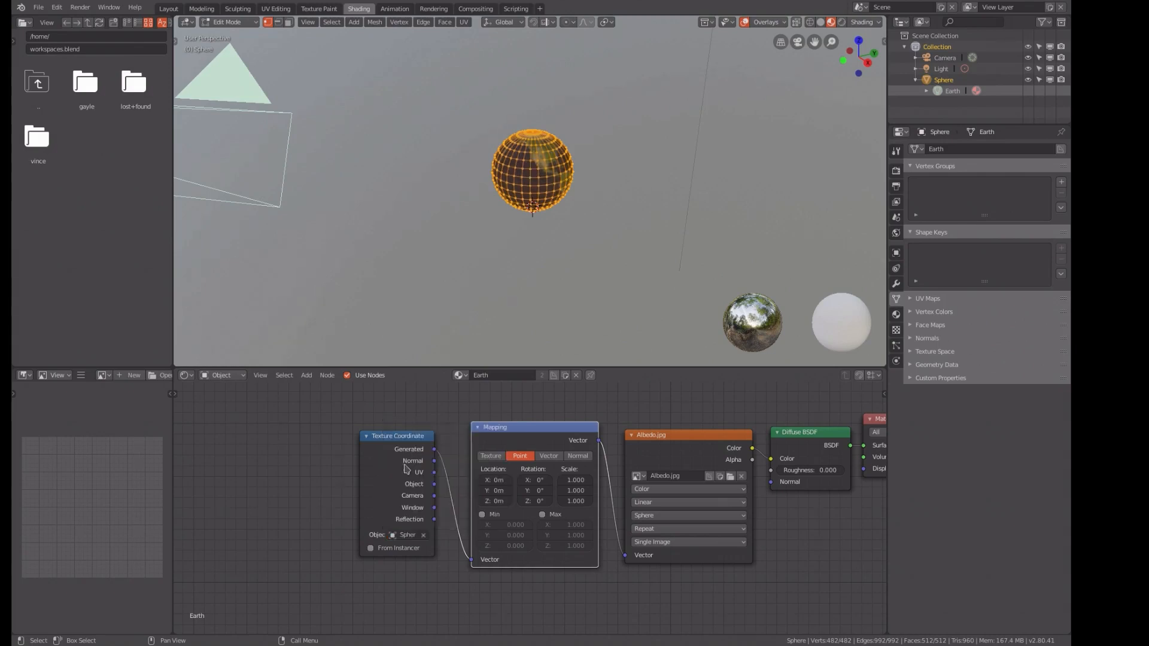
# Step: Examine the Albedo texture on the sphere up close, viewing it in Object Mode and returning to Edit Mode
pyautogui.scroll(-4, 414, 474)
pyautogui.moveTo(522, 486); pyautogui.dragTo(464, 501, button='middle')
pyautogui.scroll(2, 462, 501)
pyautogui.scroll(4, 518, 224)
pyautogui.keyDown('shift'); pyautogui.moveTo(518, 225); pyautogui.dragTo(525, 269, button='middle'); pyautogui.keyUp('shift')
pyautogui.scroll(2, 505, 277)
pyautogui.scroll(-2, 530, 240)
pyautogui.scroll(-1, 531, 239)
pyautogui.scroll(2, 525, 271)
pyautogui.scroll(-2, 529, 266)
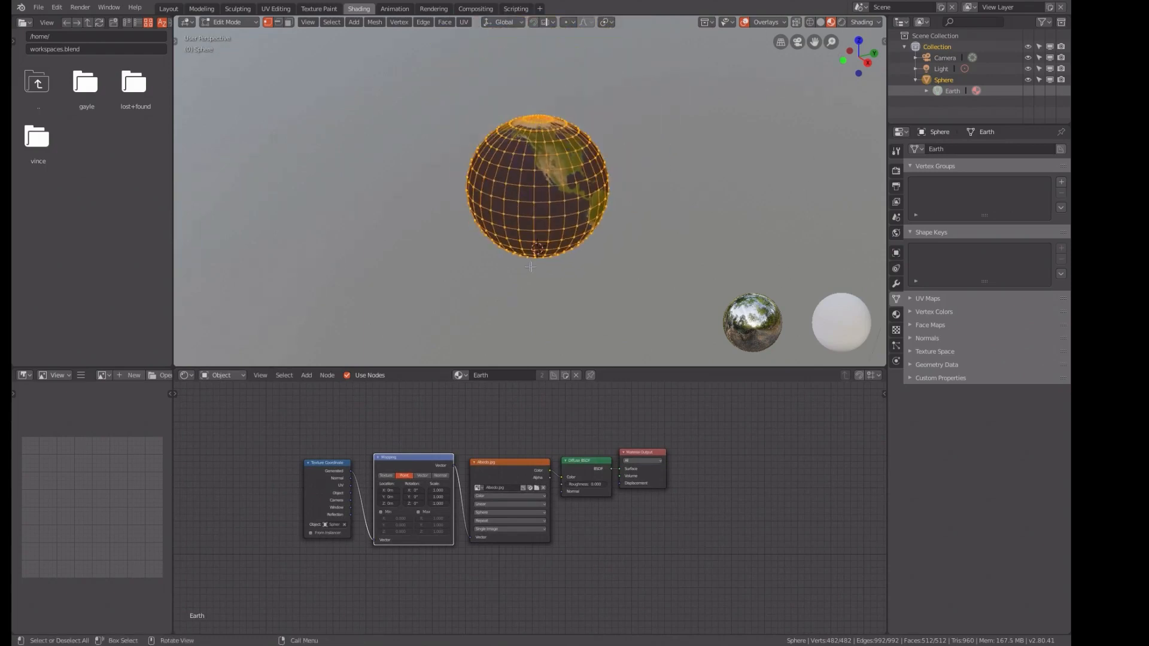
pyautogui.keyDown('shift'); pyautogui.moveTo(535, 257); pyautogui.dragTo(520, 271, button='middle'); pyautogui.keyUp('shift')
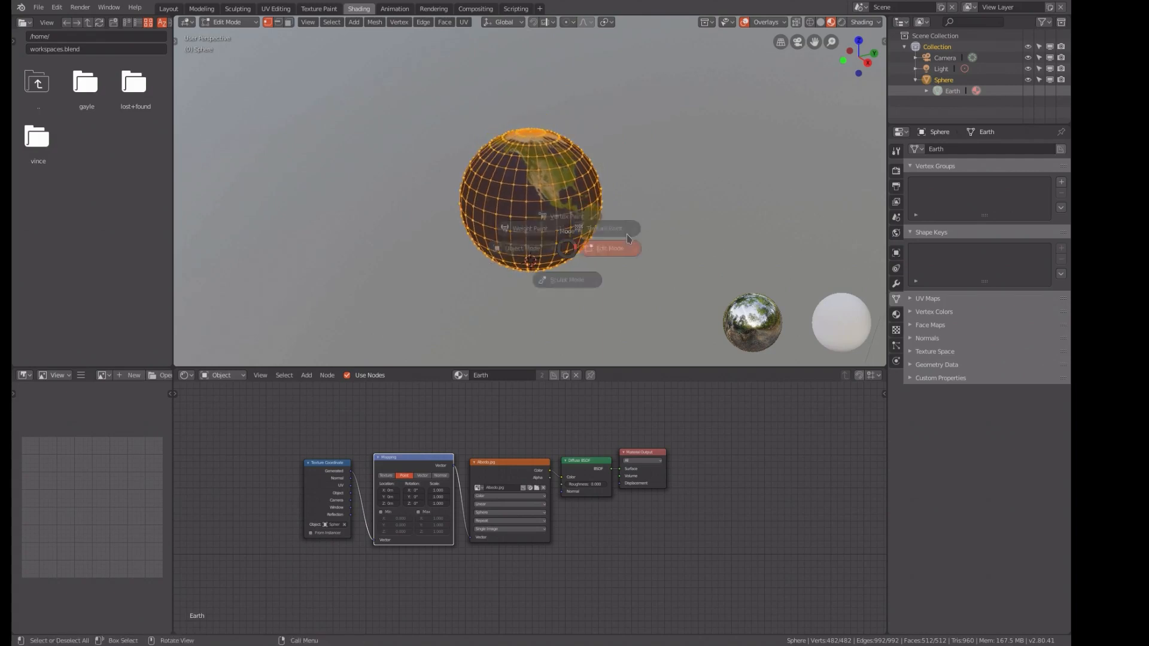
pyautogui.press('Tab')
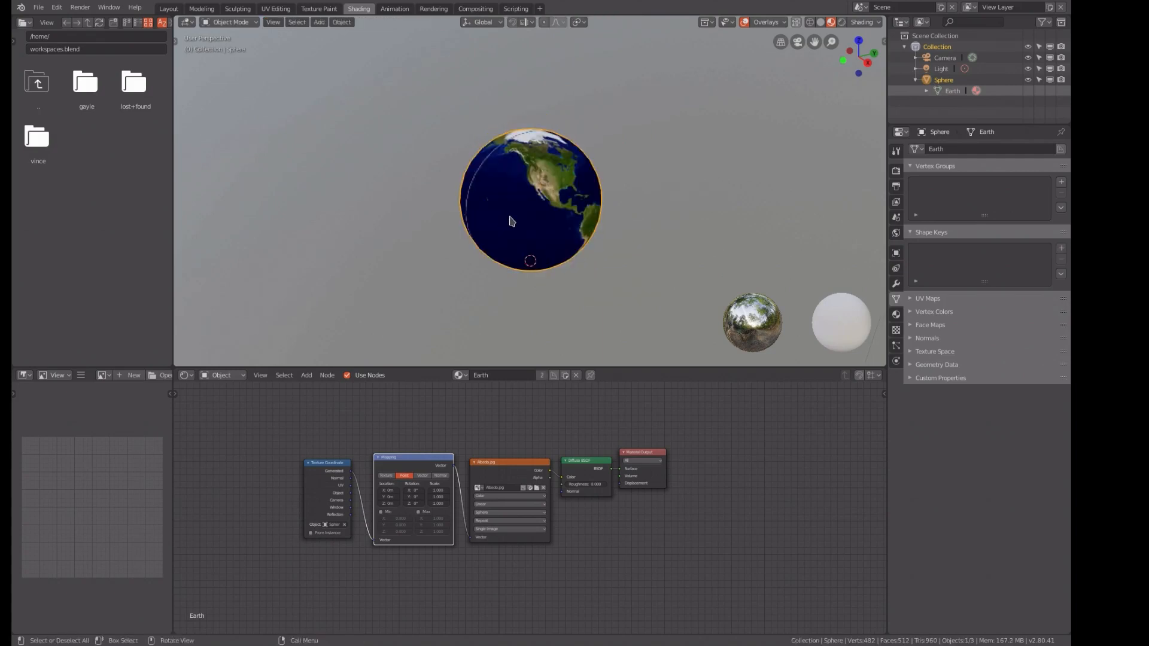
pyautogui.moveTo(535, 232)
pyautogui.mouseDown(button='middle')
pyautogui.moveTo(527, 258)
pyautogui.moveTo(434, 233)
pyautogui.moveTo(521, 224)
pyautogui.mouseUp(button='middle')
pyautogui.hotkey('ctrl', 'Tab')
pyautogui.click(670, 245)
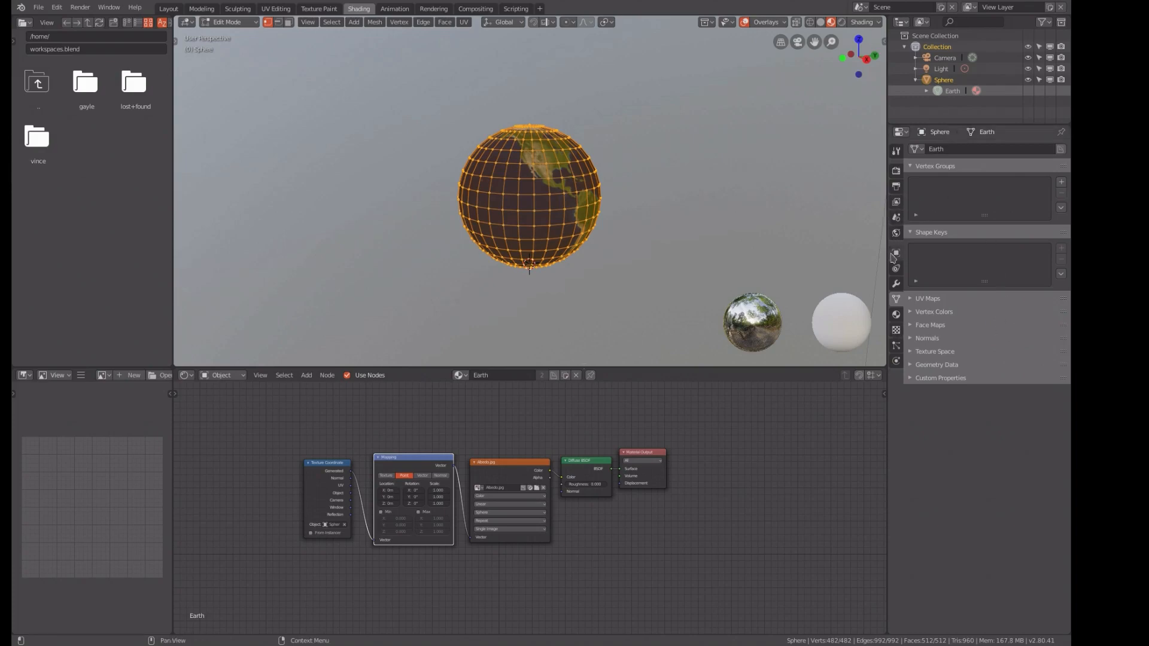
# Step: Enable nodes for the World surface, then brighten its background color to near white and set the strength to 3.000
pyautogui.click(896, 233)
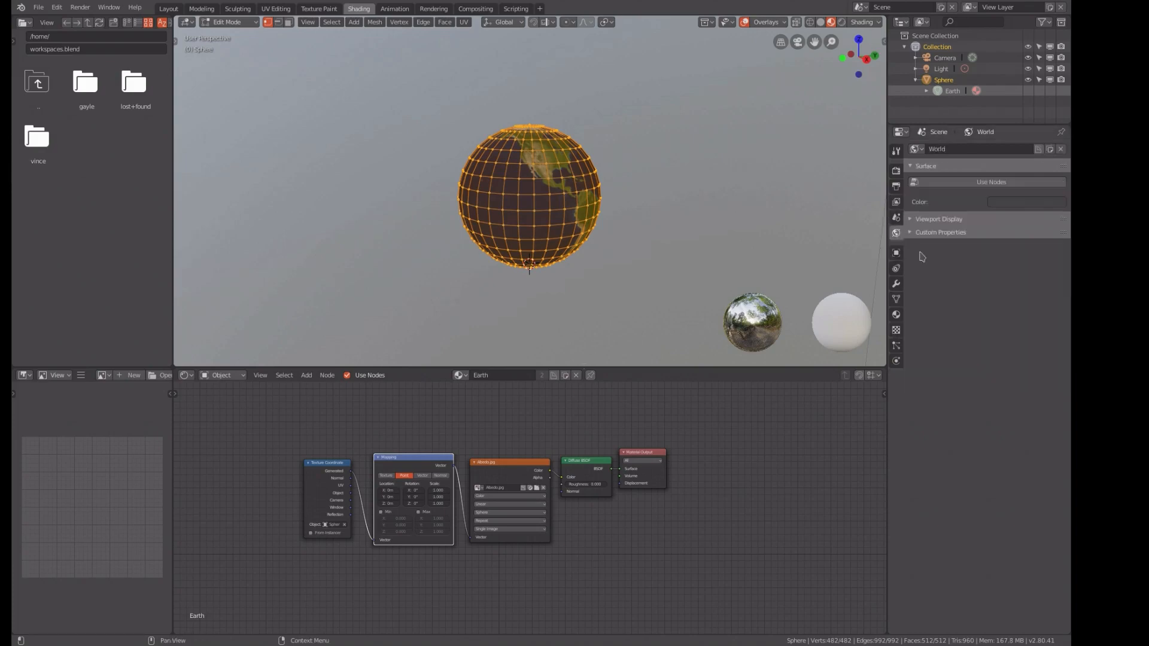
pyautogui.click(1005, 183)
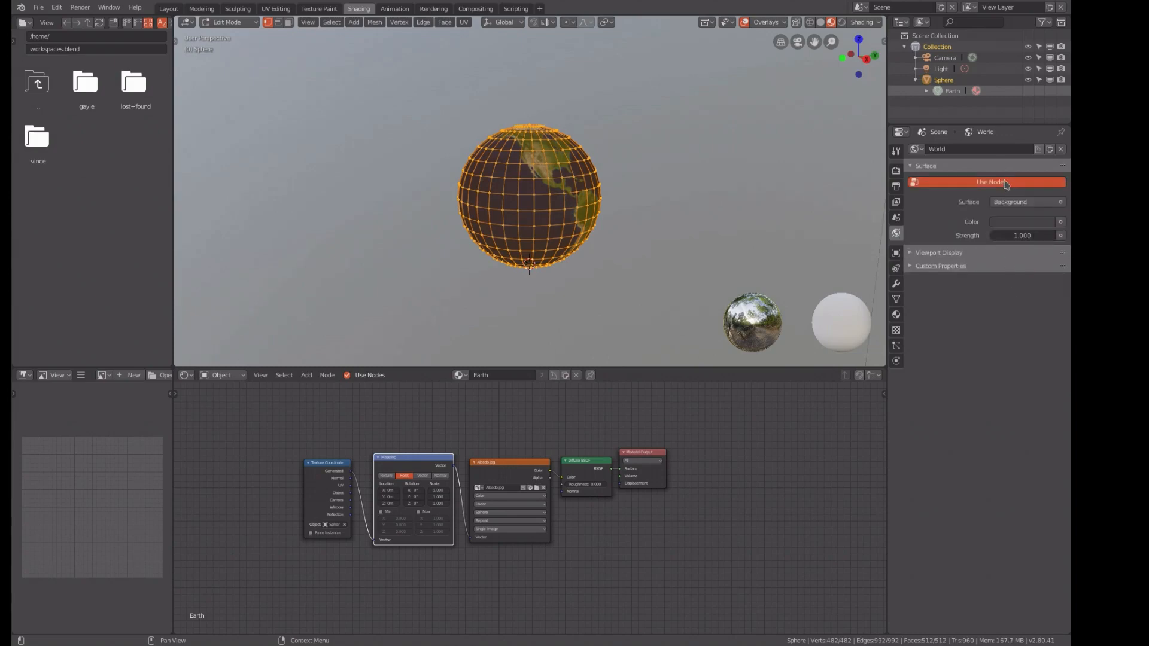
pyautogui.click(1014, 225)
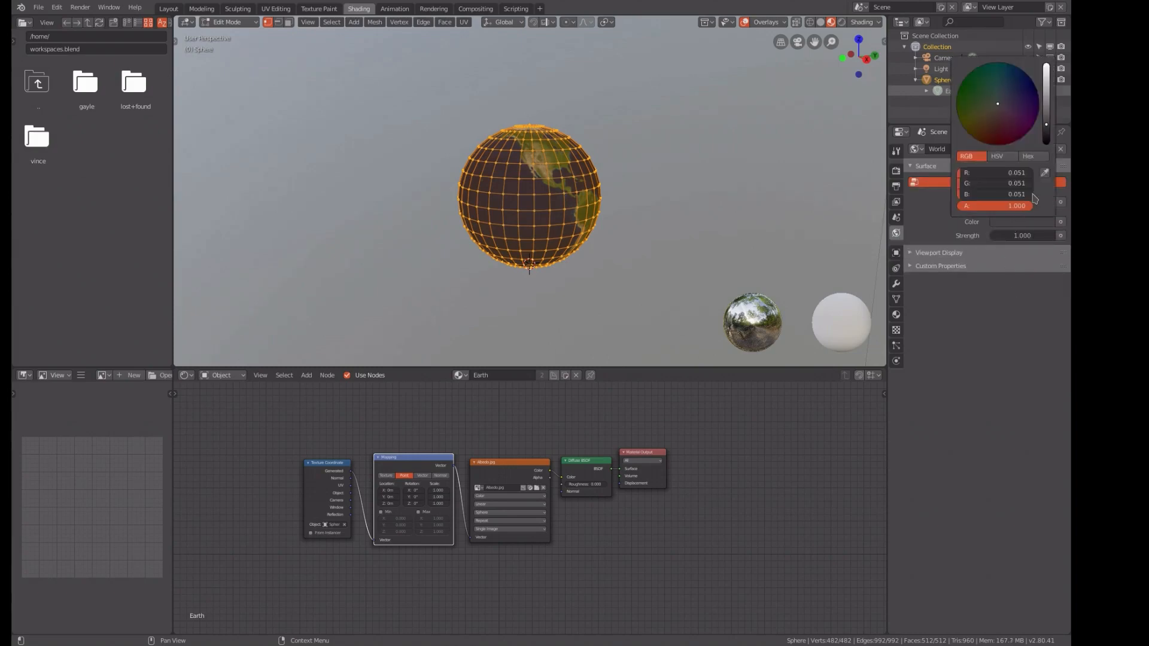
pyautogui.moveTo(1049, 130); pyautogui.dragTo(1046, 70)
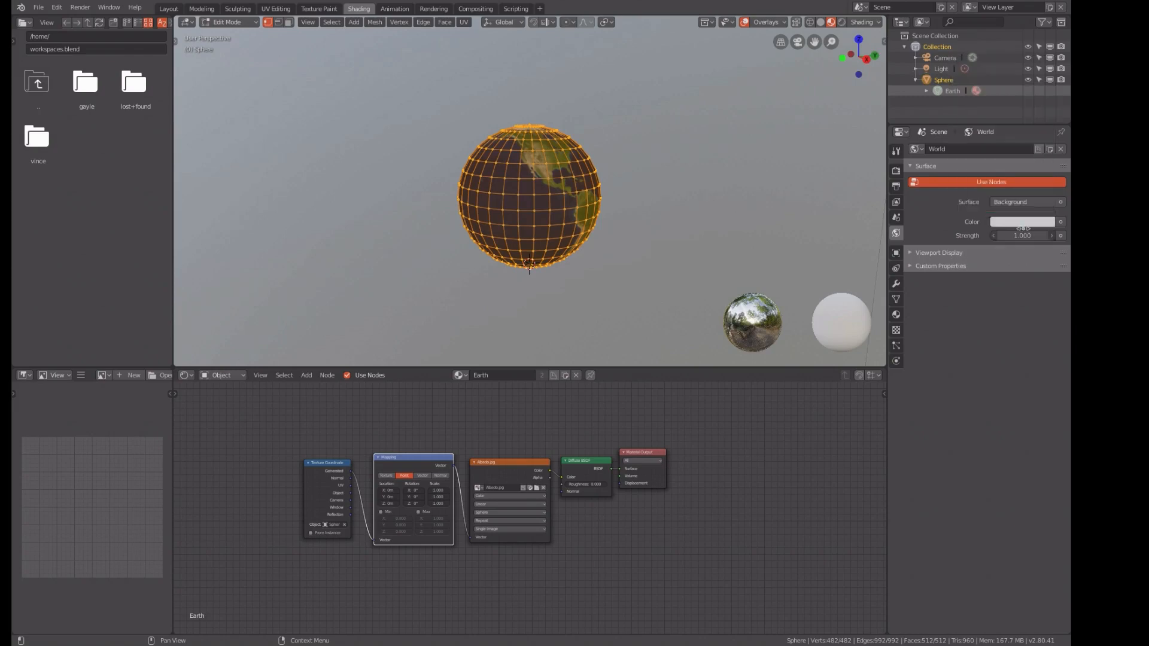
pyautogui.click(1025, 236)
pyautogui.press('Return')
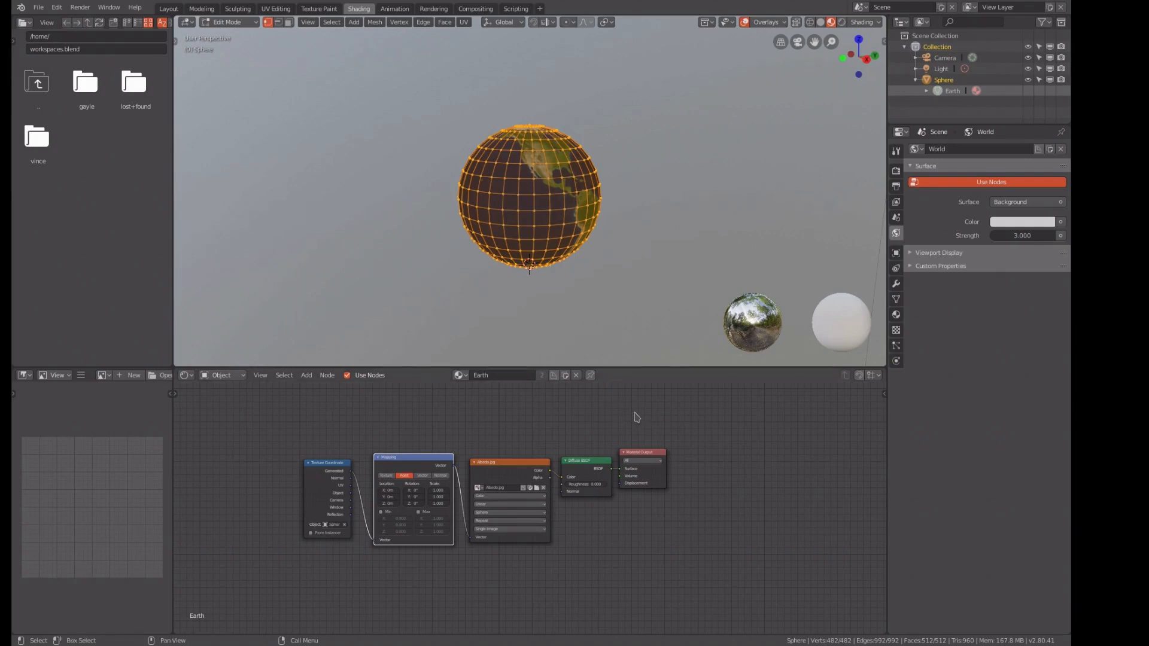
# Step: Add an Image Texture node directly below the Albedo.jpg node in the Earth material
pyautogui.scroll(2, 652, 402)
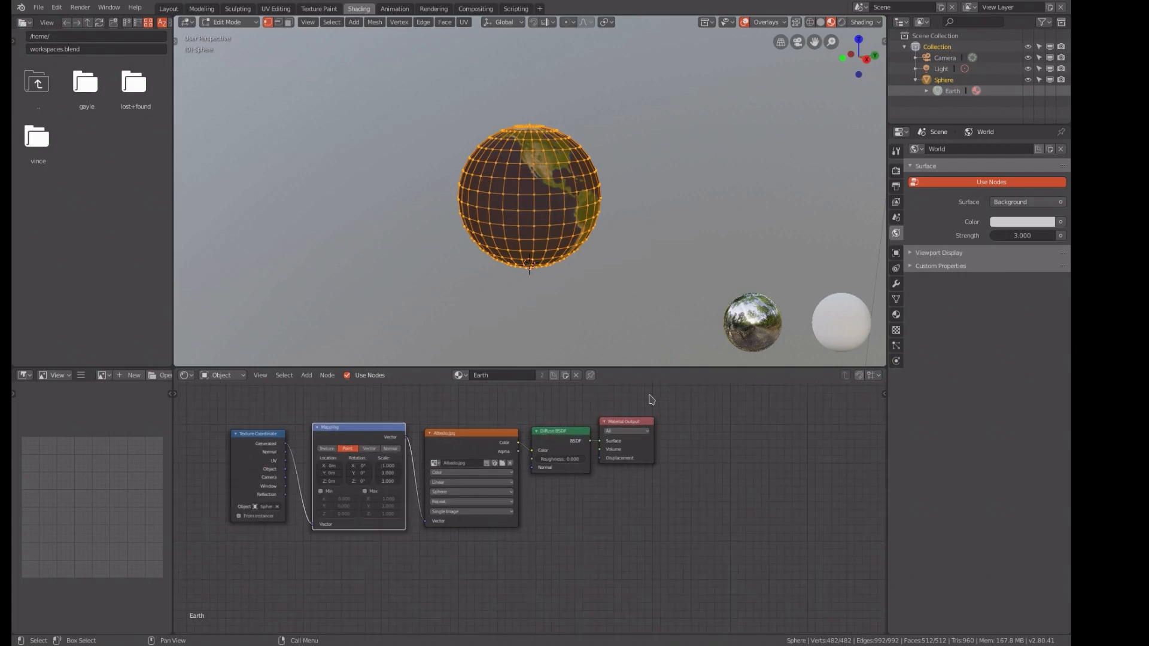
pyautogui.scroll(1, 652, 400)
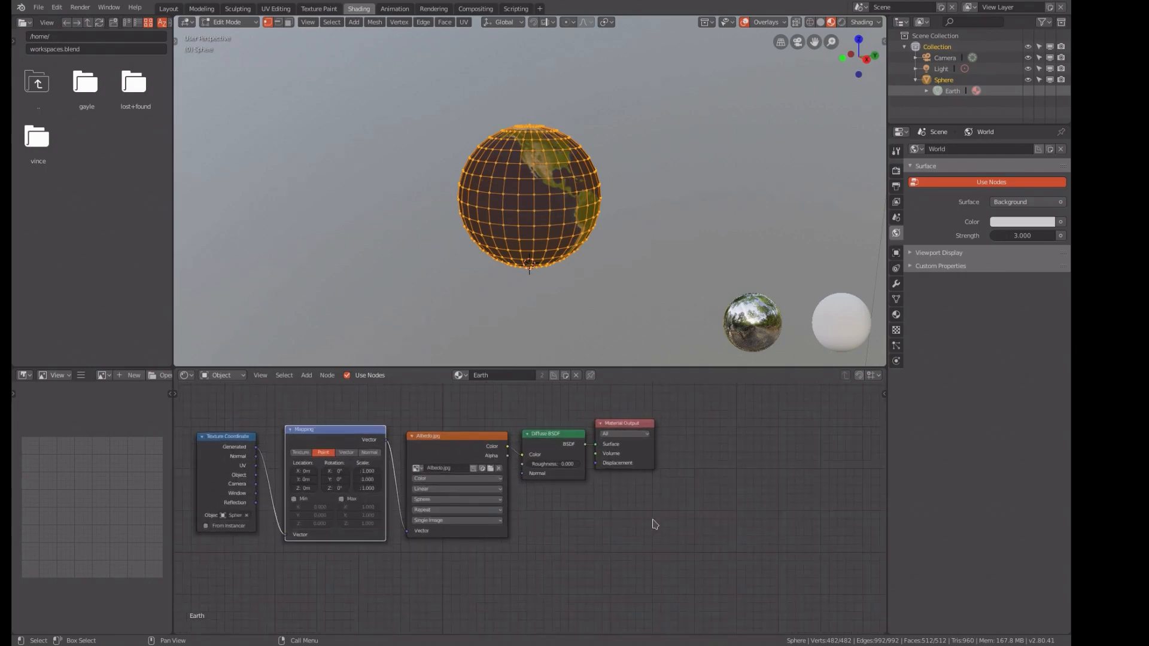
pyautogui.scroll(3, 708, 495)
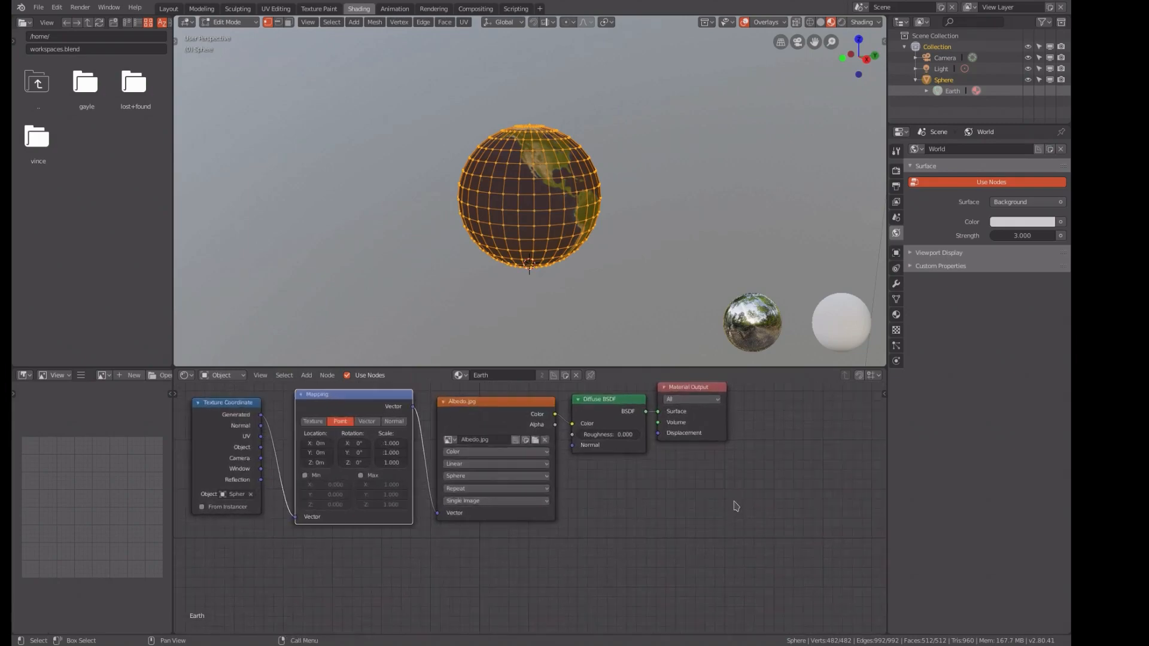
pyautogui.scroll(1, 723, 516)
pyautogui.scroll(-1, 722, 517)
pyautogui.moveTo(709, 517); pyautogui.dragTo(744, 503, button='middle')
pyautogui.scroll(1, 750, 515)
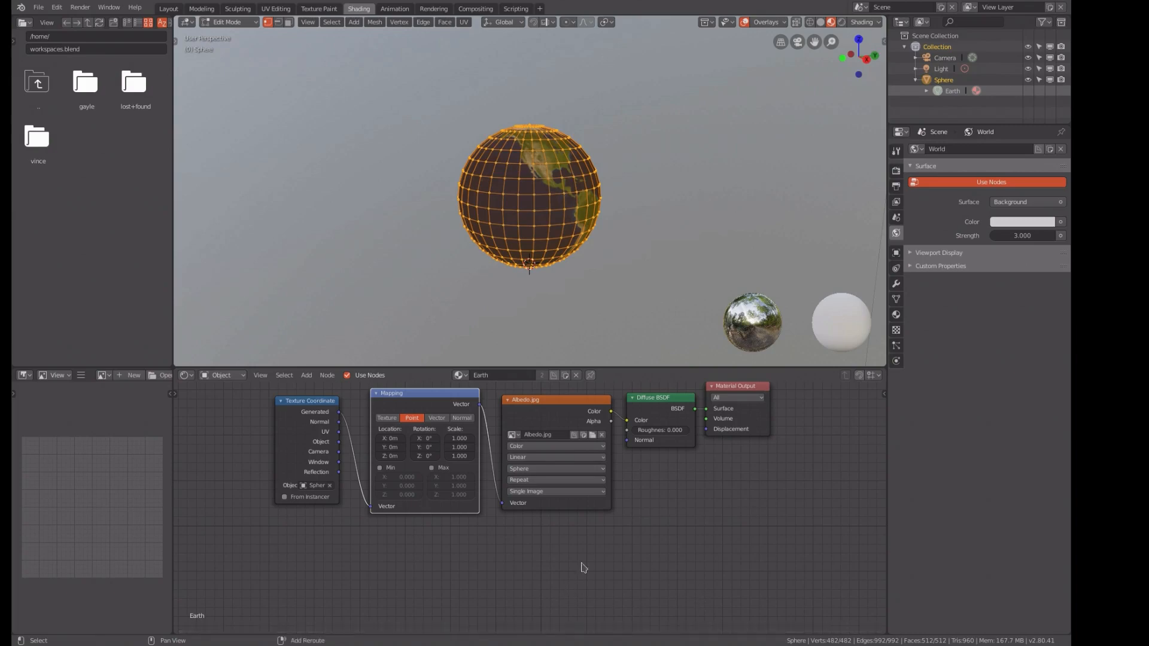
pyautogui.hotkey('shift', 'a')
pyautogui.moveTo(584, 564)
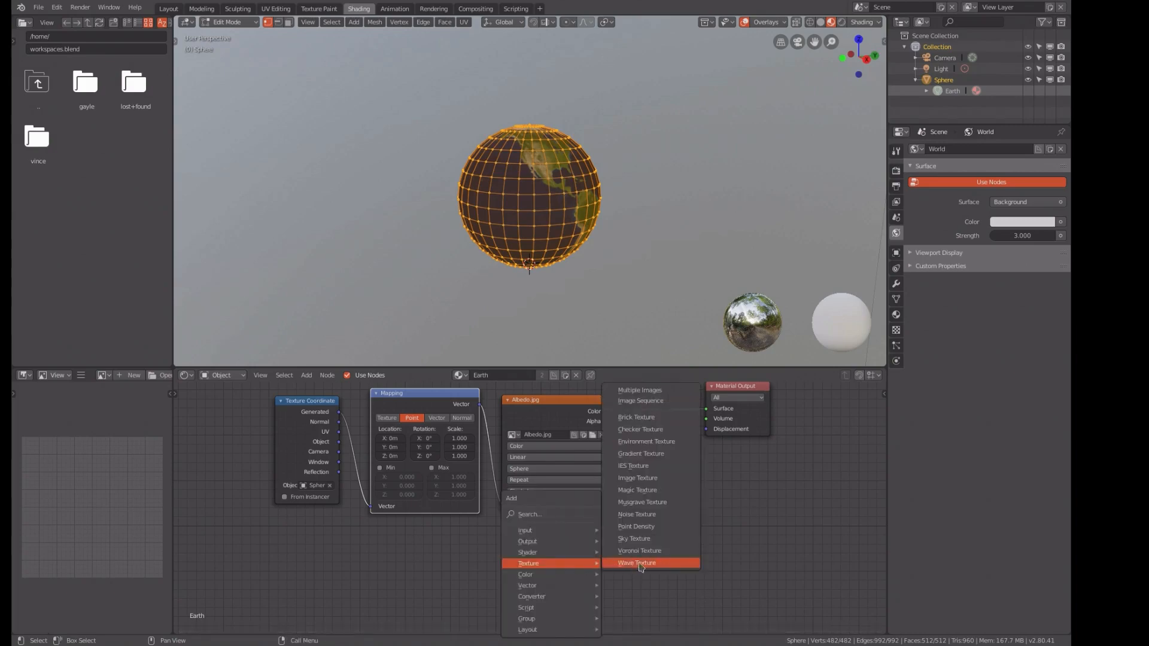
pyautogui.click(635, 477)
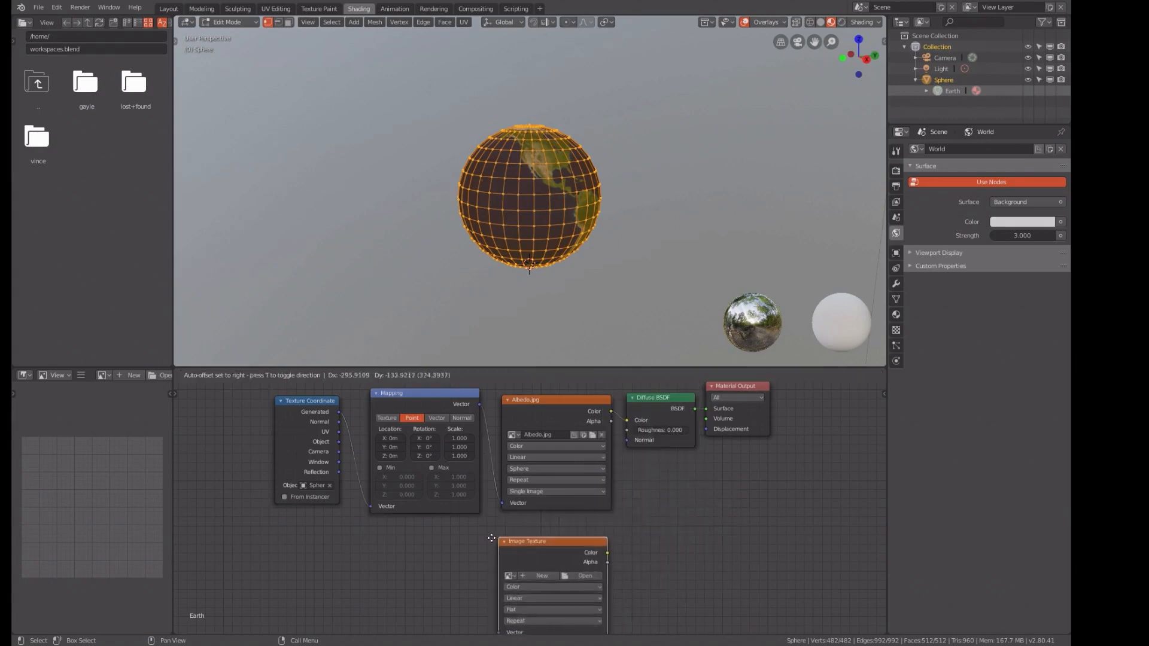
pyautogui.click(505, 521)
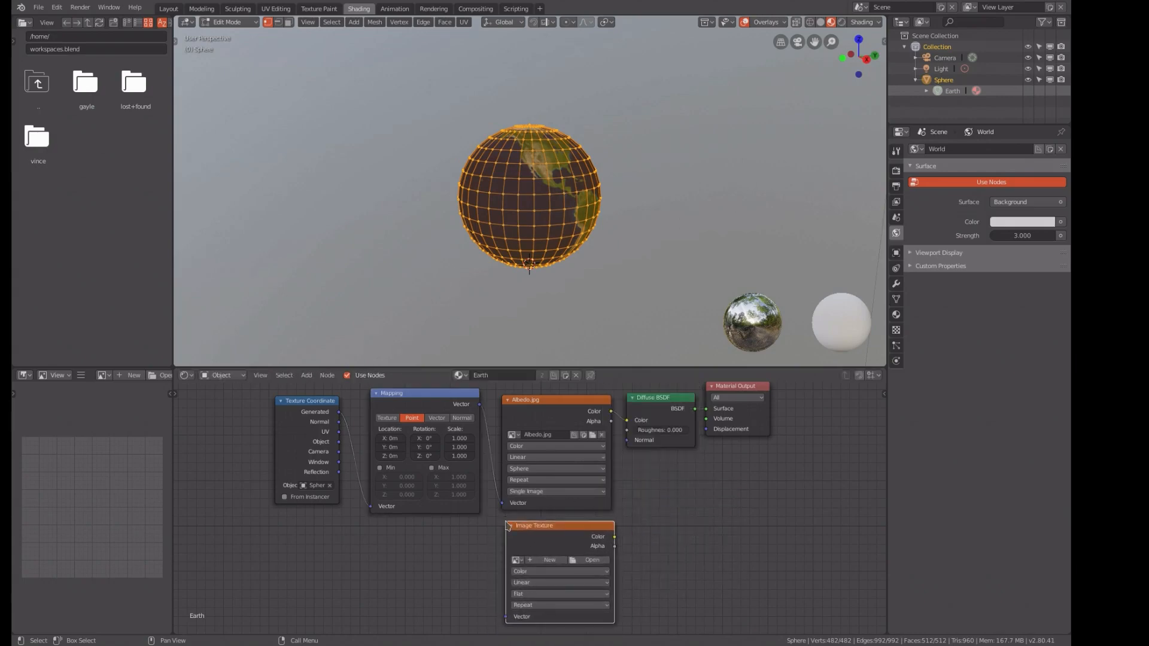
# Step: Load Bump.jpg from the Earth folder into the new texture node and link the Mapping node's Vector output to its Vector input
pyautogui.click(591, 561)
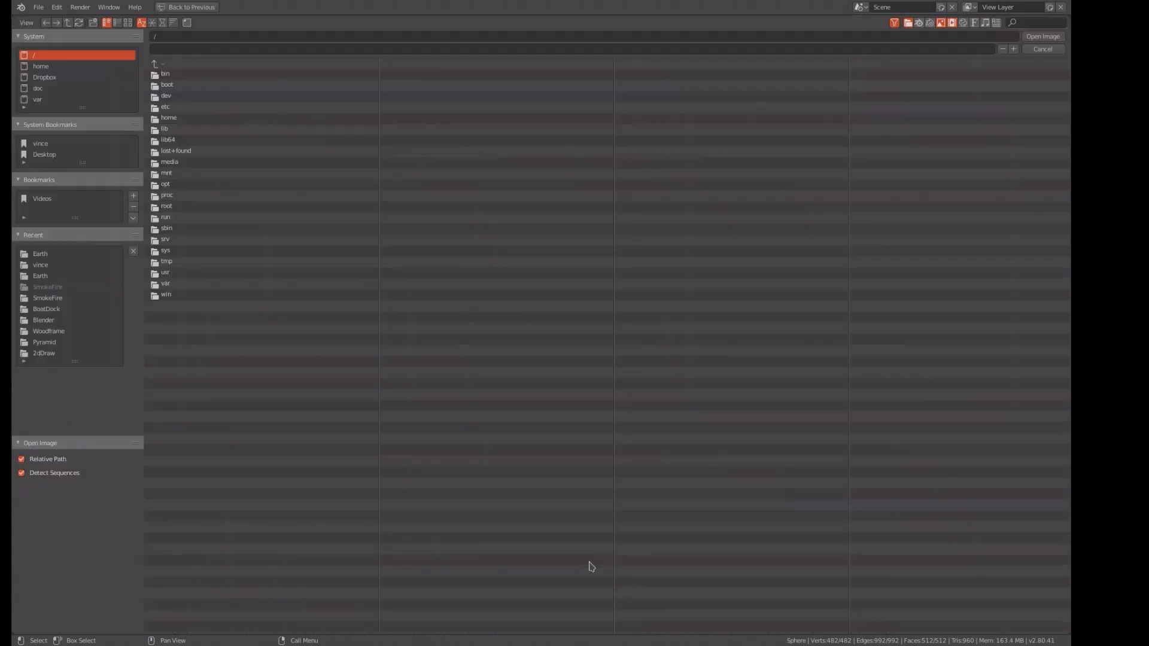
pyautogui.click(54, 255)
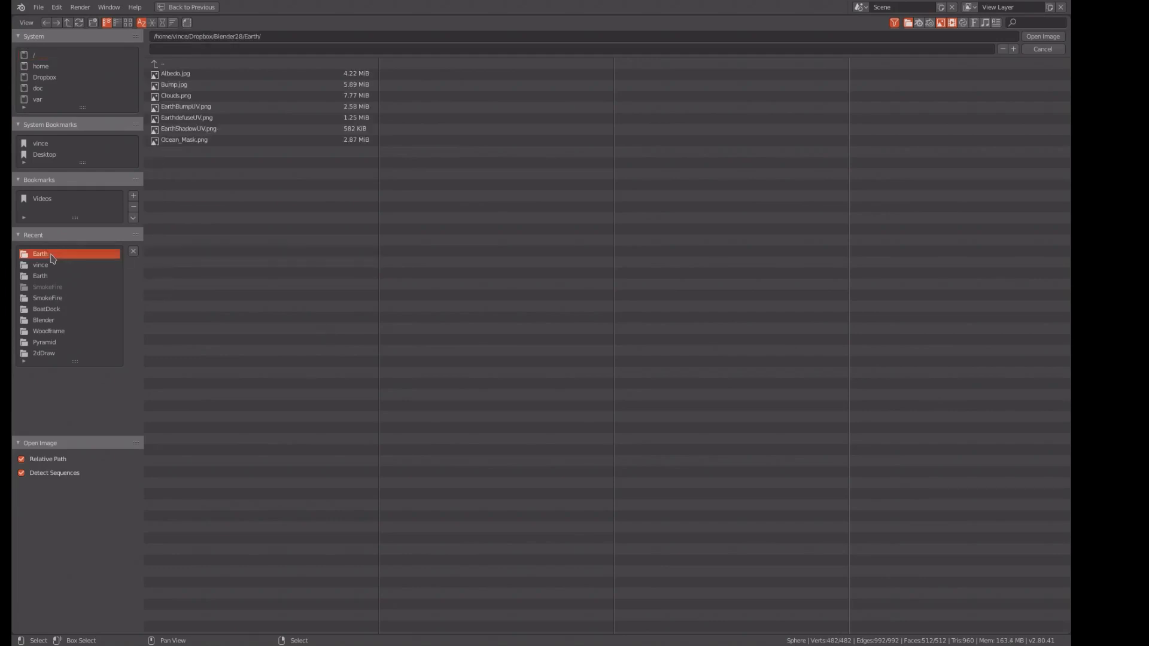
pyautogui.doubleClick(188, 87)
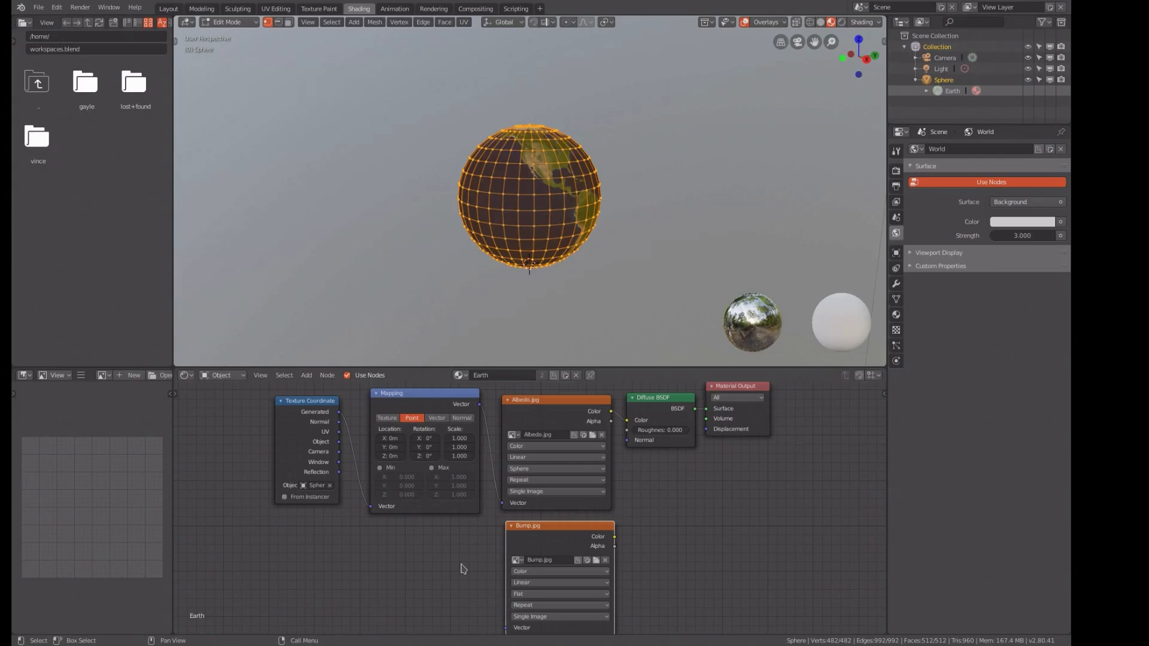
pyautogui.moveTo(479, 404); pyautogui.dragTo(506, 629)
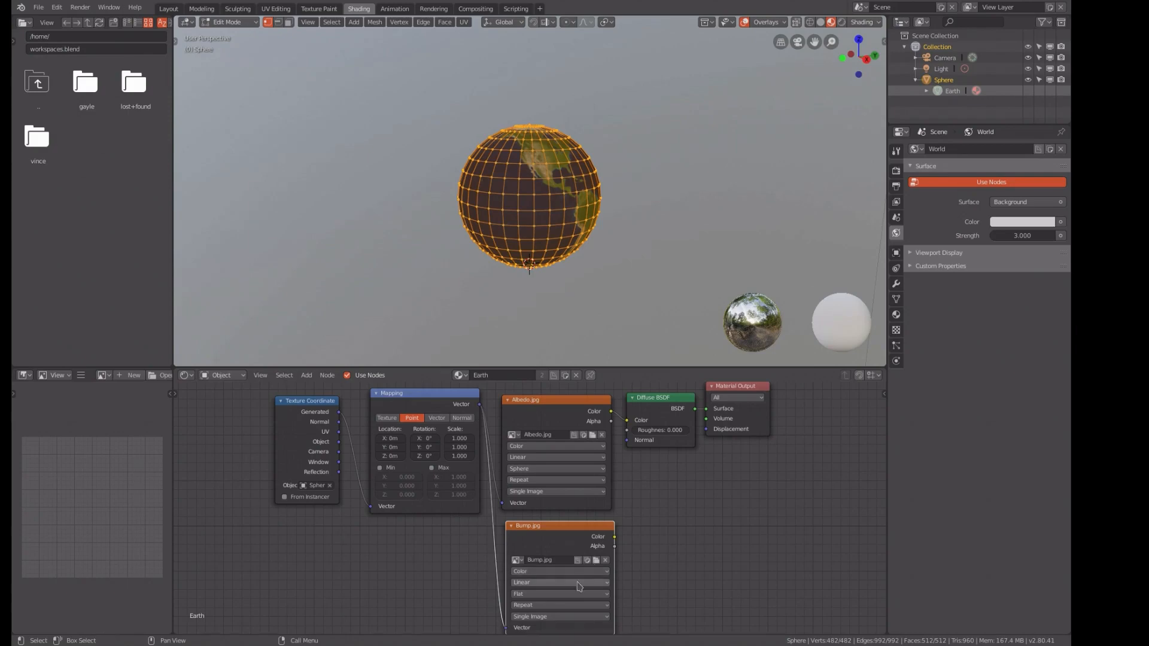
# Step: Set the Bump.jpg node's projection to Sphere and its color space to Non-Color Data
pyautogui.click(570, 594)
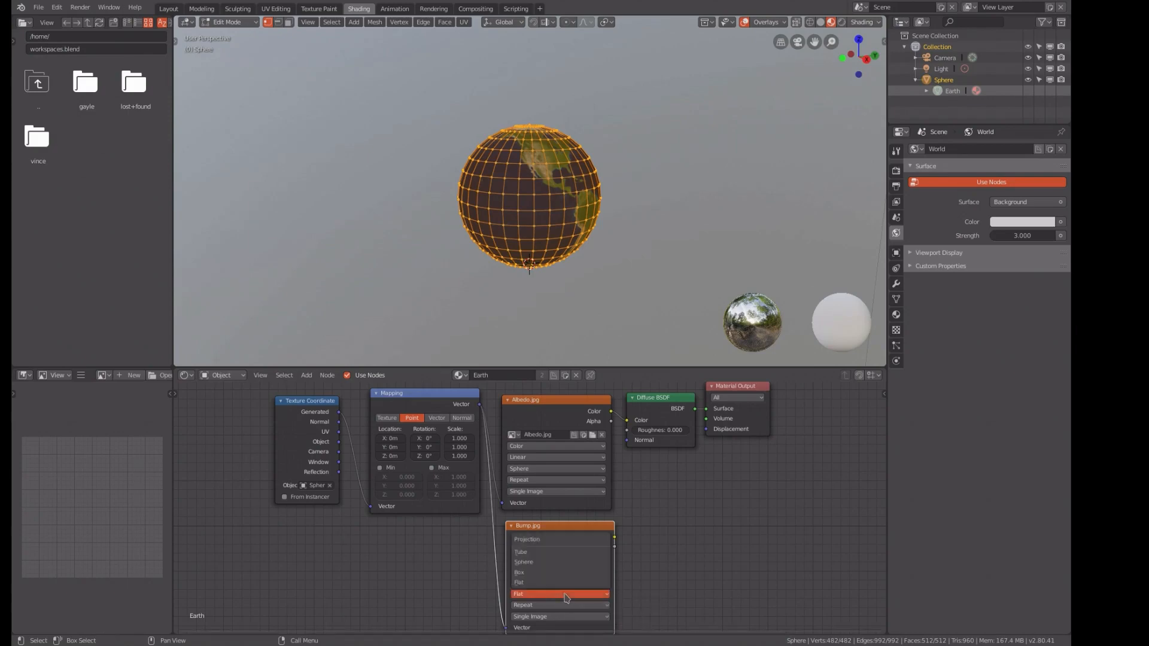
pyautogui.click(539, 565)
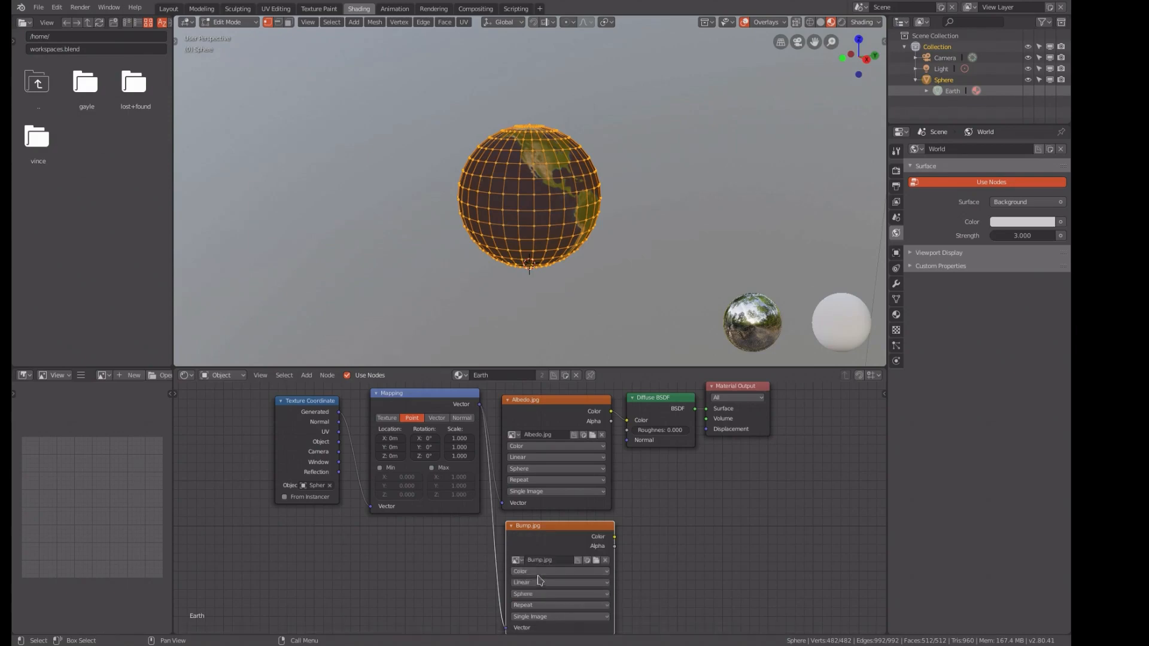
pyautogui.click(540, 572)
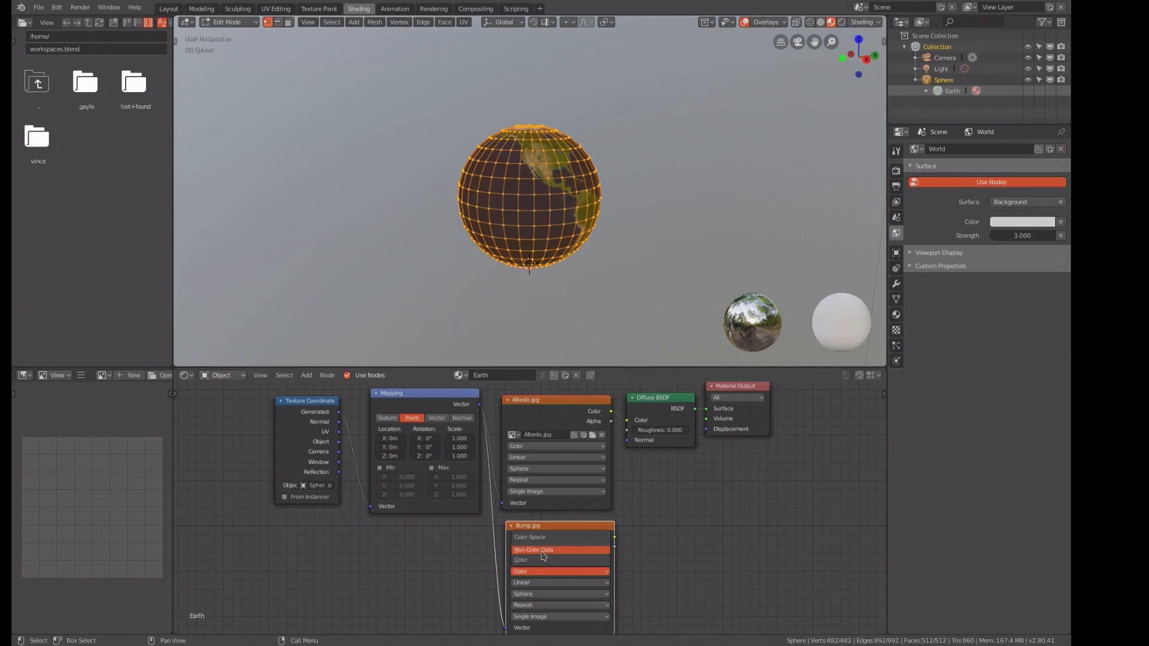
pyautogui.click(544, 550)
# Step: Add a Bump node beside the Bump.jpg node and link the image's Color output to the Bump node's Height input
pyautogui.scroll(-1, 634, 614)
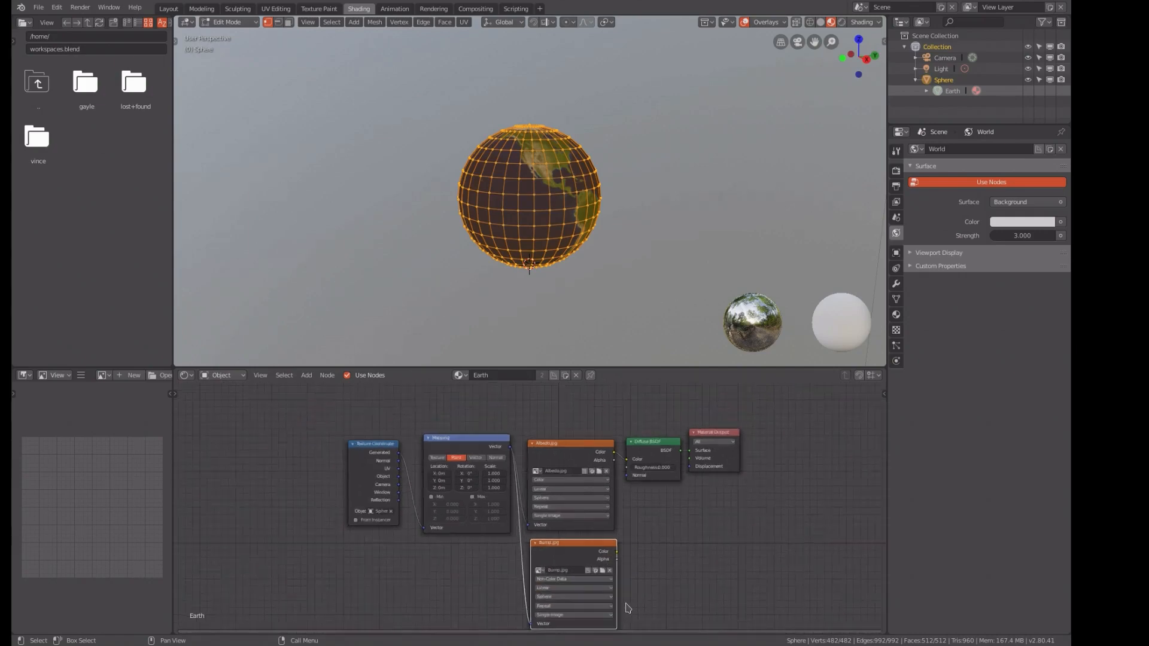
pyautogui.scroll(1, 628, 608)
pyautogui.moveTo(609, 551); pyautogui.dragTo(572, 573, button='middle')
pyautogui.scroll(1, 570, 554)
pyautogui.scroll(2, 585, 564)
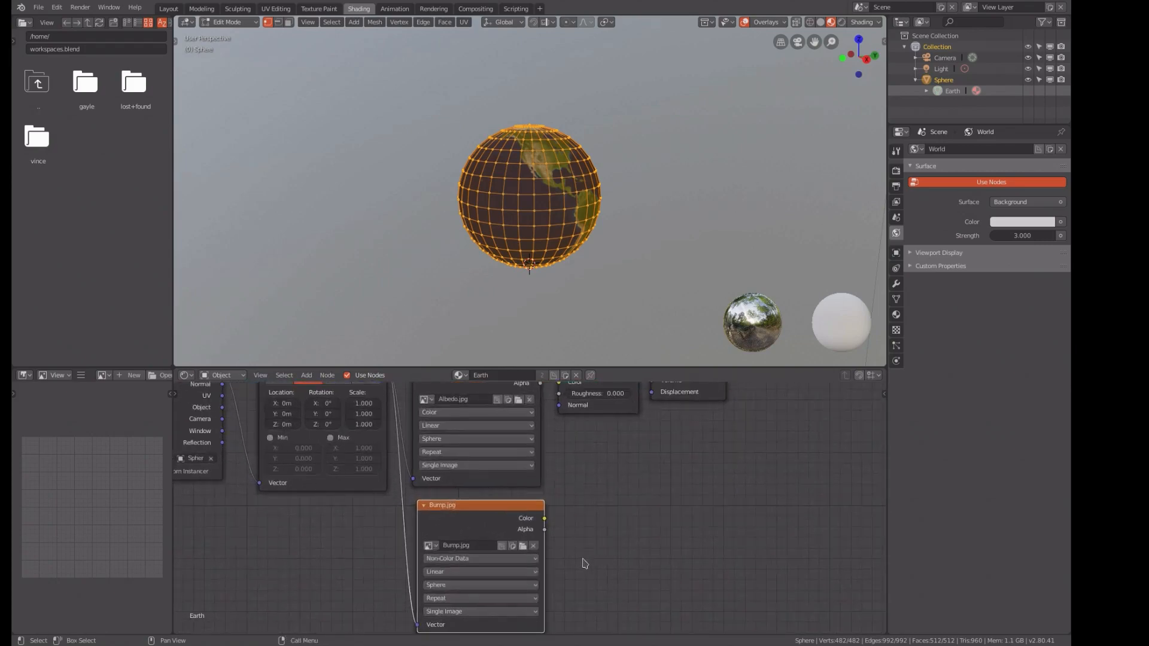
pyautogui.scroll(1, 584, 564)
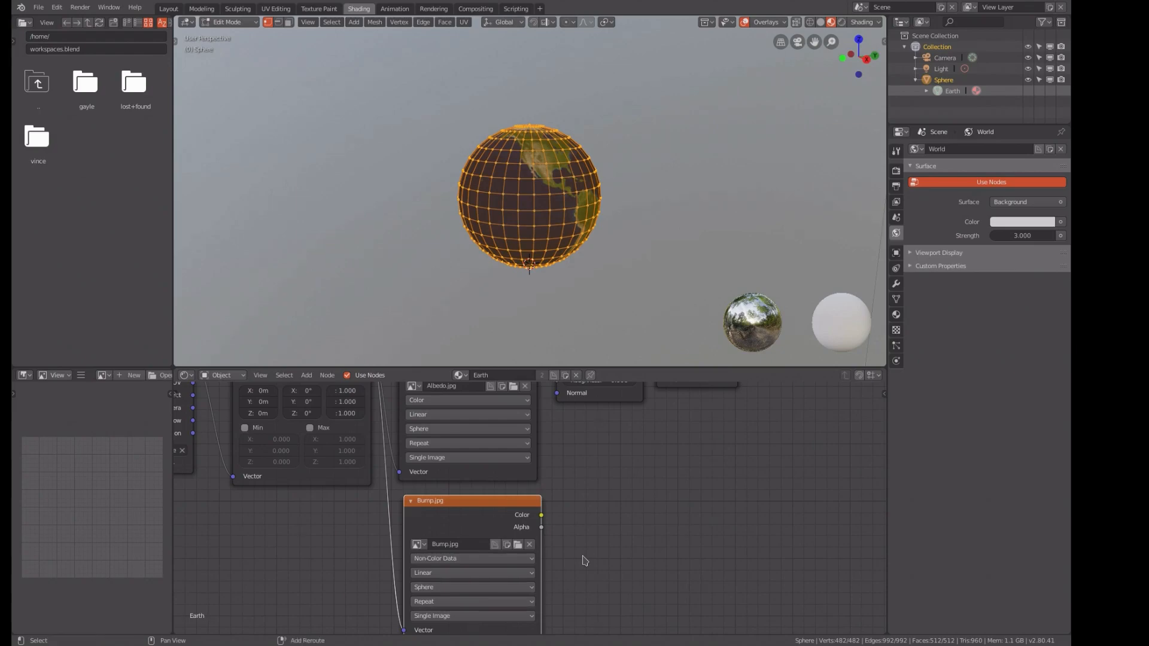
pyautogui.hotkey('shift', 'a')
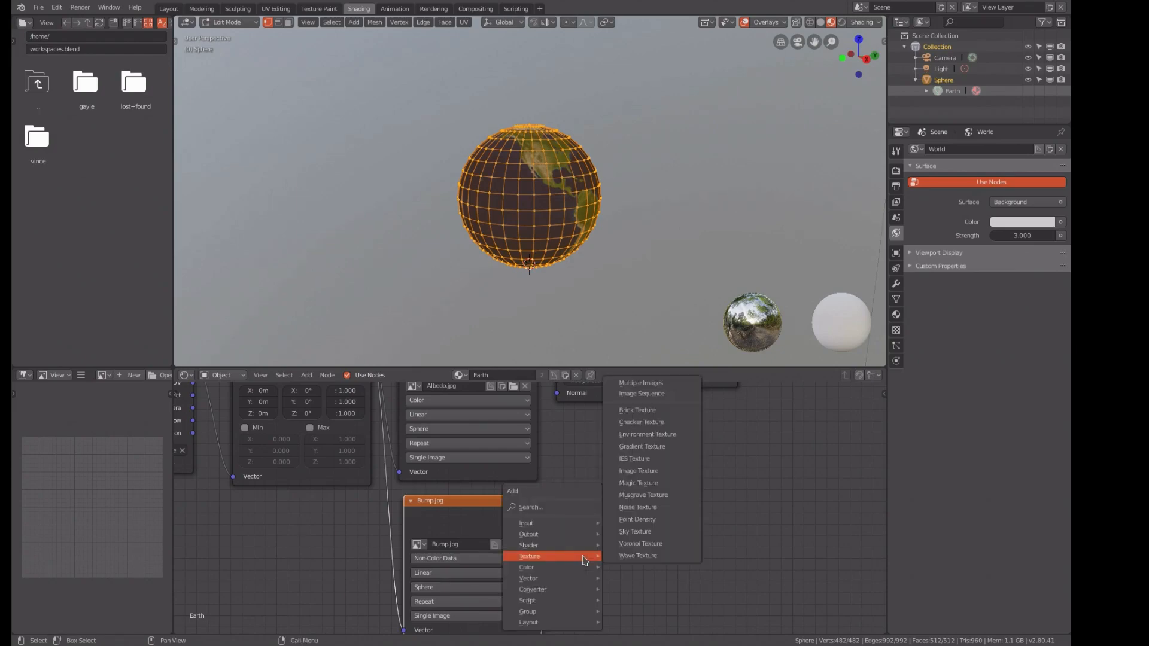
pyautogui.moveTo(553, 583)
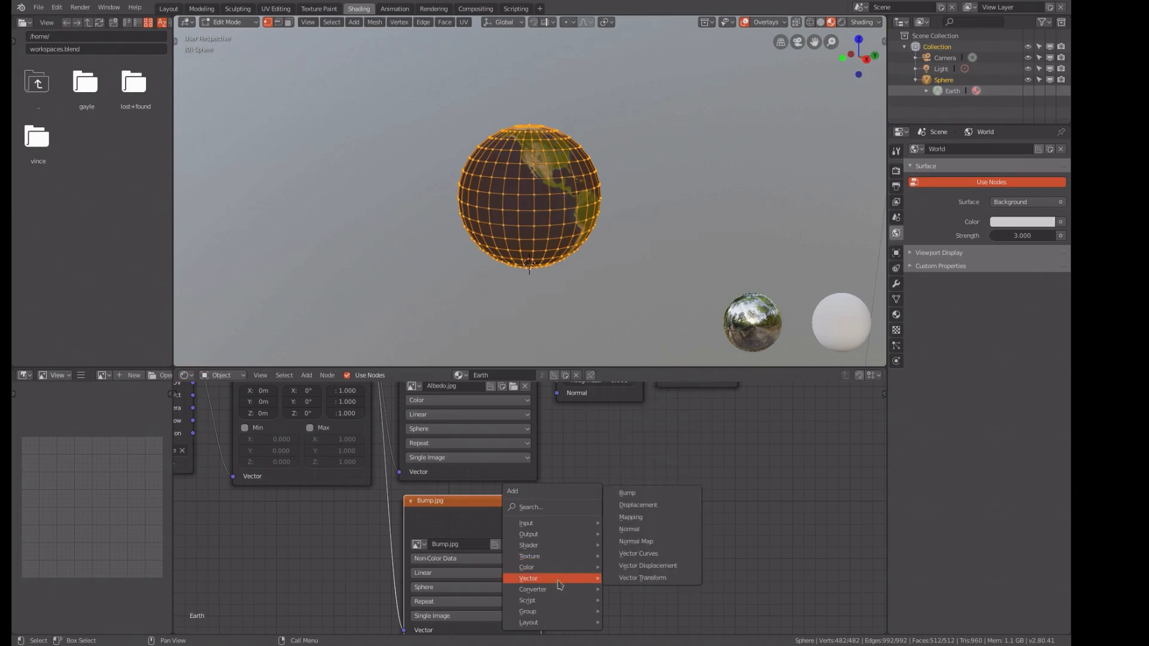
pyautogui.click(641, 493)
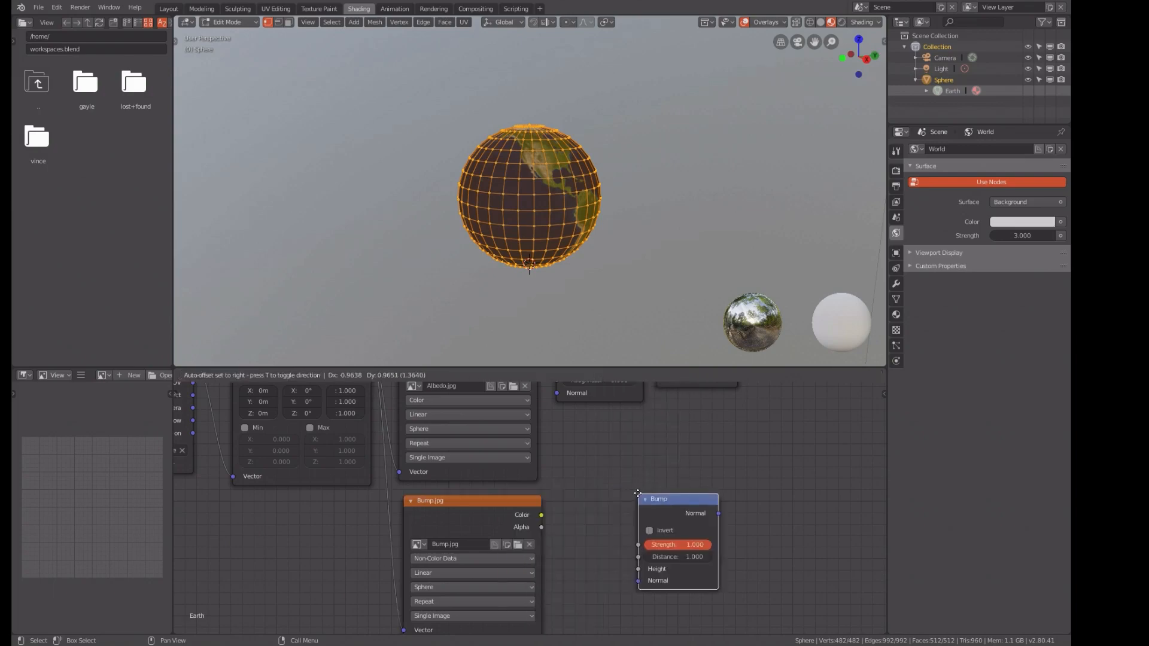
pyautogui.click(588, 506)
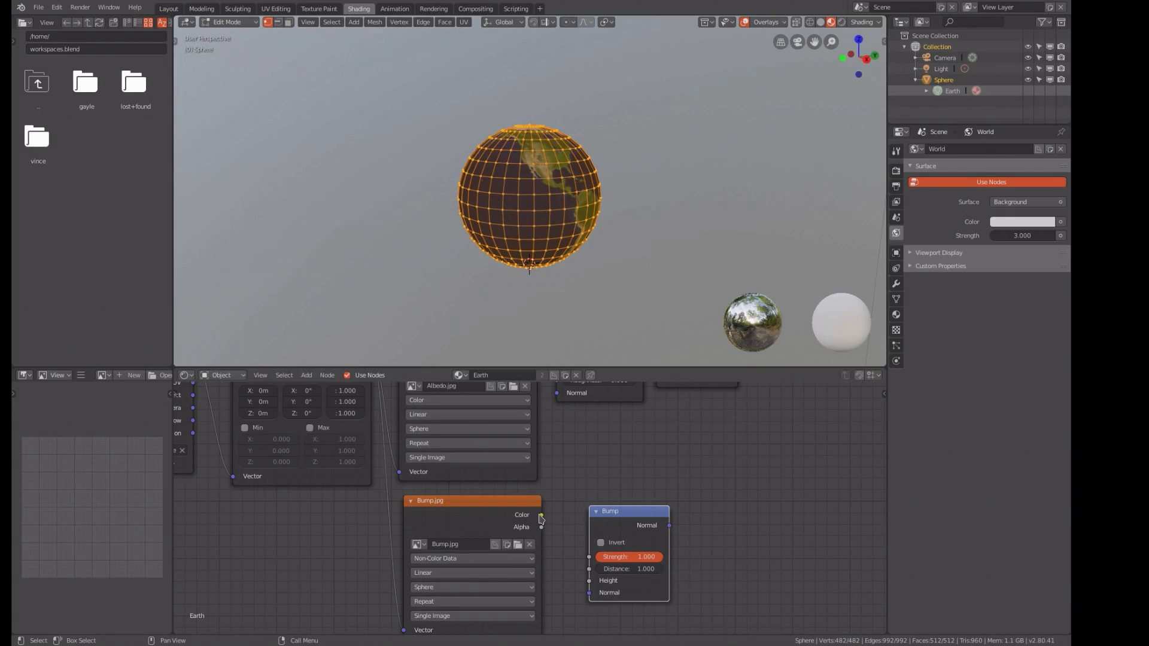
pyautogui.moveTo(541, 516); pyautogui.dragTo(590, 581)
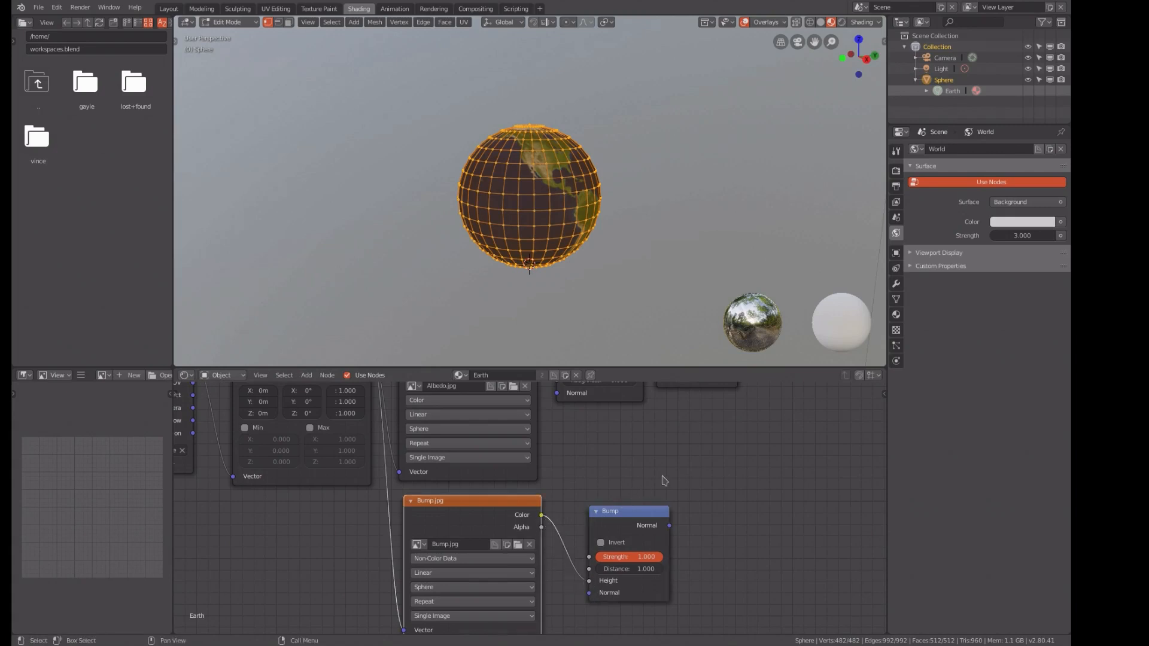
# Step: Link the Bump node's Normal output to the Diffuse BSDF's Normal input
pyautogui.scroll(-1, 675, 485)
pyautogui.moveTo(675, 485); pyautogui.dragTo(656, 530, button='middle')
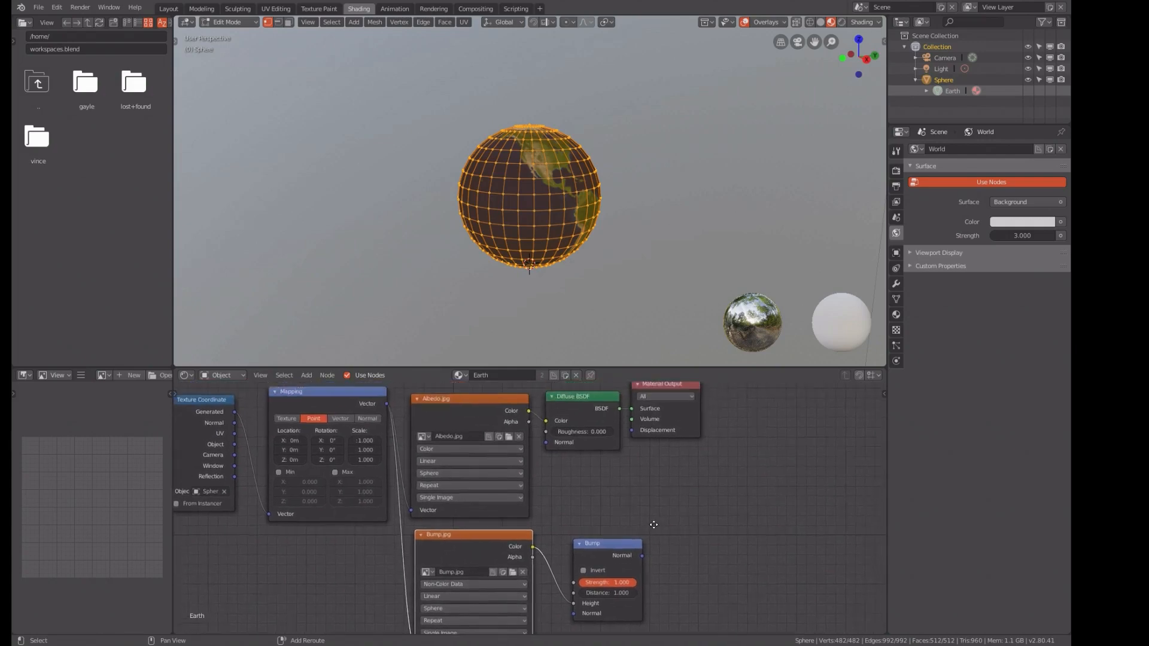
pyautogui.scroll(1, 657, 530)
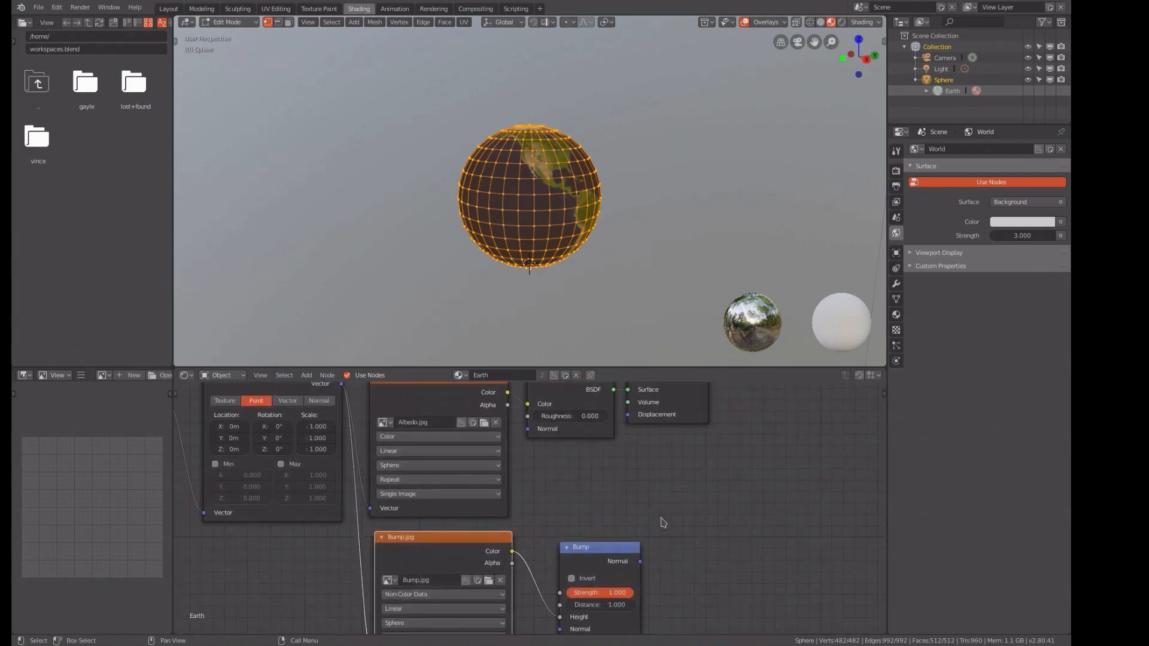
pyautogui.moveTo(642, 564)
pyautogui.mouseDown()
pyautogui.moveTo(644, 518)
pyautogui.moveTo(542, 461)
pyautogui.moveTo(527, 429)
pyautogui.mouseUp()
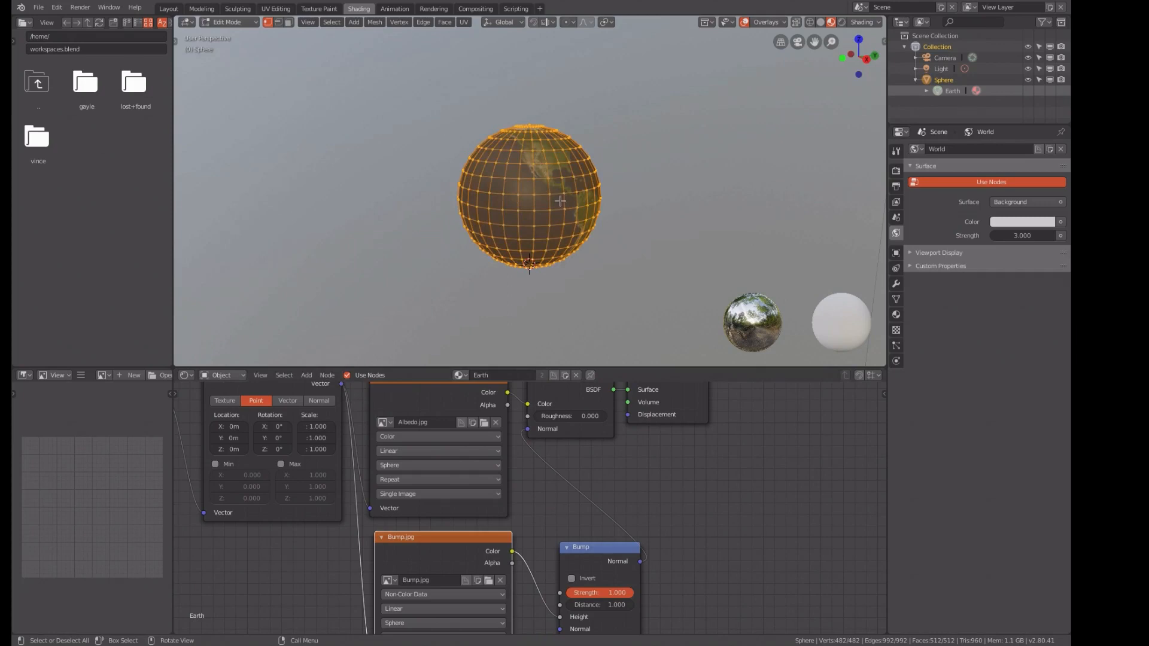
# Step: Switch the sphere to Object Mode and examine the bump relief around Central and South America up close
pyautogui.scroll(4, 554, 204)
pyautogui.scroll(2, 554, 205)
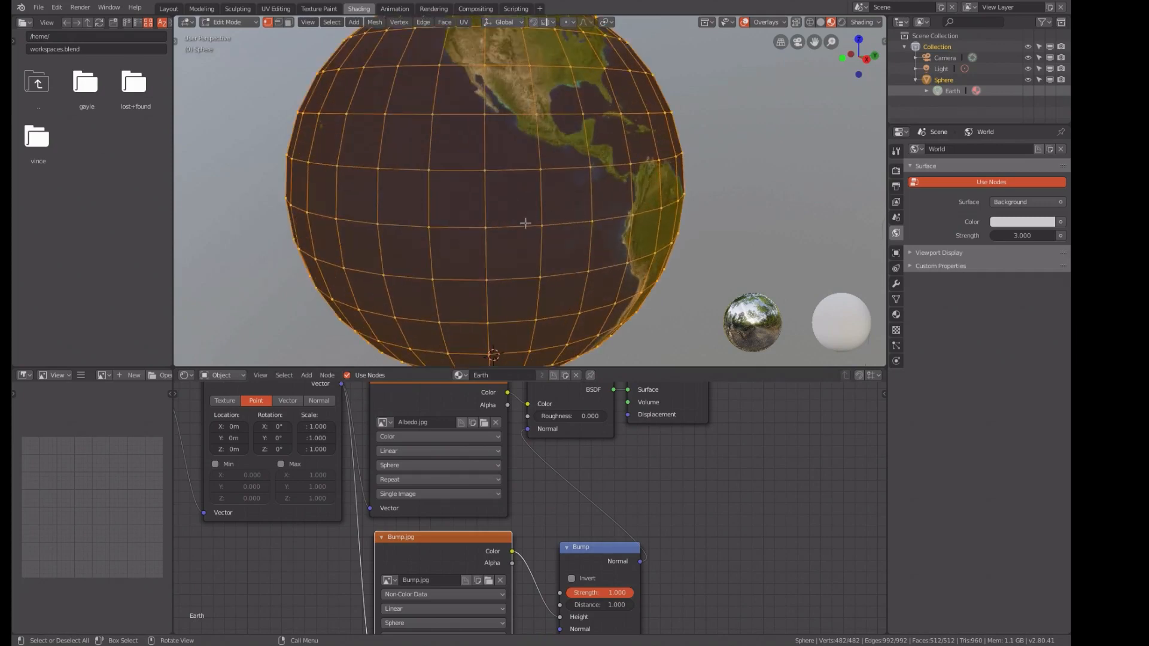
pyautogui.hotkey('ctrl', 'Tab')
pyautogui.click(606, 226)
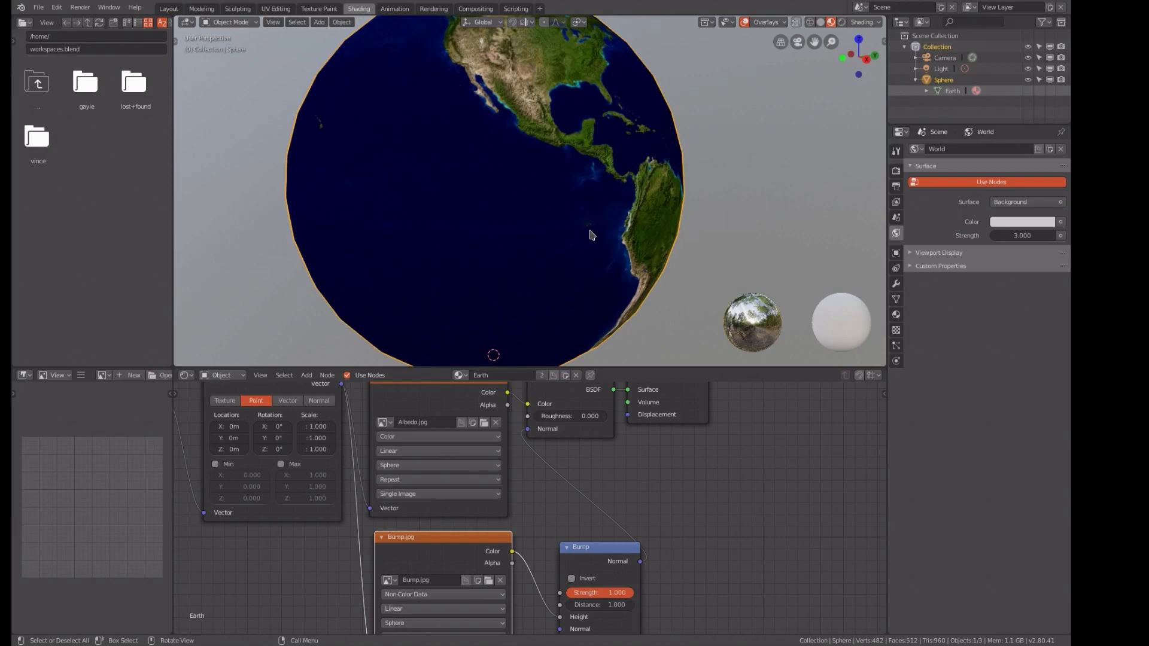
pyautogui.scroll(3, 590, 234)
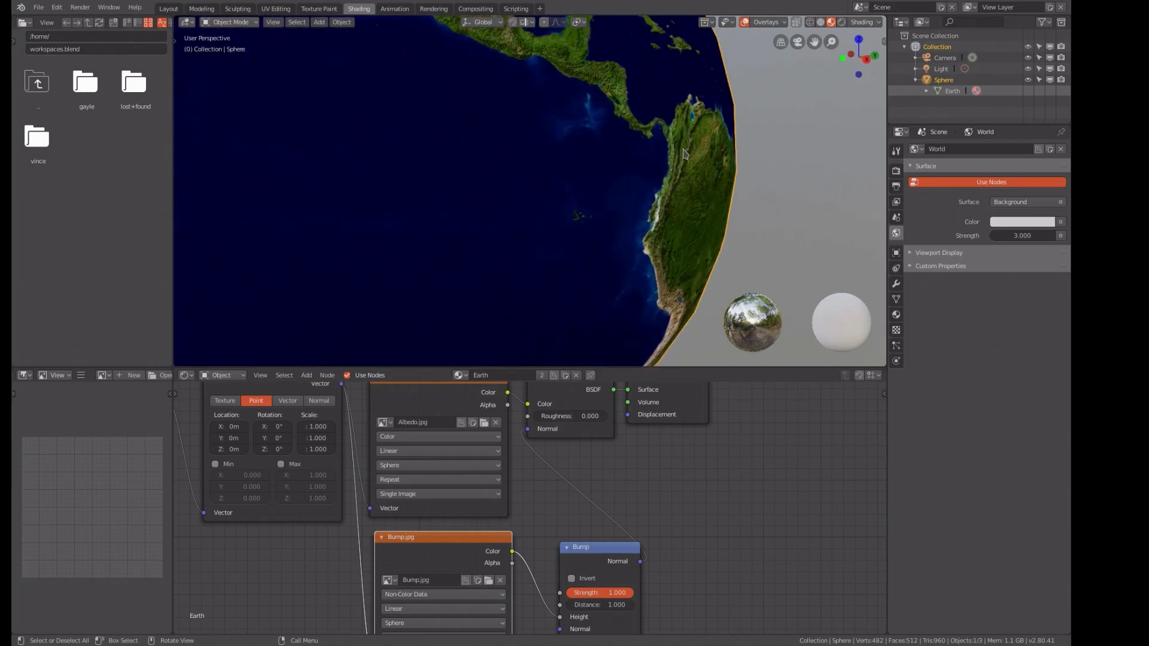
pyautogui.scroll(-2, 655, 240)
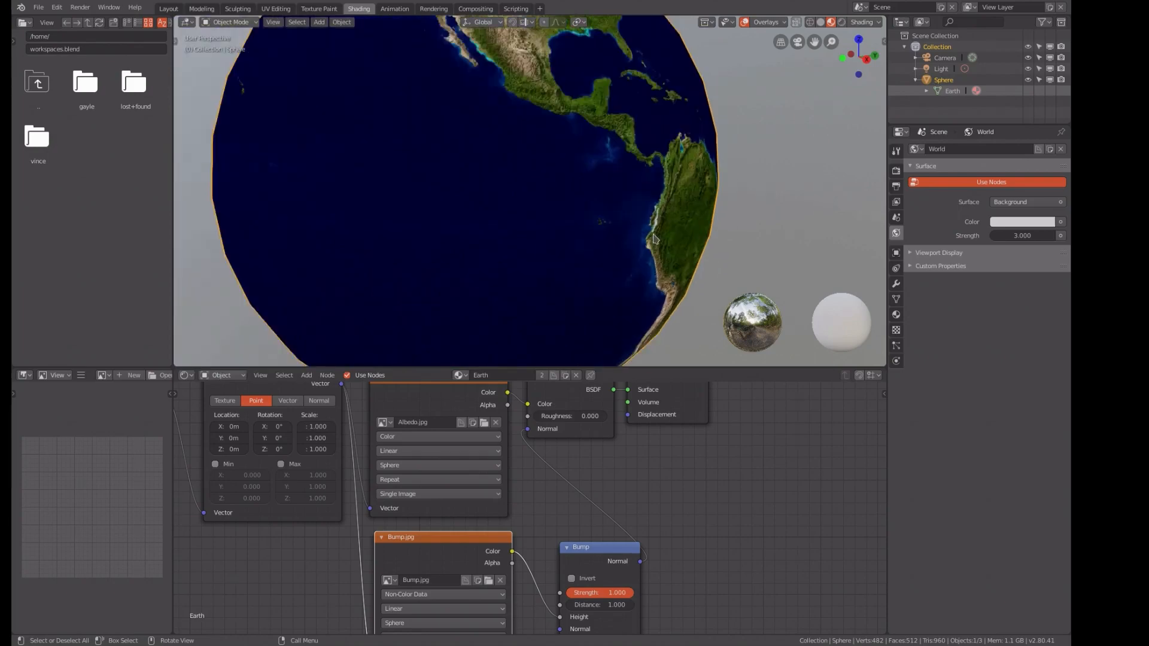
pyautogui.moveTo(653, 243); pyautogui.dragTo(642, 246, button='middle')
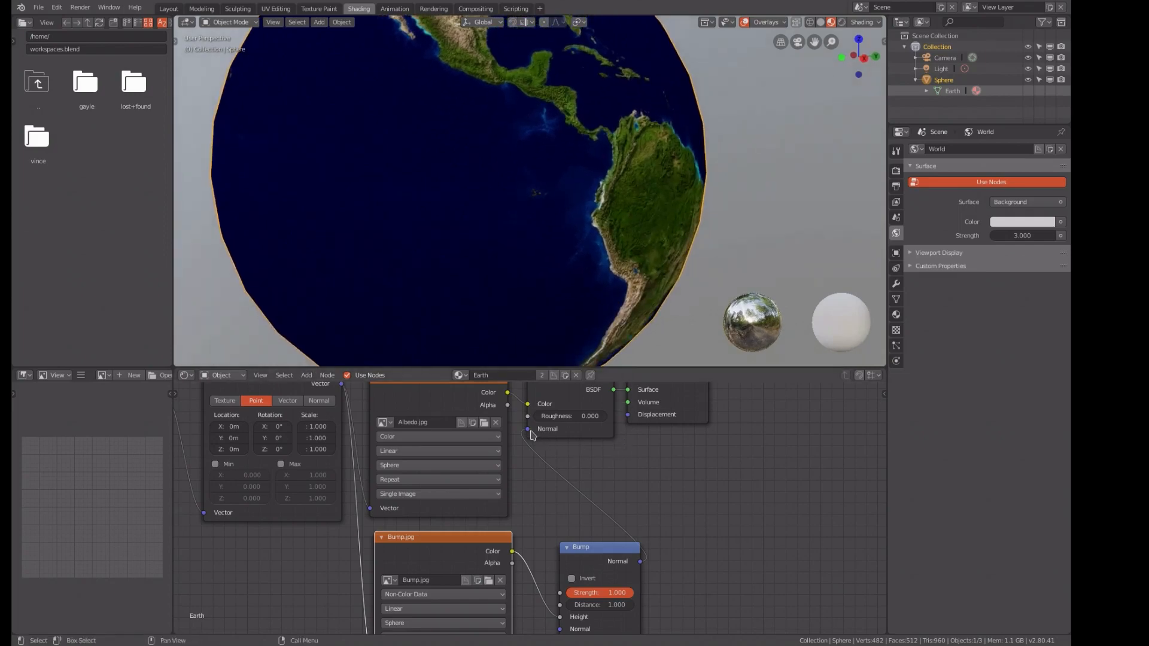
# Step: Unlink and relink the Bump node's Normal output to the Diffuse BSDF's Normal input, and move the Bump node slightly upward
pyautogui.moveTo(528, 430); pyautogui.dragTo(527, 458)
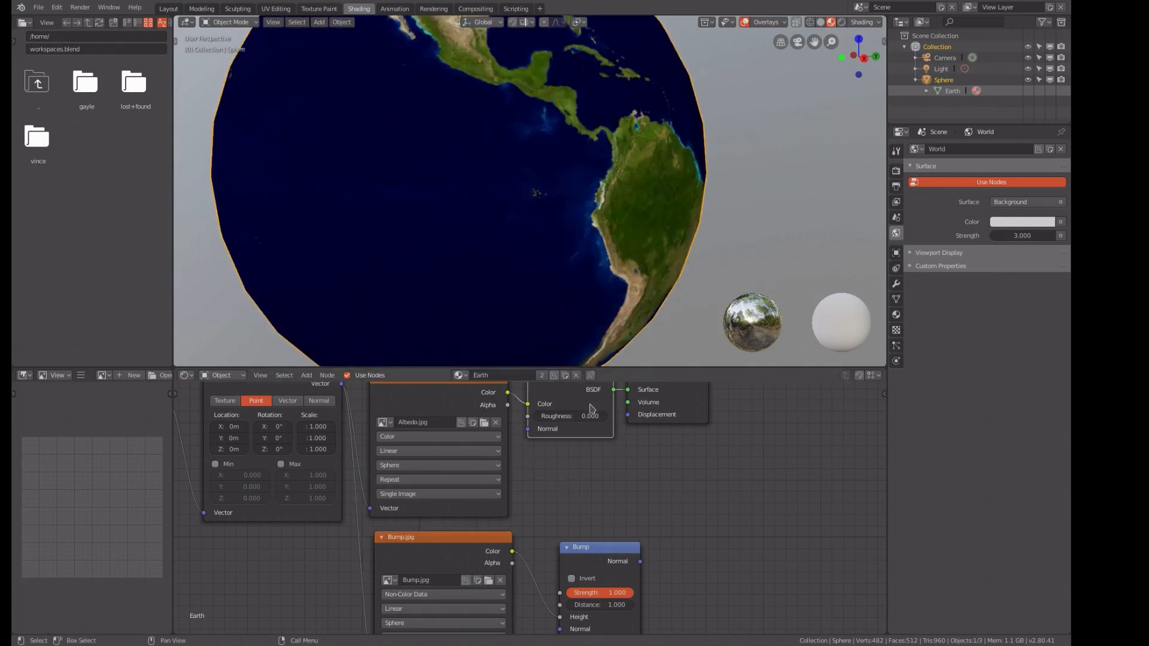
pyautogui.moveTo(641, 562)
pyautogui.mouseDown()
pyautogui.moveTo(626, 524)
pyautogui.moveTo(531, 436)
pyautogui.mouseUp()
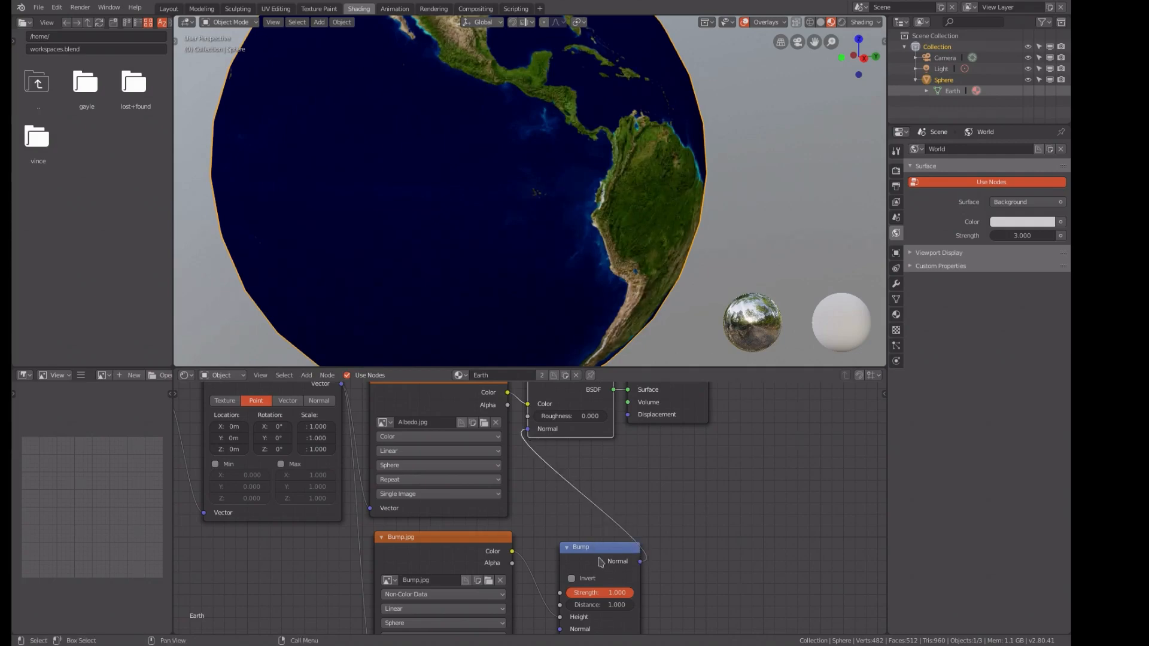
pyautogui.moveTo(600, 544); pyautogui.dragTo(595, 499)
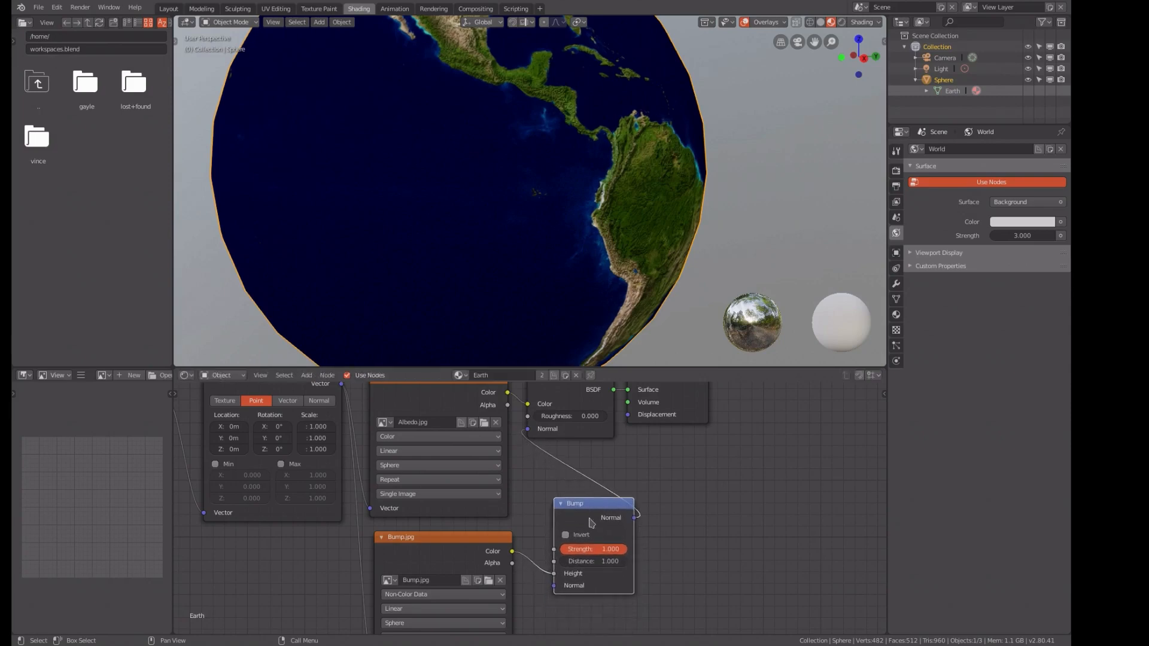
# Step: Set the Bump node's Strength to 2
pyautogui.doubleClick(594, 550)
pyautogui.write('2')
pyautogui.press('Return')
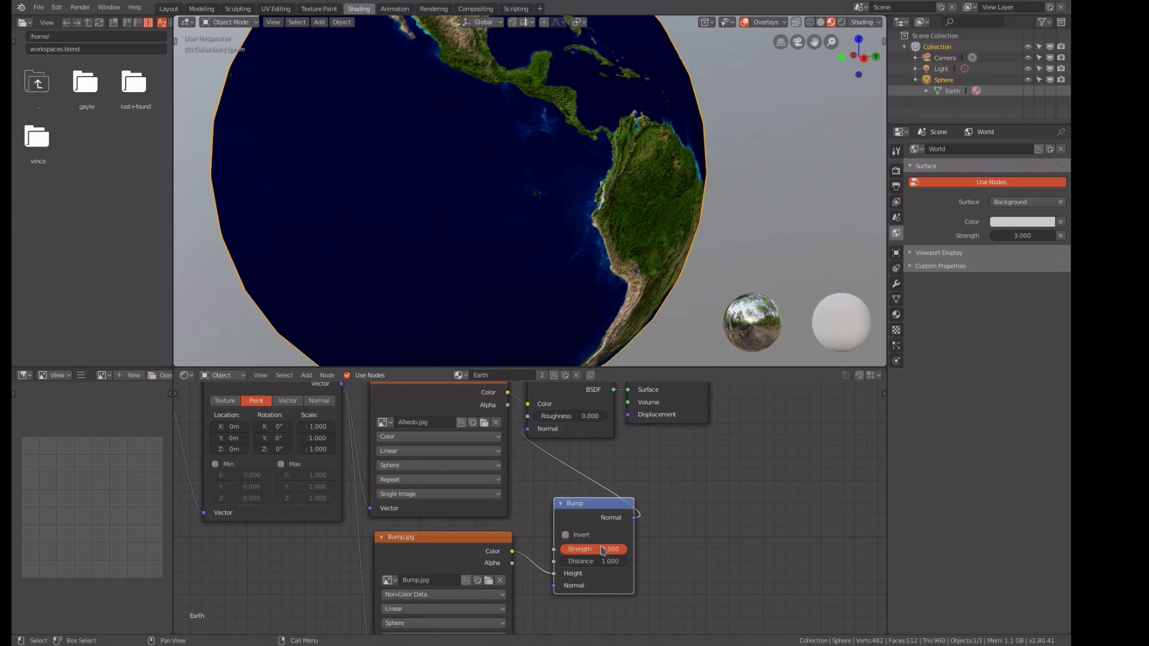
# Step: Set both the Strength and the Distance of the Bump node to 3
pyautogui.click(601, 545)
pyautogui.press('BackSpace')
pyautogui.write('3')
pyautogui.press('Return')
pyautogui.click(614, 562)
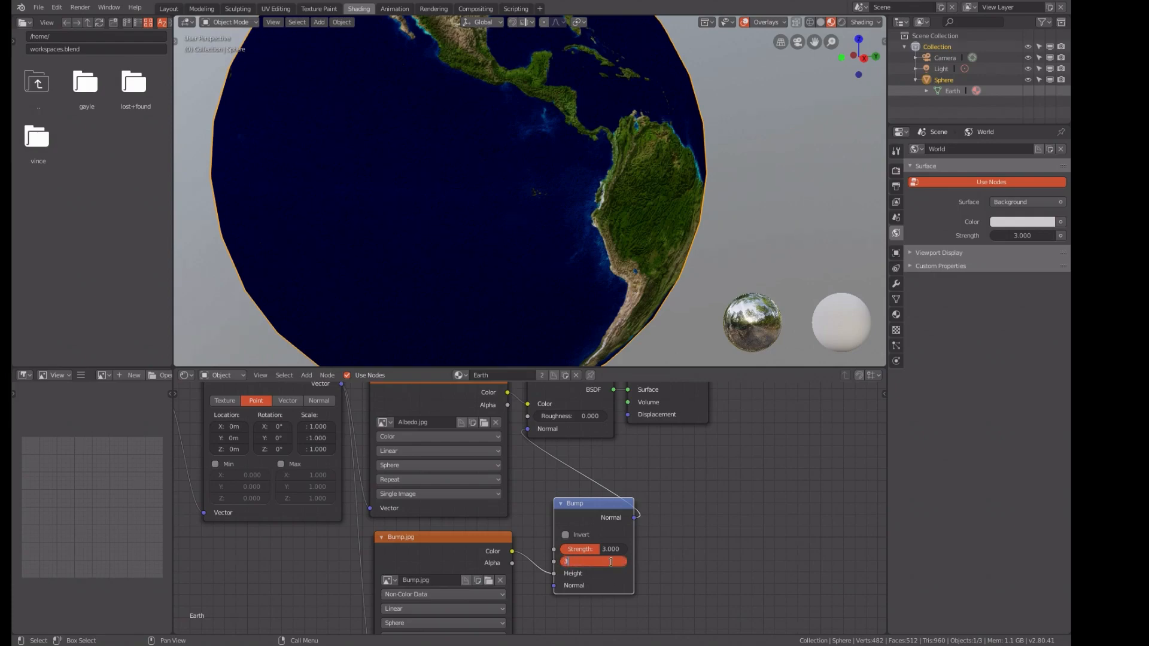
pyautogui.press('Return')
pyautogui.click(570, 399)
pyautogui.click(575, 504)
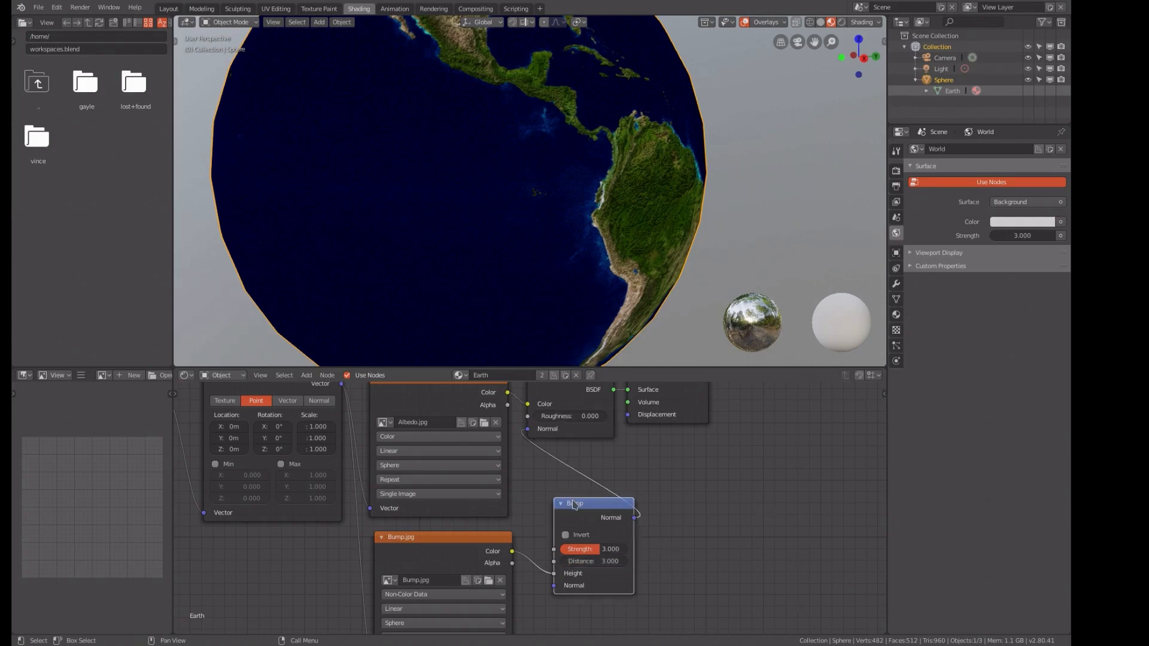
# Step: Examine the bump relief over North and Central America up close and from afar, along with the material's node layout
pyautogui.scroll(-4, 599, 239)
pyautogui.scroll(3, 602, 239)
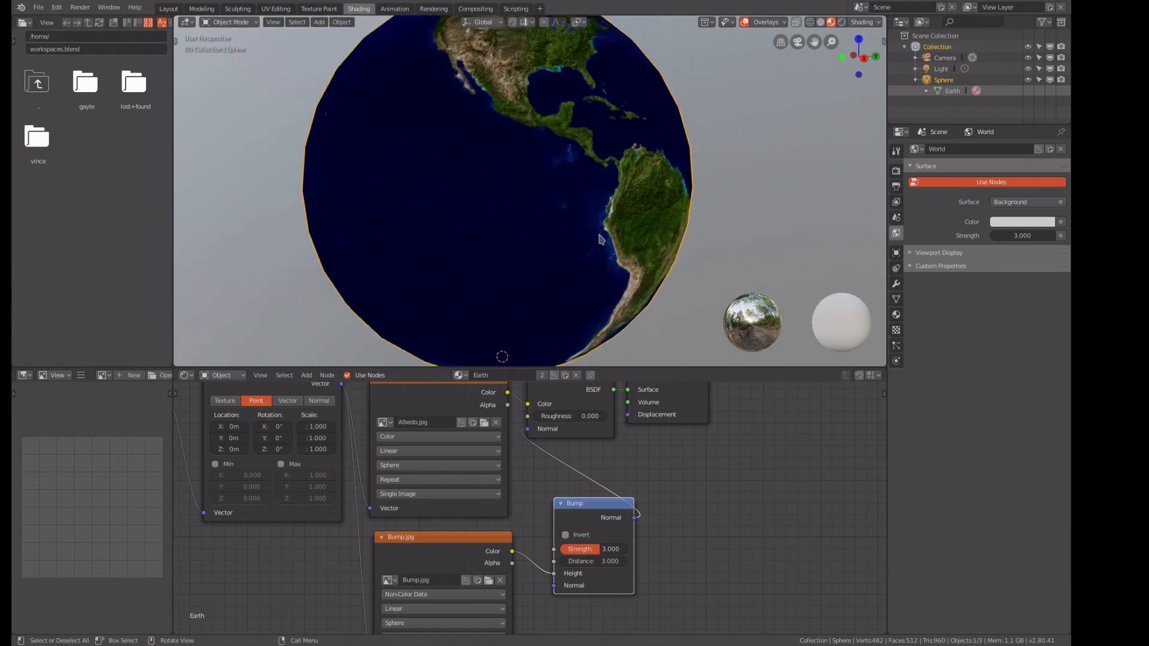
pyautogui.moveTo(619, 237)
pyautogui.mouseDown(button='middle')
pyautogui.moveTo(636, 280)
pyautogui.moveTo(614, 253)
pyautogui.mouseUp(button='middle')
pyautogui.scroll(5, 636, 279)
pyautogui.scroll(-5, 635, 275)
pyautogui.scroll(4, 614, 252)
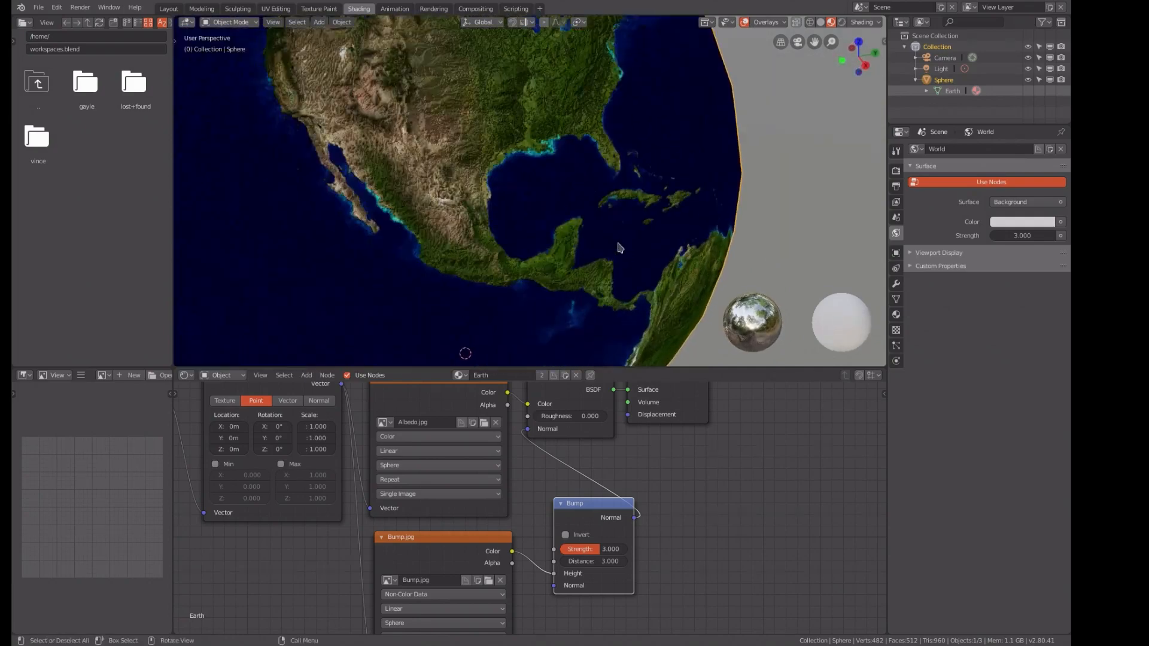
pyautogui.scroll(-6, 613, 252)
pyautogui.scroll(-1, 796, 484)
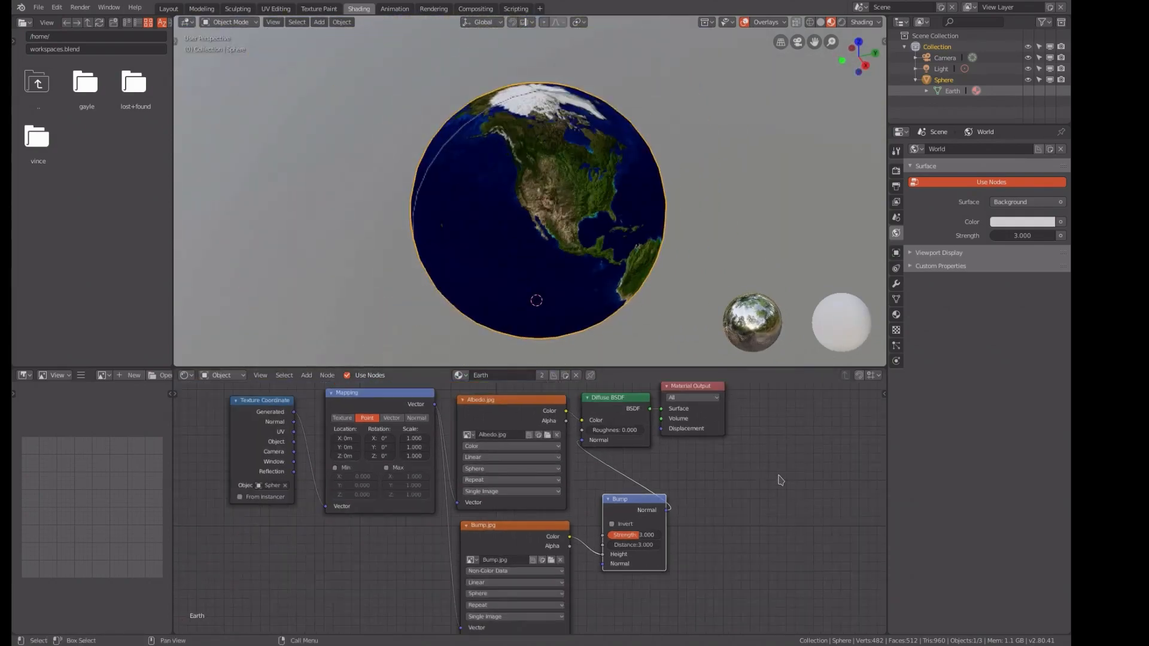
pyautogui.moveTo(765, 479); pyautogui.dragTo(721, 502, button='middle')
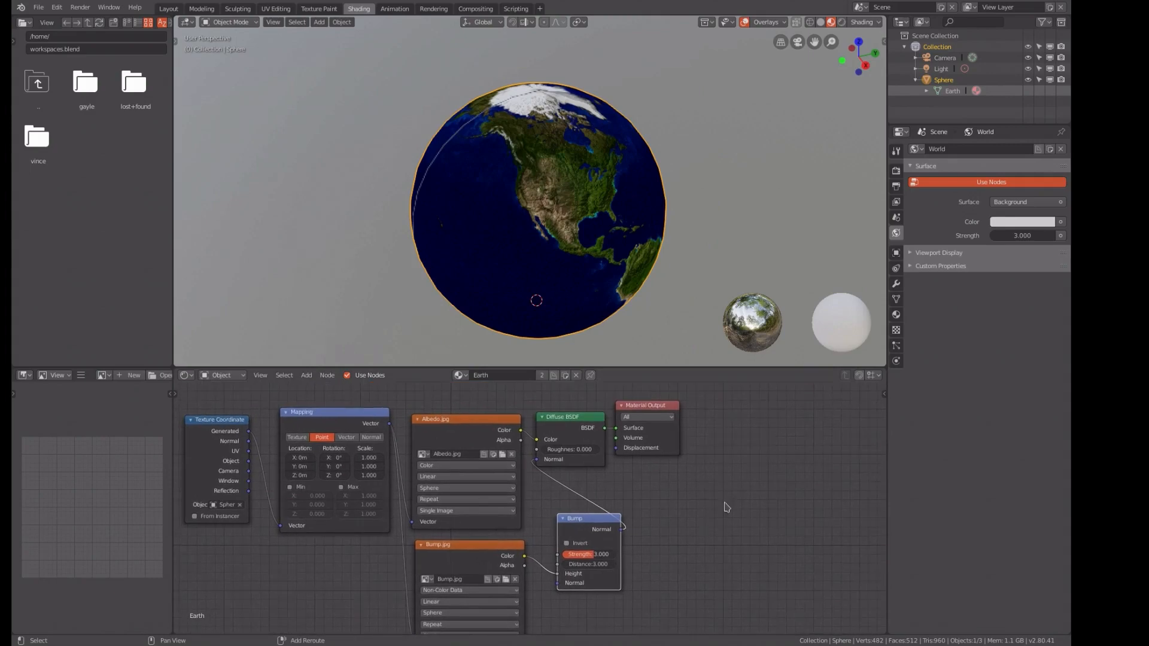
pyautogui.scroll(1, 730, 502)
pyautogui.scroll(4, 576, 227)
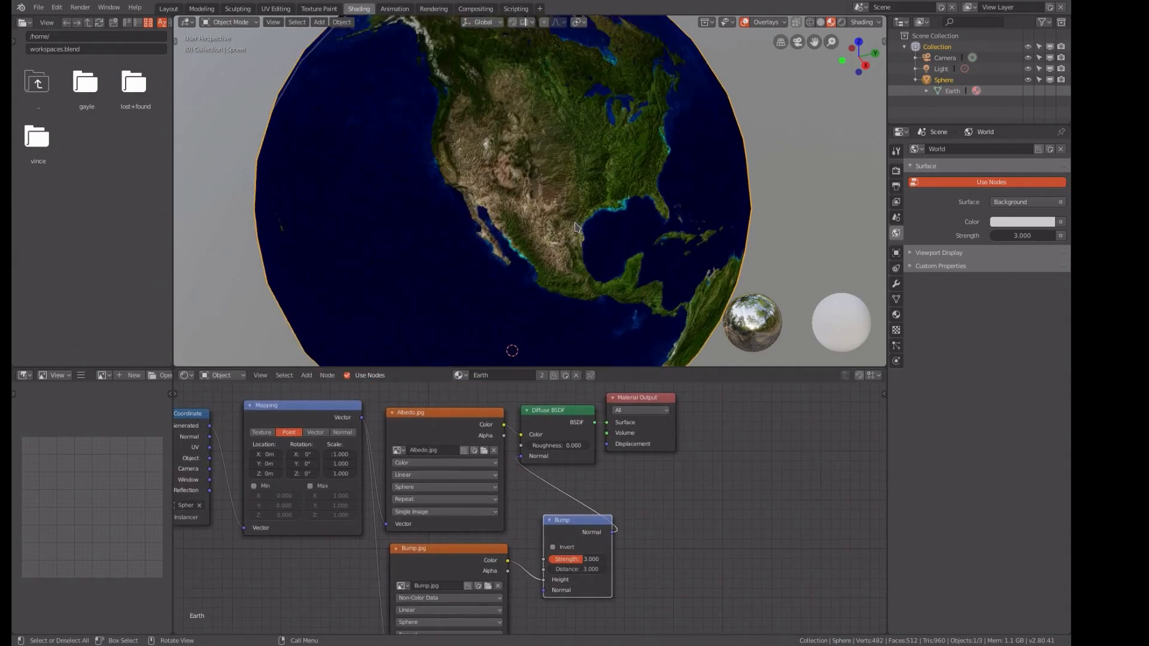
pyautogui.scroll(-1, 578, 226)
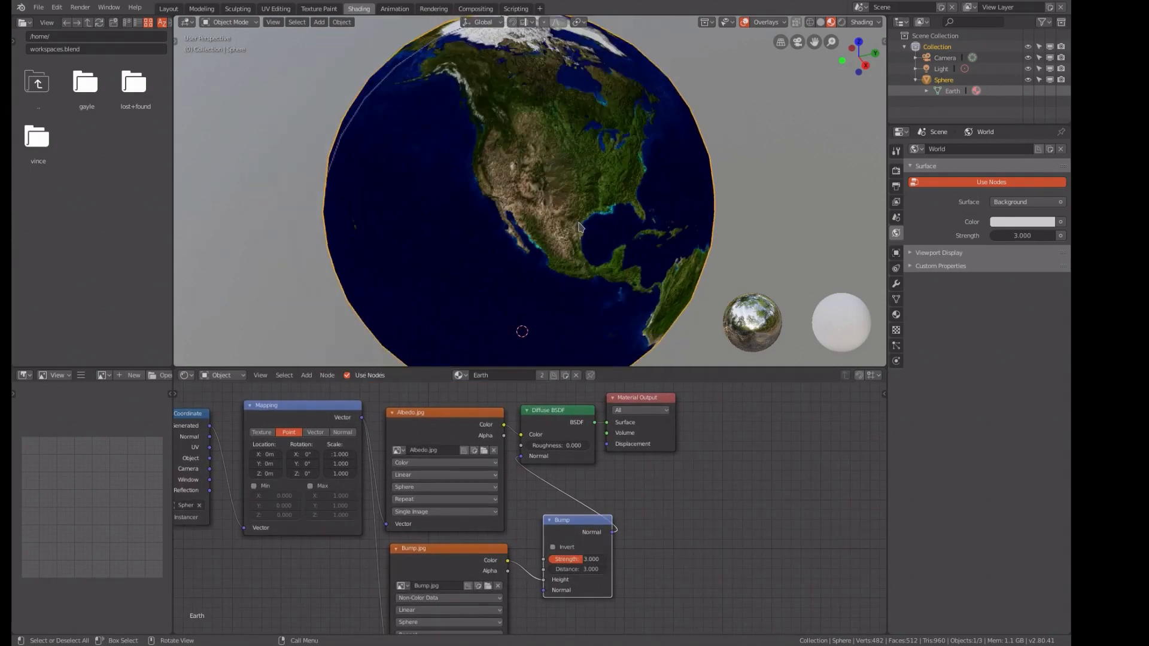
pyautogui.scroll(-2, 542, 206)
pyautogui.scroll(1, 542, 206)
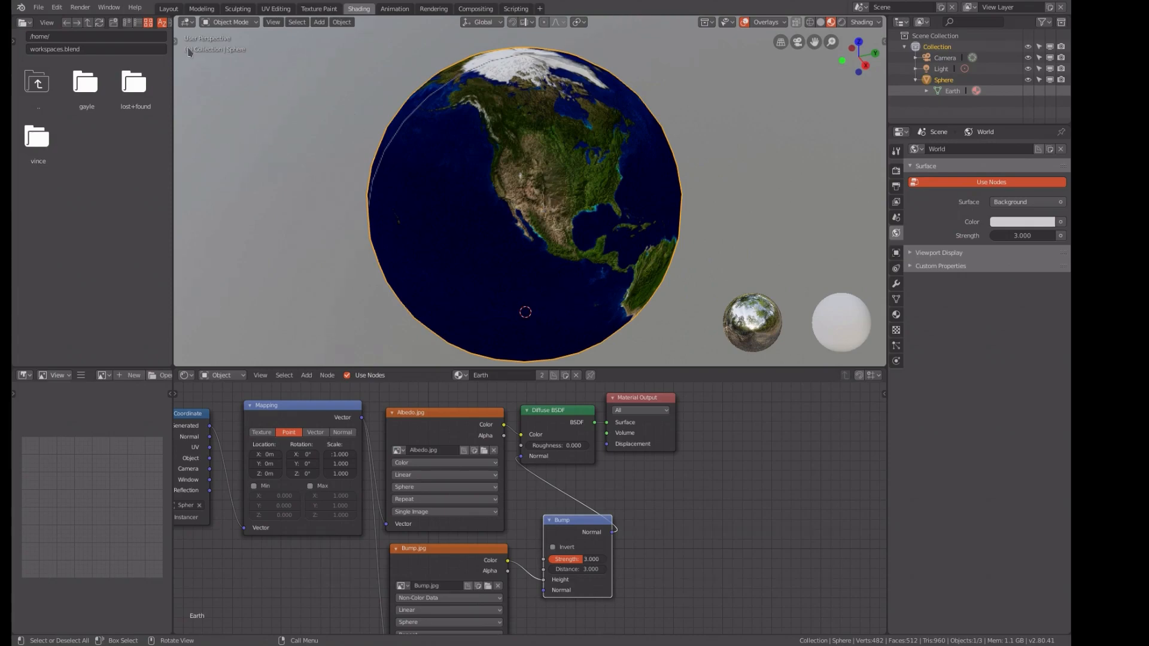
# Step: Save the project as earth-00.blend in the Earth folder, overwriting the existing file
pyautogui.click(38, 8)
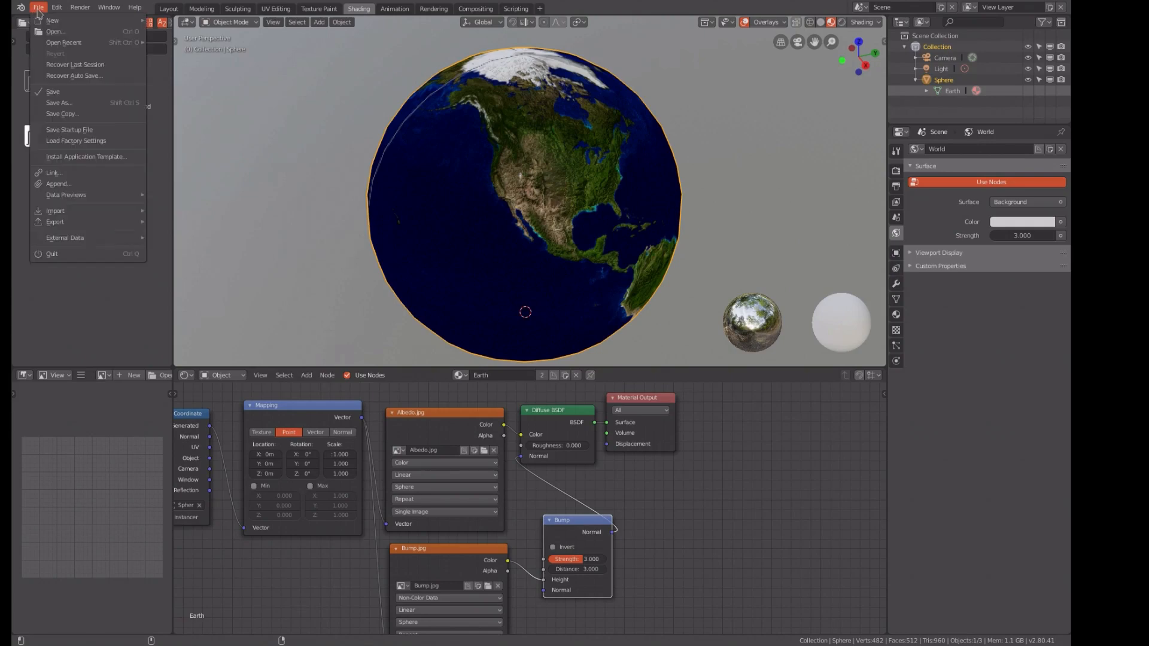
pyautogui.click(60, 103)
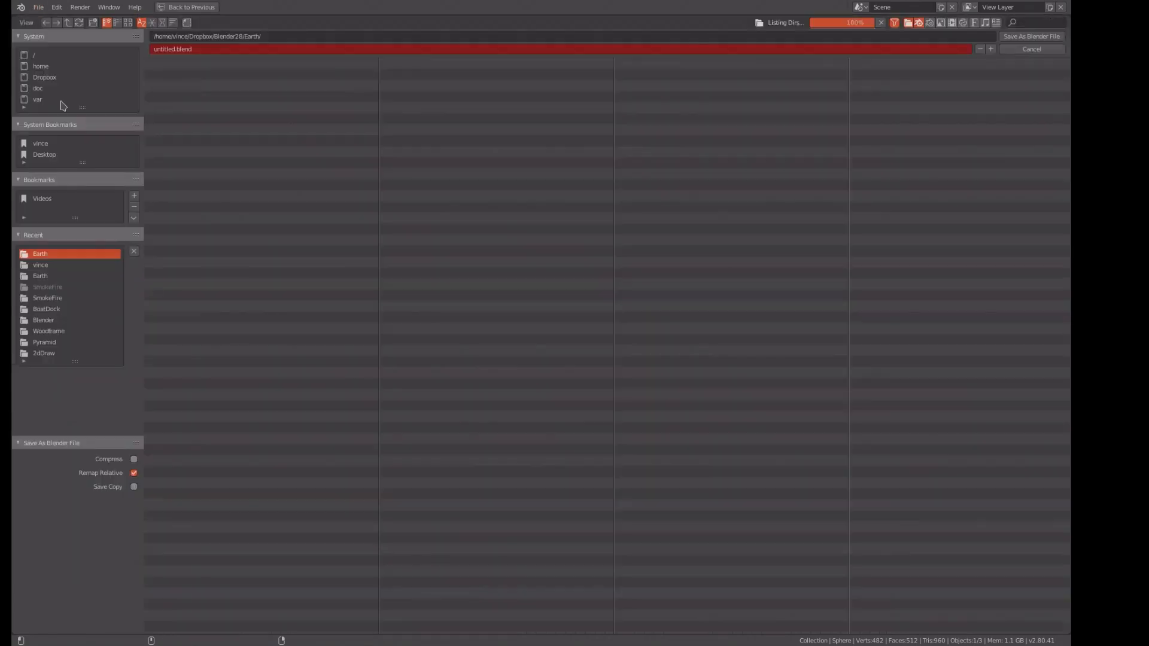
pyautogui.click(182, 76)
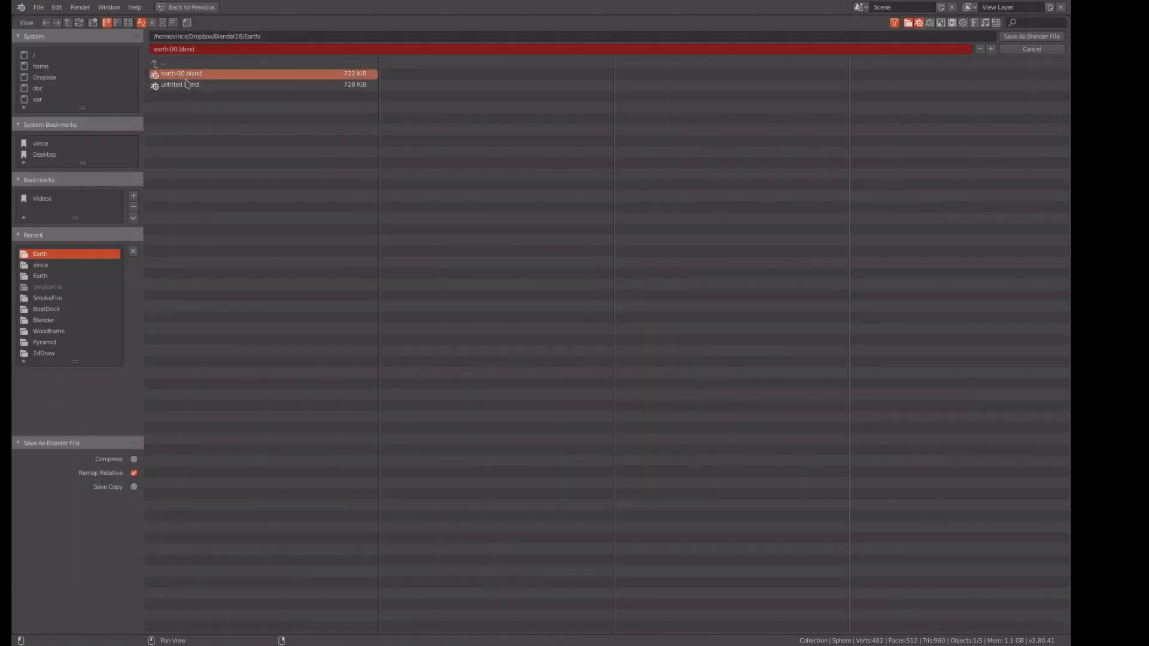
pyautogui.click(1031, 37)
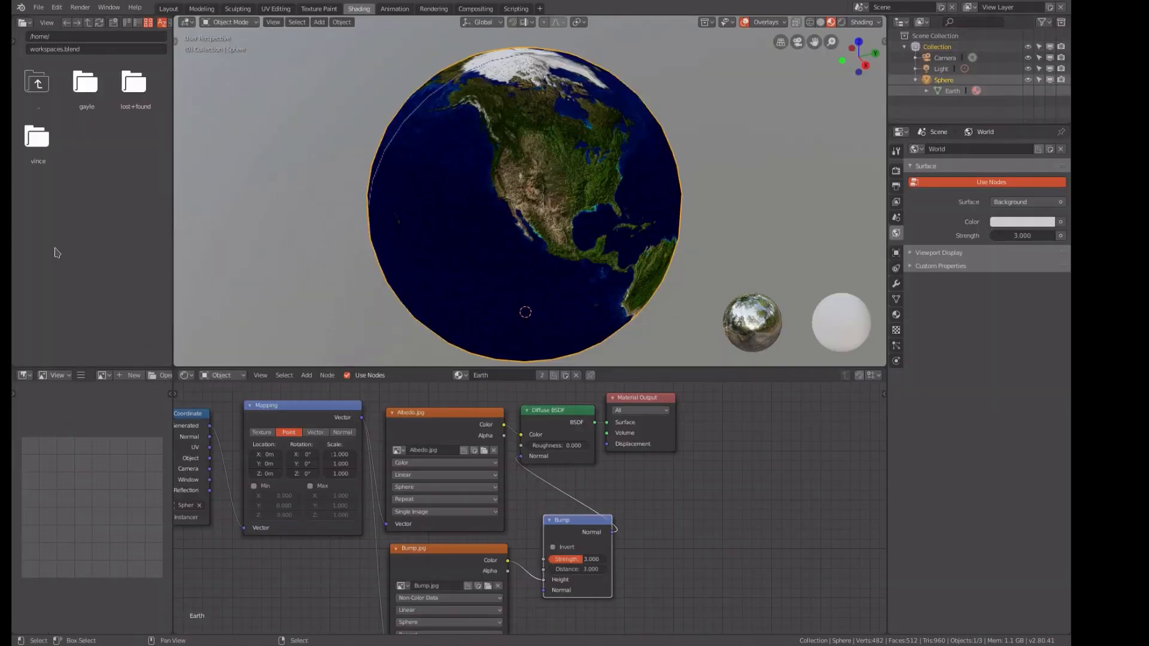
# Step: In the UV Editing workspace, enable Constrain to Image Bounds and unwrap the whole sphere with Sphere Projection
pyautogui.click(277, 9)
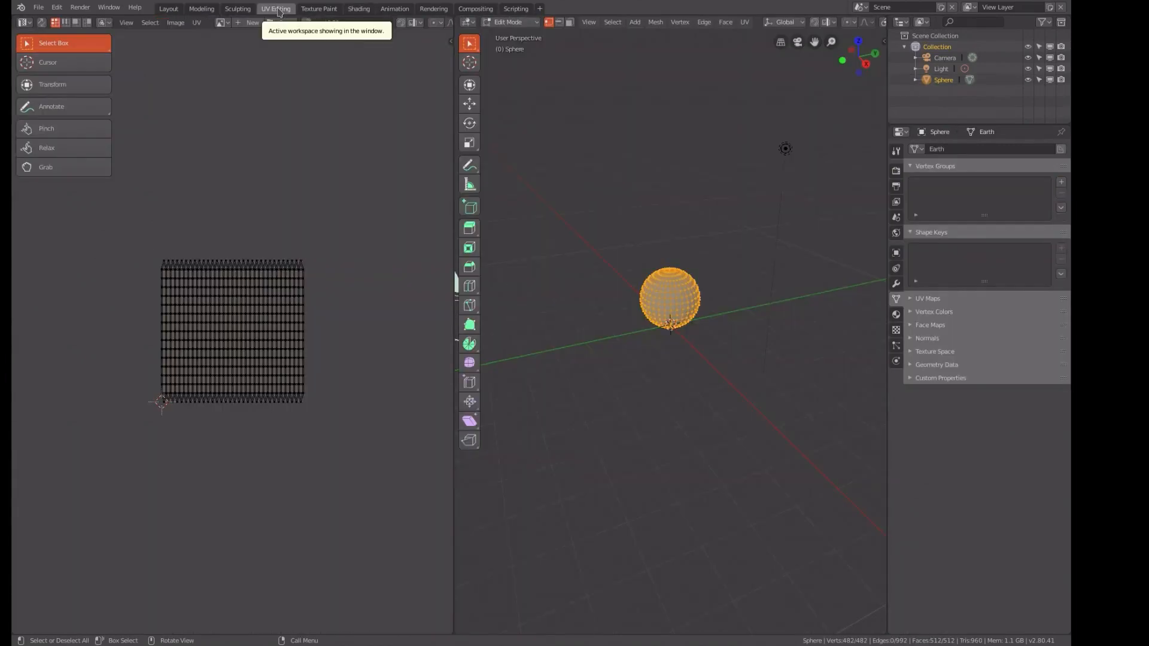
pyautogui.scroll(3, 695, 395)
pyautogui.scroll(-2, 694, 394)
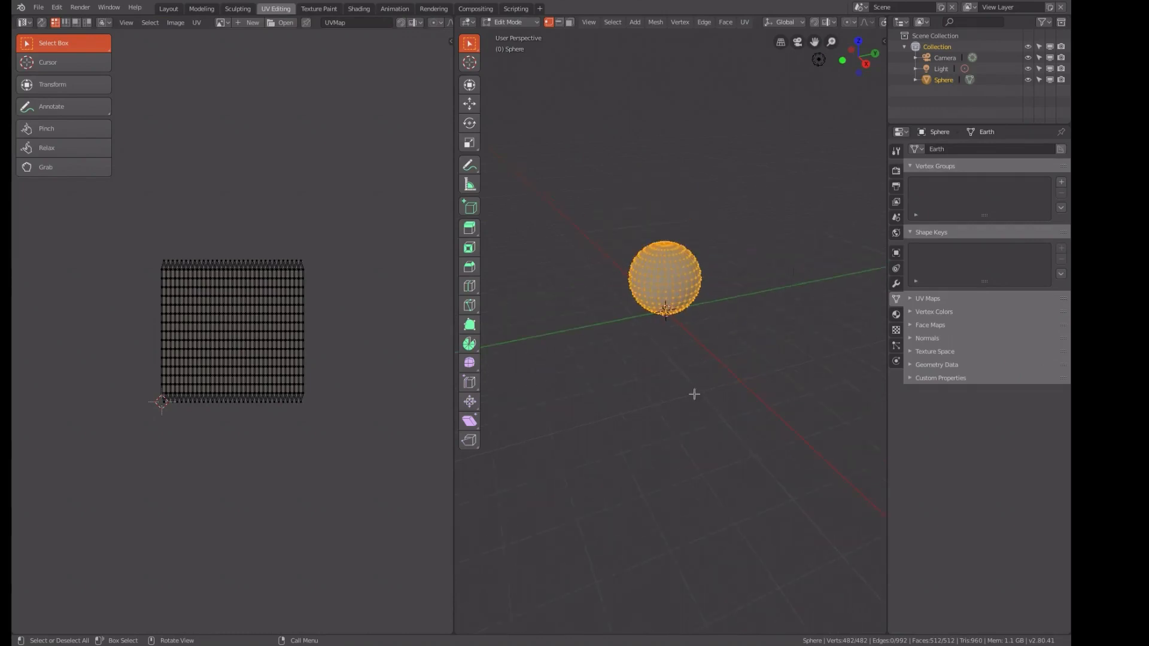
pyautogui.press('u')
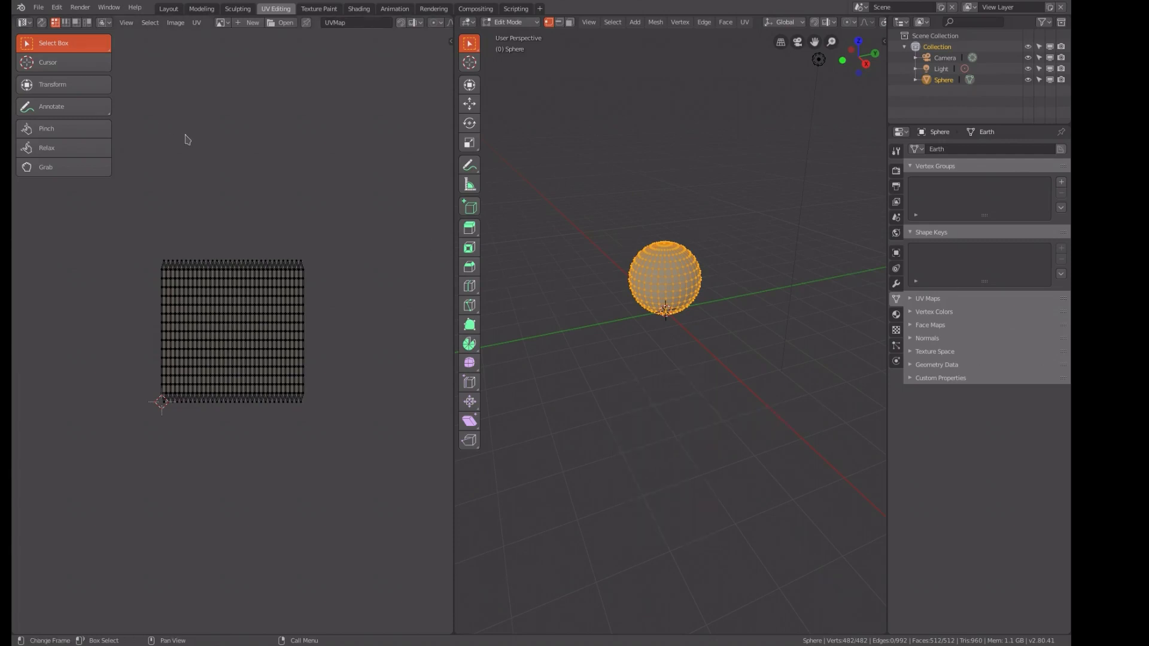
pyautogui.click(196, 24)
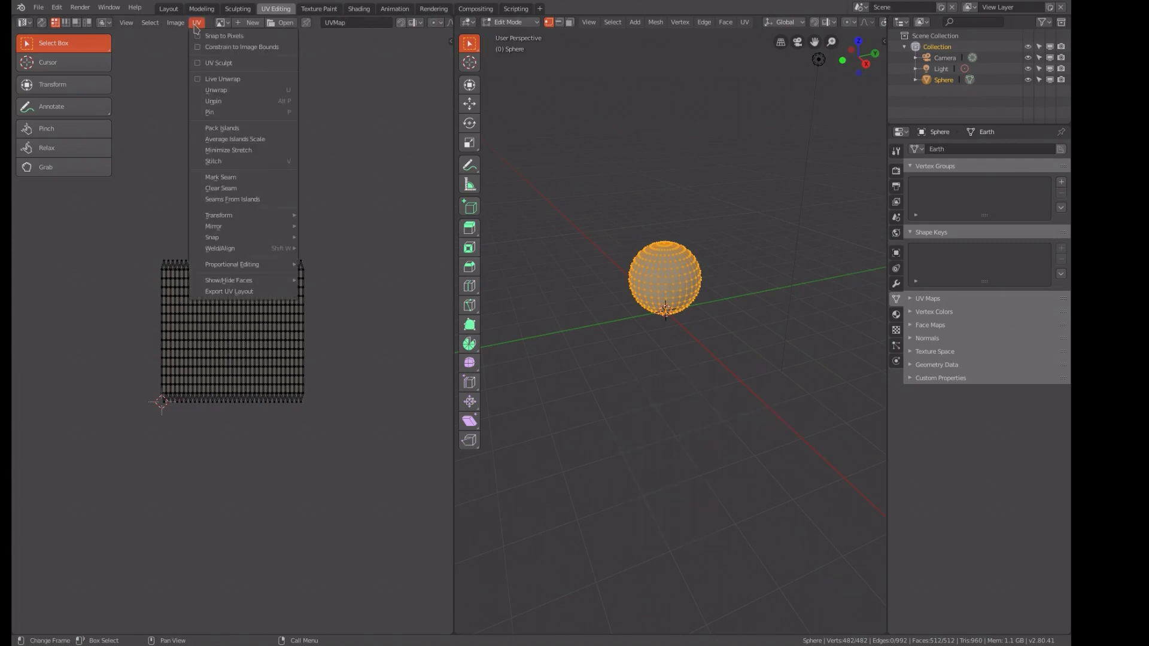
pyautogui.click(214, 48)
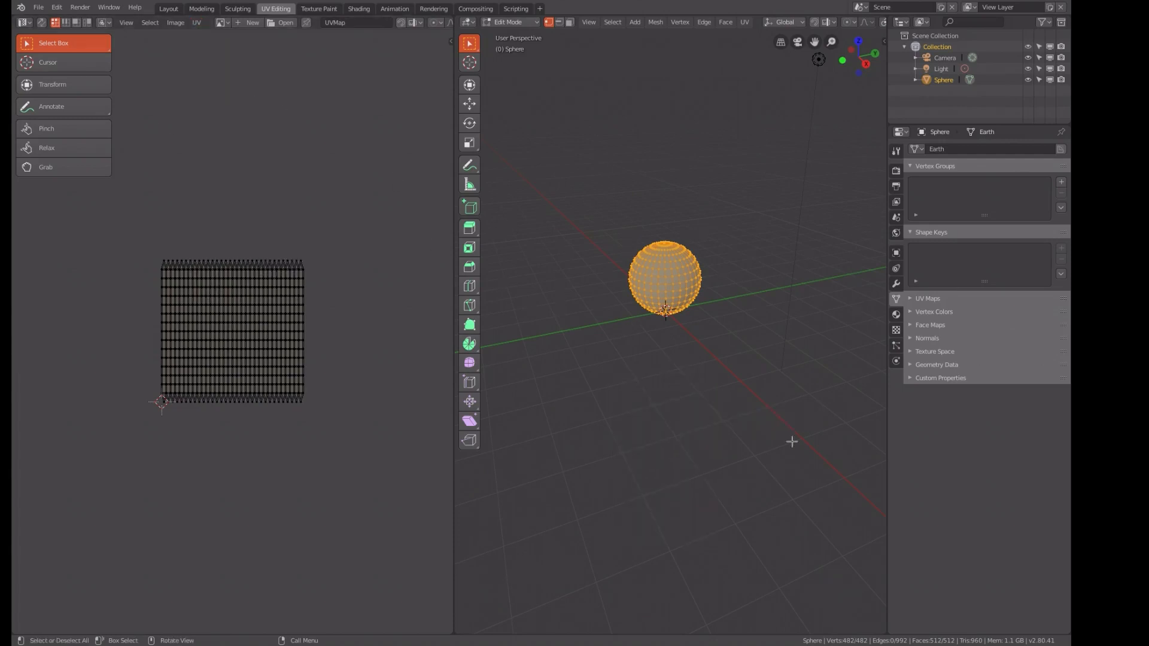
pyautogui.press('u')
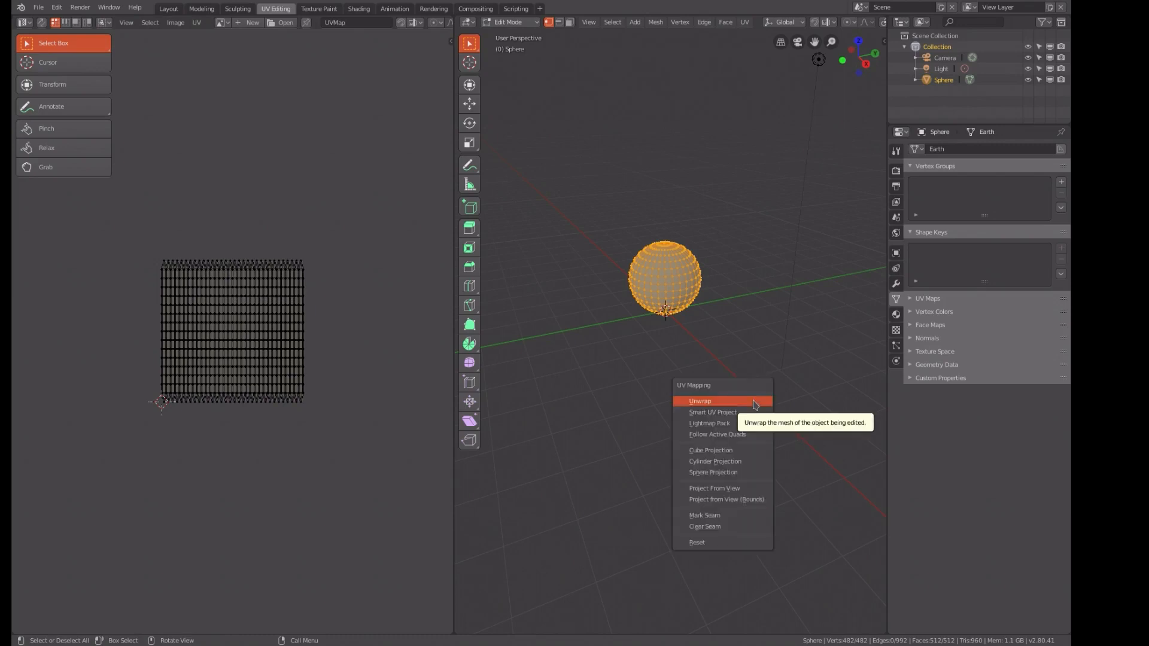
pyautogui.click(719, 470)
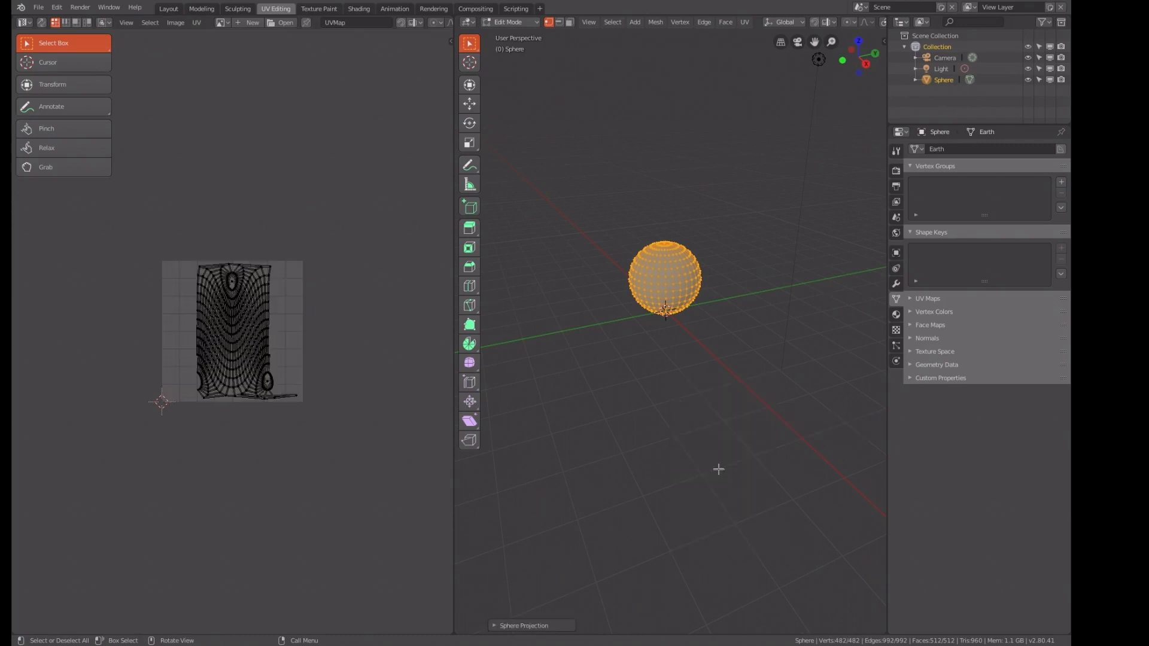
# Step: Move the stray UV vertex at the layout's lower-right tip about 0.41 left and 0.05 down, onto the image's bottom edge
pyautogui.scroll(5, 317, 407)
pyautogui.scroll(-4, 317, 409)
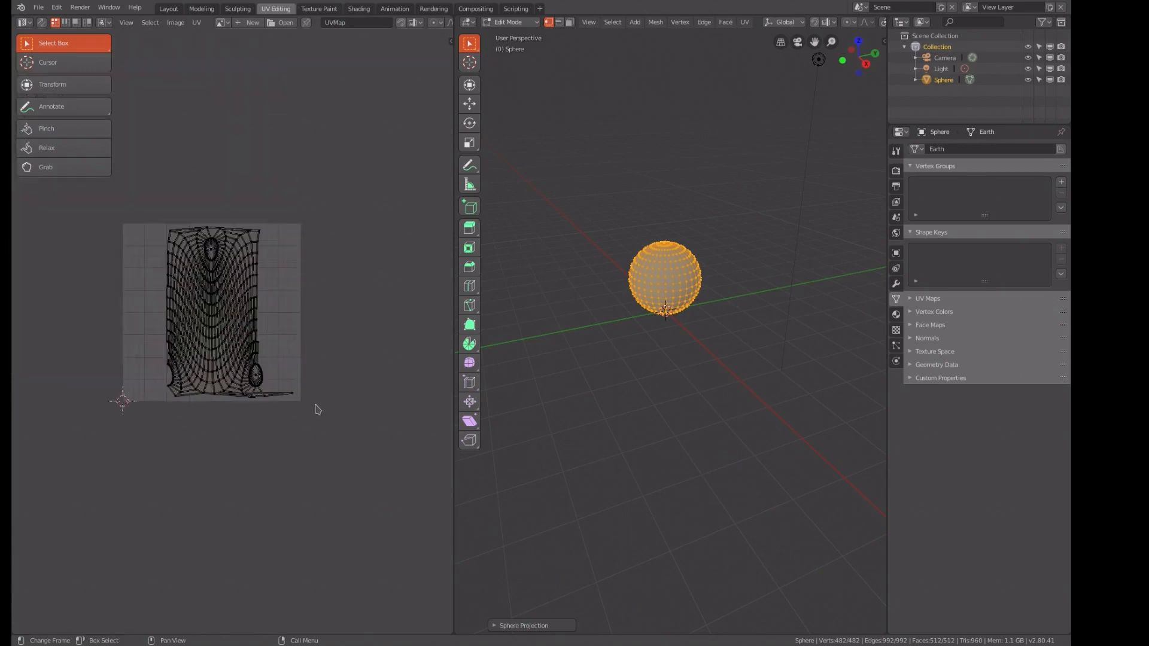
pyautogui.scroll(3, 320, 406)
pyautogui.scroll(-3, 320, 405)
pyautogui.moveTo(337, 411); pyautogui.dragTo(419, 423, button='middle')
pyautogui.scroll(4, 374, 413)
pyautogui.scroll(-1, 362, 403)
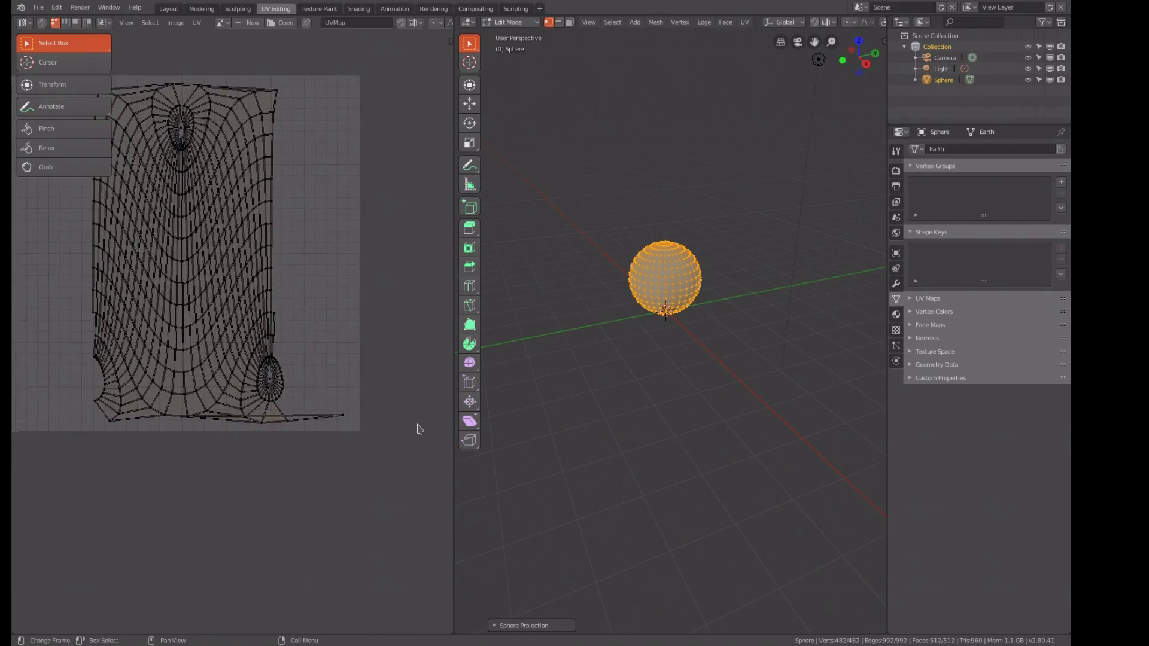
pyautogui.moveTo(346, 413); pyautogui.dragTo(323, 422)
pyautogui.click(343, 416)
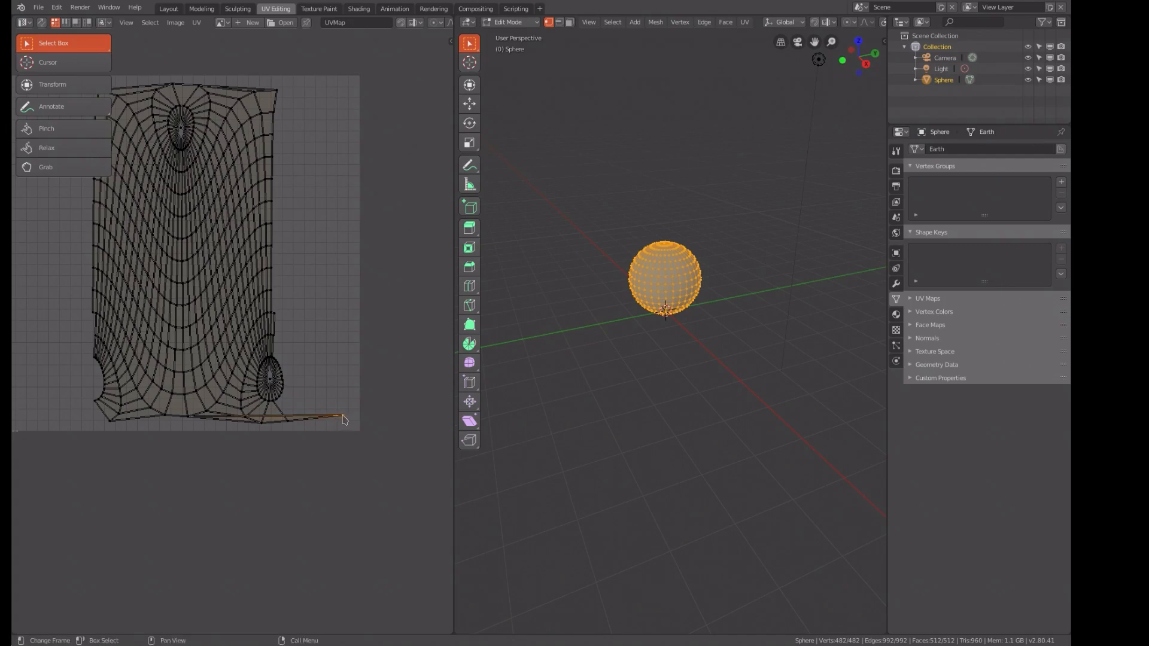
pyautogui.press('g')
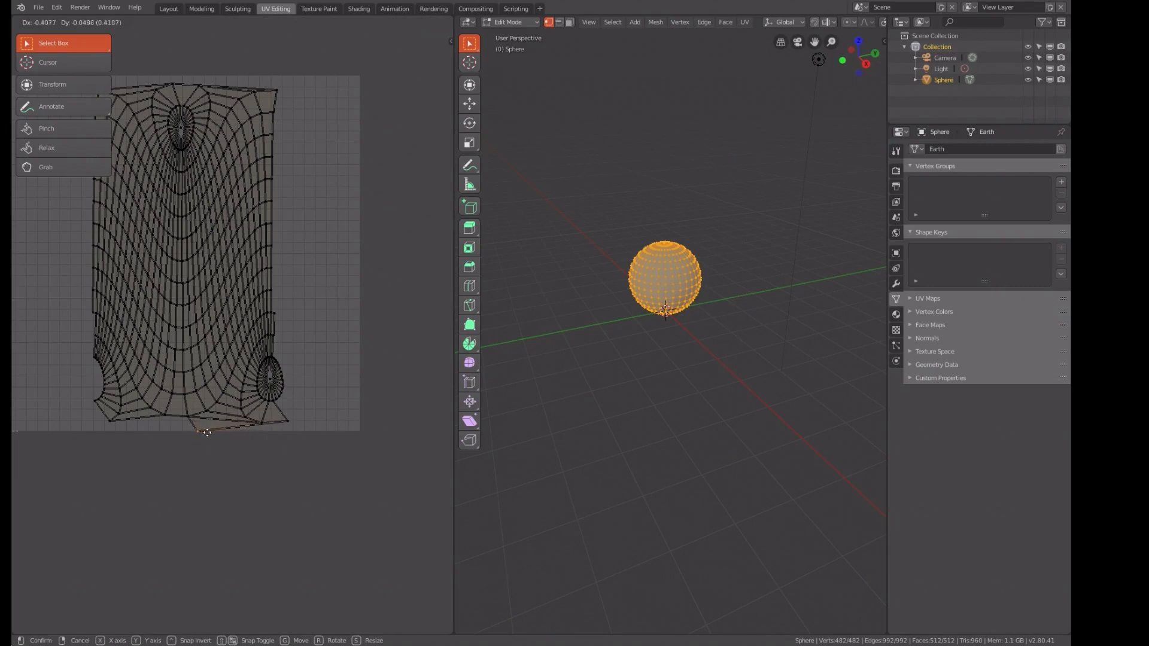
pyautogui.click(202, 430)
# Step: Select all UVs and scale them up by about 2.32 so the layout nearly fills the image bounds
pyautogui.scroll(-3, 219, 413)
pyautogui.scroll(2, 219, 396)
pyautogui.scroll(-1, 229, 386)
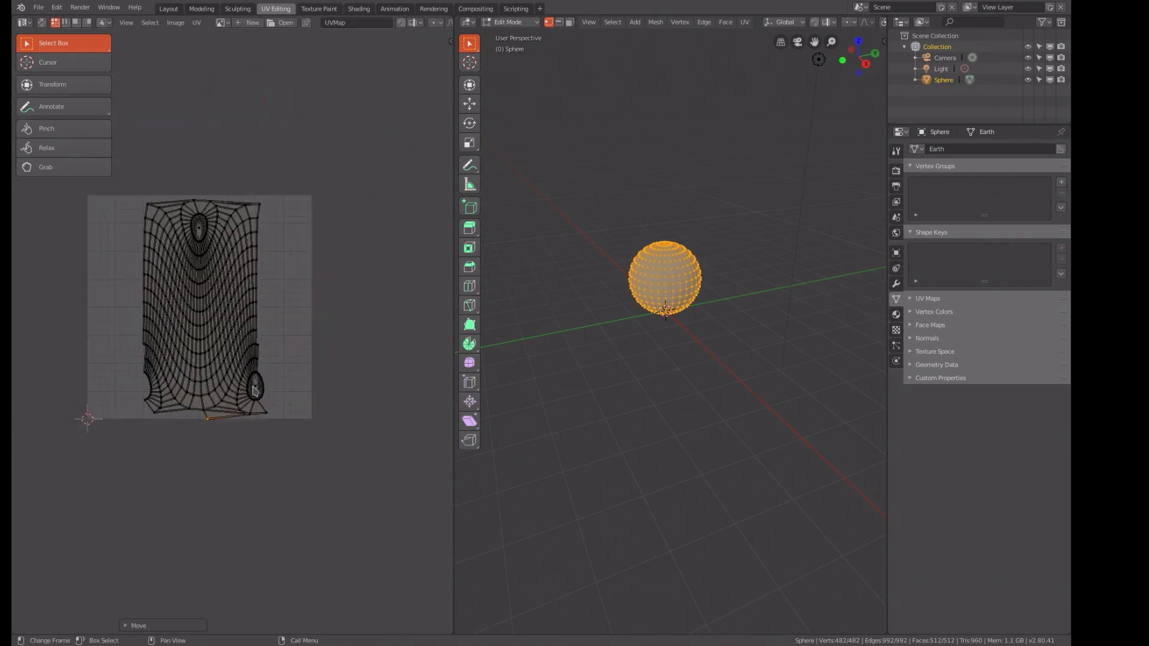
pyautogui.press('a')
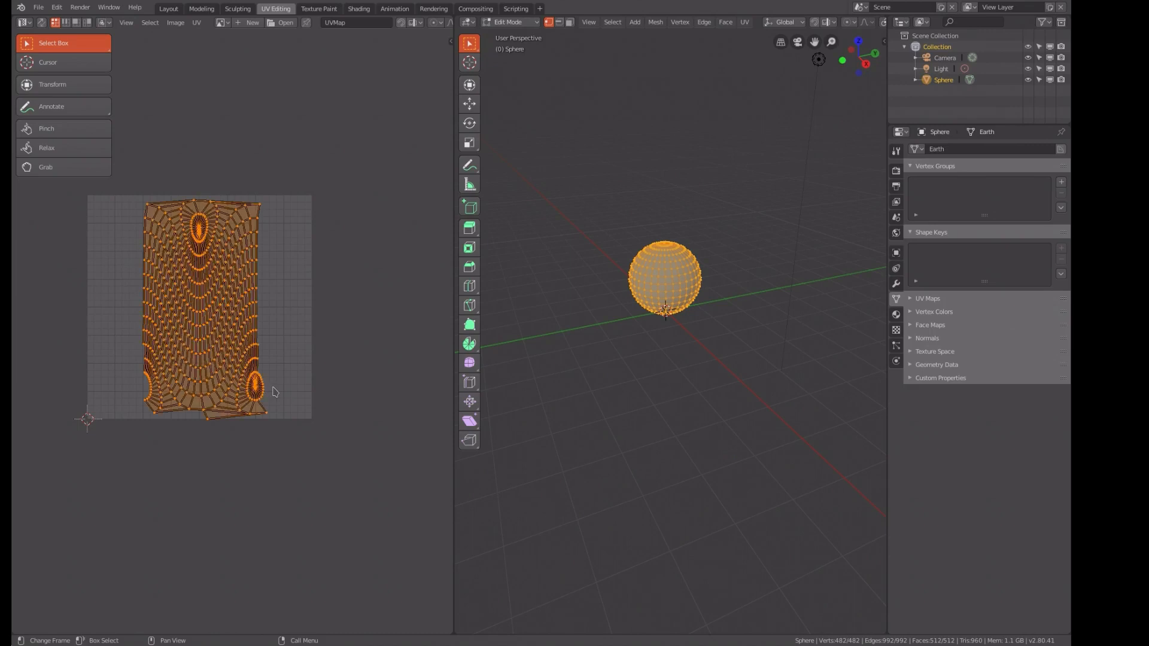
pyautogui.press('s')
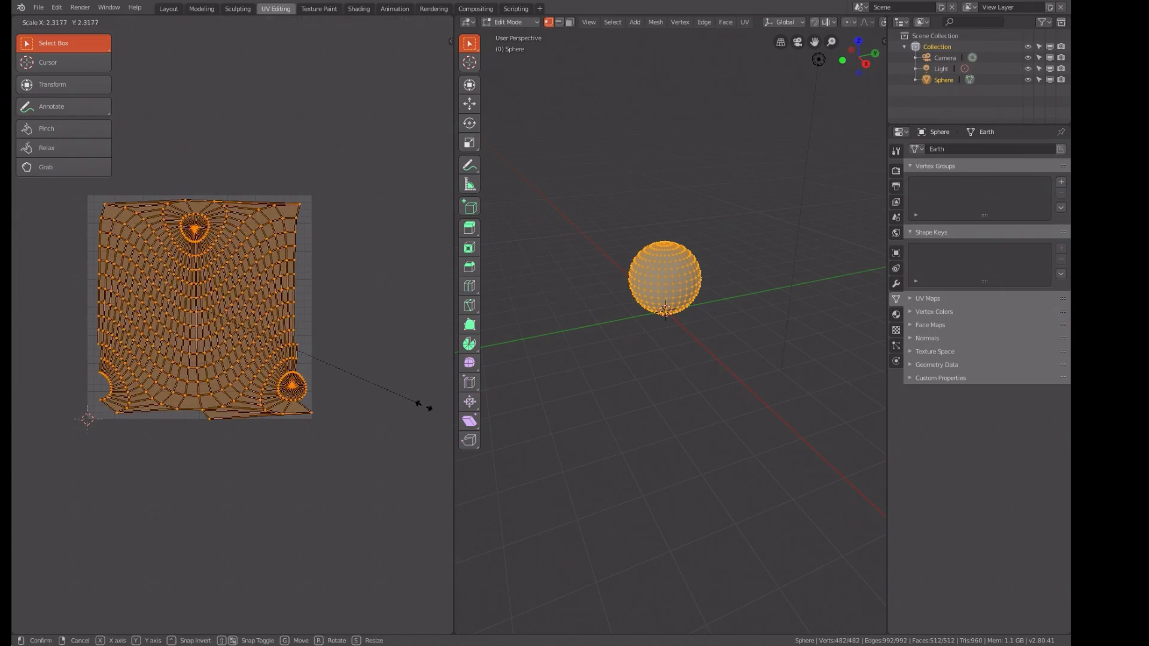
pyautogui.click(421, 407)
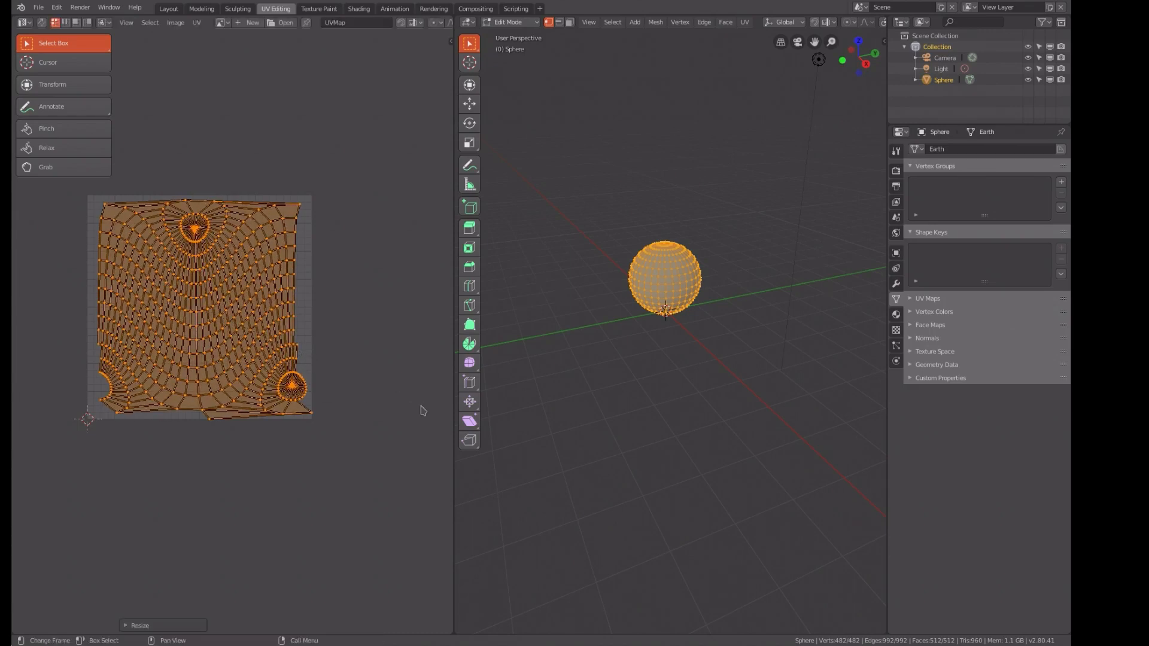
# Step: Move the stray UV vertex below the lower-right pole slightly up, and the lower-right corner vertex about 0.08 left
pyautogui.scroll(1, 240, 348)
pyautogui.scroll(-2, 240, 348)
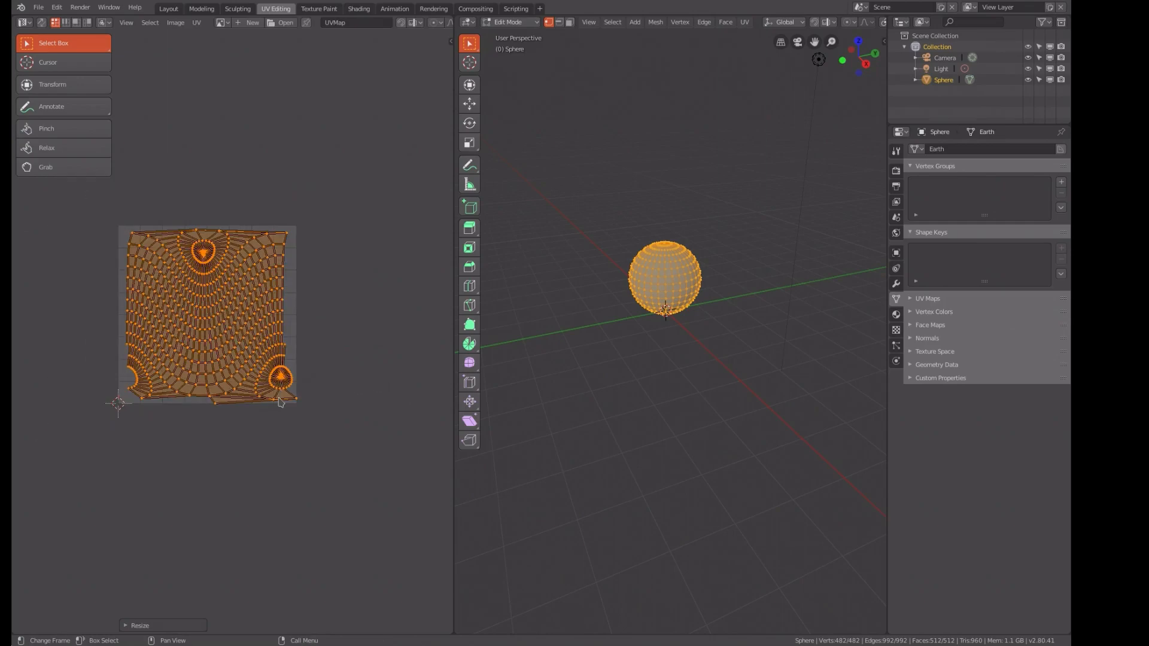
pyautogui.click(274, 402)
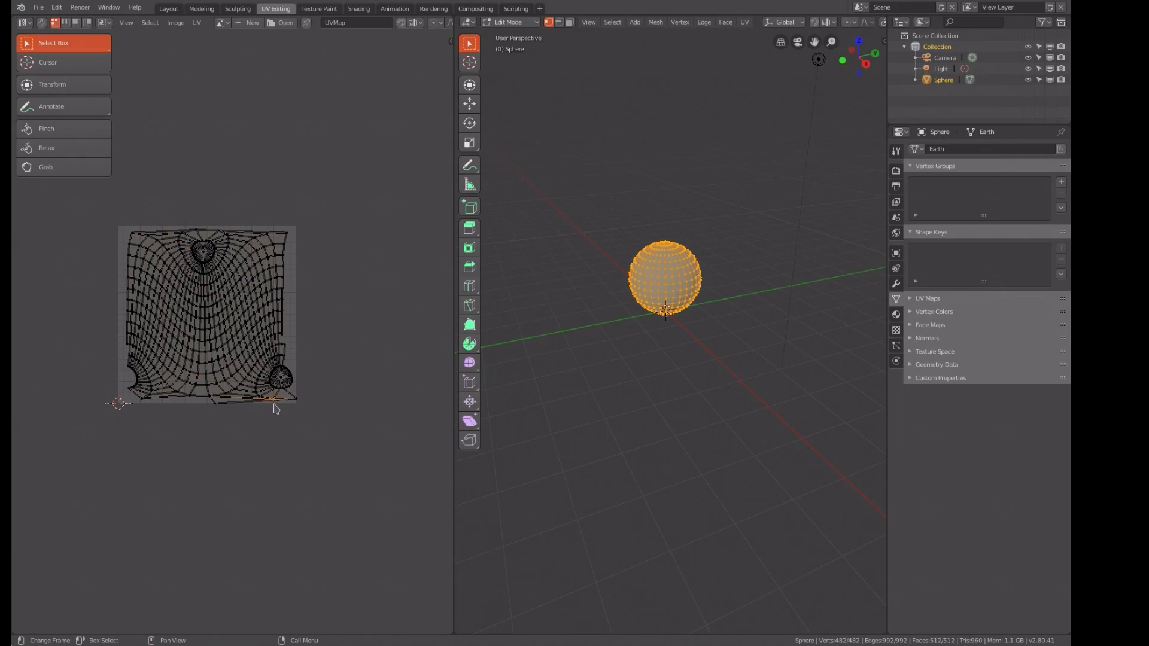
pyautogui.press('g')
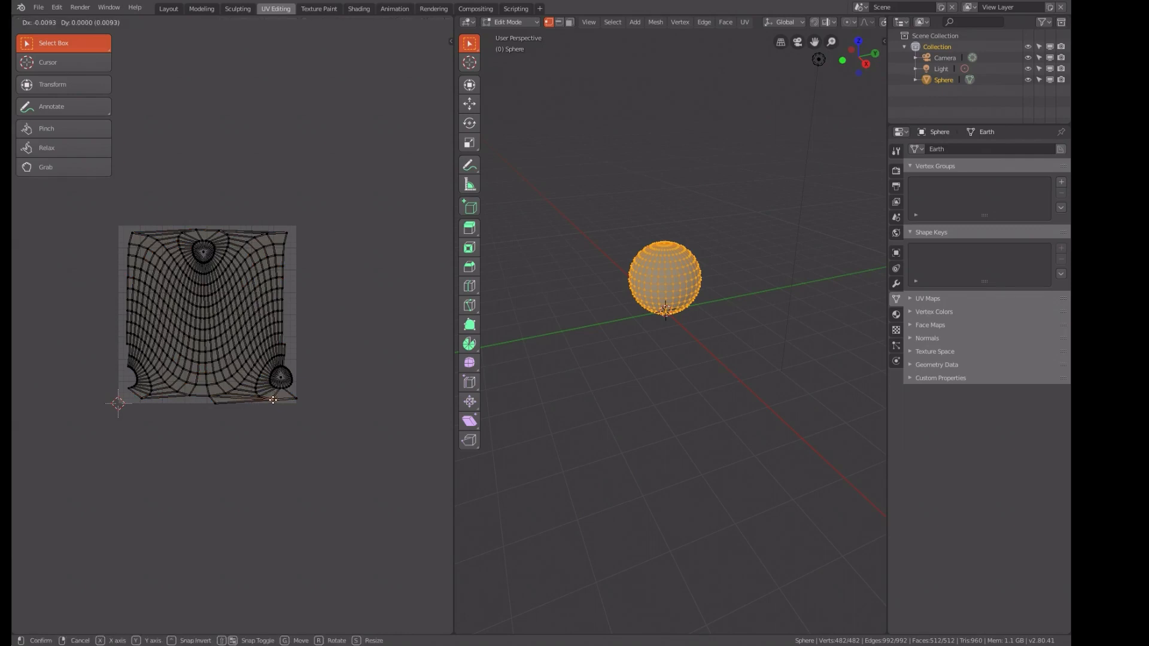
pyautogui.click(275, 396)
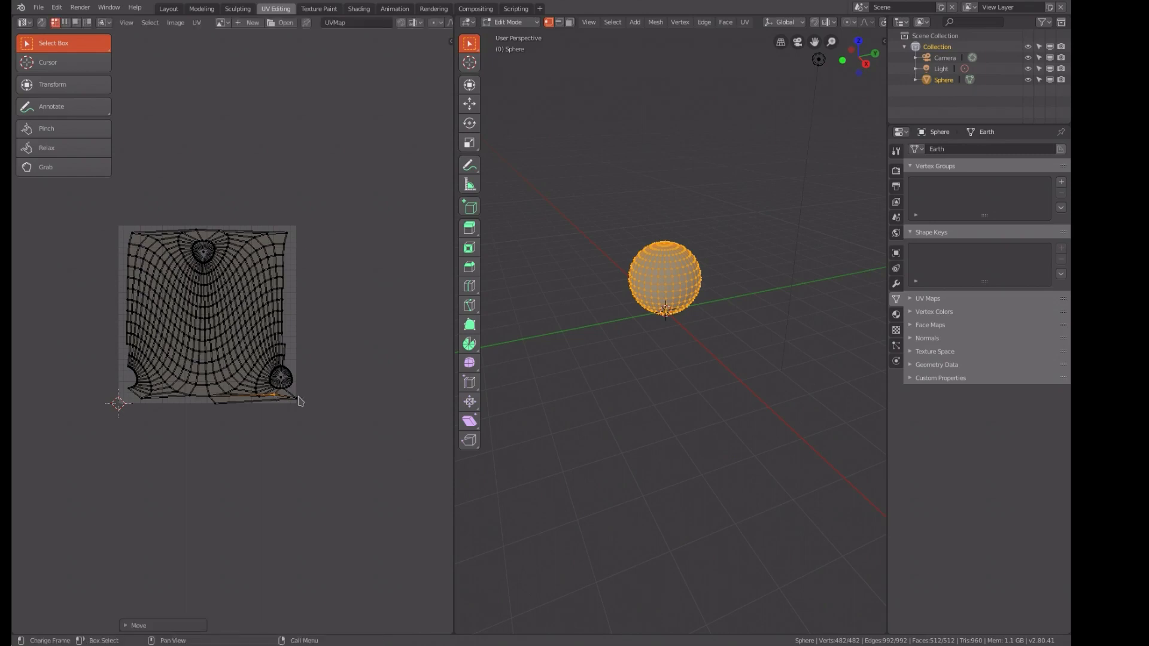
pyautogui.click(296, 401)
pyautogui.press('g')
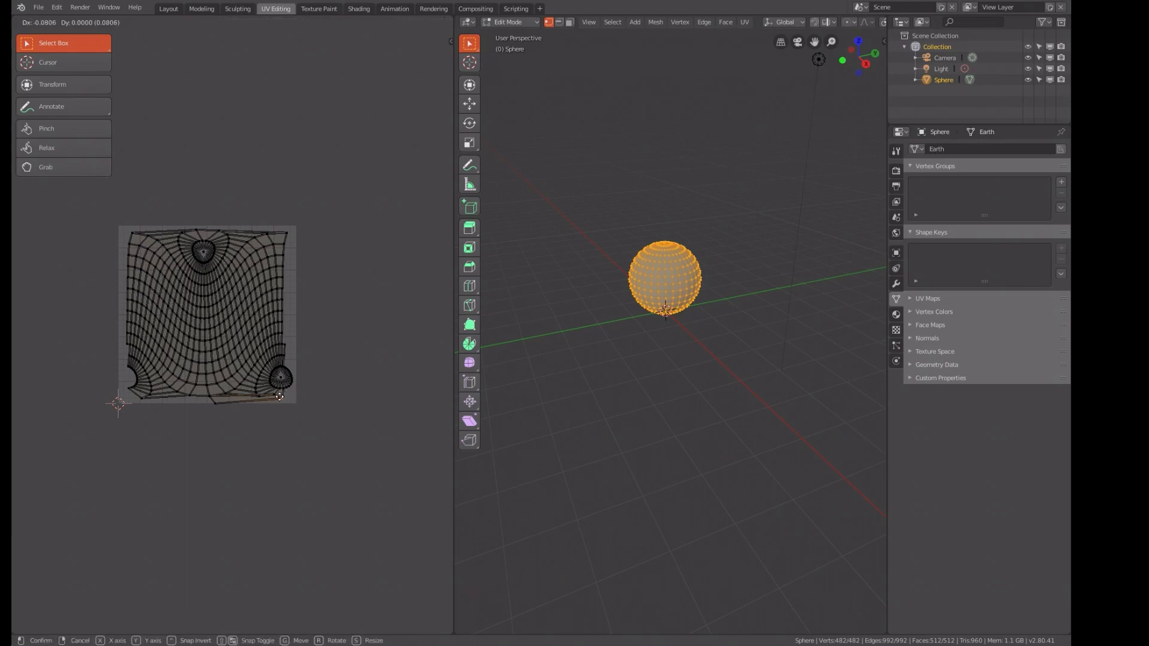
pyautogui.click(281, 399)
# Step: Select all UVs and create a blank black 1024 x 1024 px image named TextureUV with Alpha disabled
pyautogui.press('a')
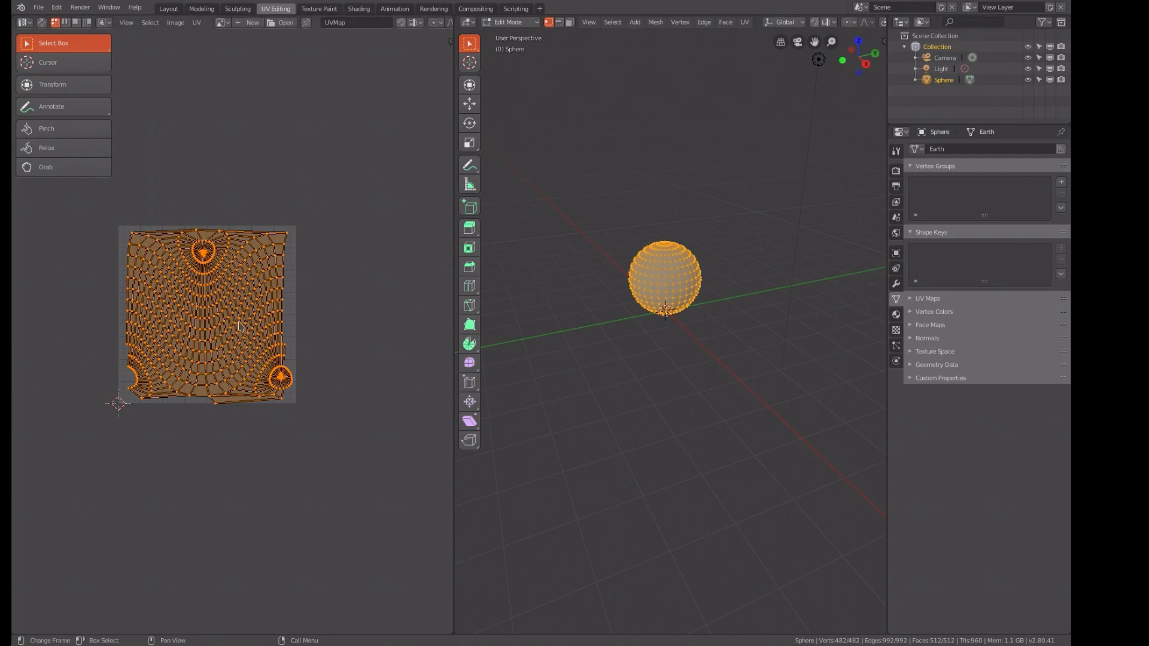
pyautogui.click(250, 24)
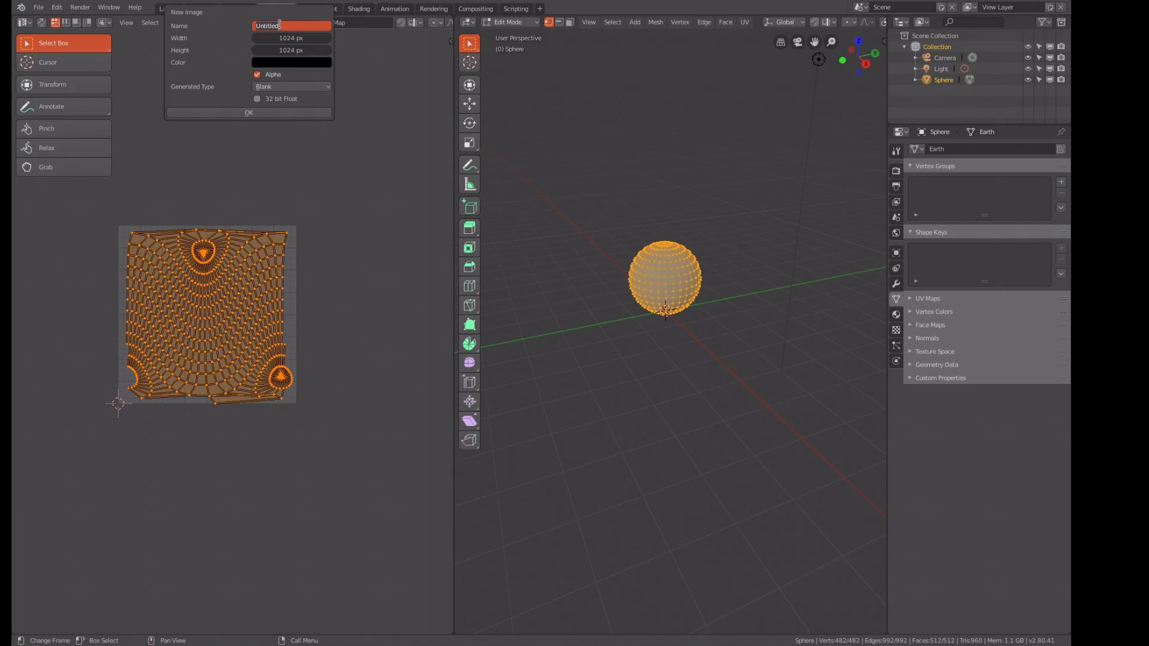
pyautogui.press('BackSpace')
pyautogui.press('Return')
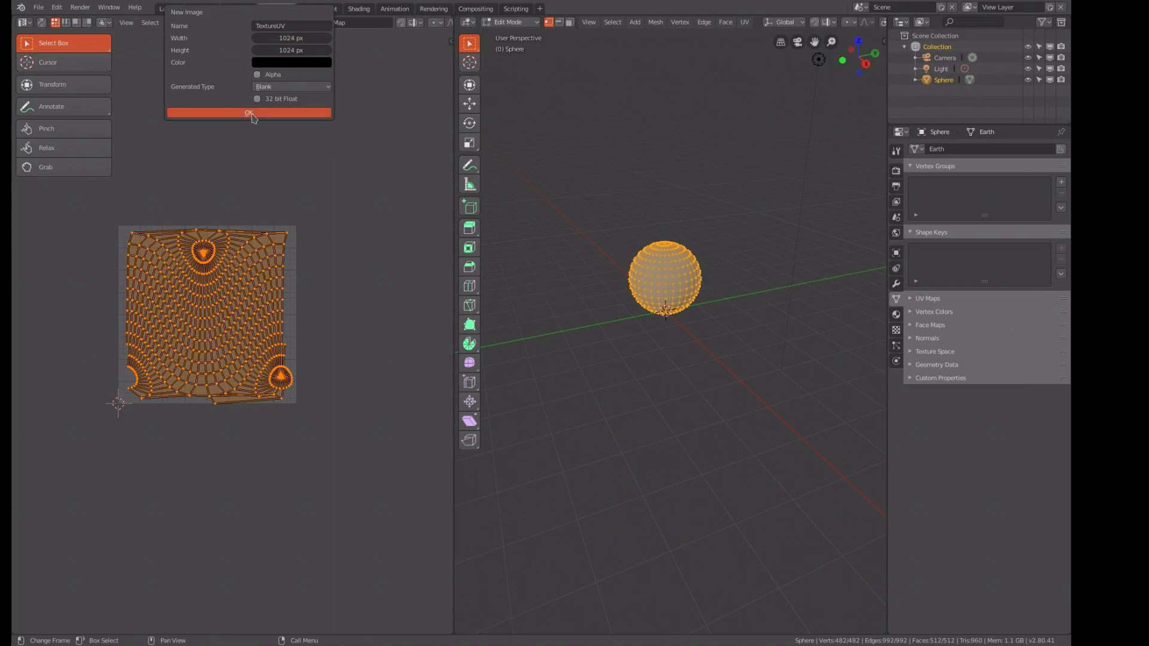
pyautogui.click(253, 115)
pyautogui.scroll(-5, 252, 281)
pyautogui.scroll(2, 251, 282)
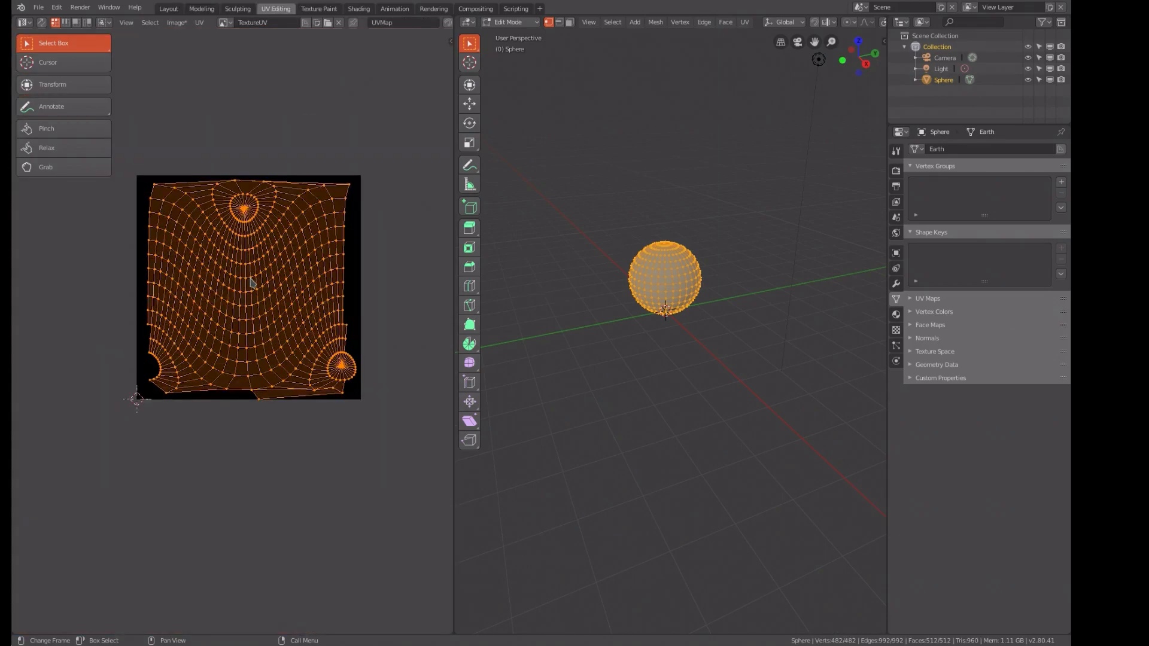
pyautogui.scroll(1, 252, 282)
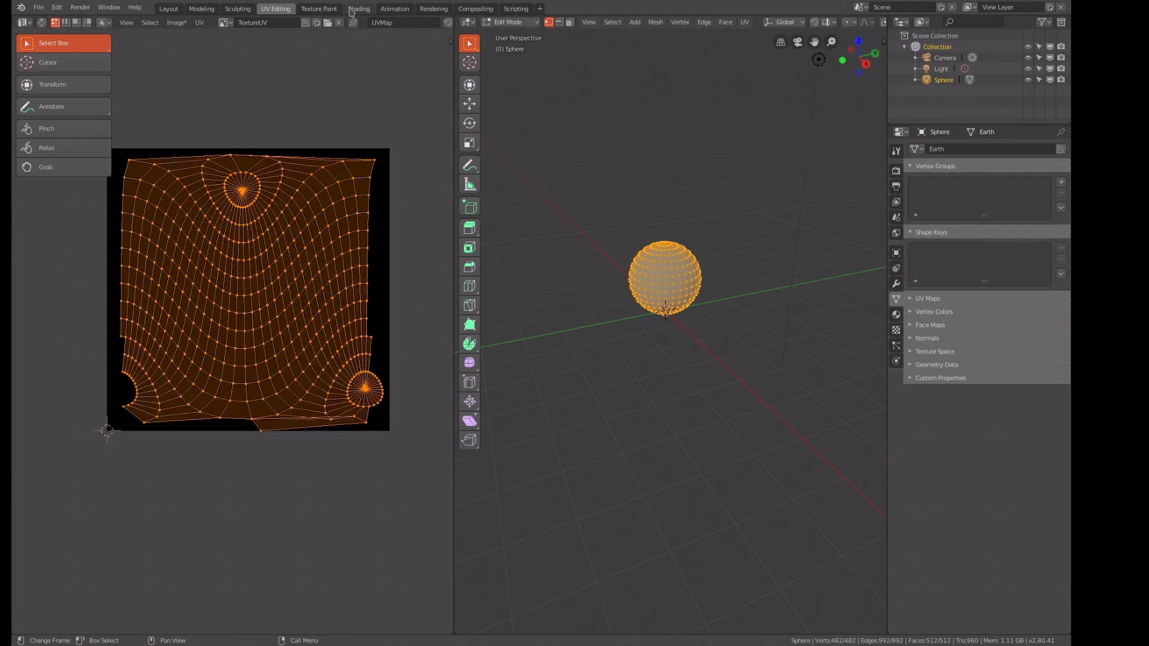
# Step: In the Shading workspace, add an unconnected Image Texture node to the Earth material, to the right of Material Output
pyautogui.click(359, 8)
pyautogui.moveTo(700, 518); pyautogui.dragTo(569, 514, button='middle')
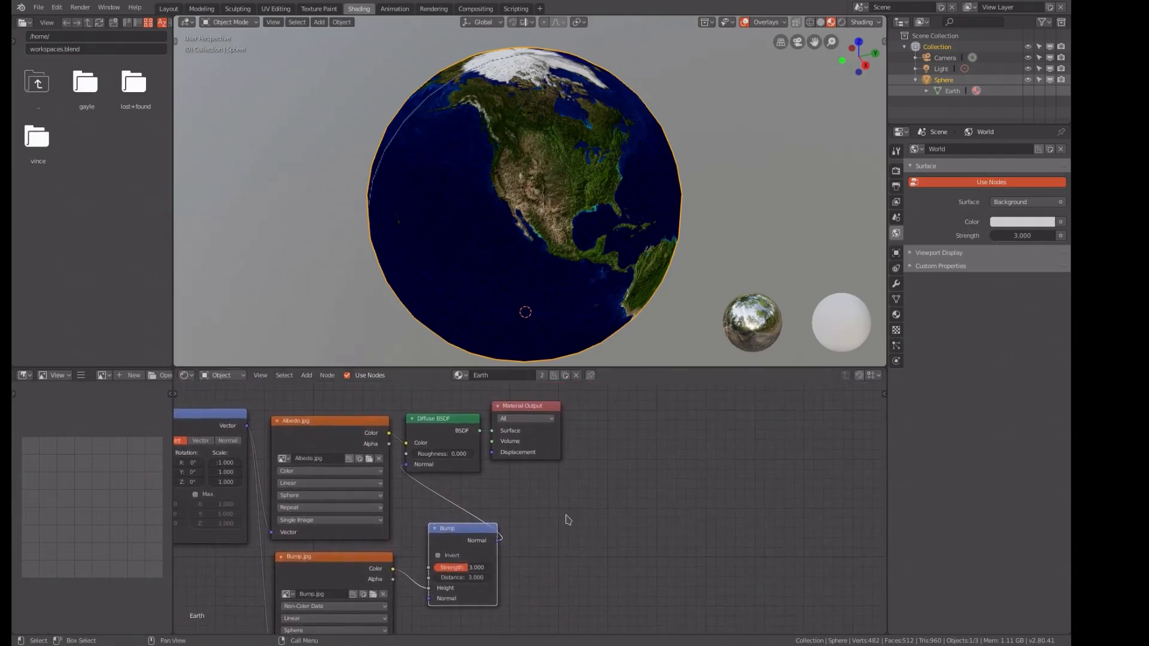
pyautogui.scroll(1, 569, 514)
pyautogui.moveTo(712, 529); pyautogui.dragTo(705, 549, button='middle')
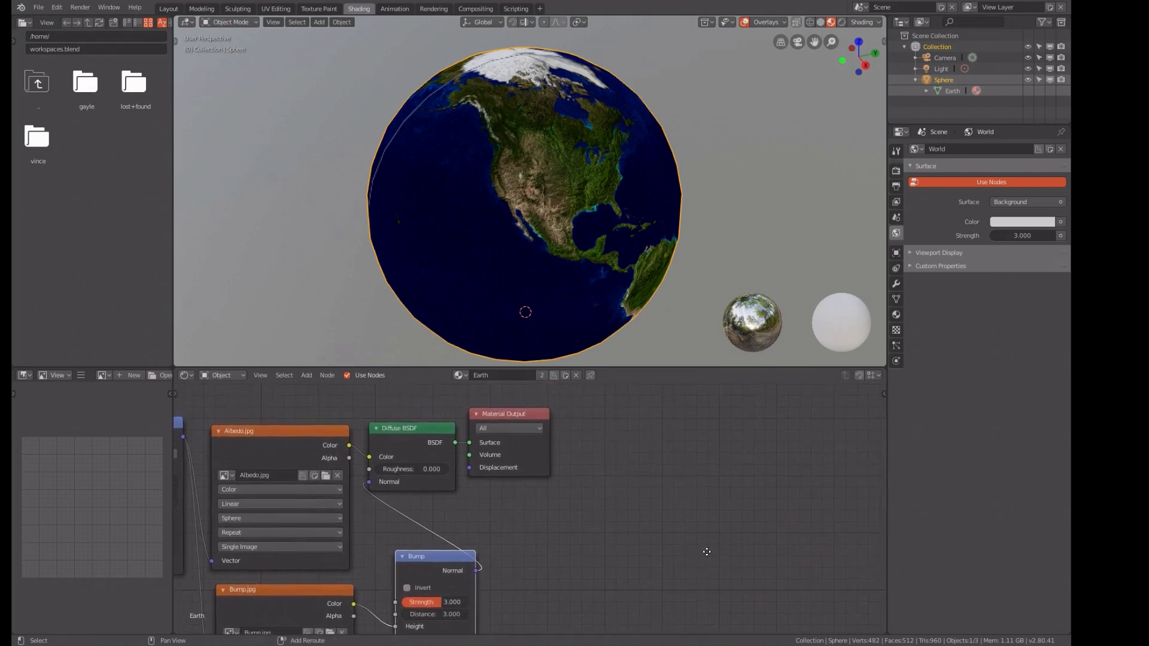
pyautogui.hotkey('shift', 'a')
pyautogui.moveTo(710, 550)
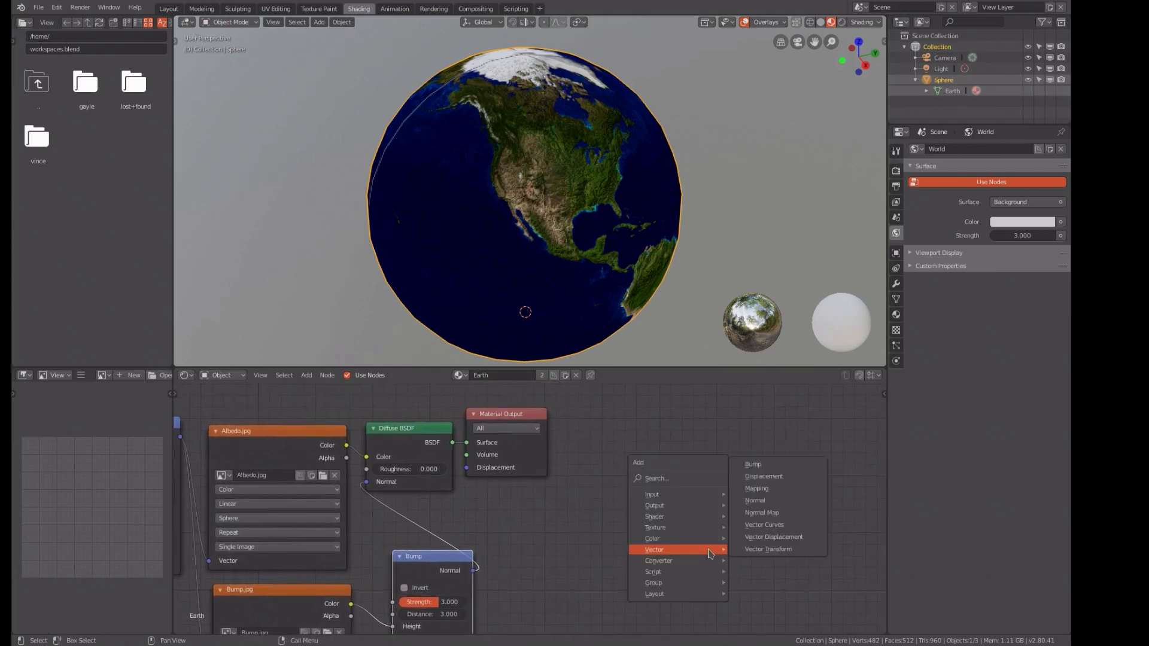
pyautogui.moveTo(682, 528)
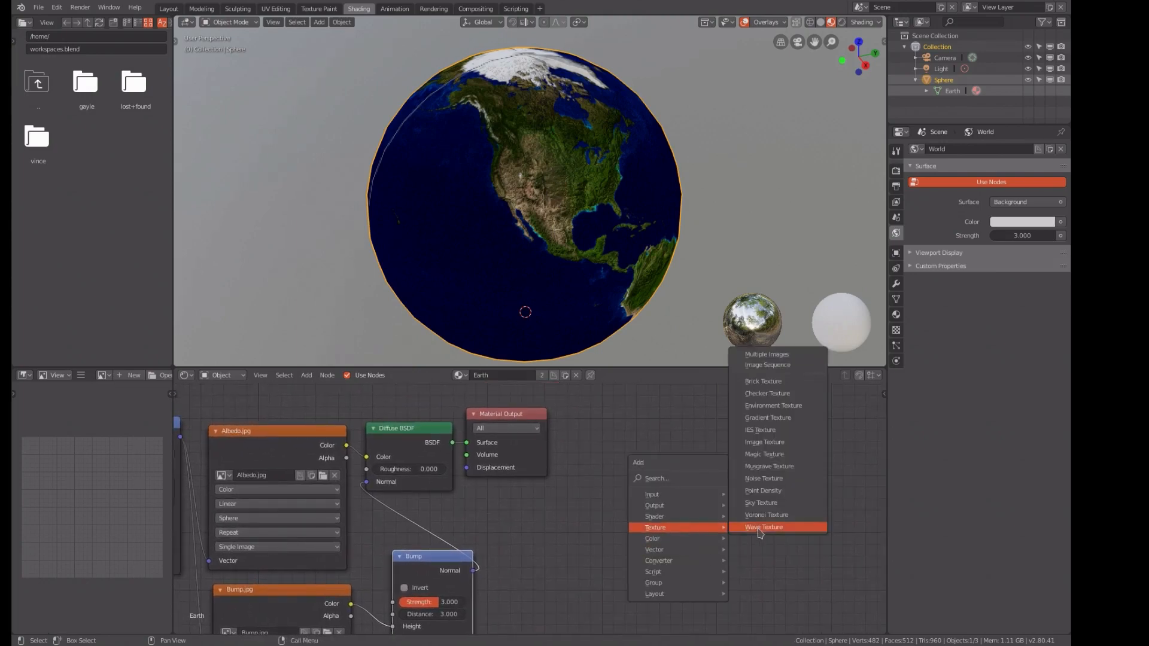
pyautogui.click(761, 444)
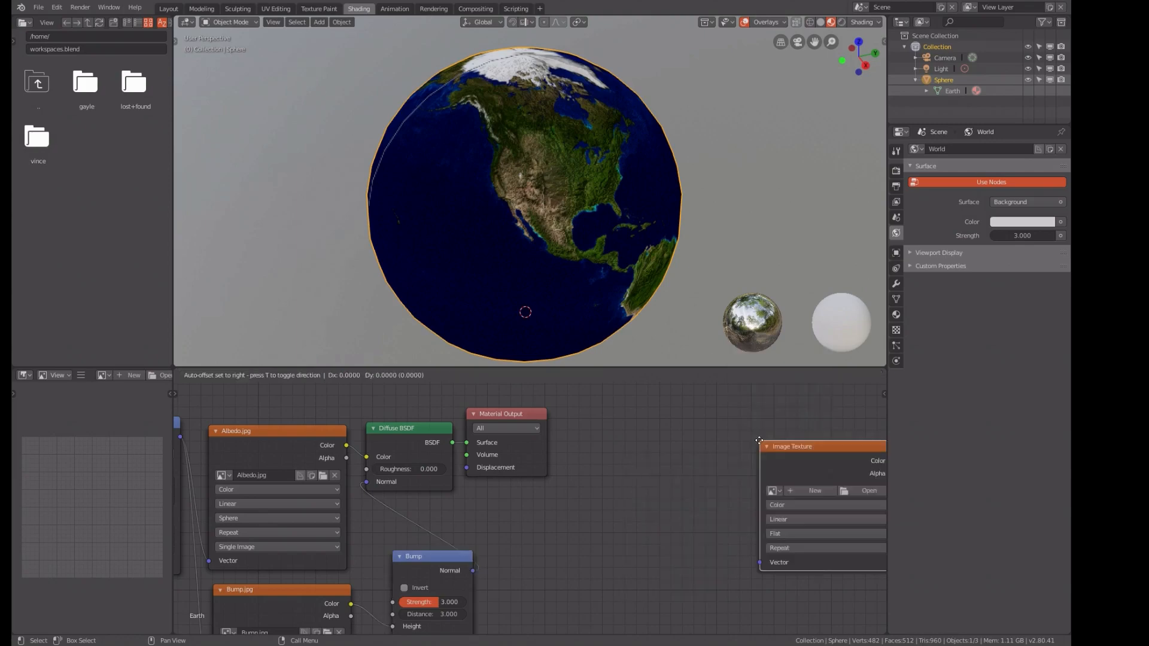
pyautogui.click(646, 463)
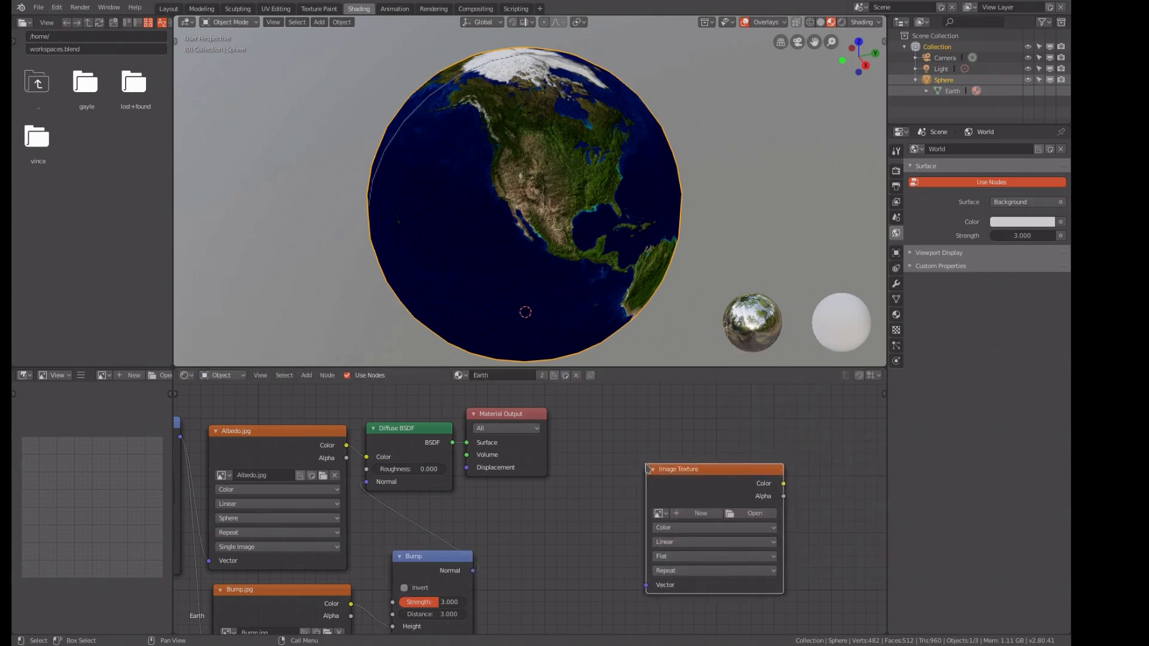
# Step: Assign the TextureUV image to the new Image Texture node and set its projection to Sphere
pyautogui.click(658, 514)
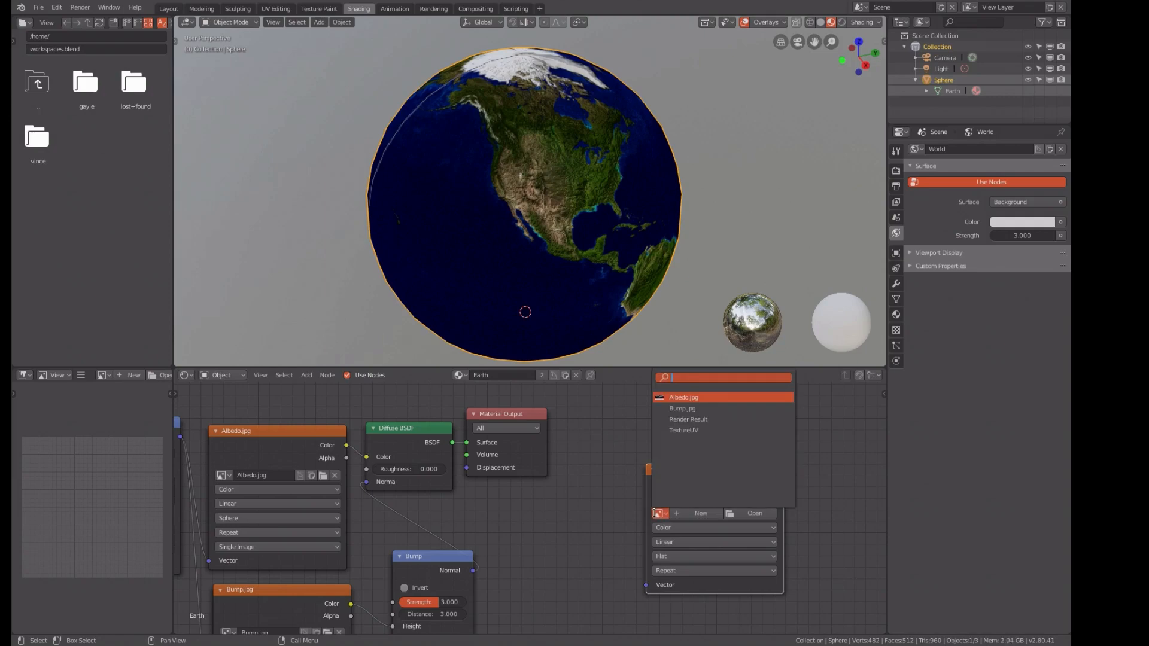
pyautogui.click(683, 431)
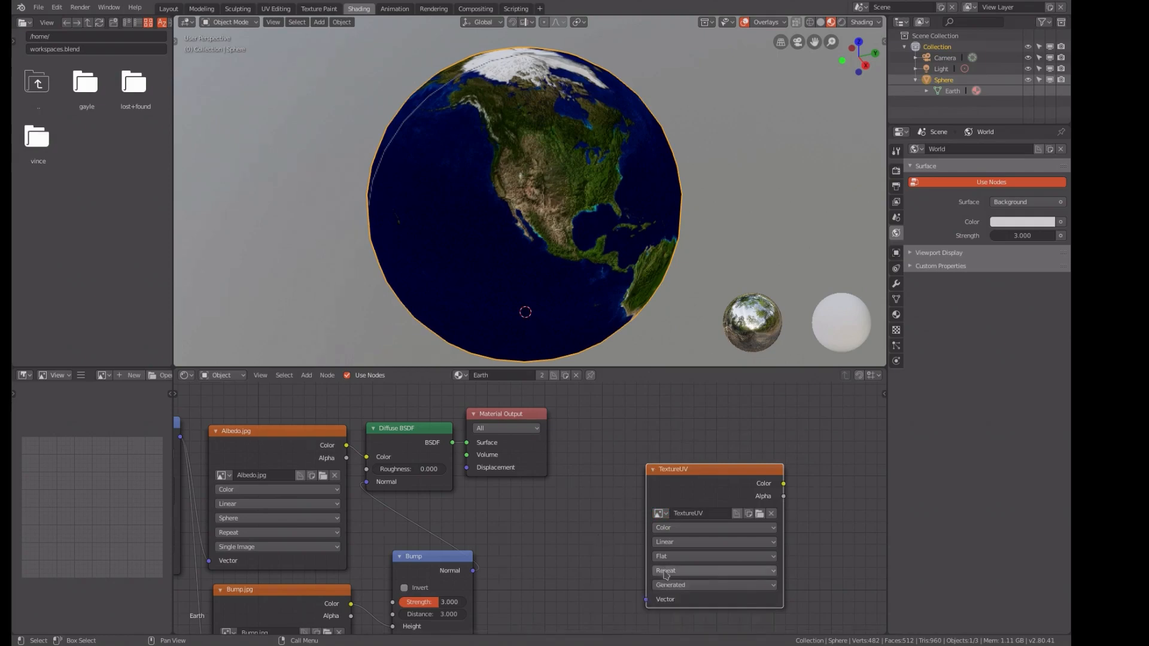
pyautogui.click(684, 557)
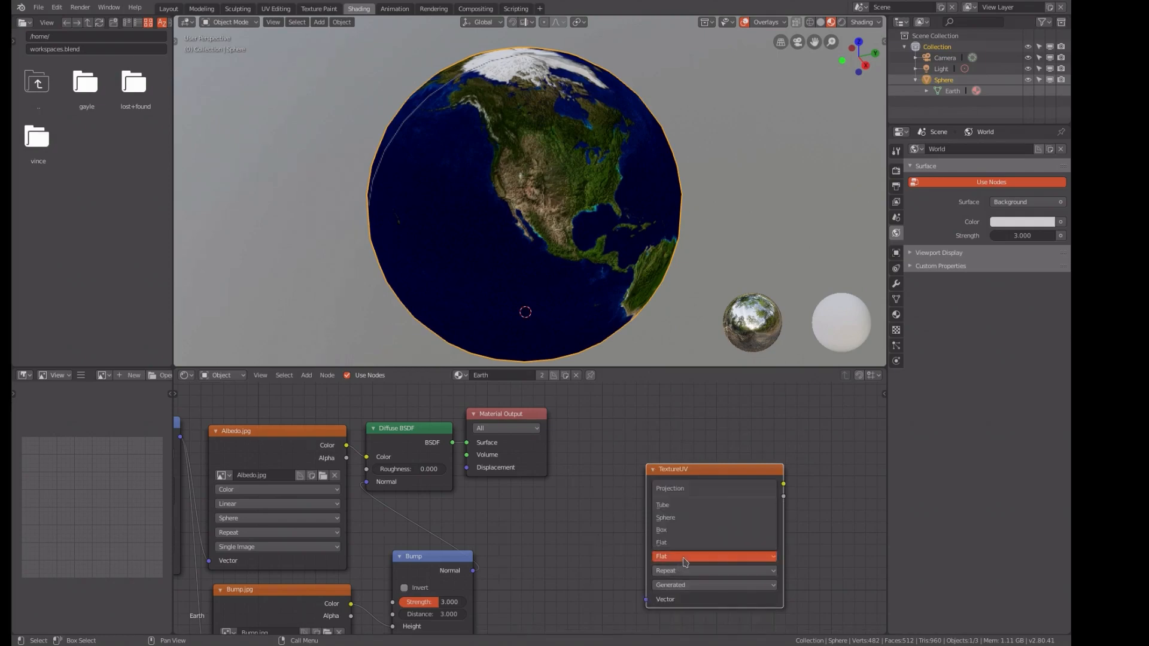
pyautogui.click(667, 519)
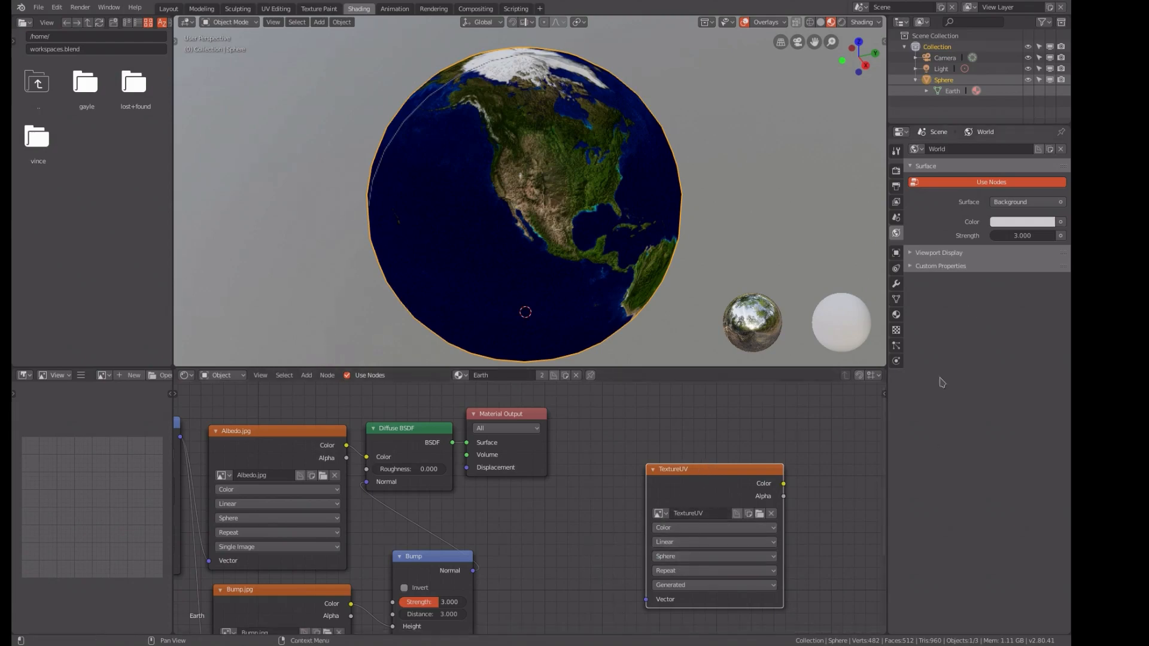
# Step: Set the render engine to Cycles and expand the Bake settings
pyautogui.click(896, 171)
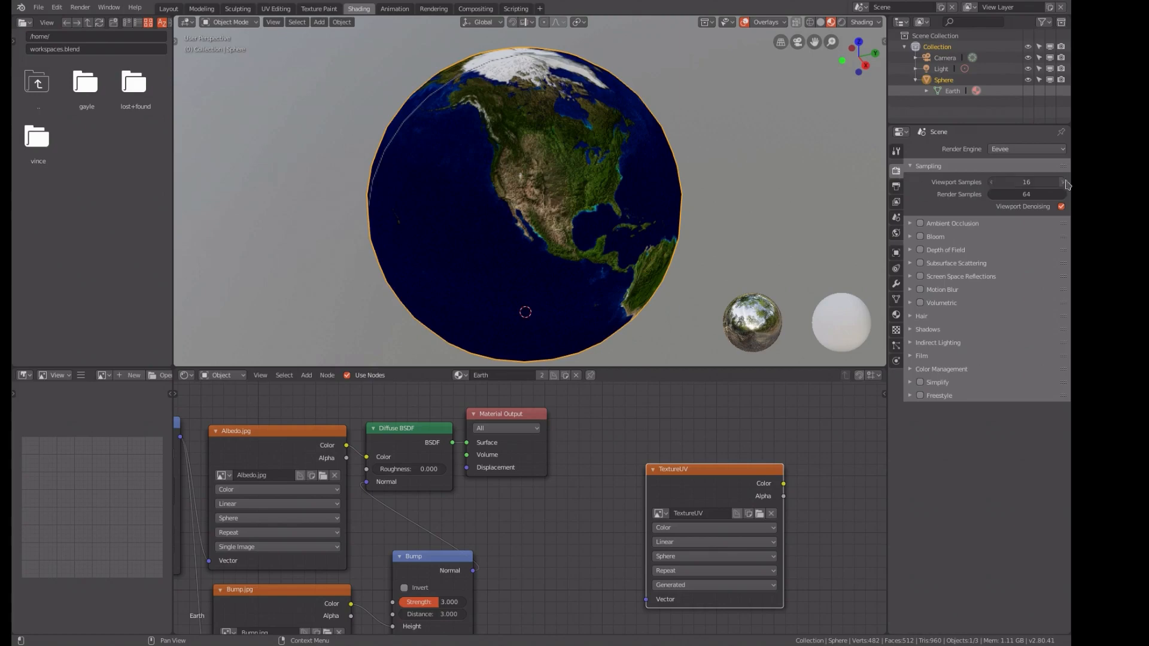
pyautogui.click(1029, 149)
pyautogui.click(1017, 112)
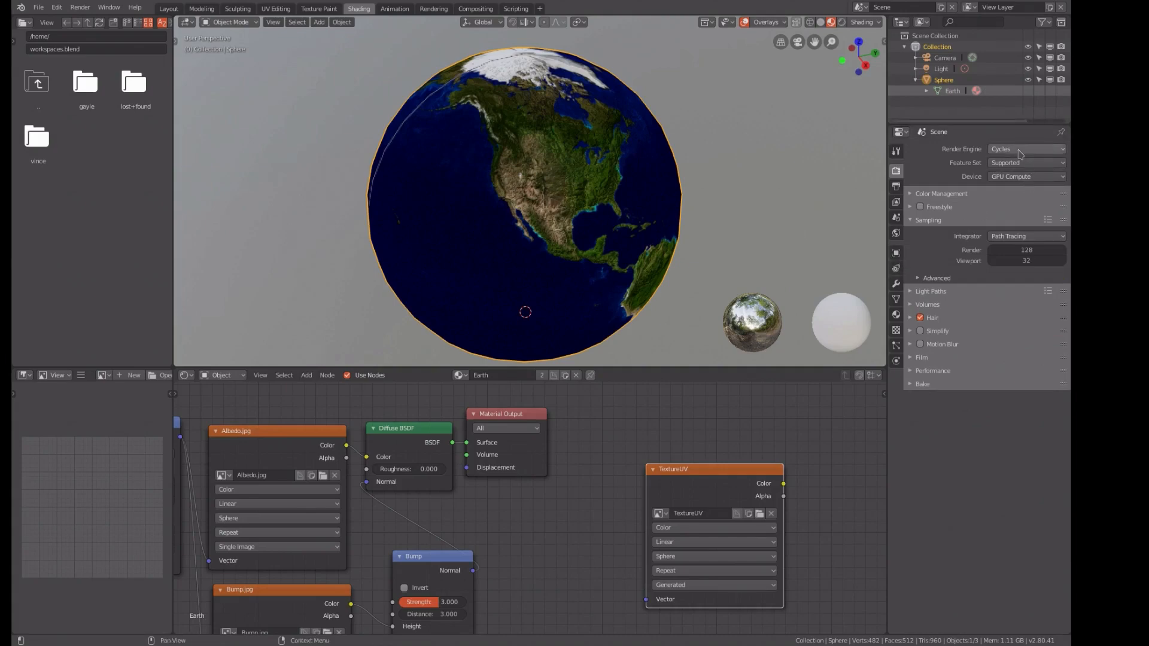
pyautogui.click(910, 384)
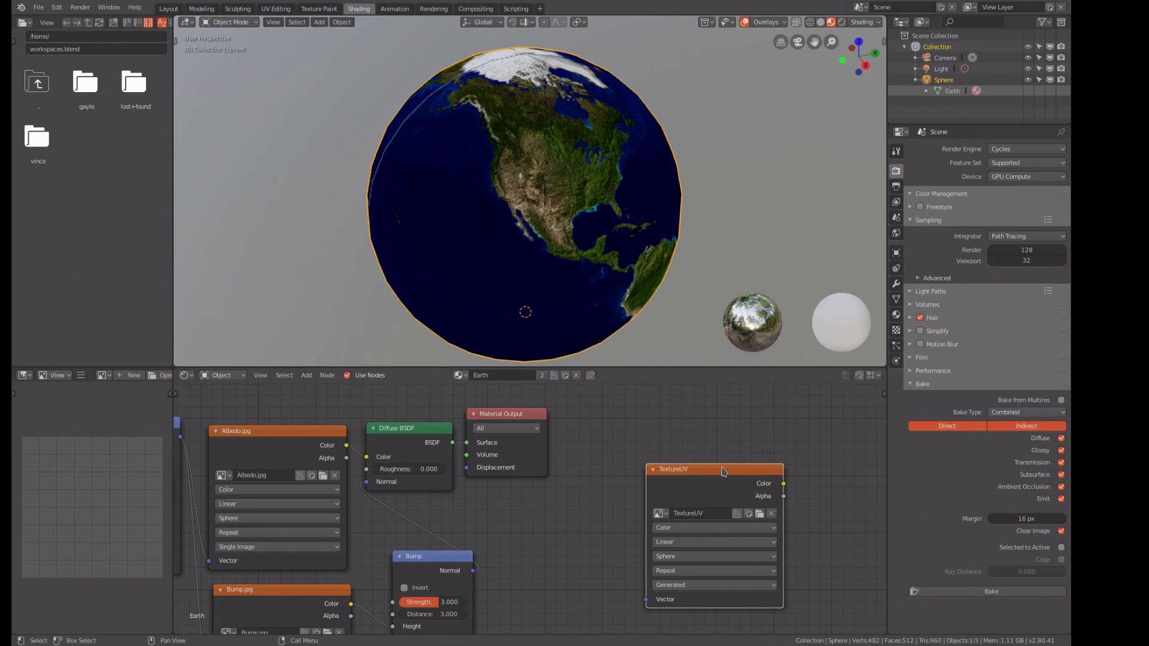
pyautogui.click(520, 415)
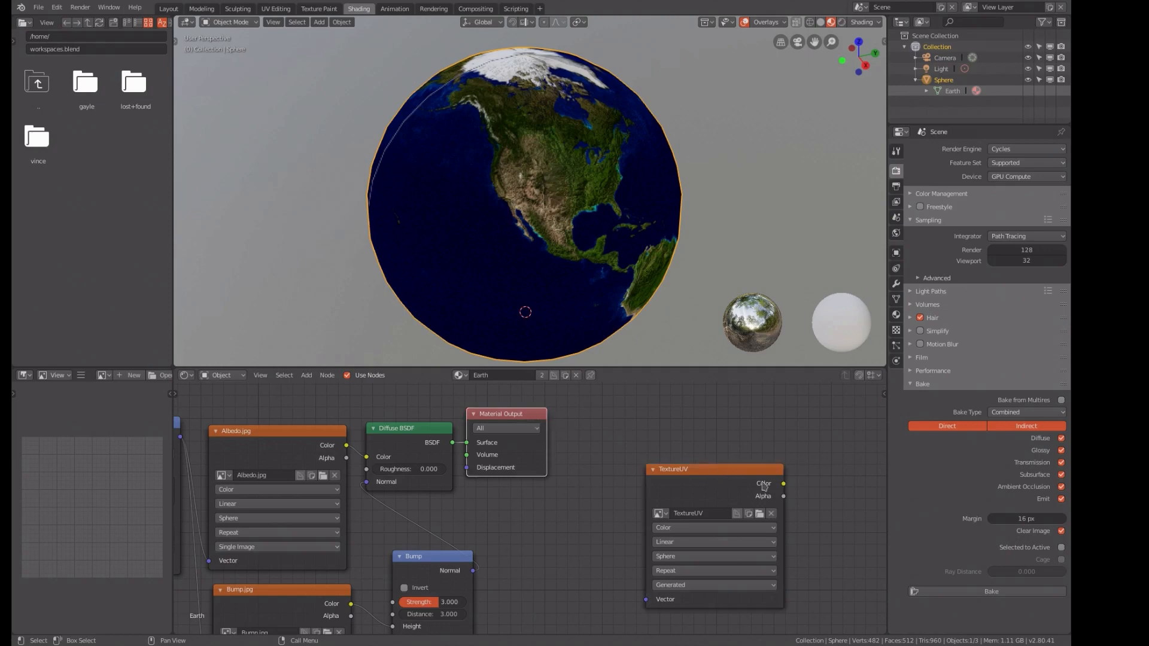
pyautogui.click(745, 479)
pyautogui.click(515, 414)
# Step: Put the sphere in Edit Mode and change the small image editor to a UV Editor showing its layout
pyautogui.press('Tab')
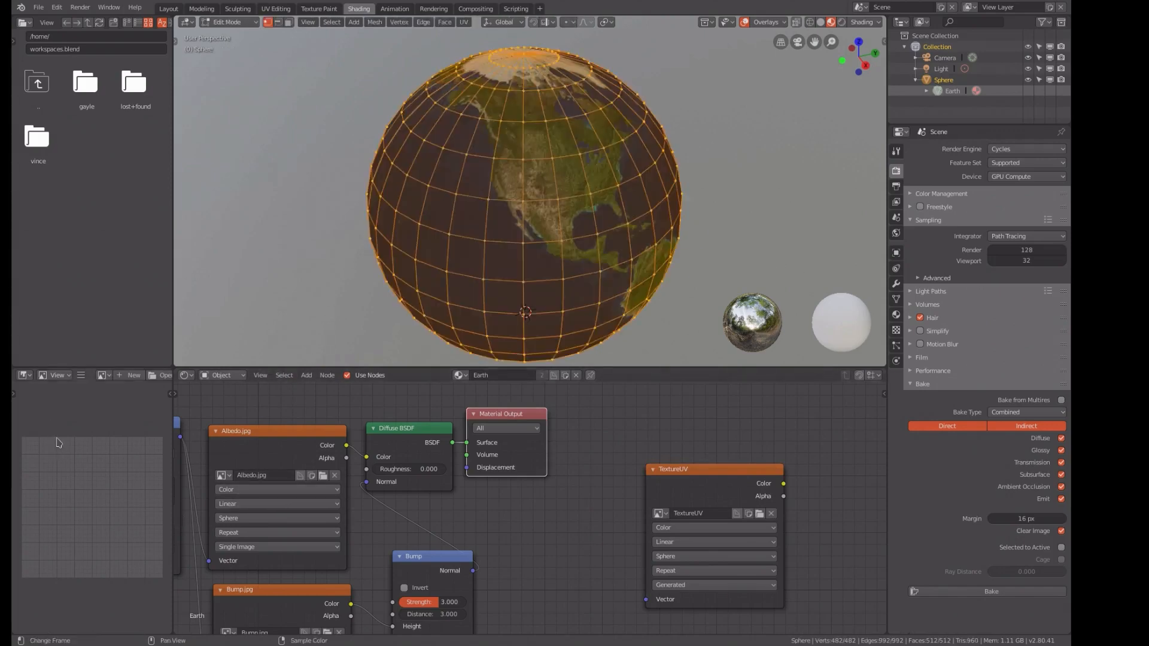
pyautogui.click(24, 375)
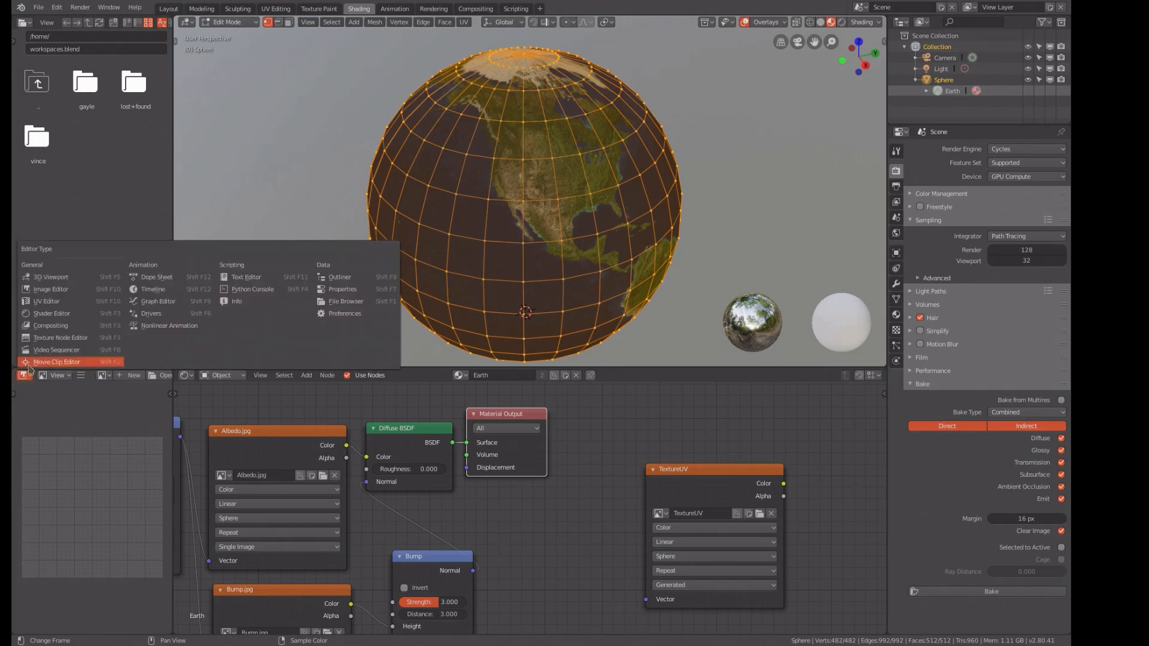
pyautogui.click(48, 302)
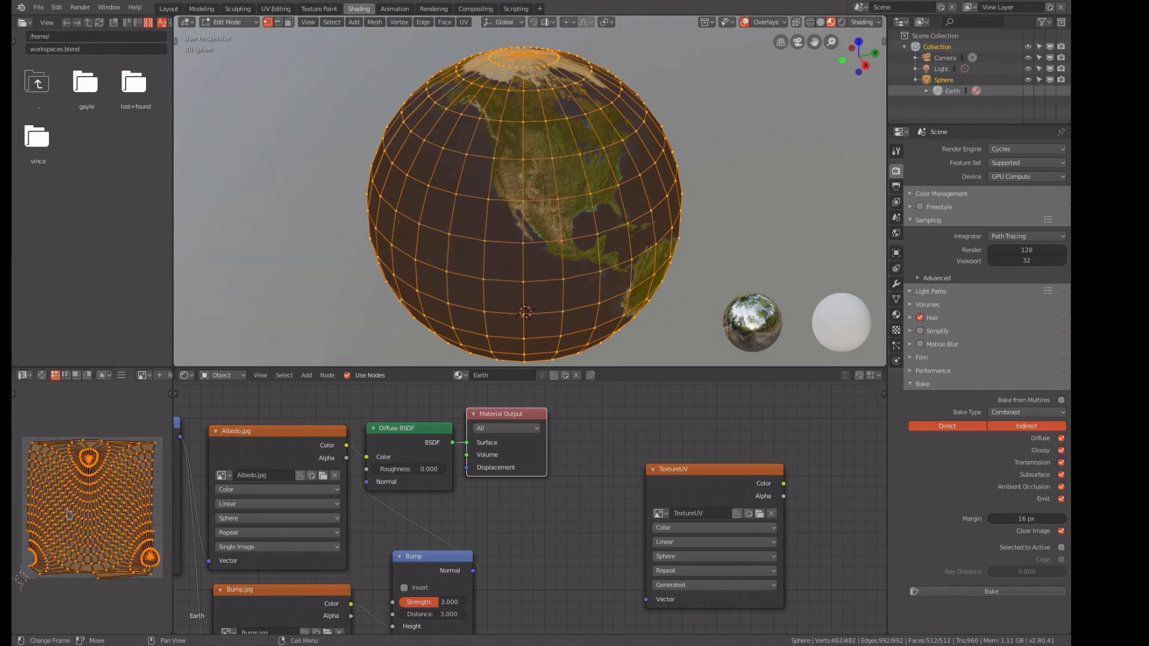
# Step: Return the sphere to Object Mode
pyautogui.hotkey('ctrl', 'Tab')
pyautogui.click(540, 350)
pyautogui.press('Tab')
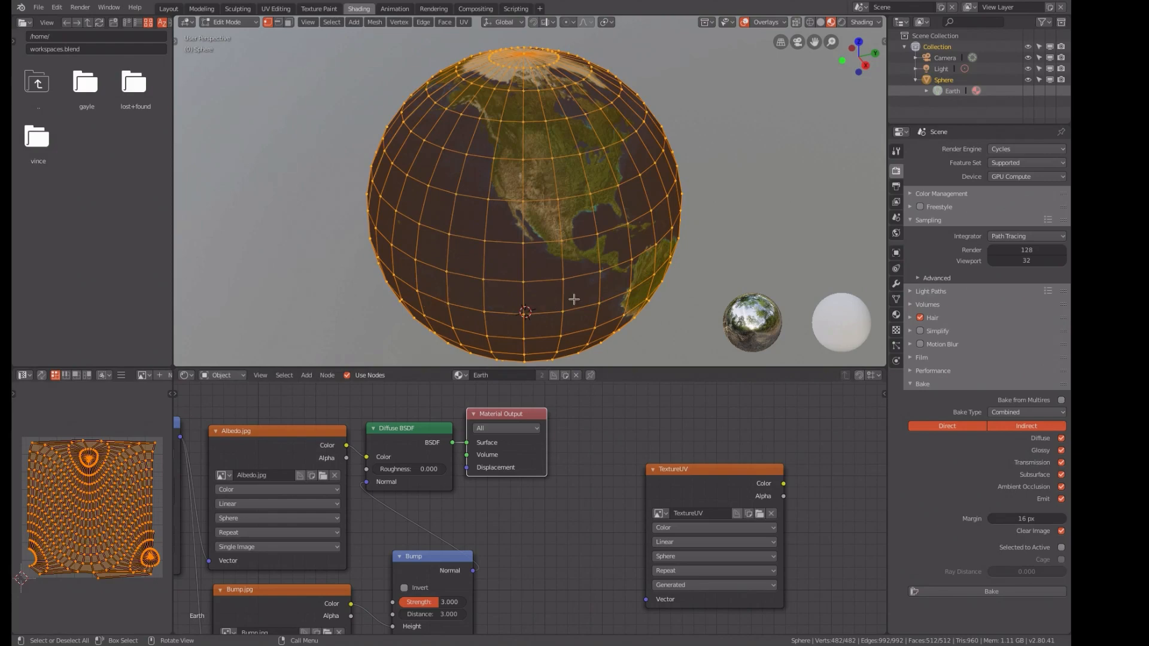
pyautogui.press('Tab')
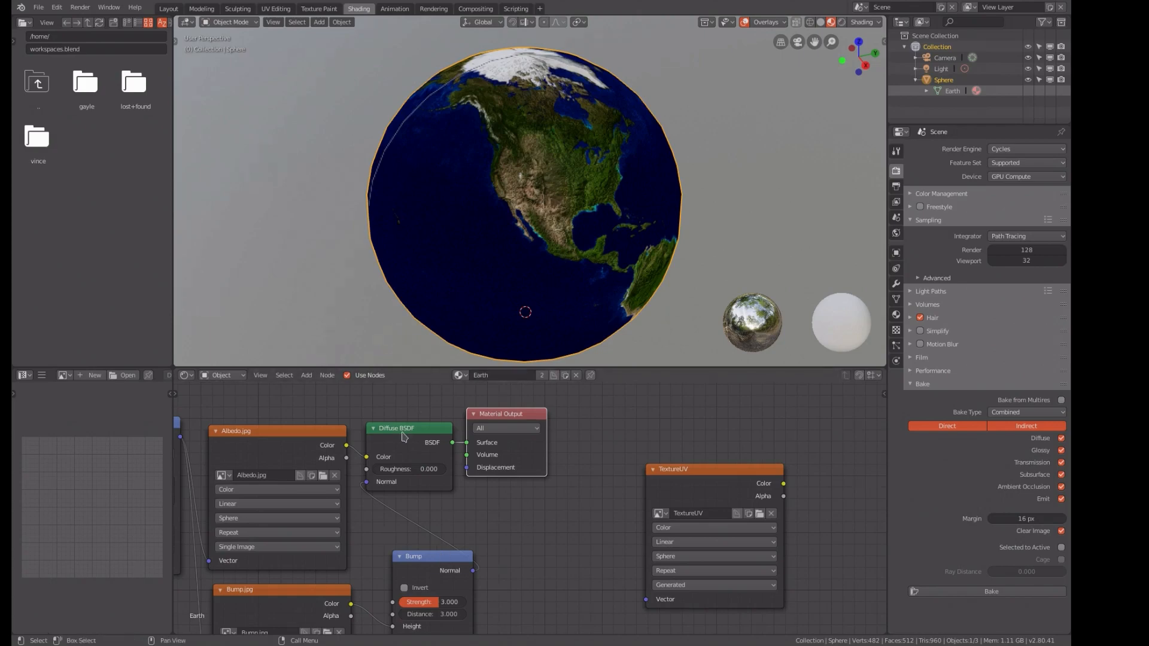
# Step: Set the bake type to Diffuse and bake the Earth material onto the TextureUV image
pyautogui.click(1015, 412)
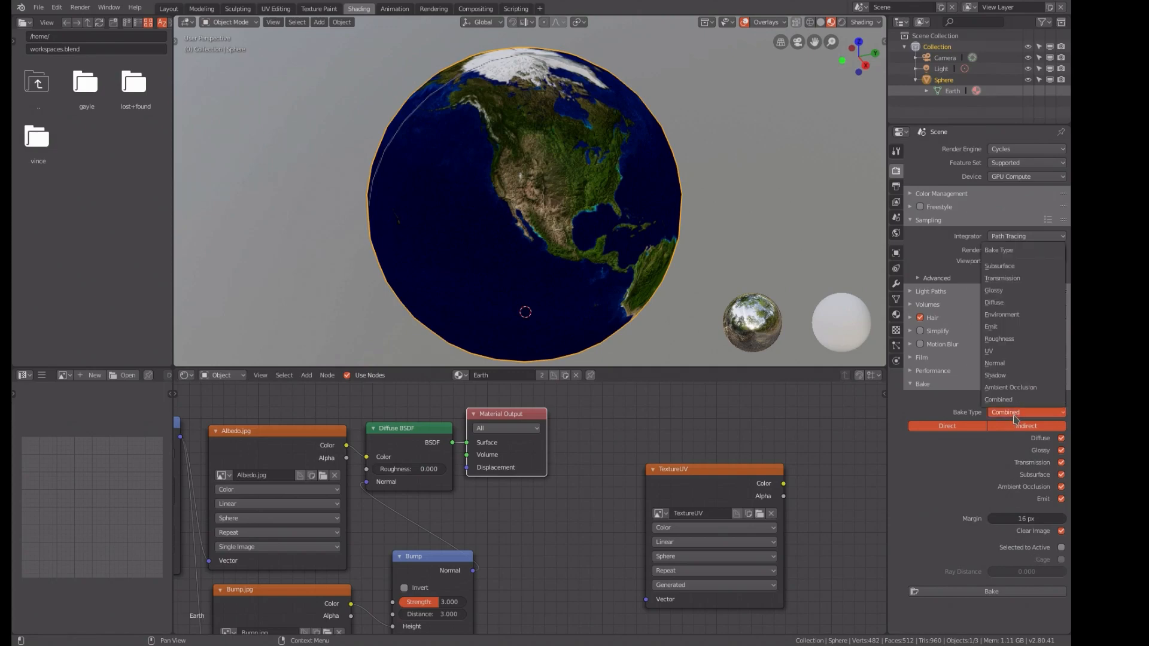
pyautogui.click(1015, 303)
pyautogui.click(991, 519)
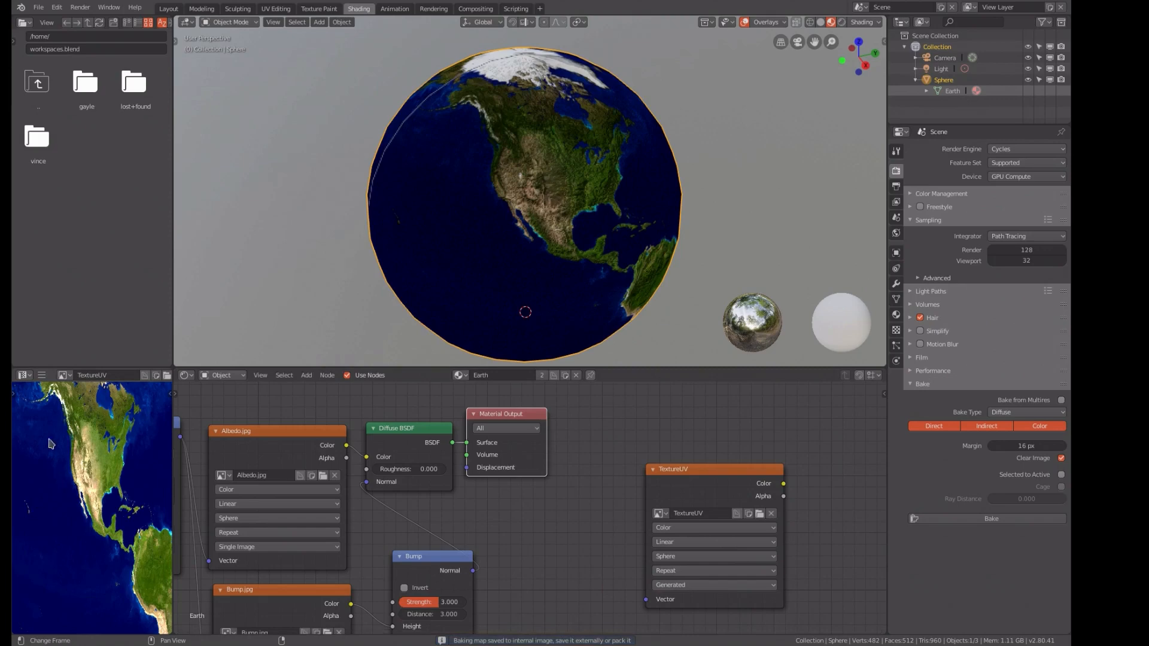
# Step: Save the baked diffuse image as EarthdefuseUV.png in the Earth folder, overwriting the existing file
pyautogui.click(41, 376)
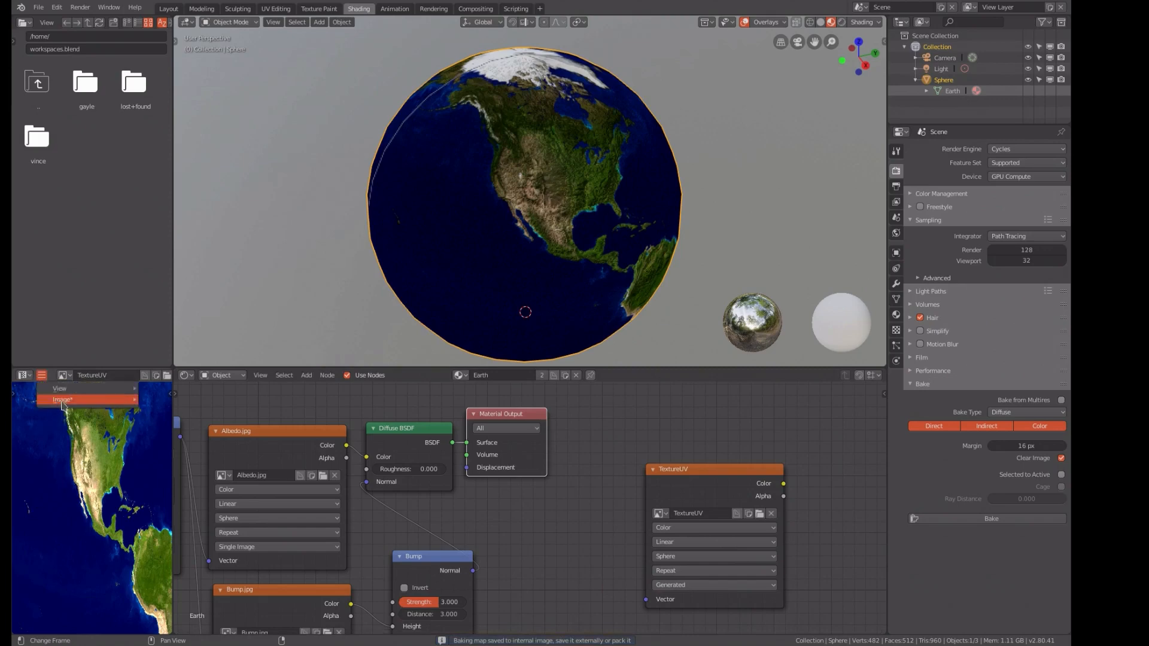
pyautogui.moveTo(62, 405)
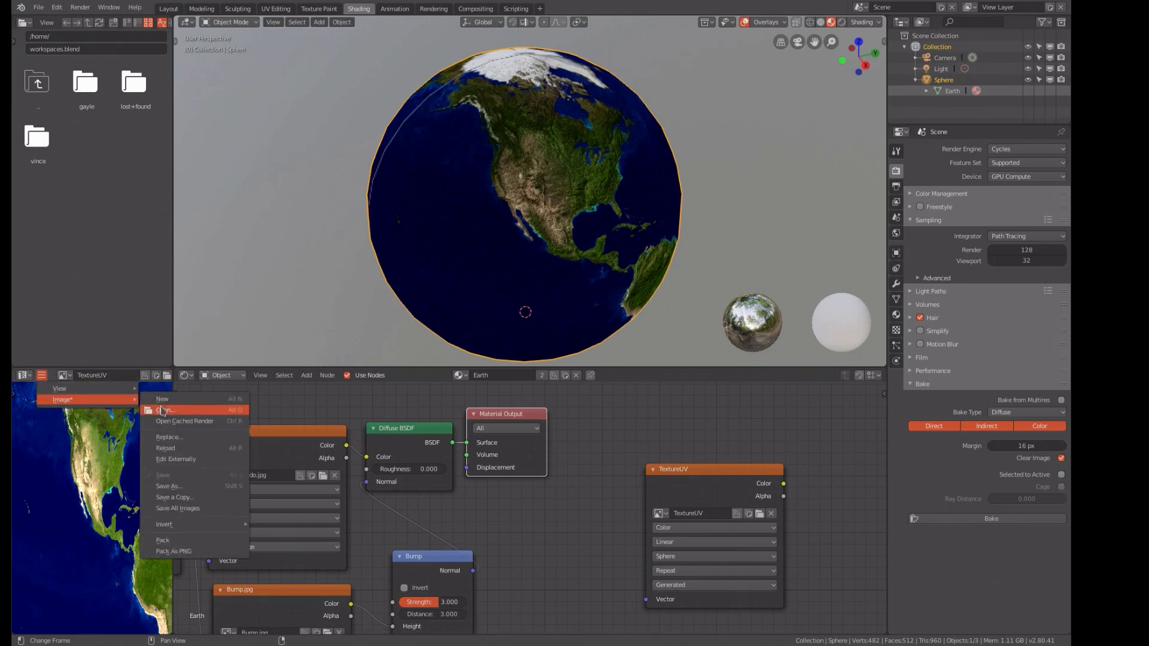
pyautogui.click(168, 487)
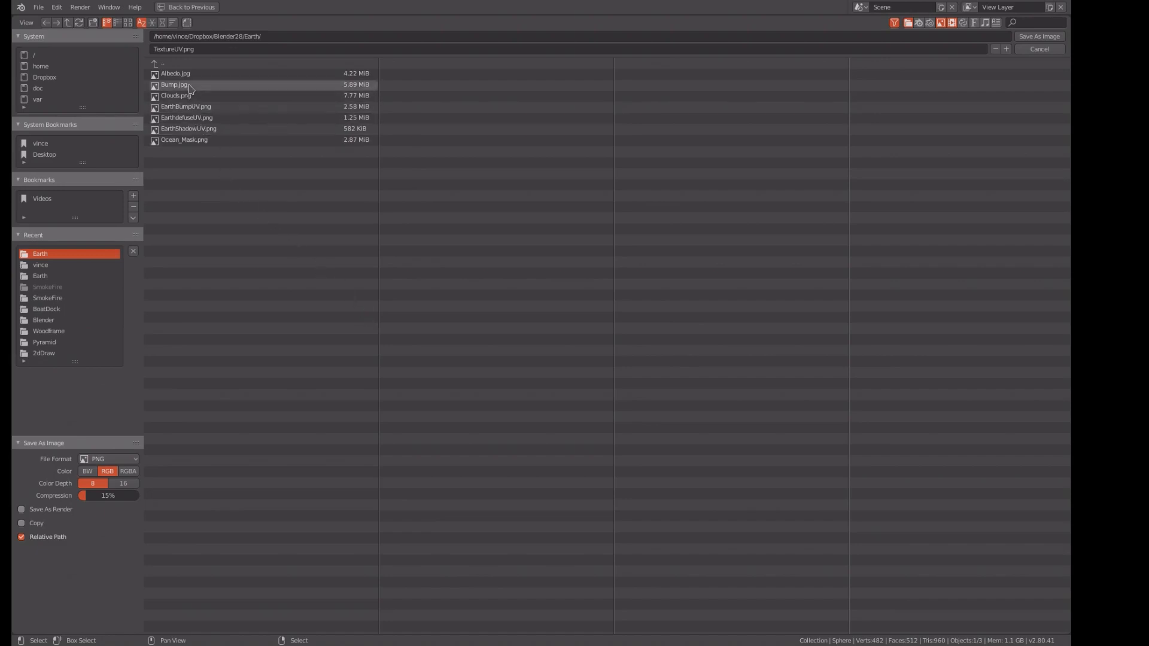
pyautogui.click(189, 119)
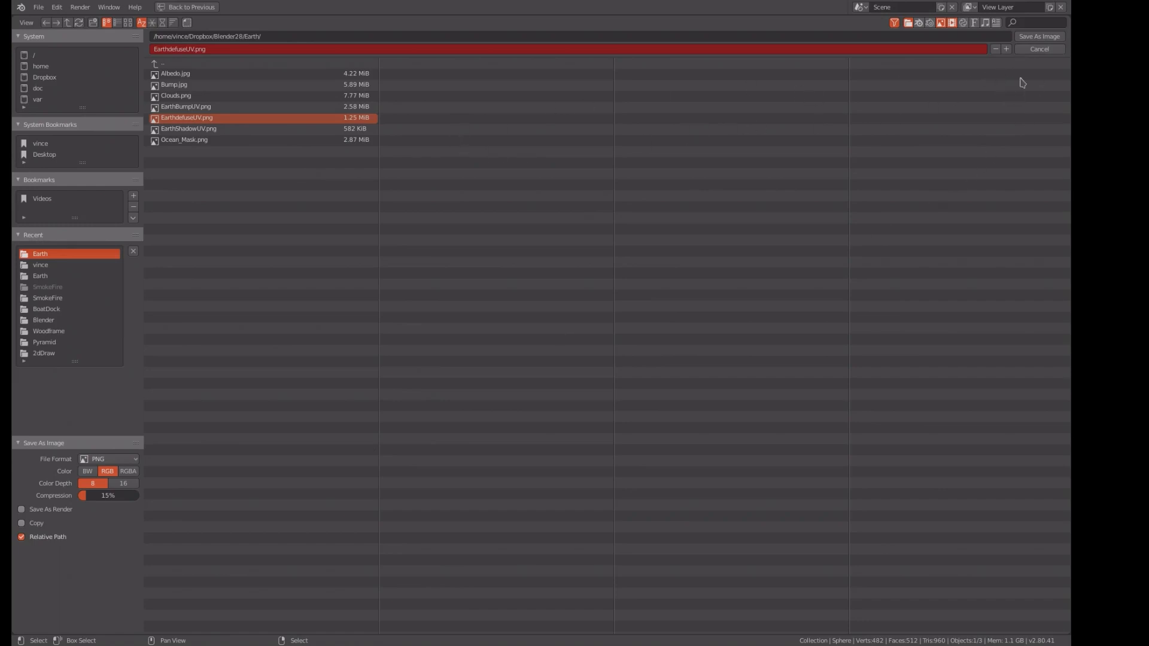
pyautogui.click(1046, 37)
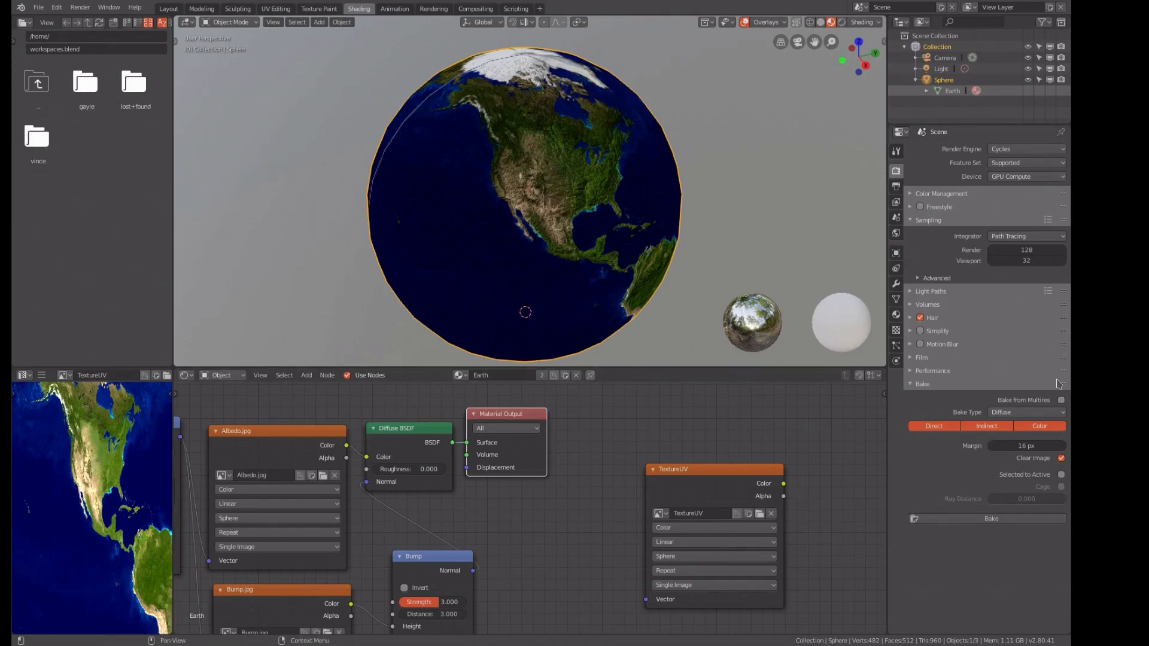
# Step: Set the bake type to Normal and bake the Earth material onto the TextureUV image
pyautogui.click(1033, 413)
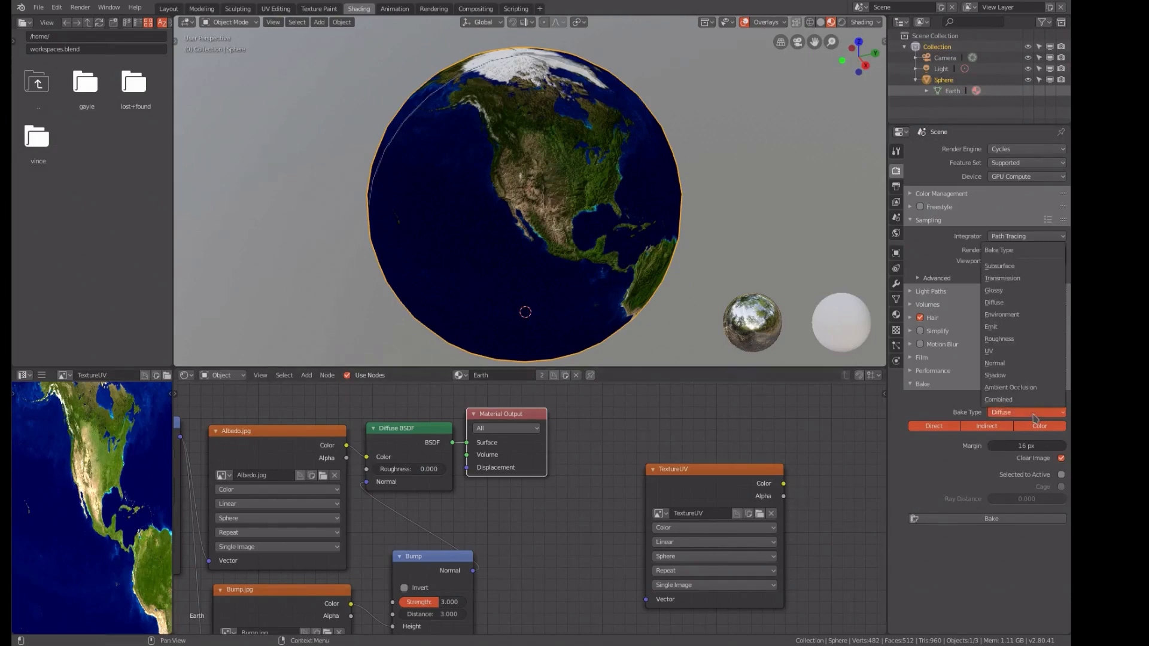
pyautogui.click(1003, 366)
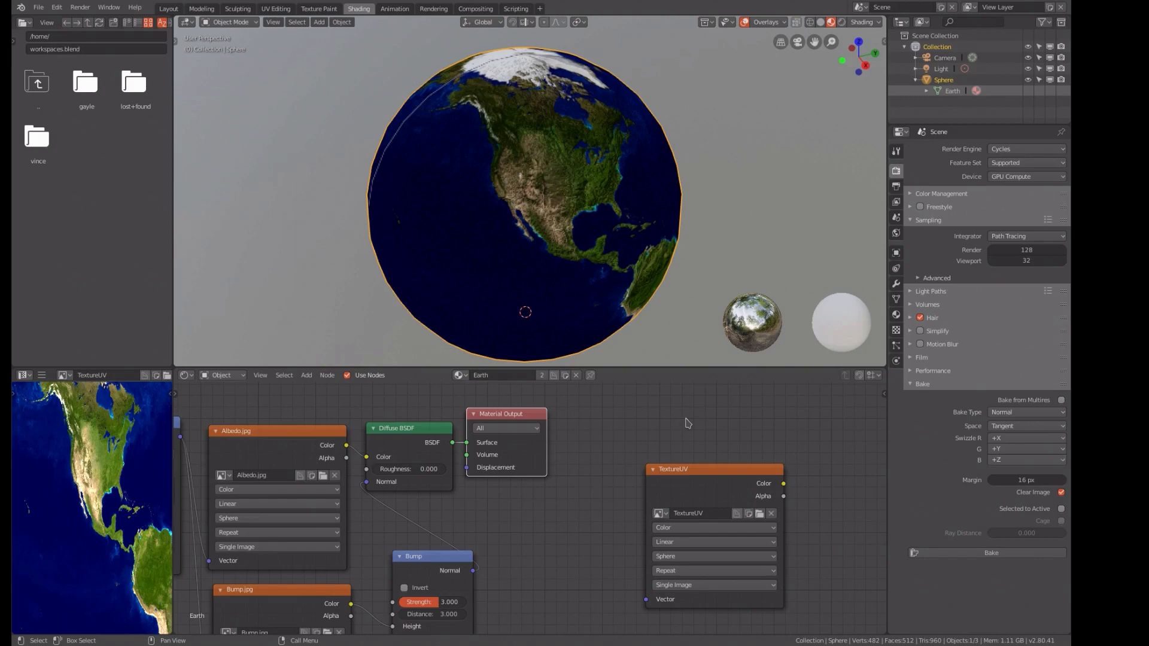
pyautogui.click(1005, 559)
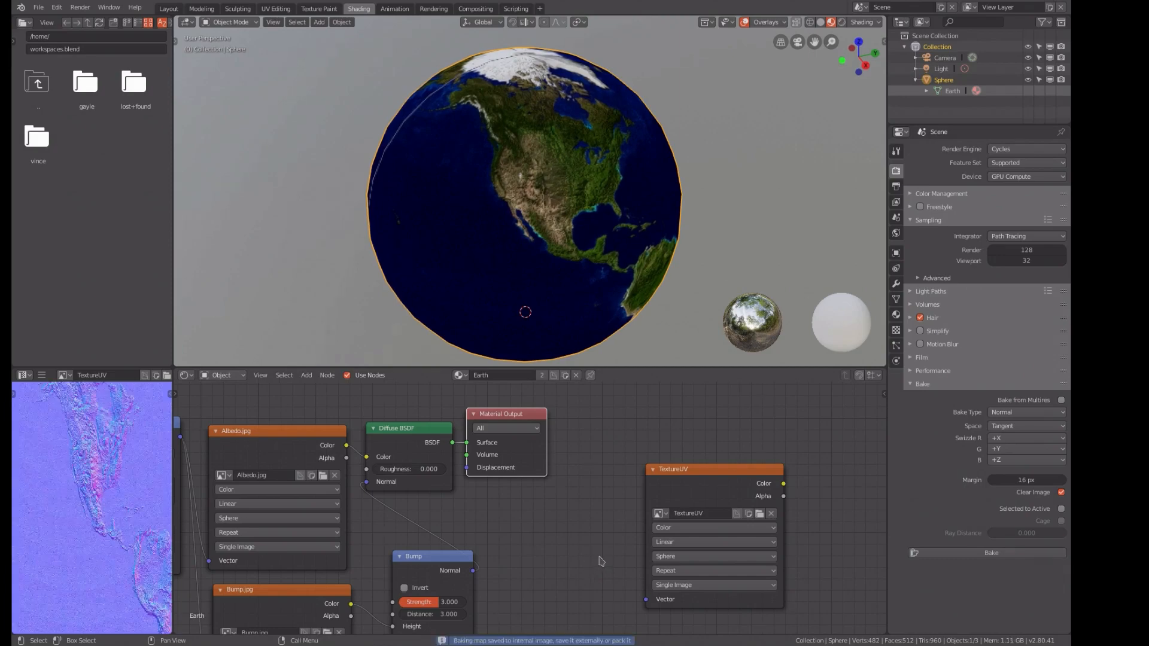
# Step: Examine the baked normal map's relief detail along the continents in the TextureUV image
pyautogui.scroll(-4, 115, 535)
pyautogui.scroll(5, 115, 536)
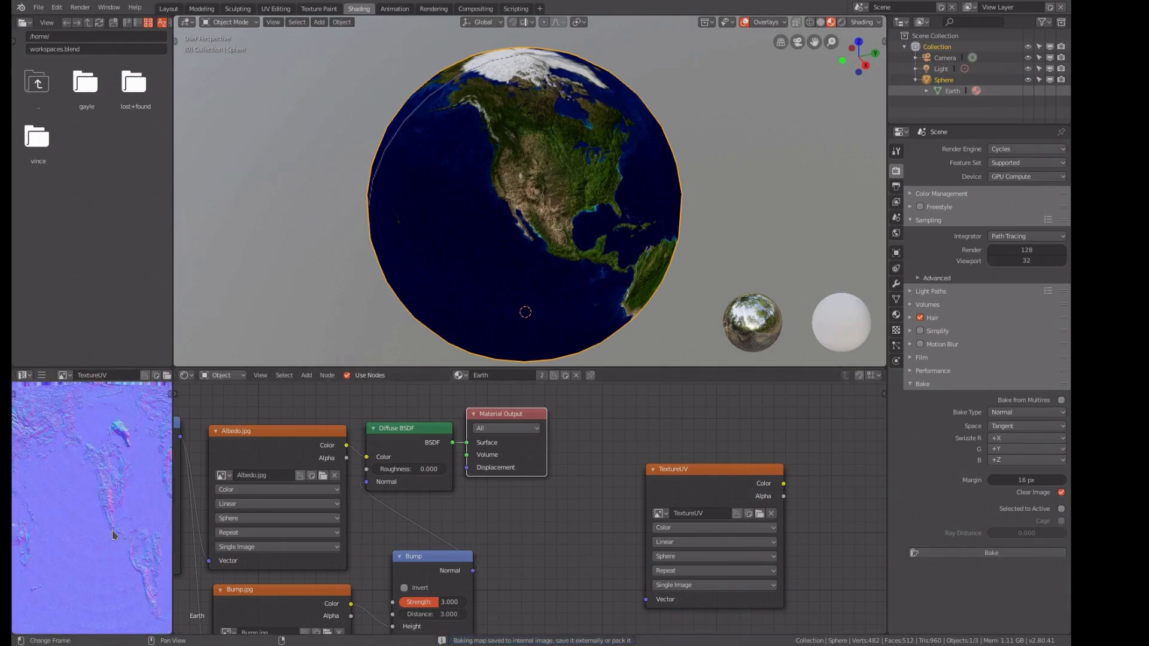
pyautogui.scroll(-3, 110, 527)
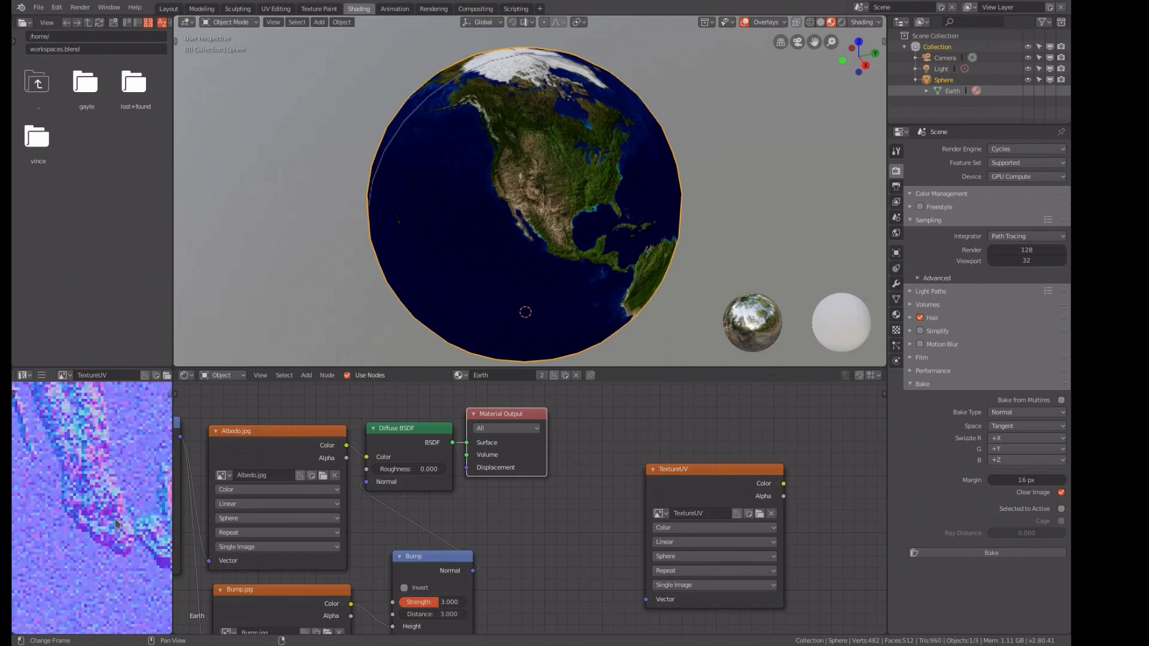
pyautogui.moveTo(111, 500); pyautogui.dragTo(130, 529, button='middle')
pyautogui.scroll(-2, 133, 528)
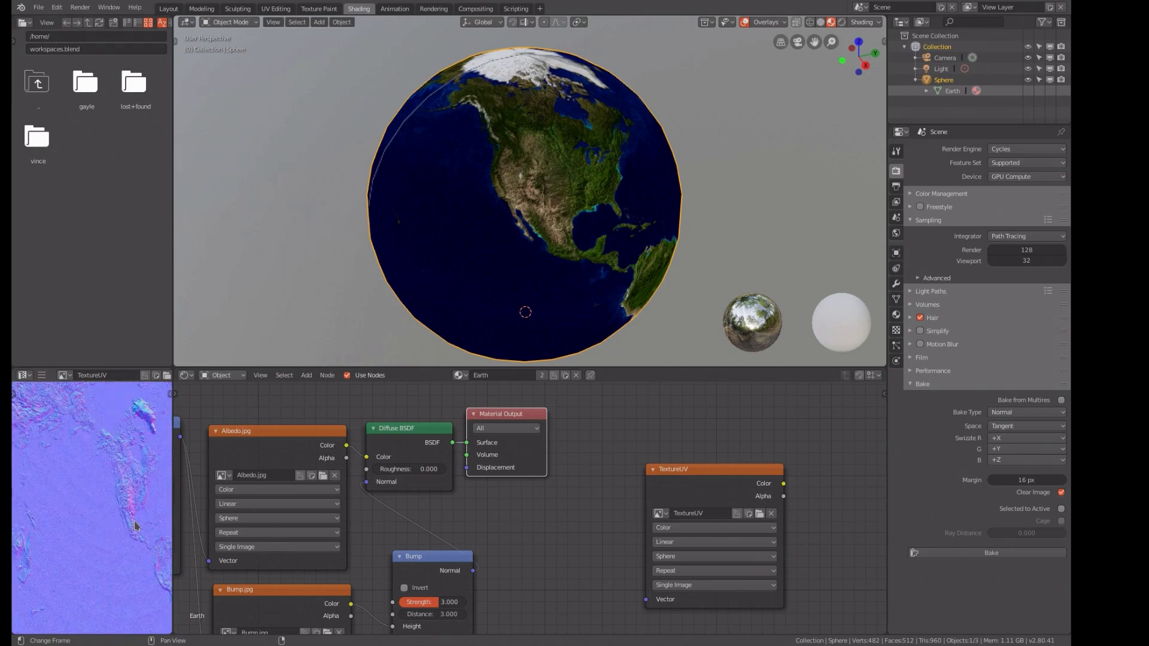
pyautogui.scroll(-2, 133, 524)
pyautogui.scroll(-2, 131, 517)
pyautogui.moveTo(124, 520); pyautogui.dragTo(110, 531, button='middle')
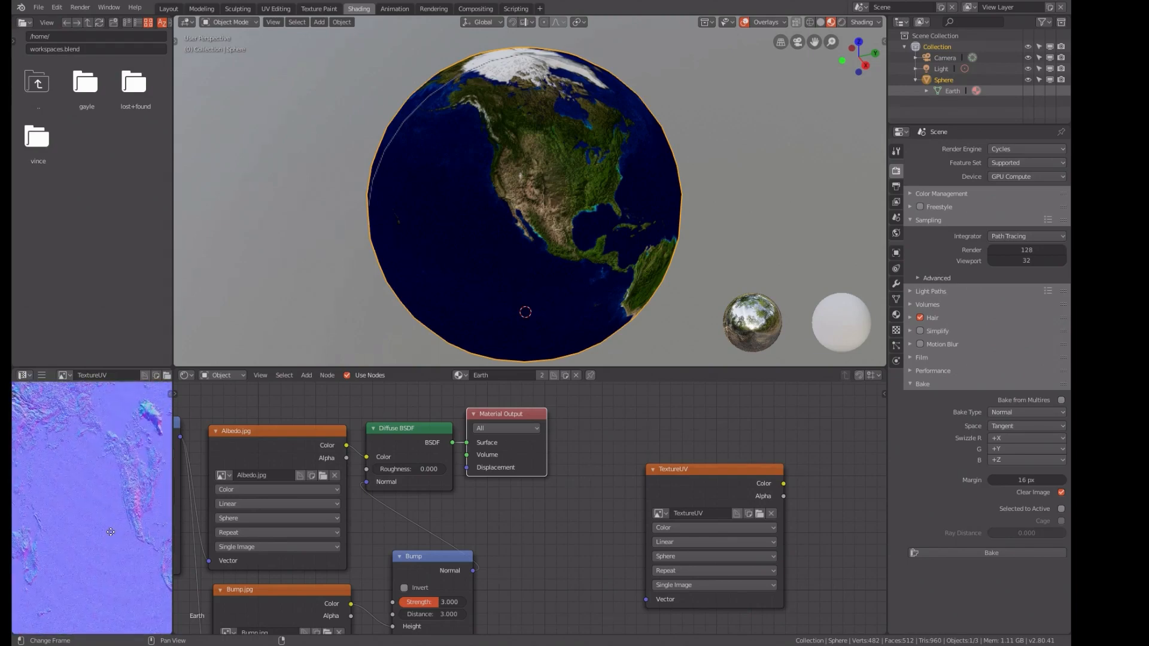
# Step: Save the baked normal map as EarthBumpUV.png in the Earth folder, overwriting the existing file
pyautogui.click(42, 375)
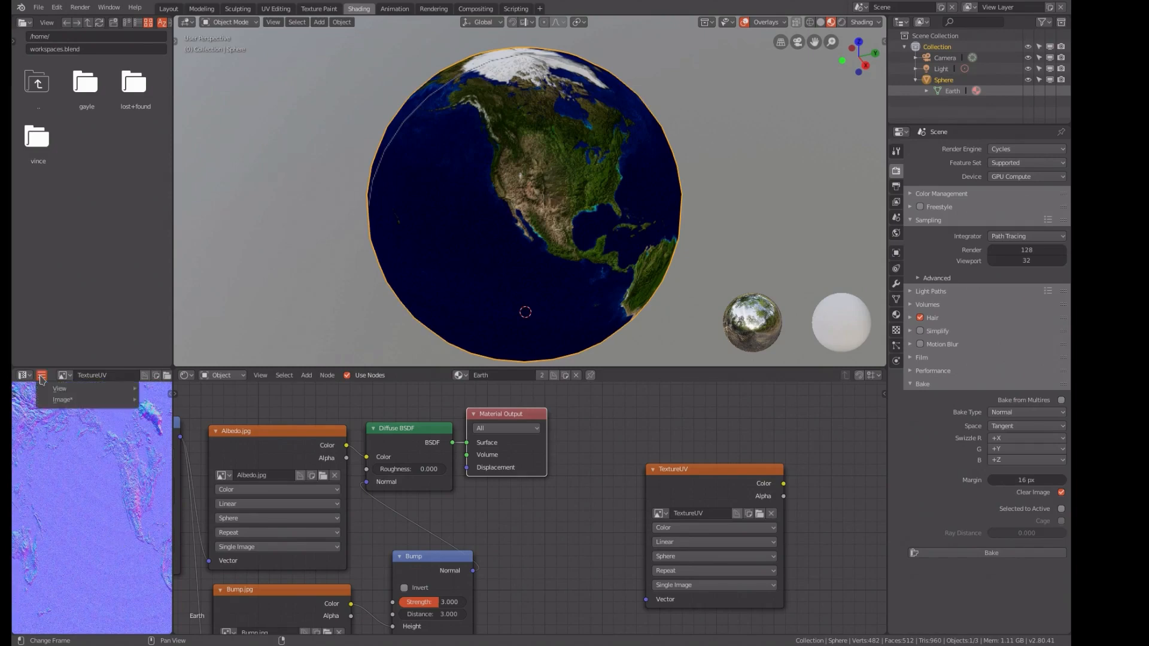
pyautogui.moveTo(63, 405)
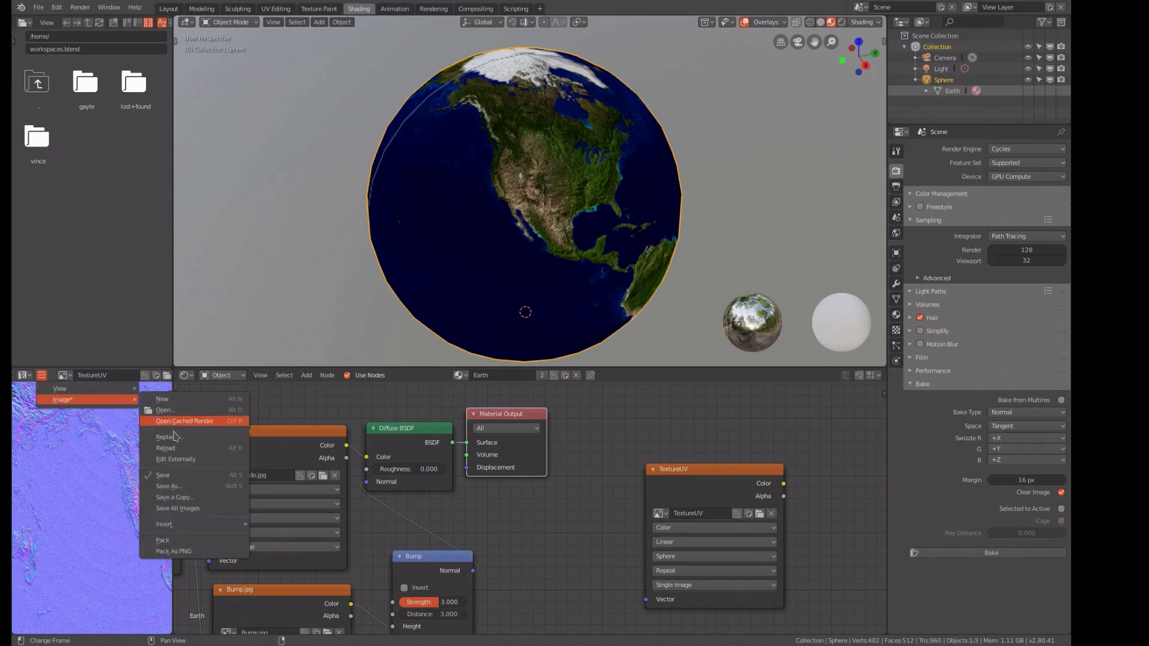
pyautogui.click(170, 486)
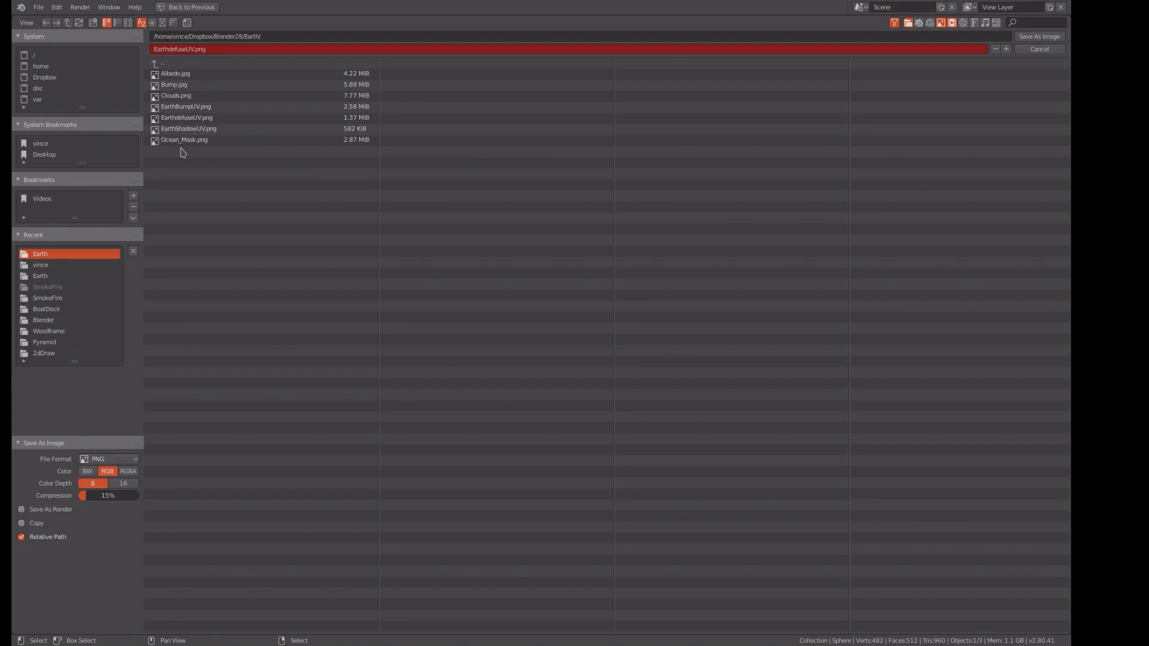
pyautogui.click(187, 109)
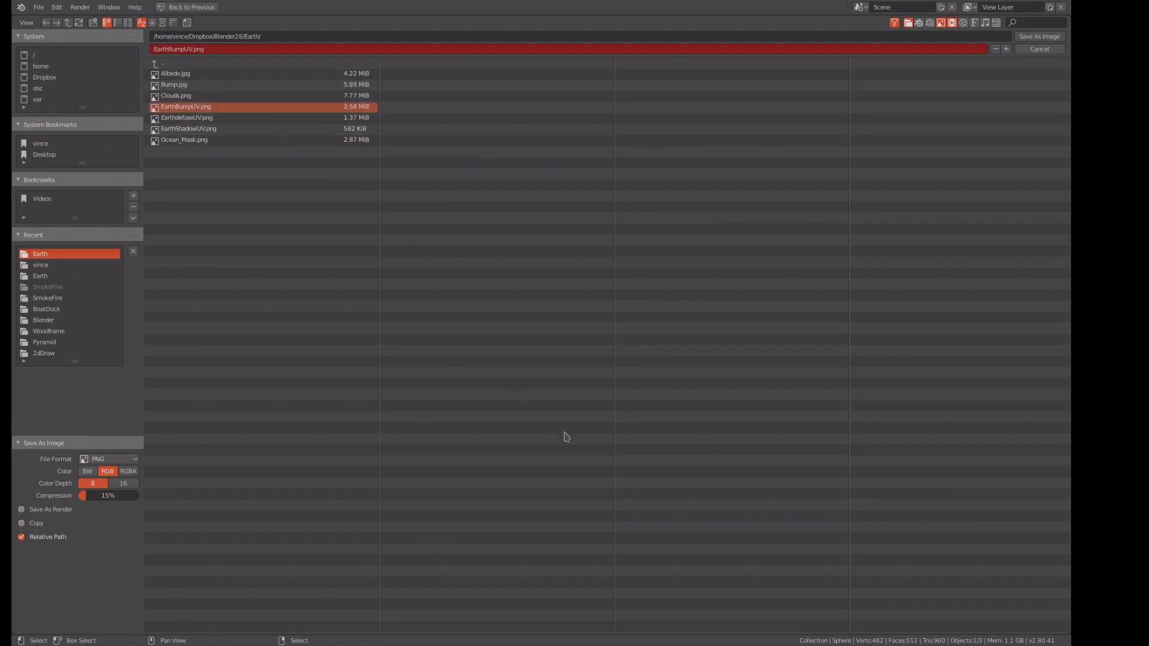
pyautogui.click(1026, 39)
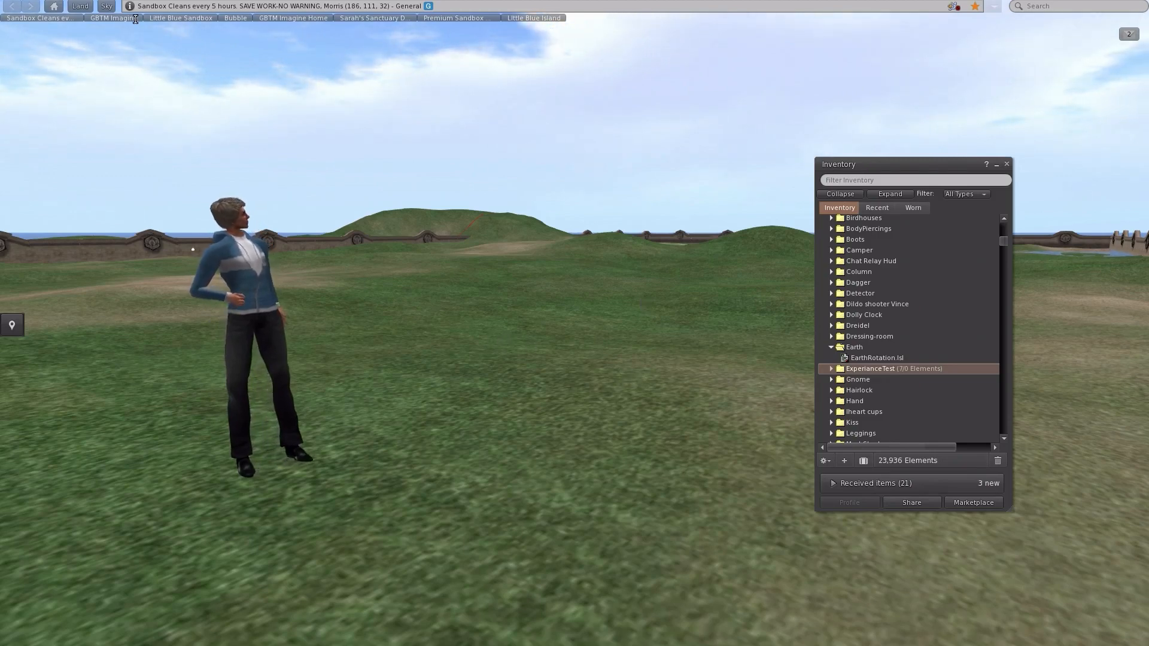
pyautogui.click(109, 1)
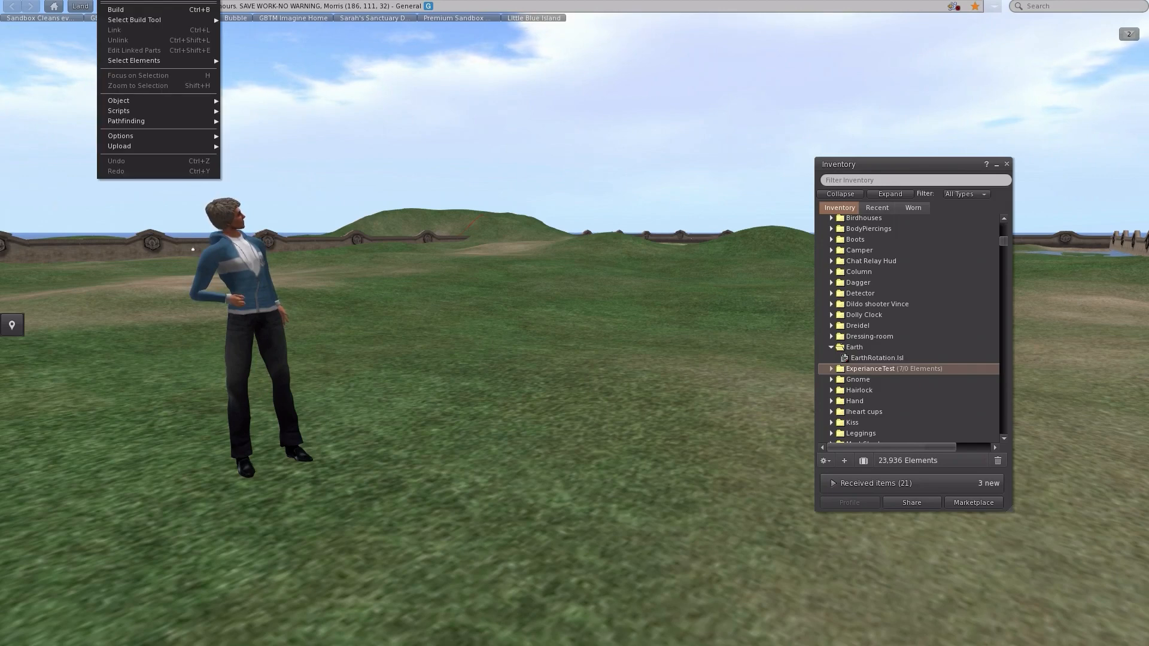
pyautogui.moveTo(120, 149)
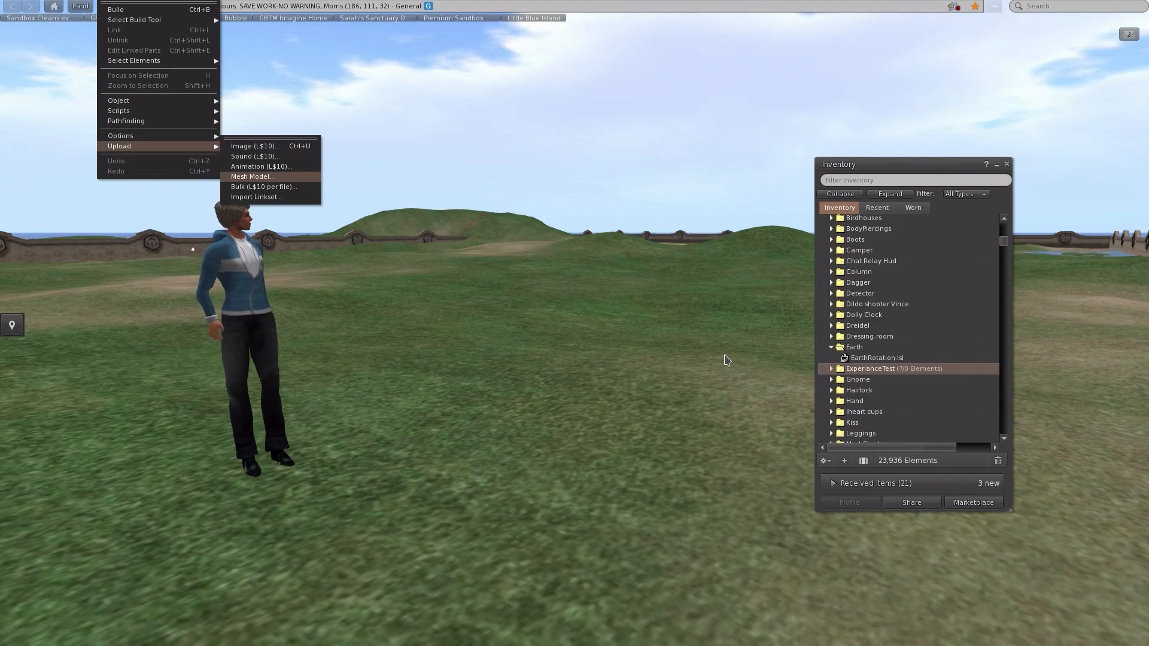
pyautogui.click(777, 503)
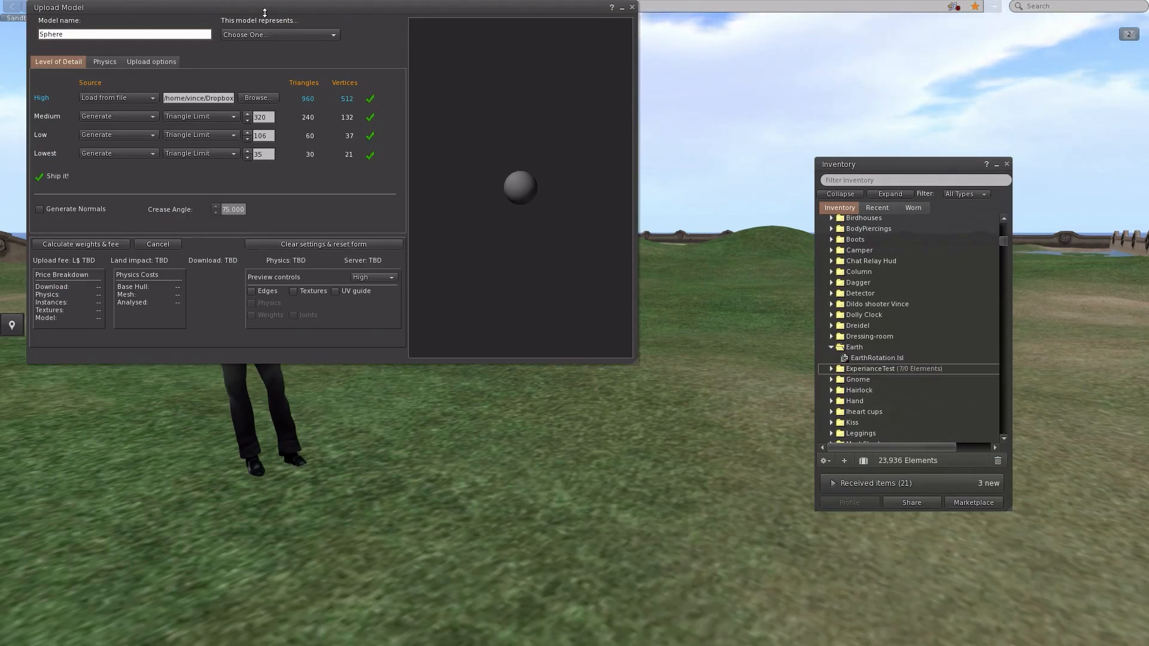
pyautogui.click(89, 117)
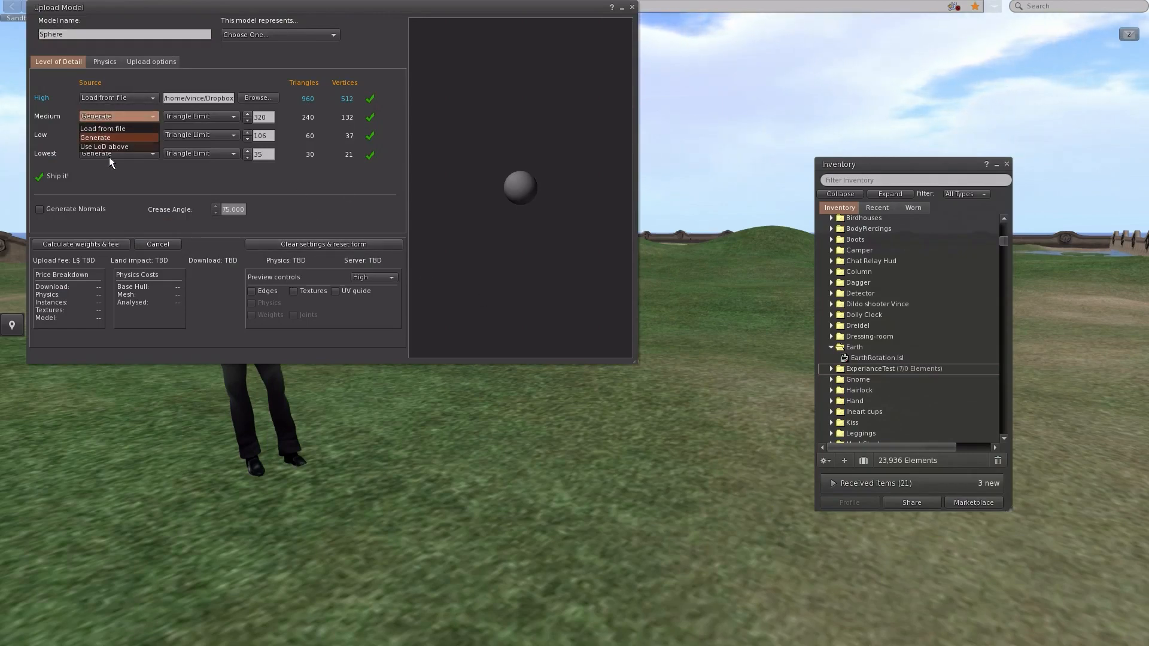
pyautogui.click(109, 155)
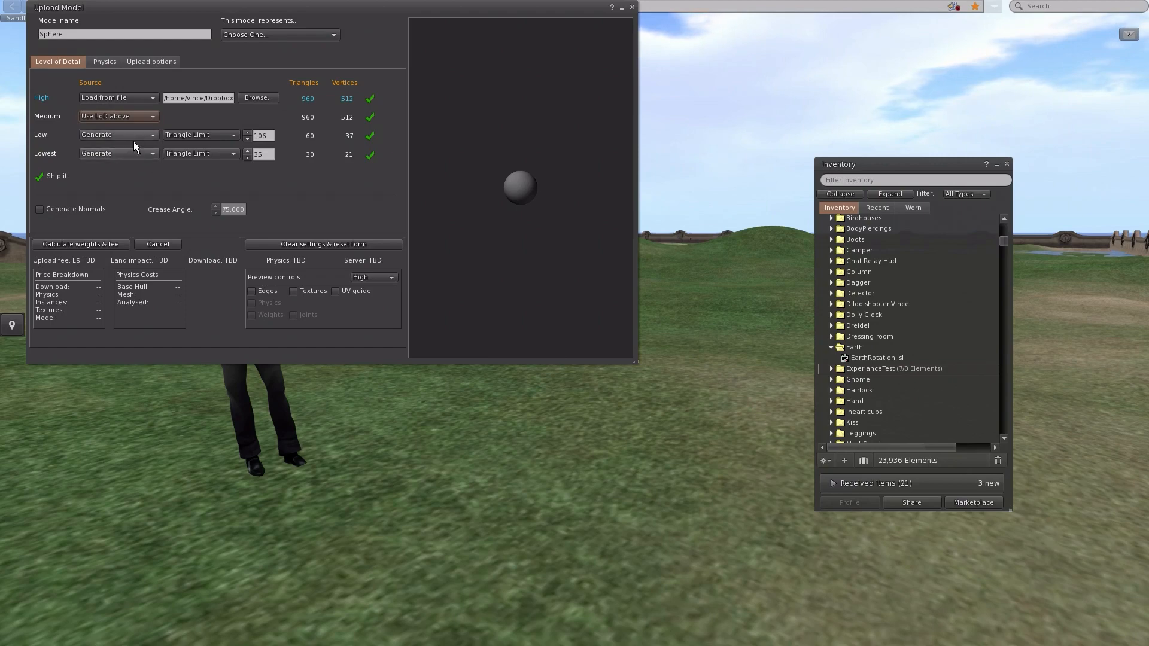
# Step: Switch to Blender and export the scene in Collada format as earth-00.dae, overwriting the existing file in the Earth folder
pyautogui.click(121, 49)
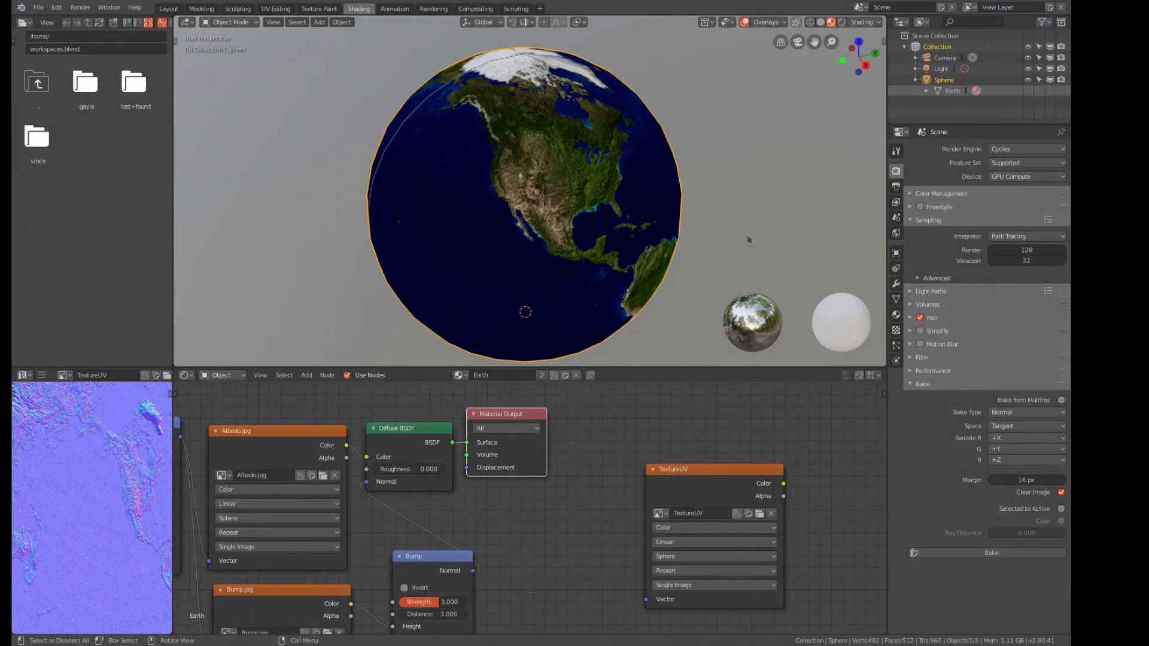
pyautogui.click(950, 91)
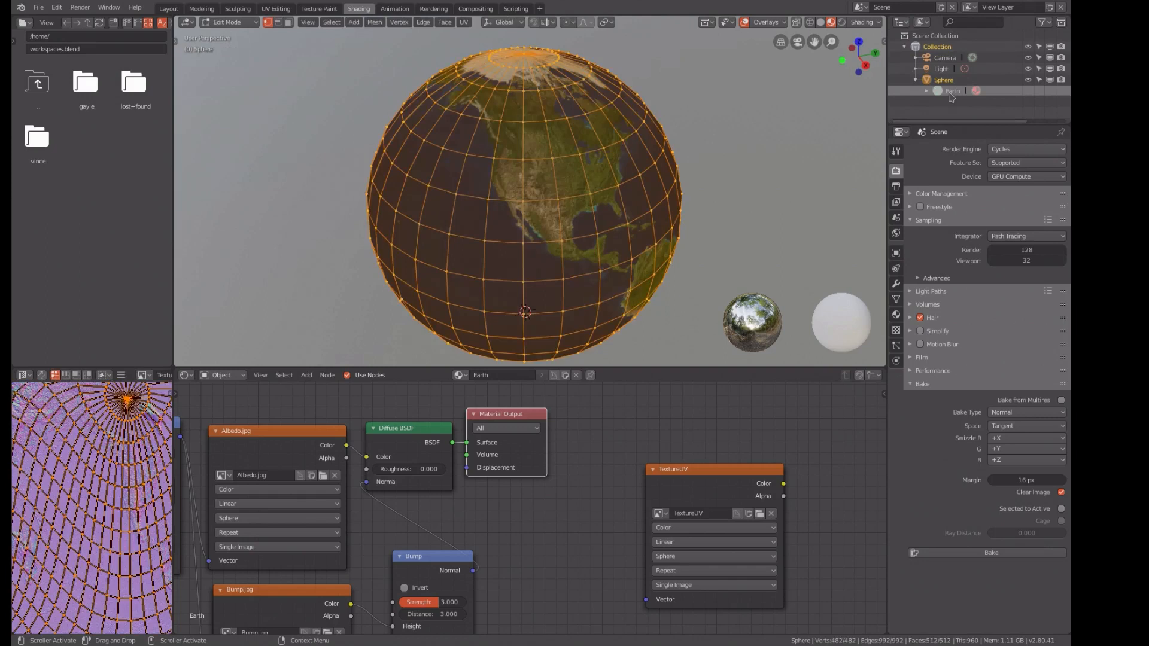
pyautogui.click(951, 92)
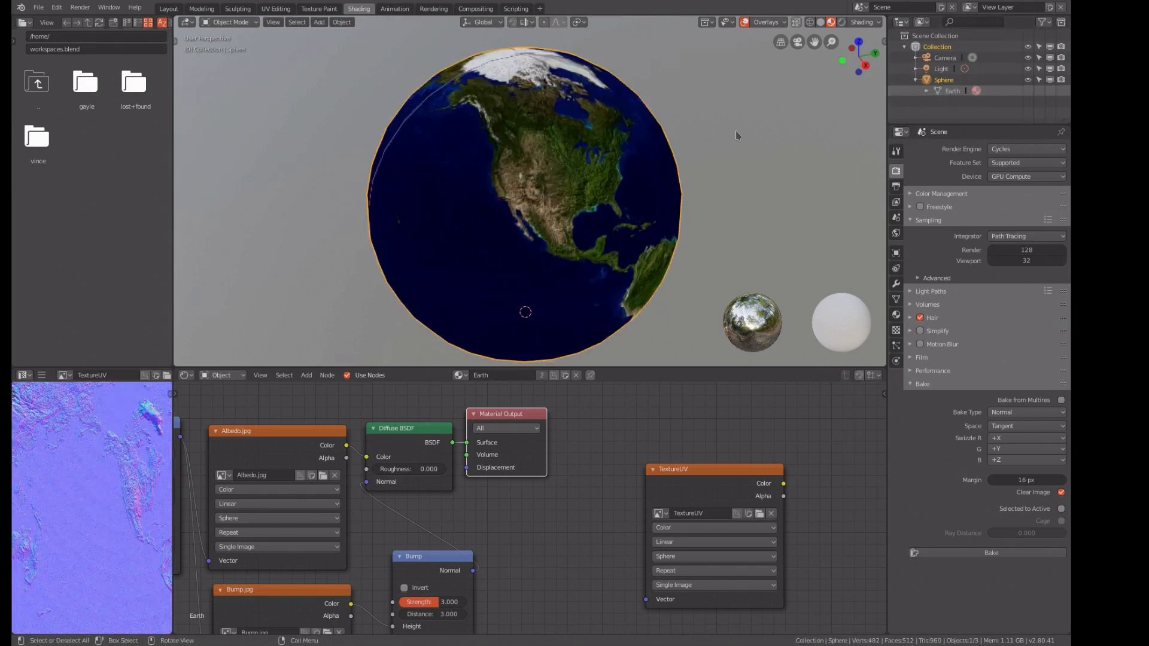
pyautogui.click(39, 9)
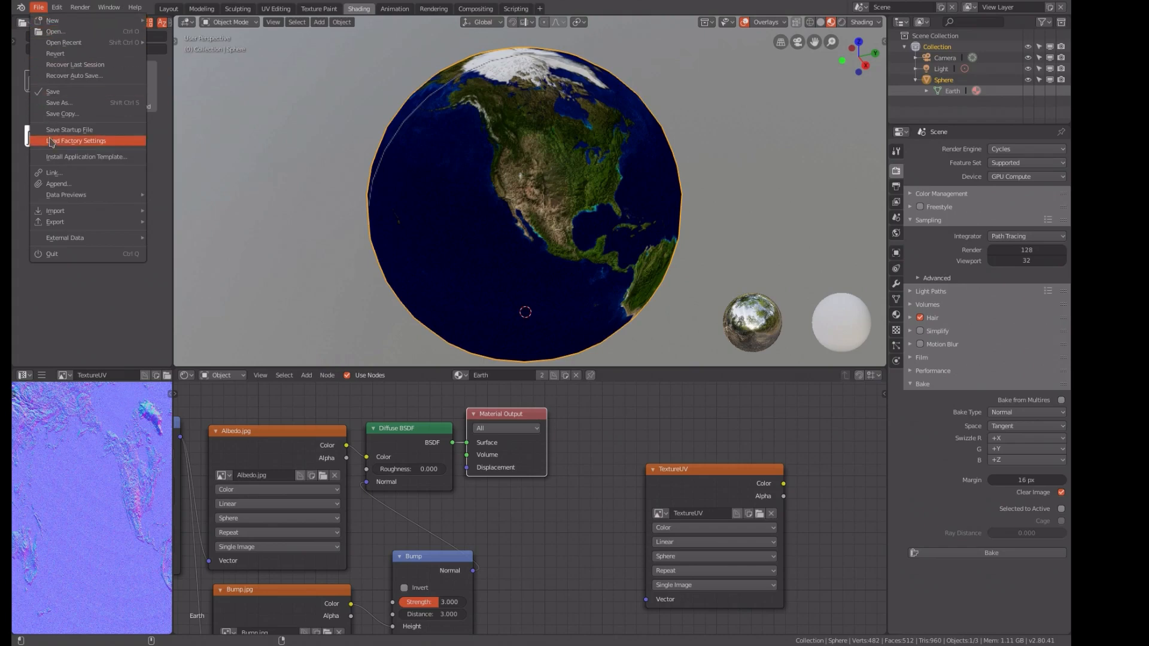
pyautogui.moveTo(60, 229)
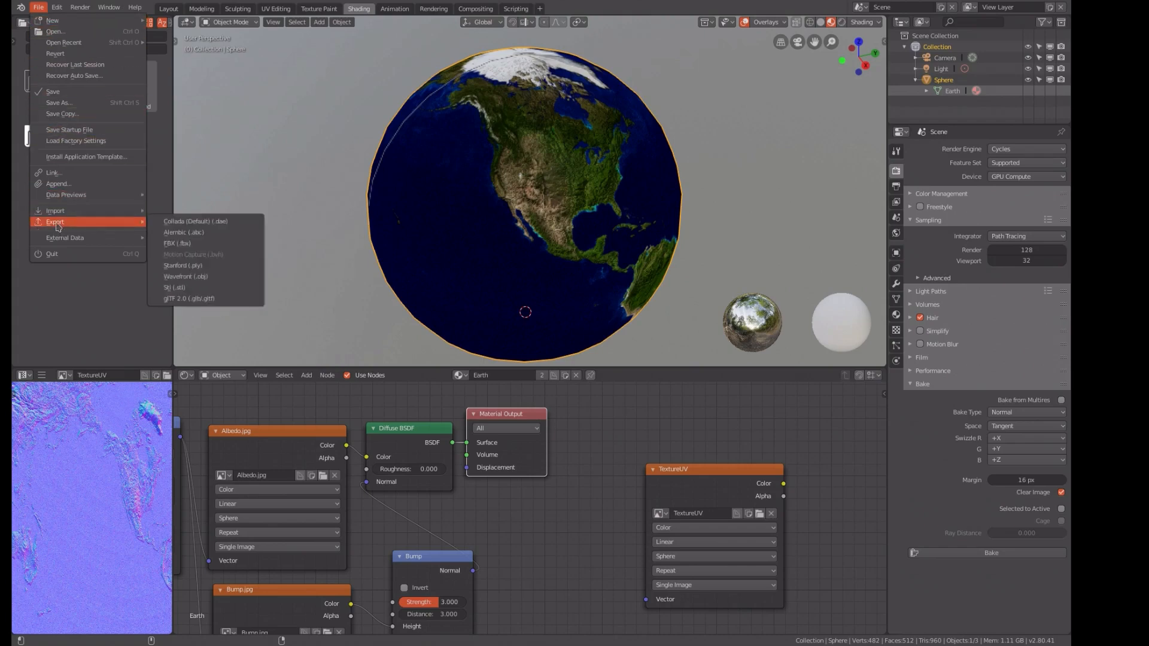
pyautogui.click(231, 222)
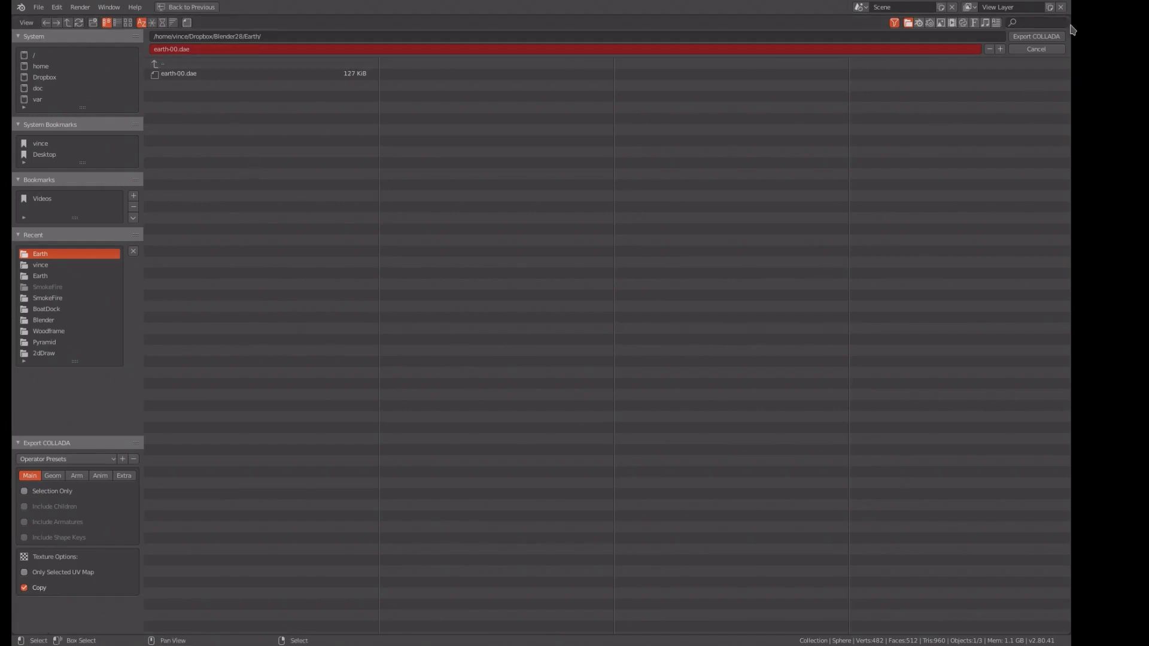
pyautogui.click(1036, 36)
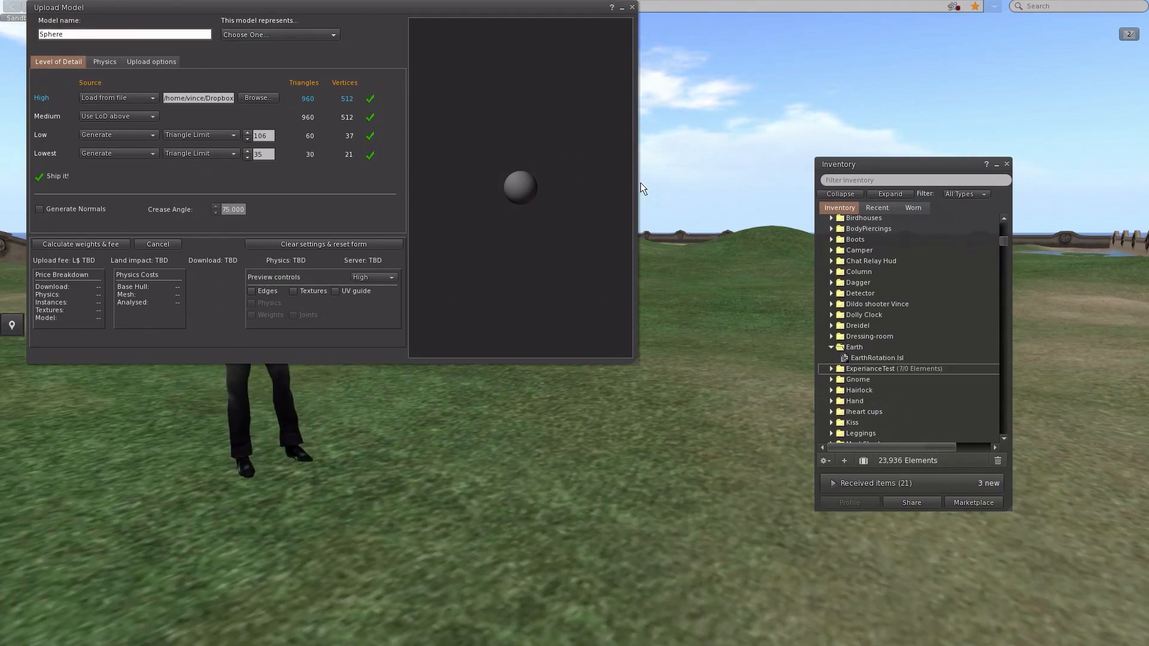
# Step: Switch to the Second Life viewer, discard the old Sphere upload, and load the re-exported Earth mesh model for upload
pyautogui.click(632, 8)
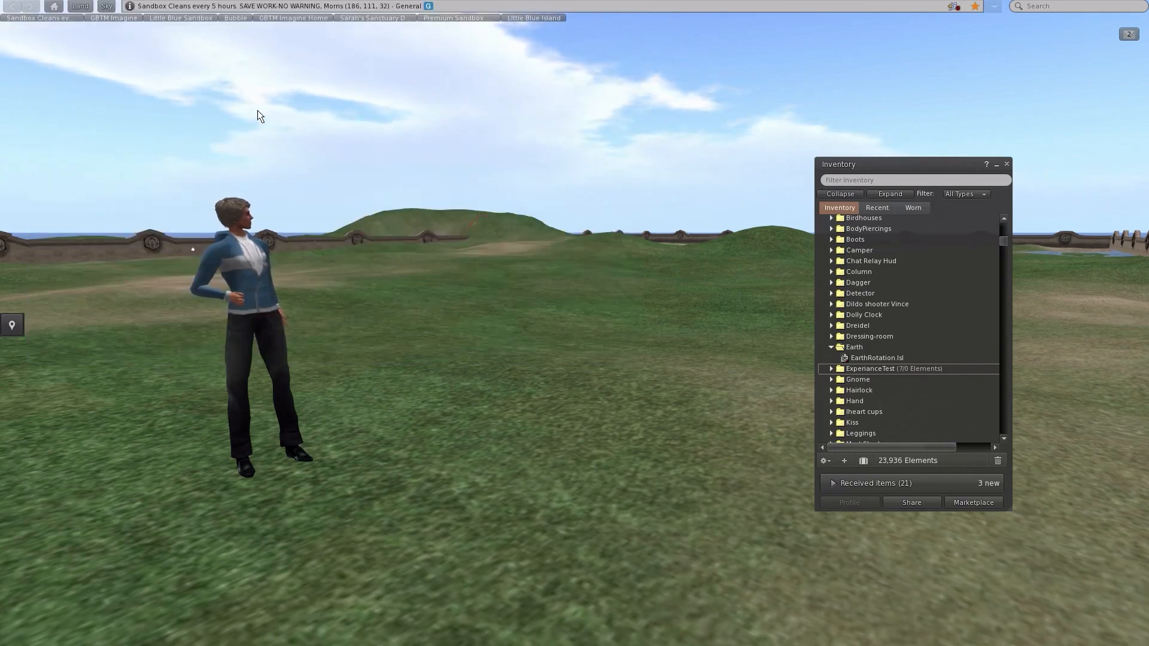
pyautogui.click(109, 0)
pyautogui.moveTo(162, 148)
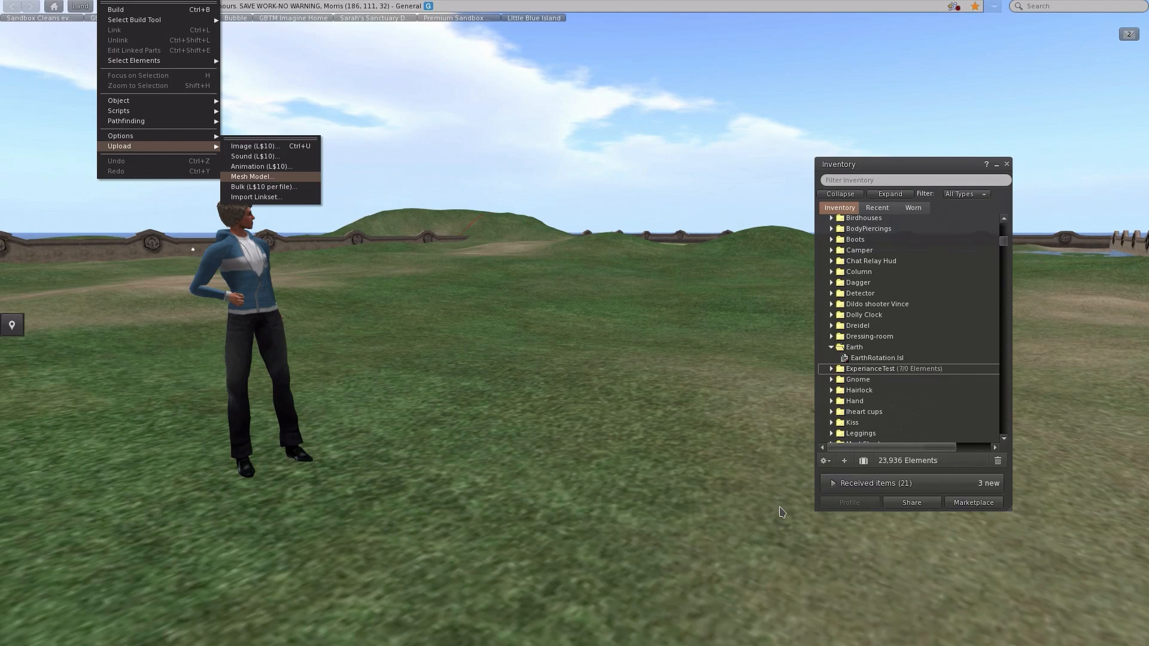
pyautogui.click(252, 177)
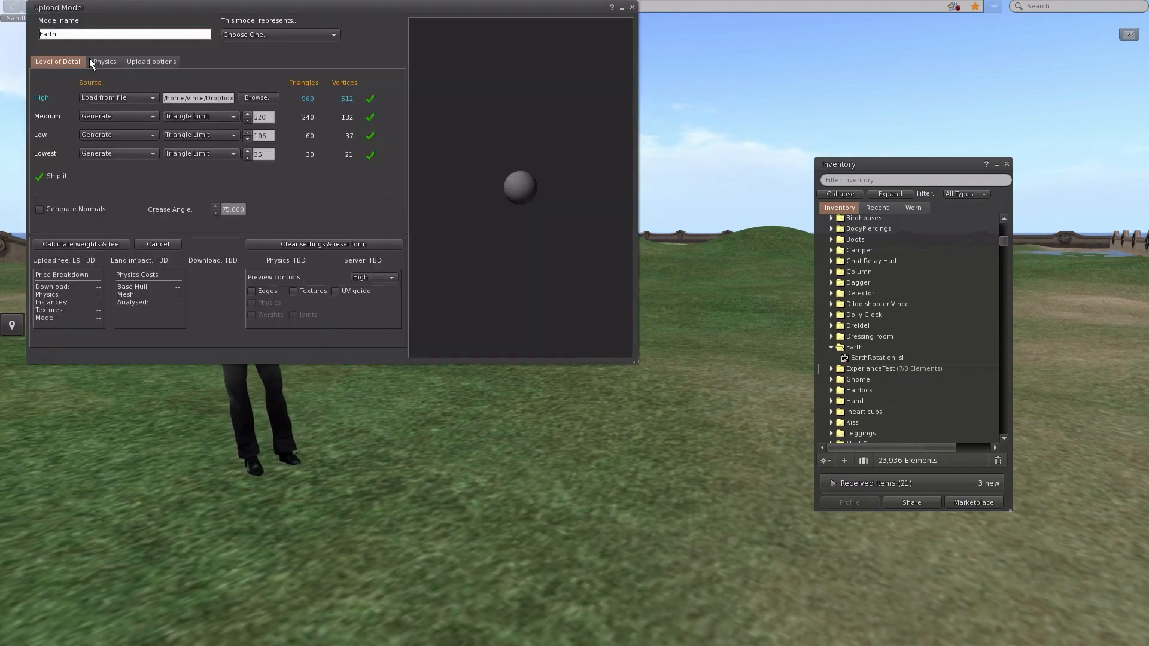
# Step: Set what the Earth model represents to "Not really any of these"
pyautogui.click(235, 35)
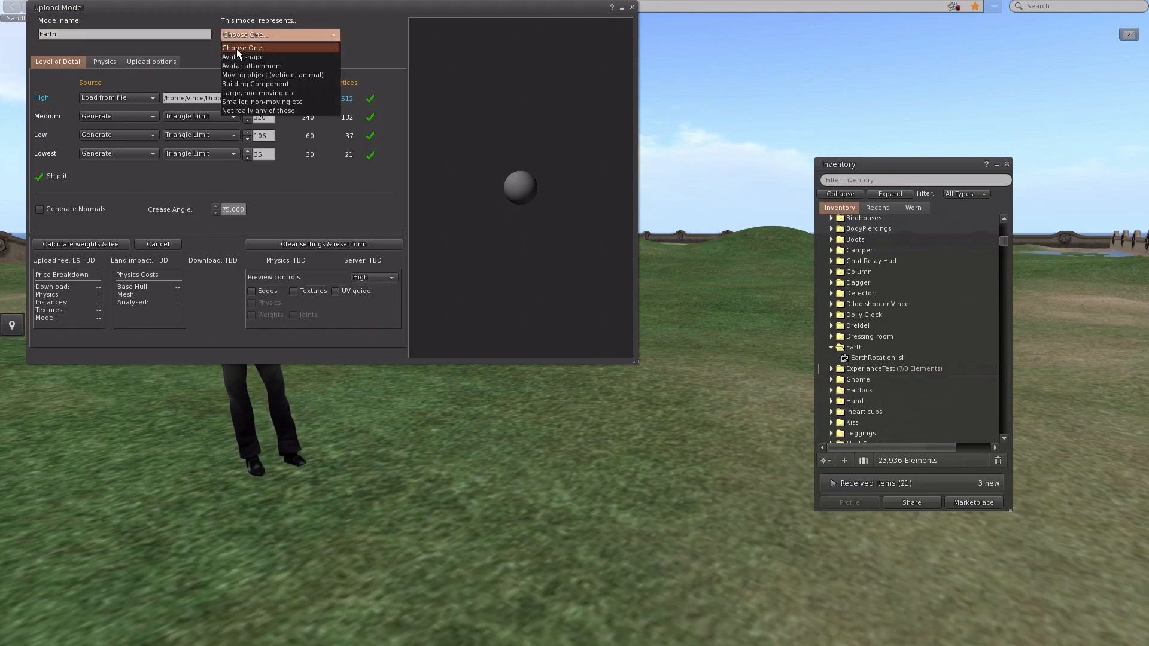
pyautogui.click(249, 116)
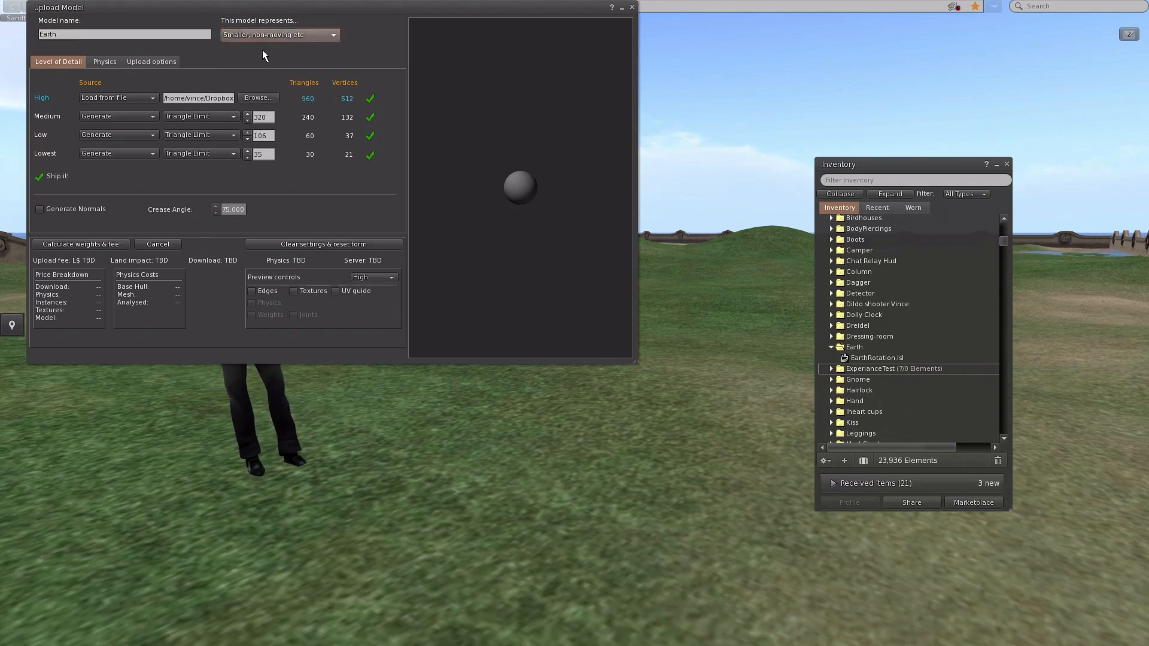
pyautogui.click(261, 36)
pyautogui.click(262, 122)
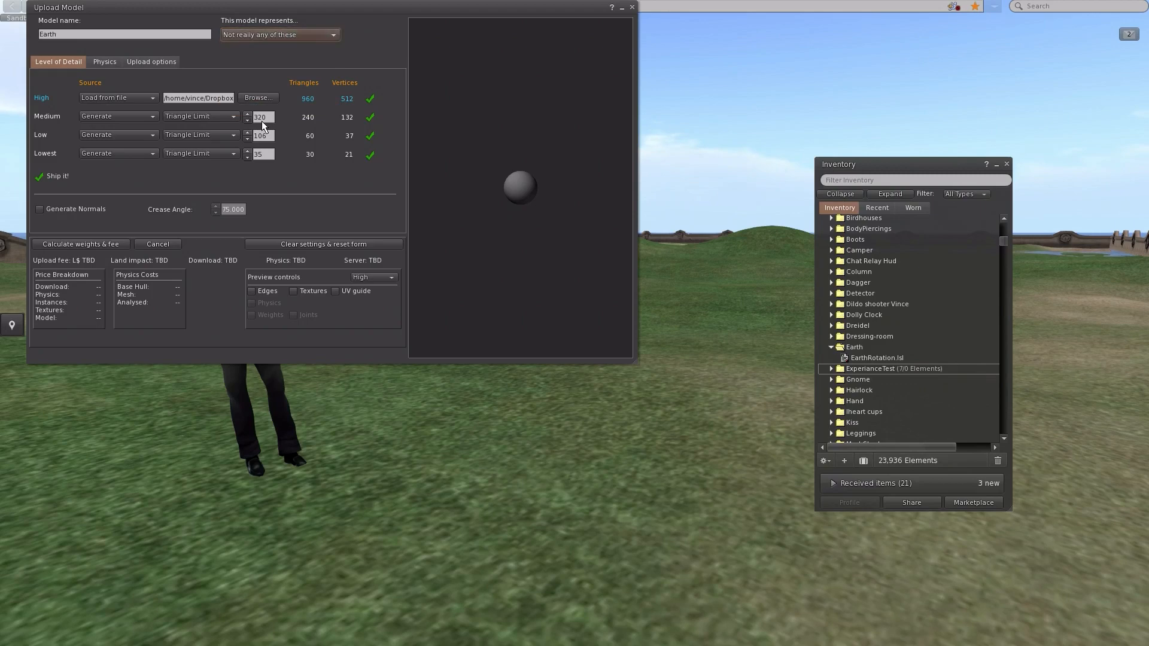
# Step: Set the medium level of detail to Use LoD above, calculate the weights and fee, and upload the Earth model
pyautogui.click(124, 118)
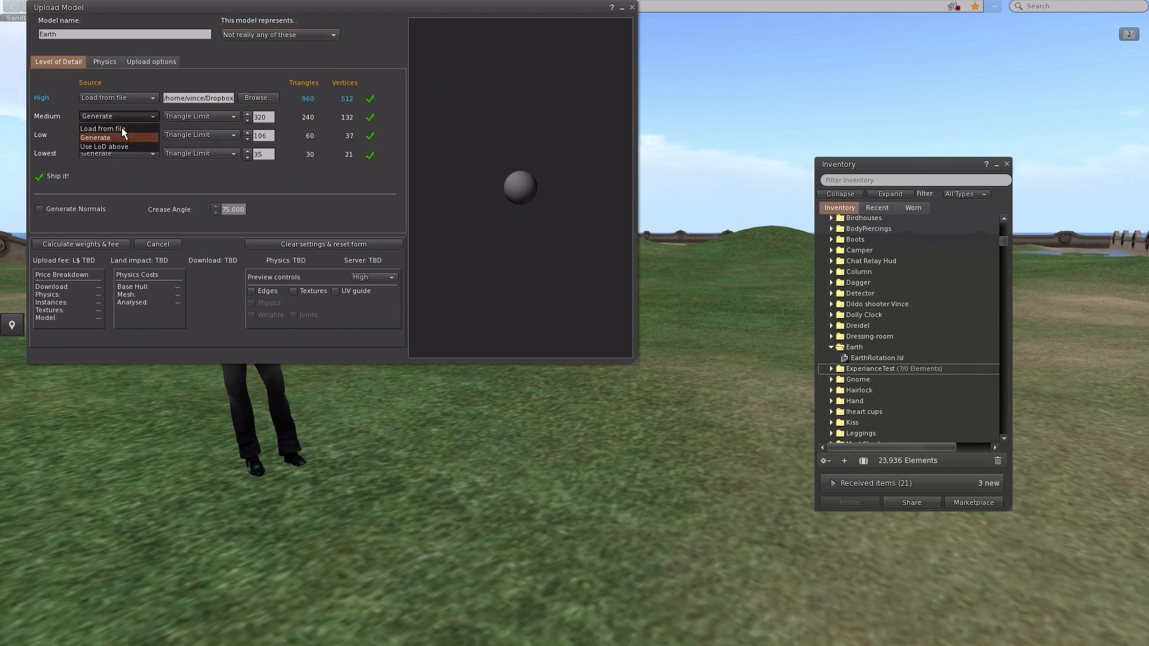
pyautogui.click(120, 146)
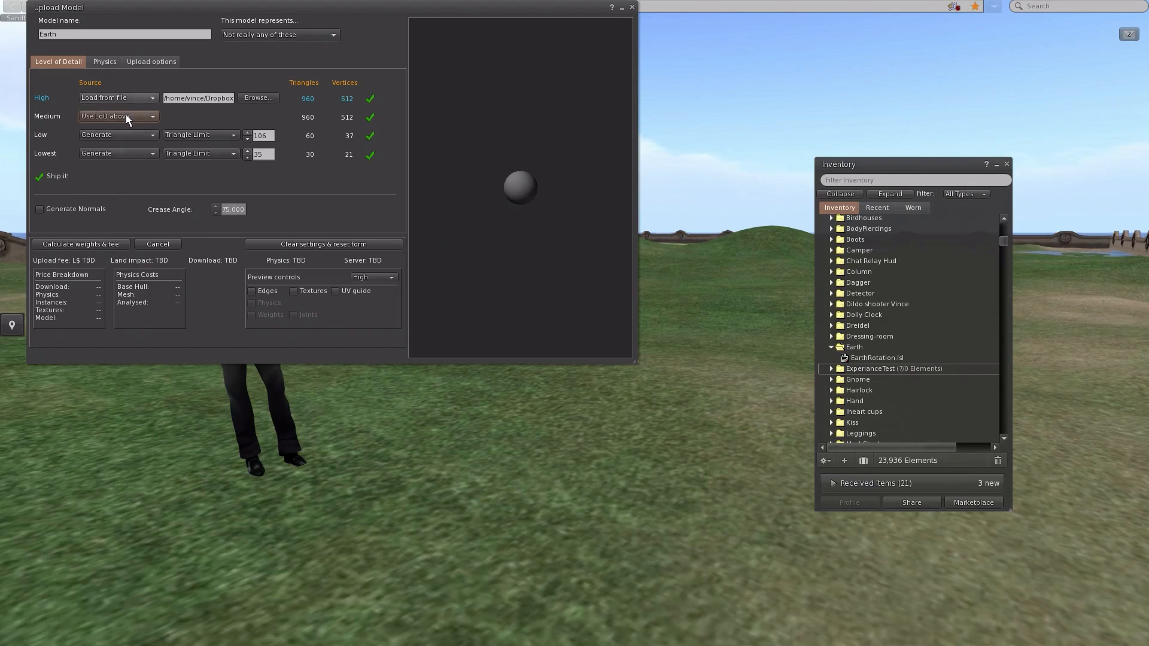
pyautogui.click(74, 247)
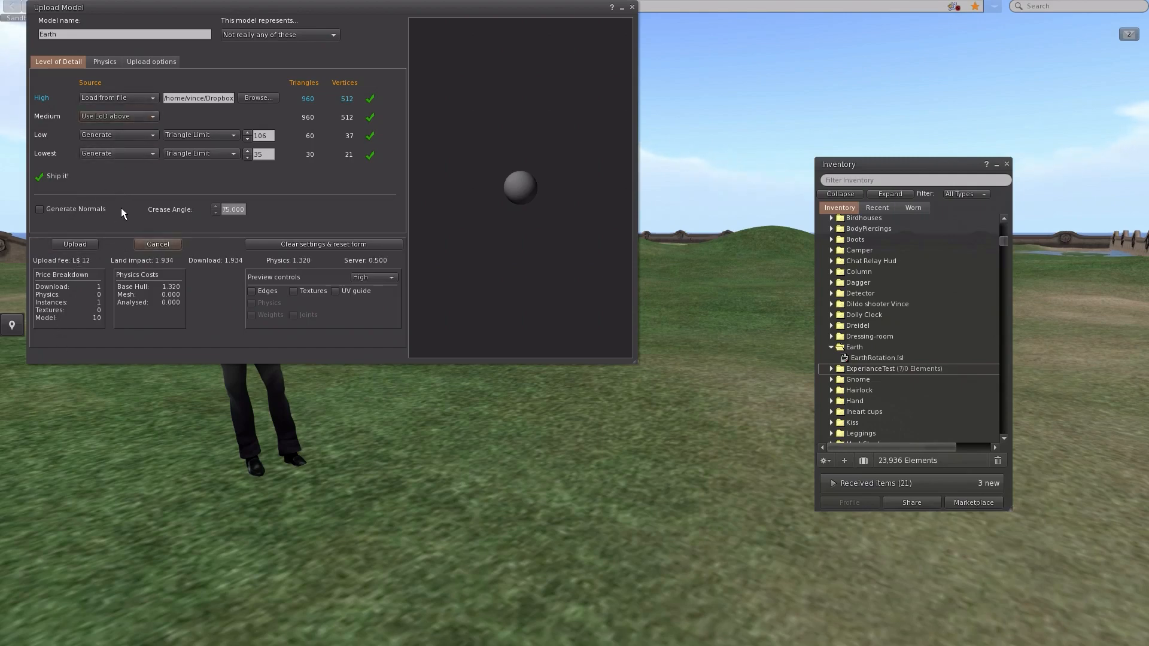
pyautogui.click(76, 249)
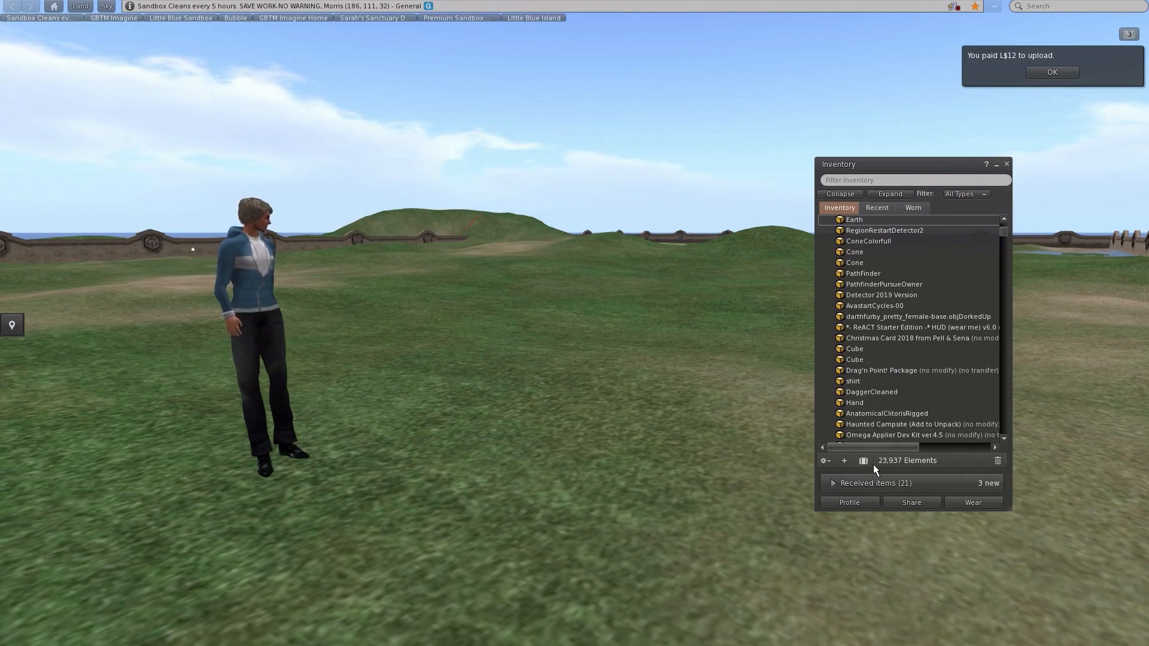
# Step: Open a second inventory window and move the uploaded Earth object into the Earth folder under #myproducts
pyautogui.click(863, 470)
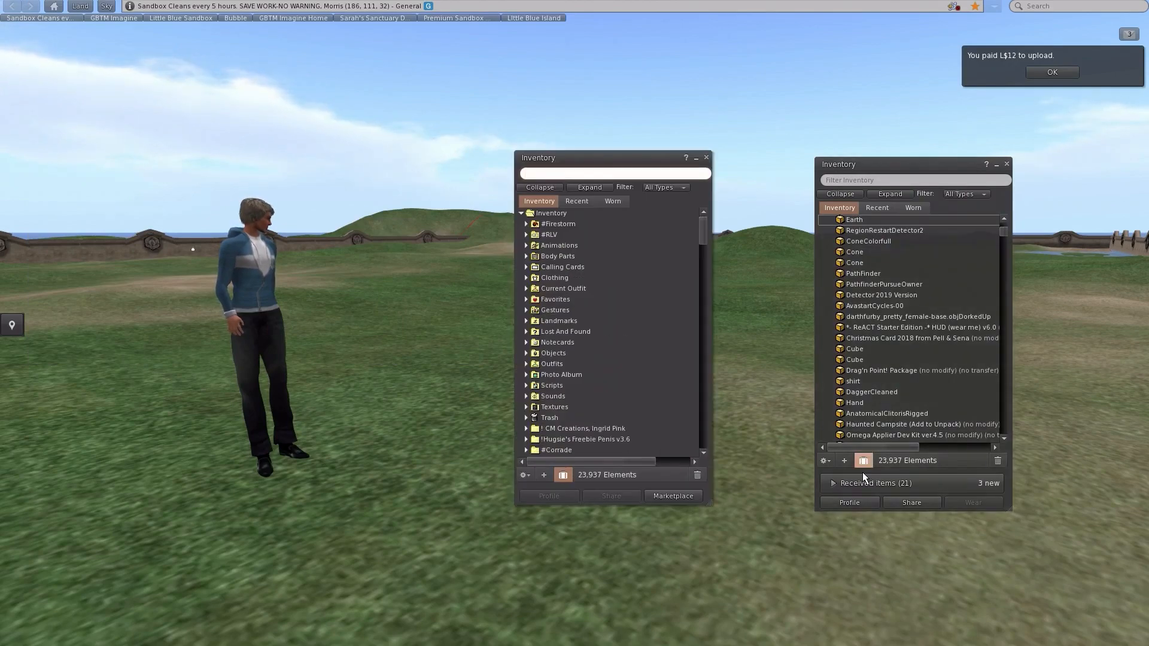
pyautogui.scroll(-2, 544, 413)
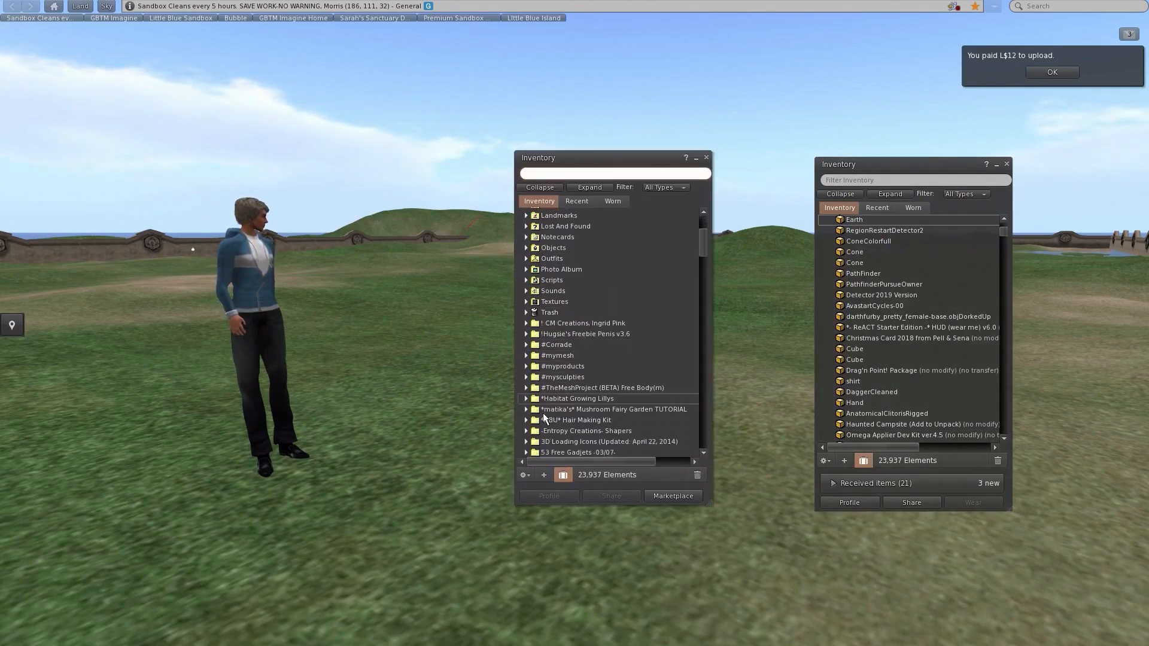
pyautogui.click(526, 358)
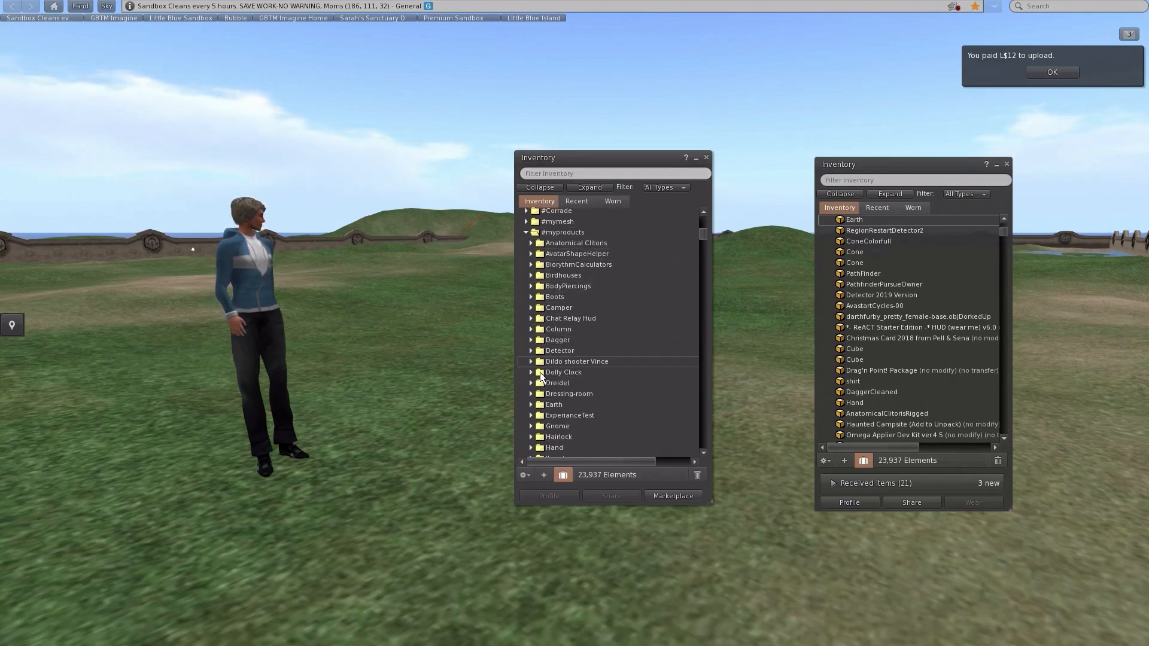
pyautogui.scroll(-1, 542, 372)
pyautogui.click(530, 381)
pyautogui.moveTo(856, 229); pyautogui.dragTo(556, 397)
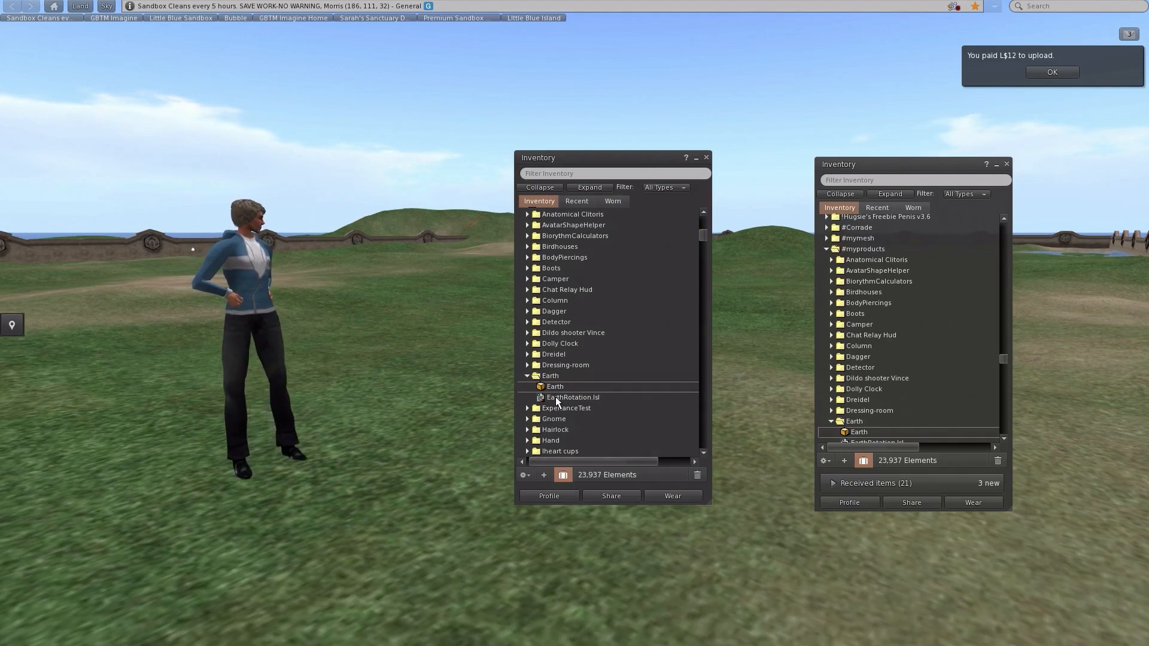
# Step: Place the Earth object on the grass beside the avatar and clear the inventory window and upload notice out of the way
pyautogui.moveTo(555, 396); pyautogui.dragTo(456, 458)
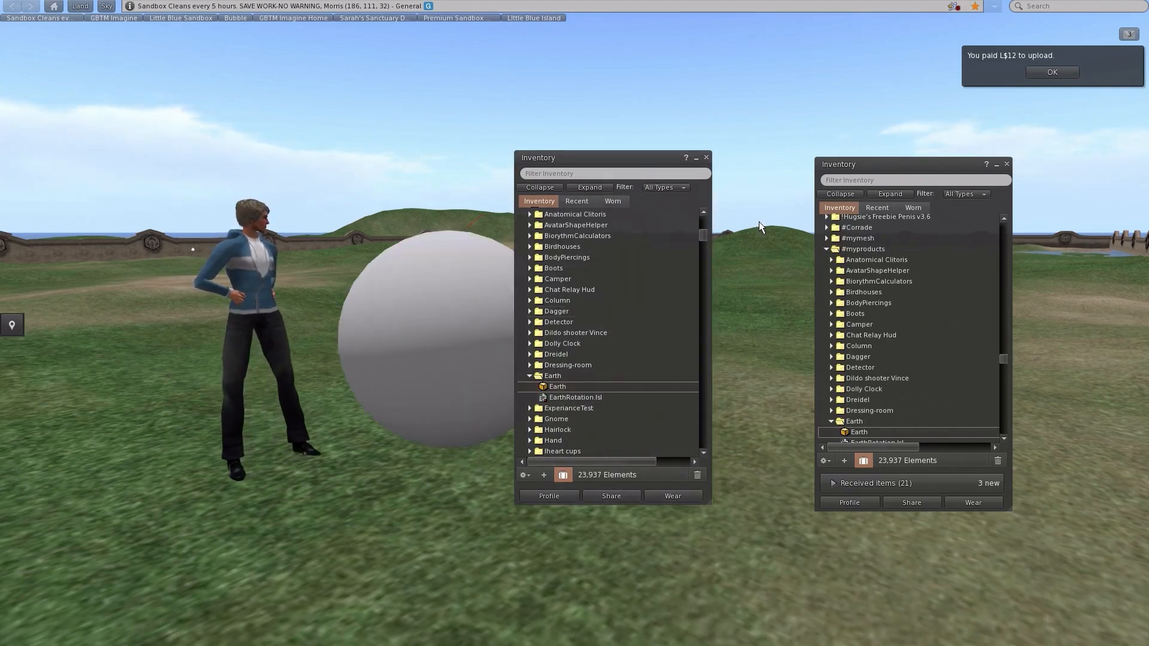
pyautogui.moveTo(666, 160); pyautogui.dragTo(732, 162)
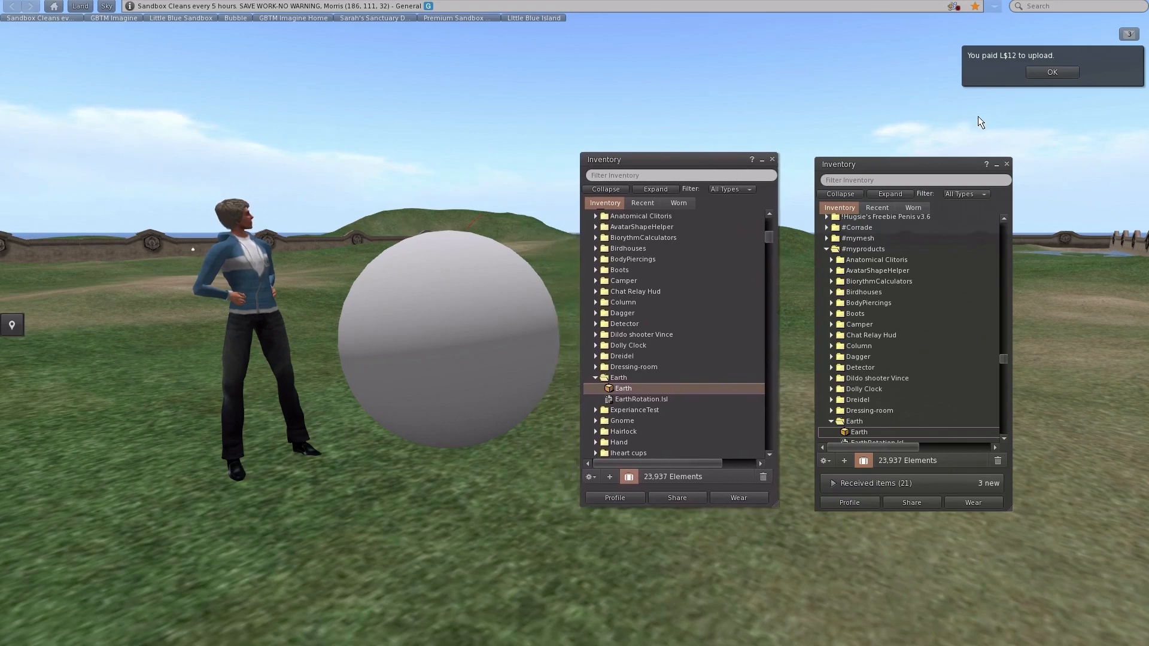
pyautogui.click(1048, 73)
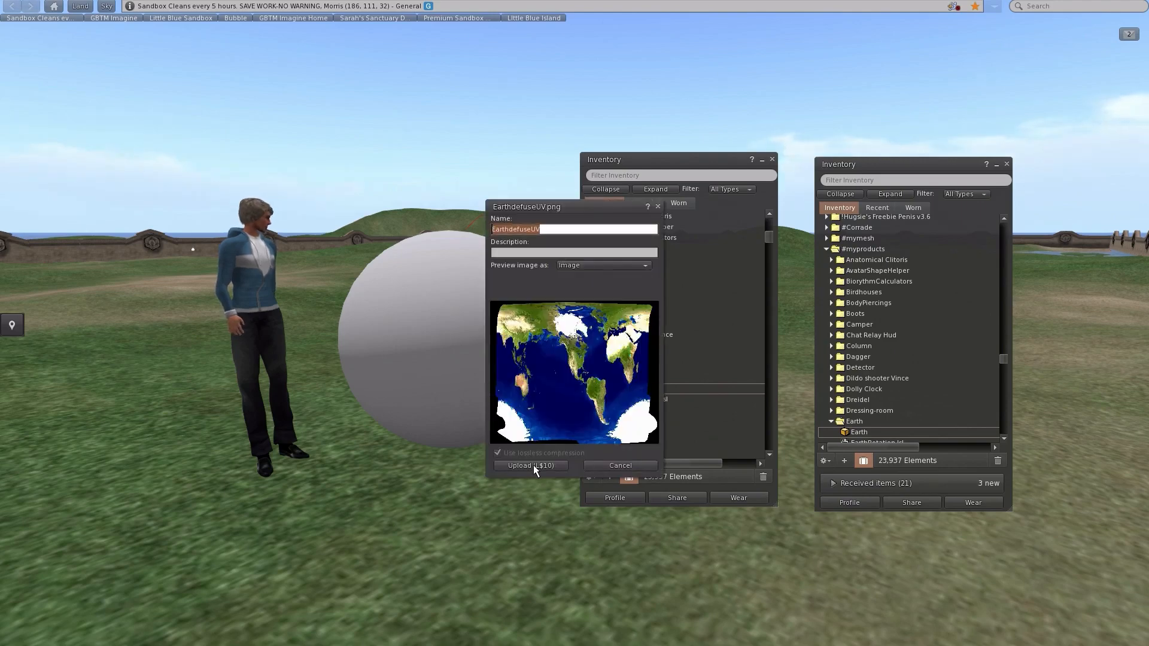
# Step: Upload the EarthdefuseUV image into the Earth inventory folder and apply it to the sphere as its texture
pyautogui.press('Return')
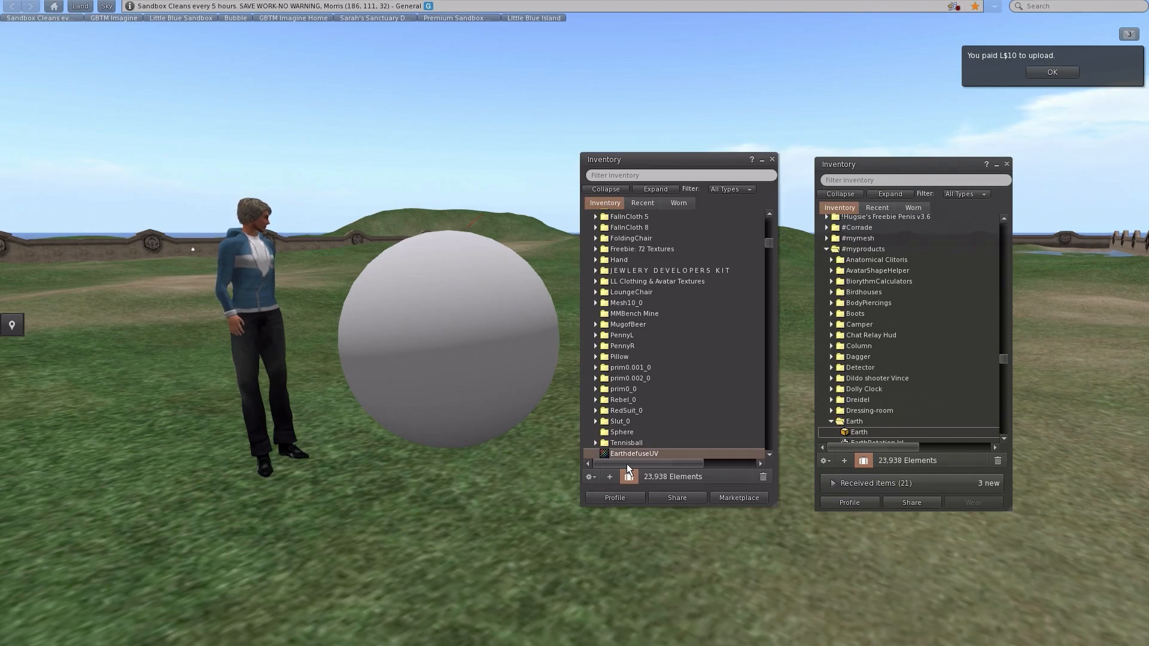
pyautogui.scroll(-3, 861, 429)
pyautogui.moveTo(860, 429); pyautogui.dragTo(481, 361)
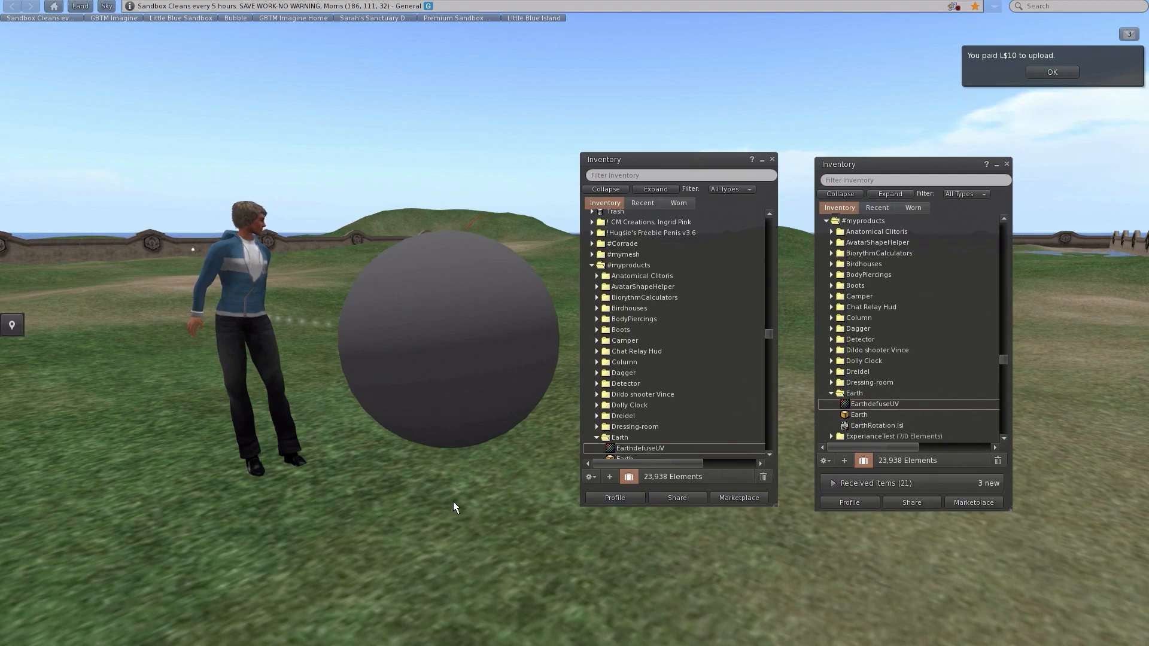
# Step: Examine the diffuse texture on the Earth sphere from several distances and angles
pyautogui.scroll(3, 451, 505)
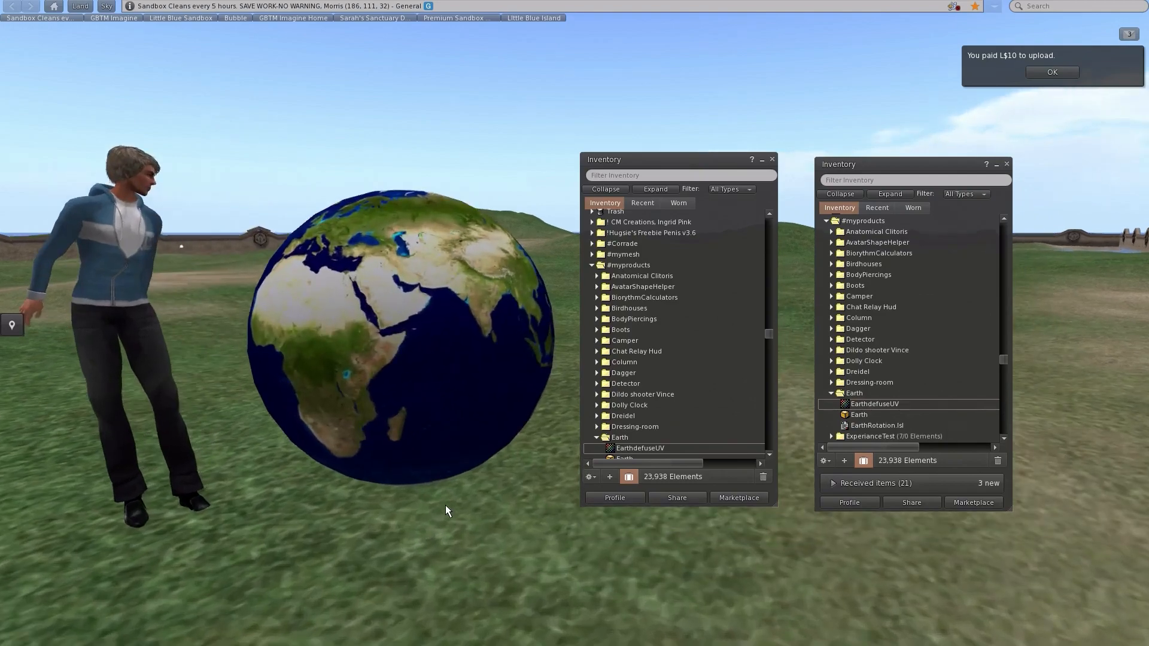
pyautogui.scroll(2, 443, 505)
pyautogui.scroll(-3, 443, 506)
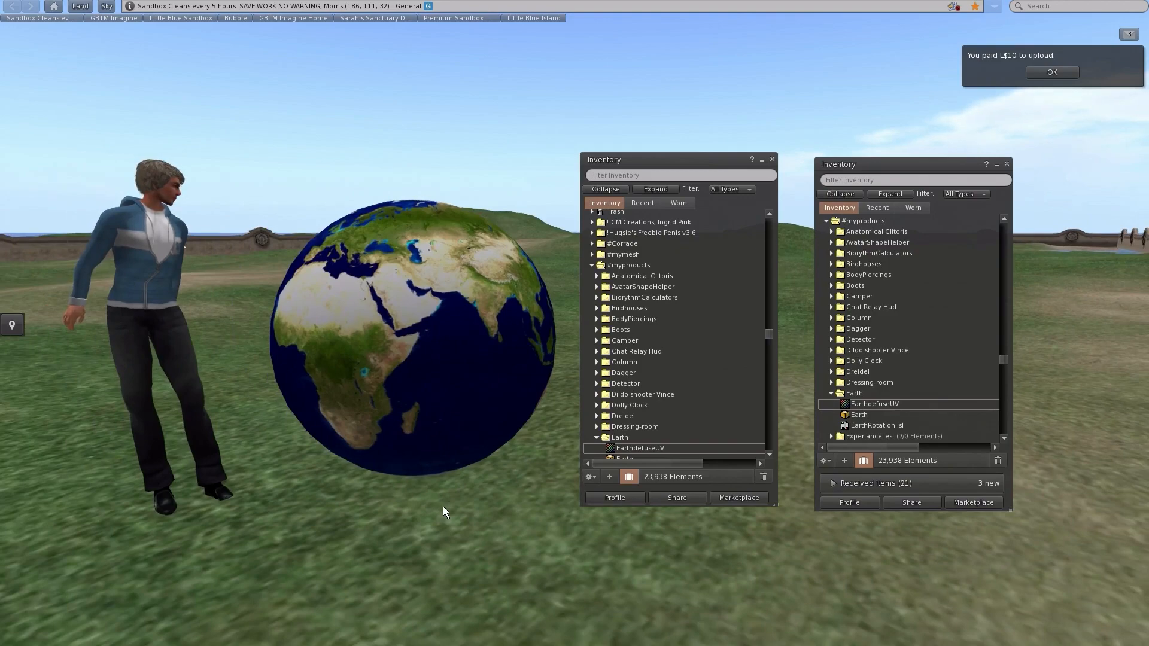
pyautogui.scroll(-2, 443, 506)
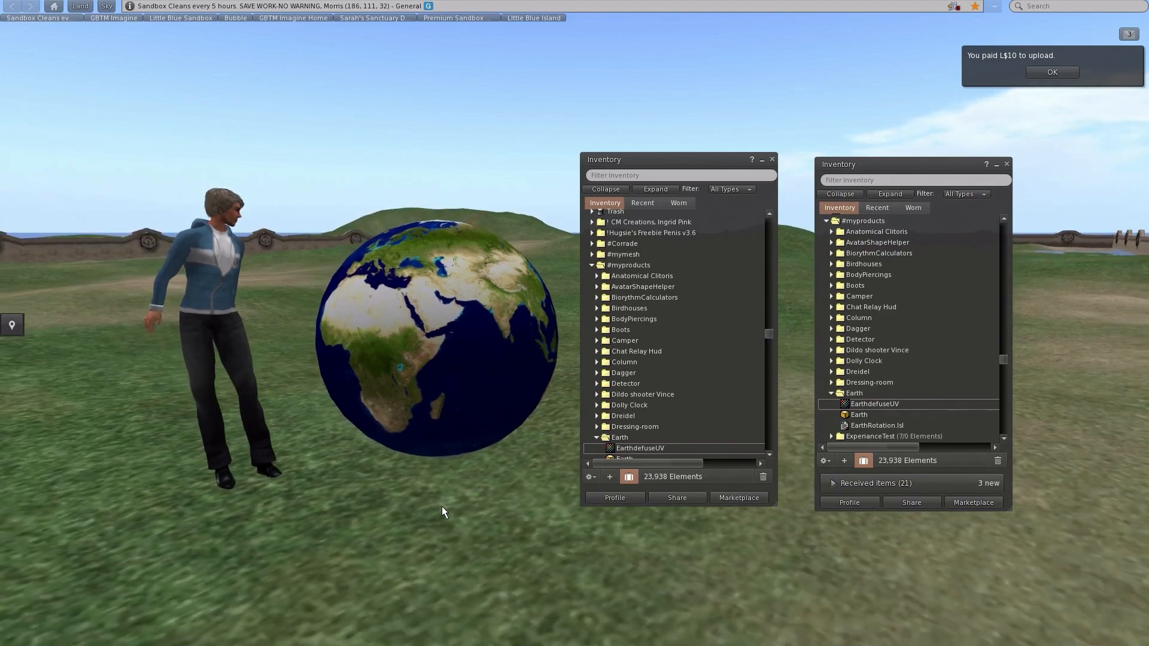
pyautogui.scroll(2, 439, 497)
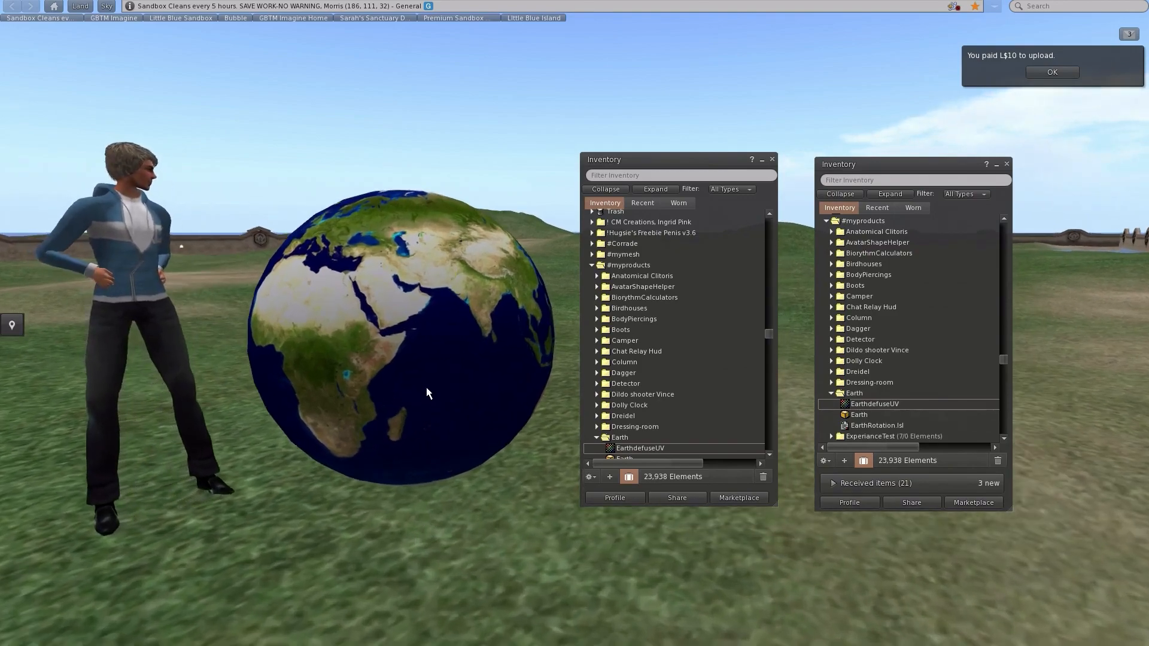
pyautogui.keyDown('alt'); pyautogui.moveTo(427, 388); pyautogui.dragTo(437, 490); pyautogui.keyUp('alt')
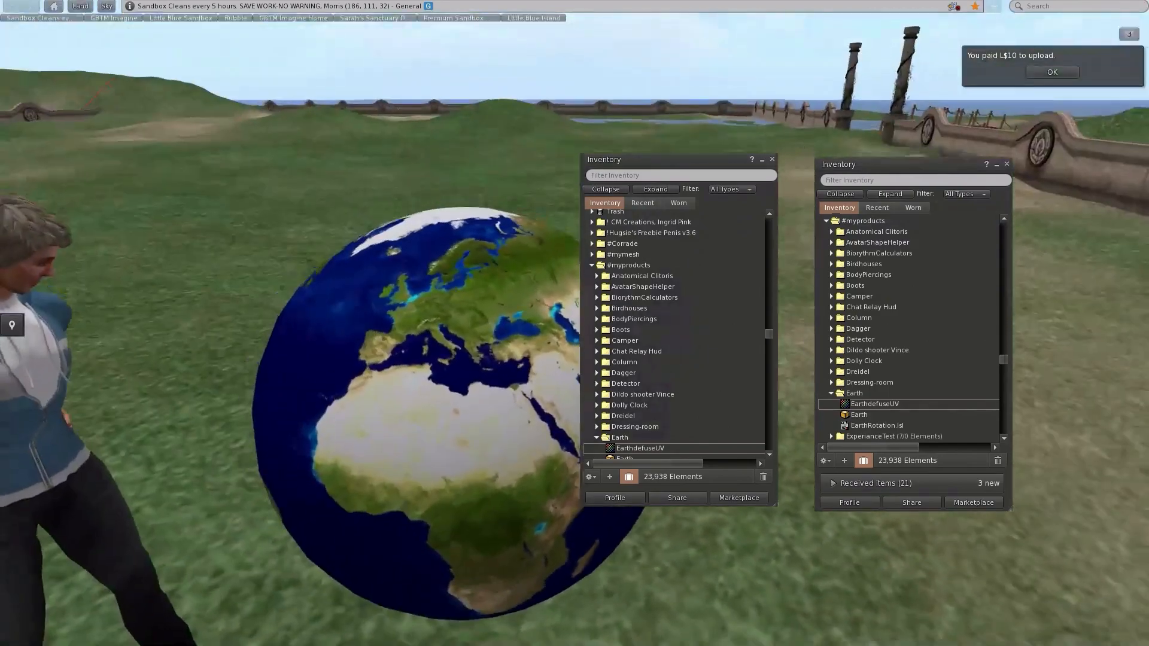
pyautogui.keyDown('alt'); pyautogui.moveTo(461, 383); pyautogui.dragTo(568, 323); pyautogui.keyUp('alt')
pyautogui.keyDown('alt'); pyautogui.moveTo(419, 335); pyautogui.dragTo(575, 361); pyautogui.keyUp('alt')
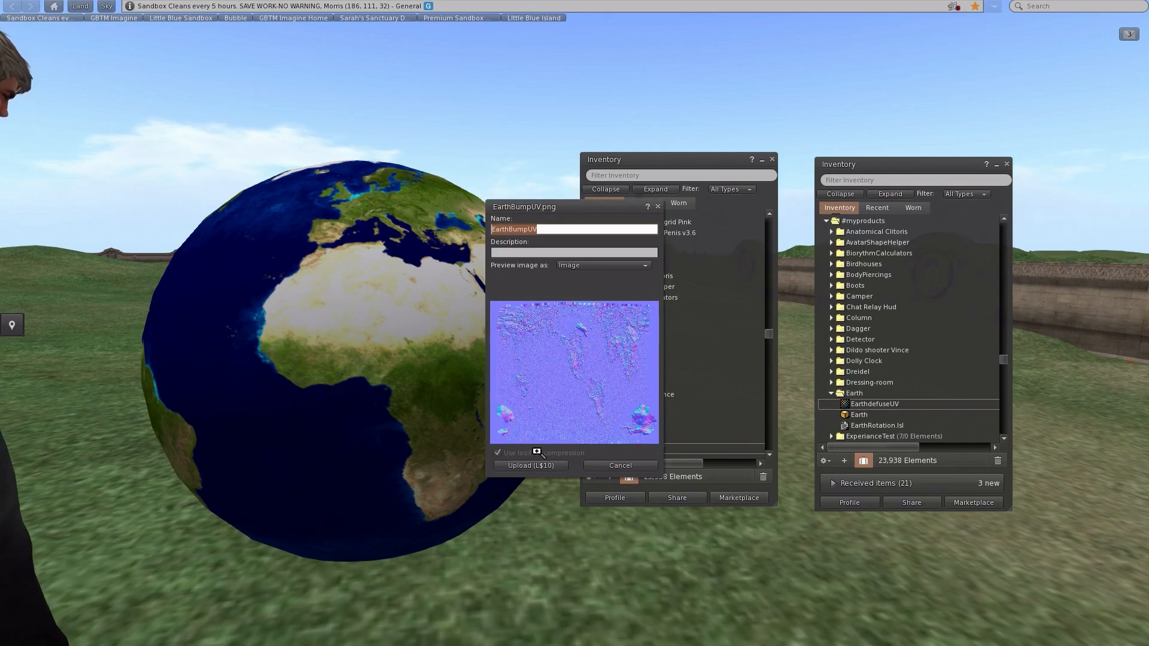
# Step: Upload the EarthBumpUV image and move it into the Earth inventory folder
pyautogui.click(542, 469)
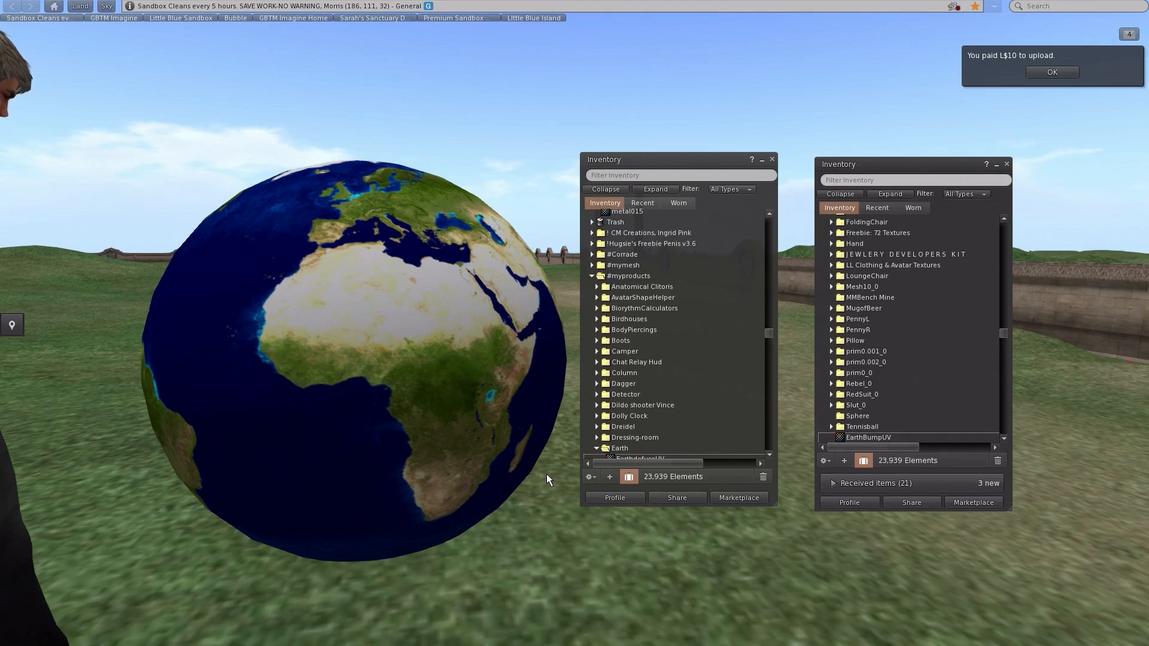
pyautogui.scroll(-2, 705, 469)
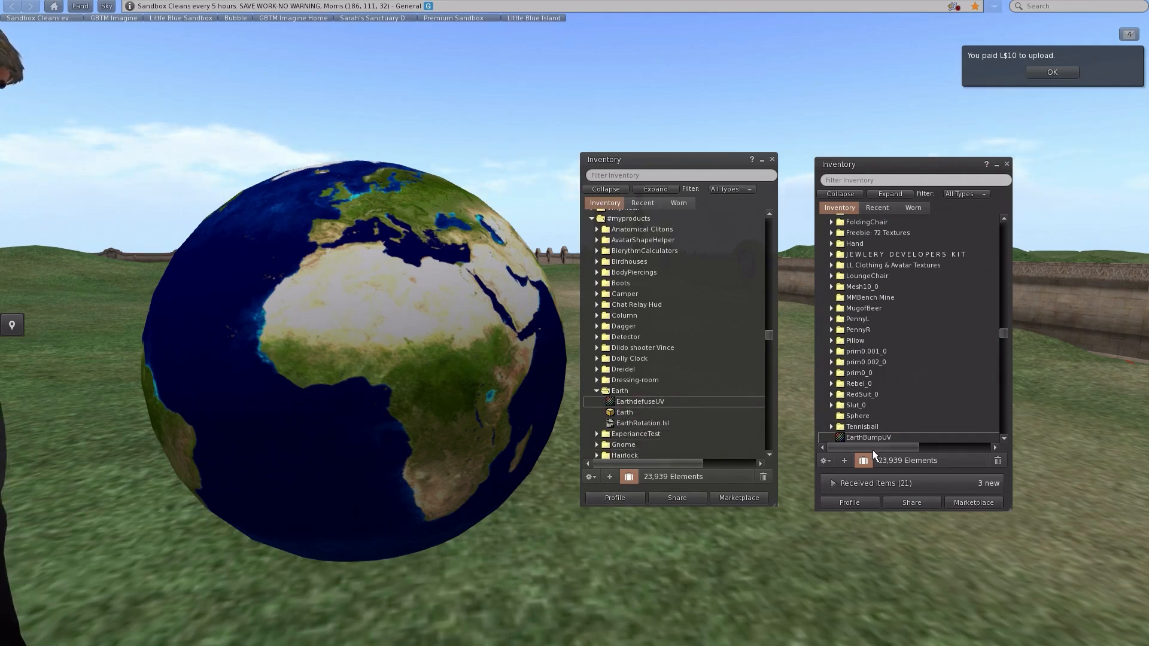
pyautogui.moveTo(872, 450); pyautogui.dragTo(635, 414)
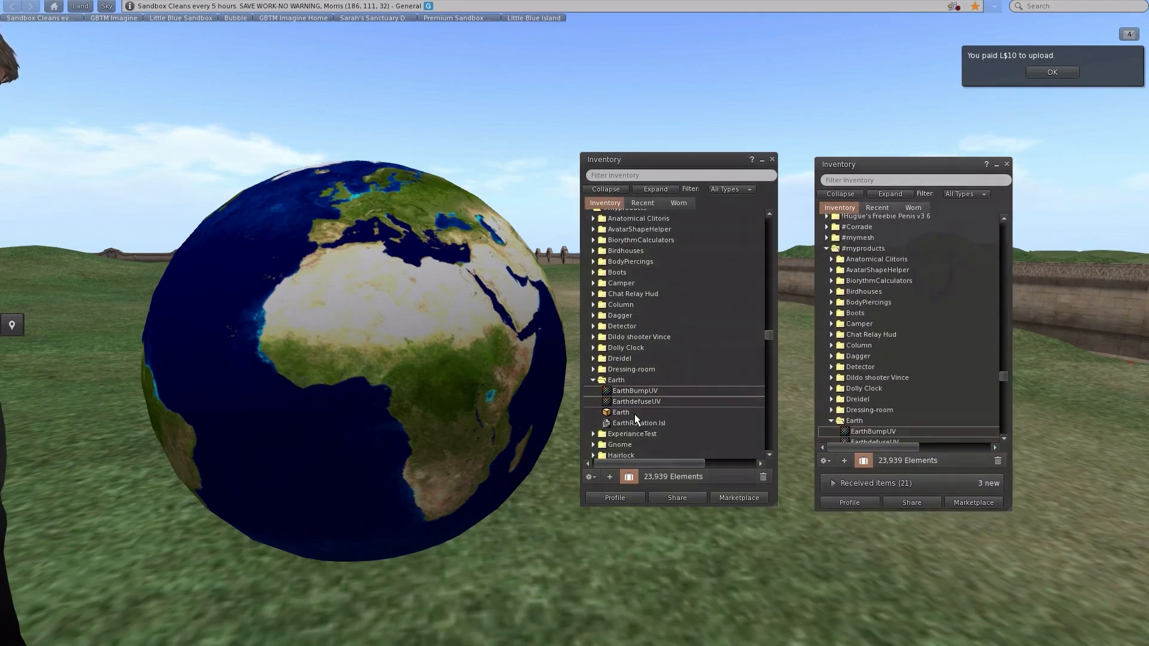
# Step: Edit the Earth object and assign EarthBumpUV from the inventory as its Bumpiness (normal) texture
pyautogui.rightClick(349, 339)
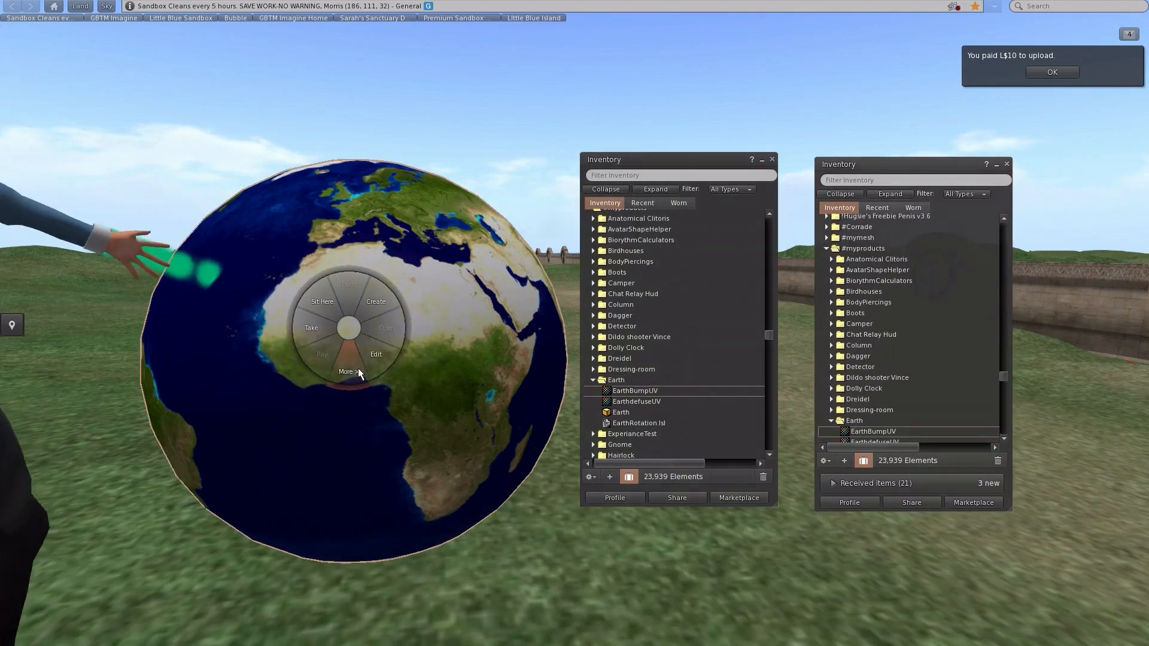
pyautogui.click(378, 362)
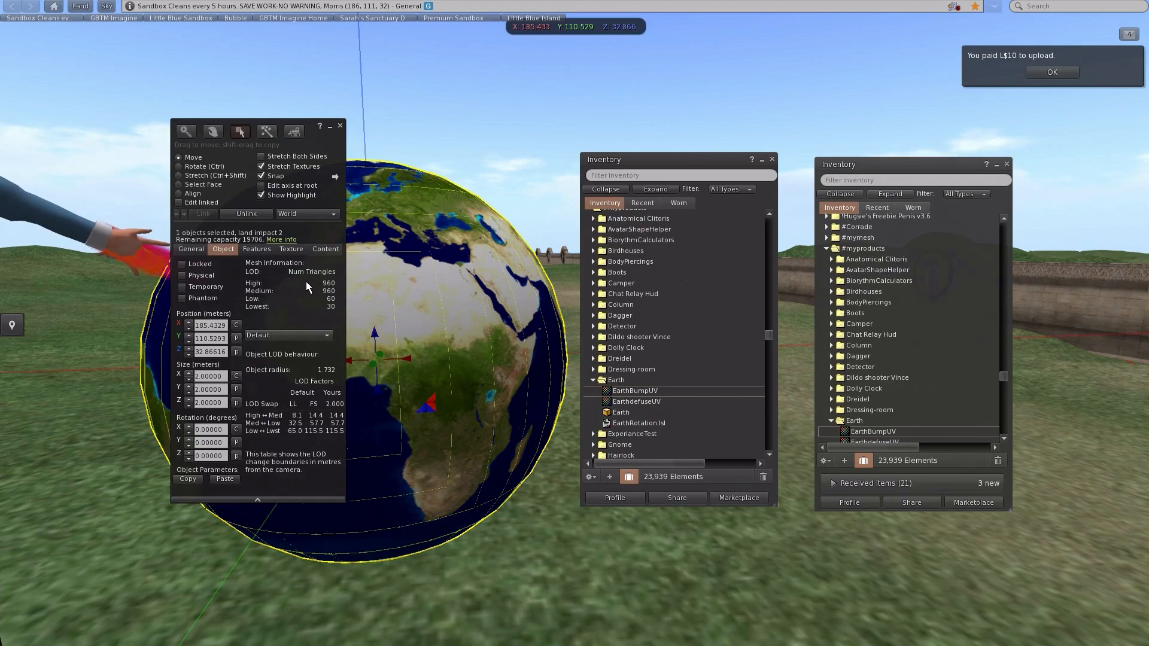
pyautogui.click(291, 249)
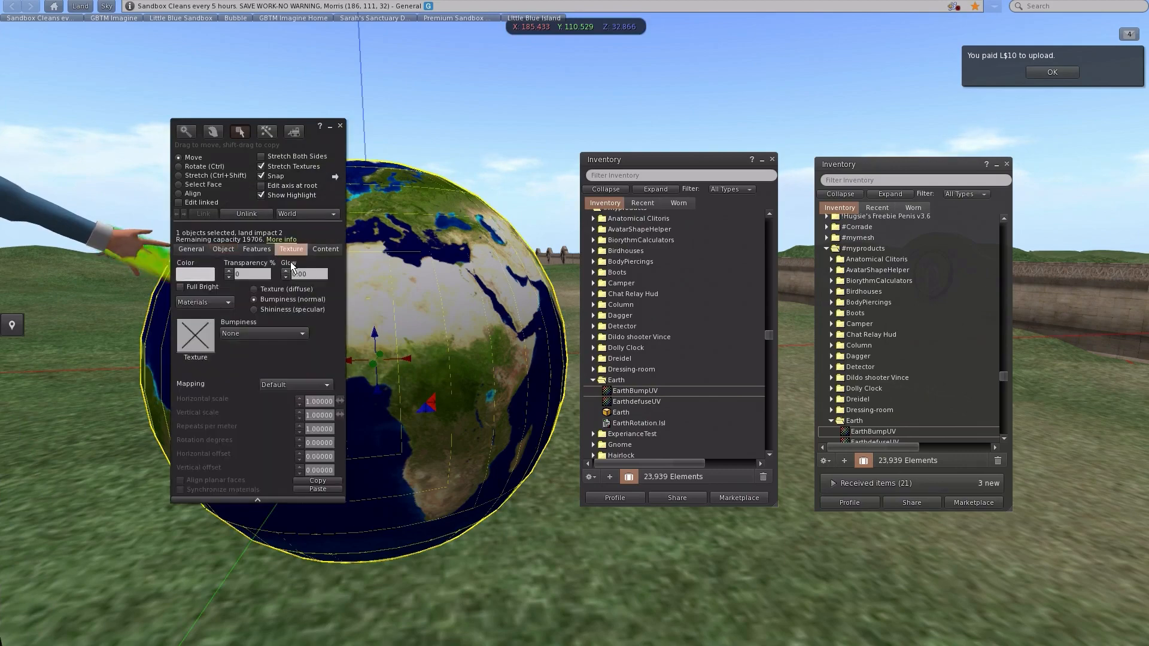
pyautogui.click(201, 354)
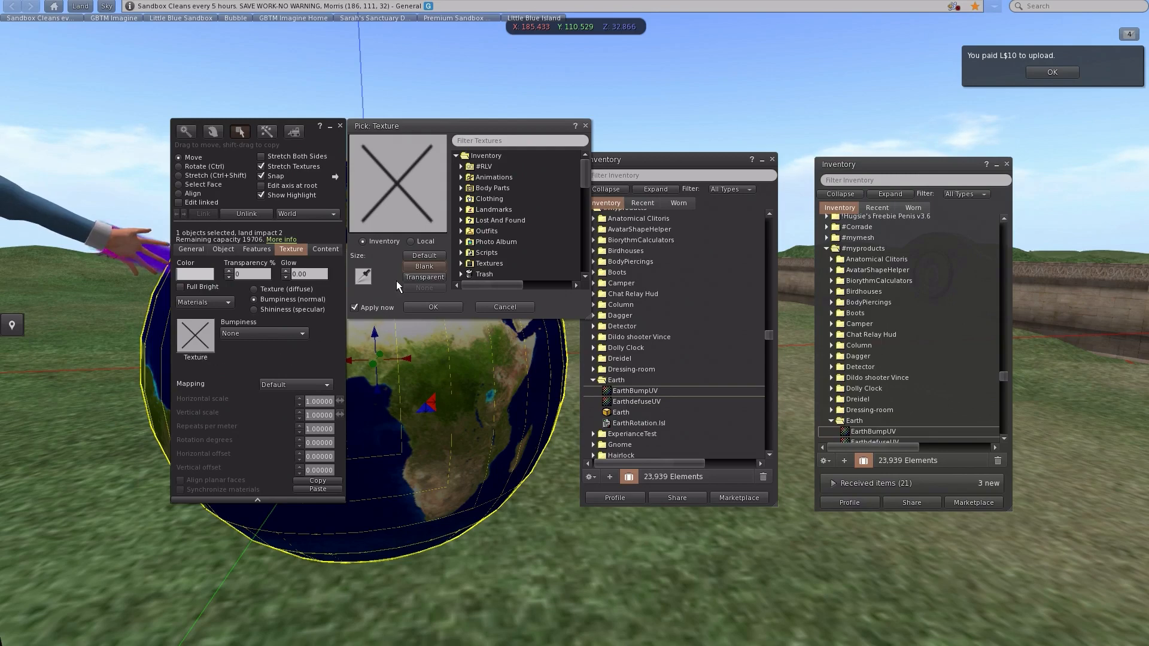
pyautogui.moveTo(640, 401); pyautogui.dragTo(406, 211)
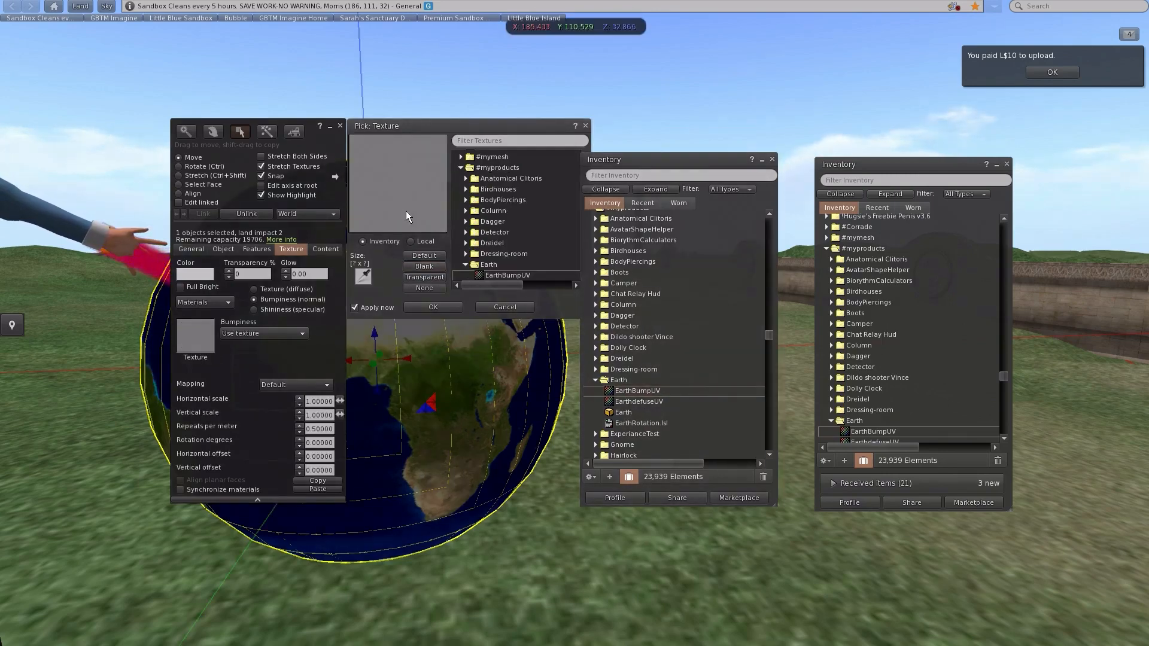
pyautogui.click(438, 317)
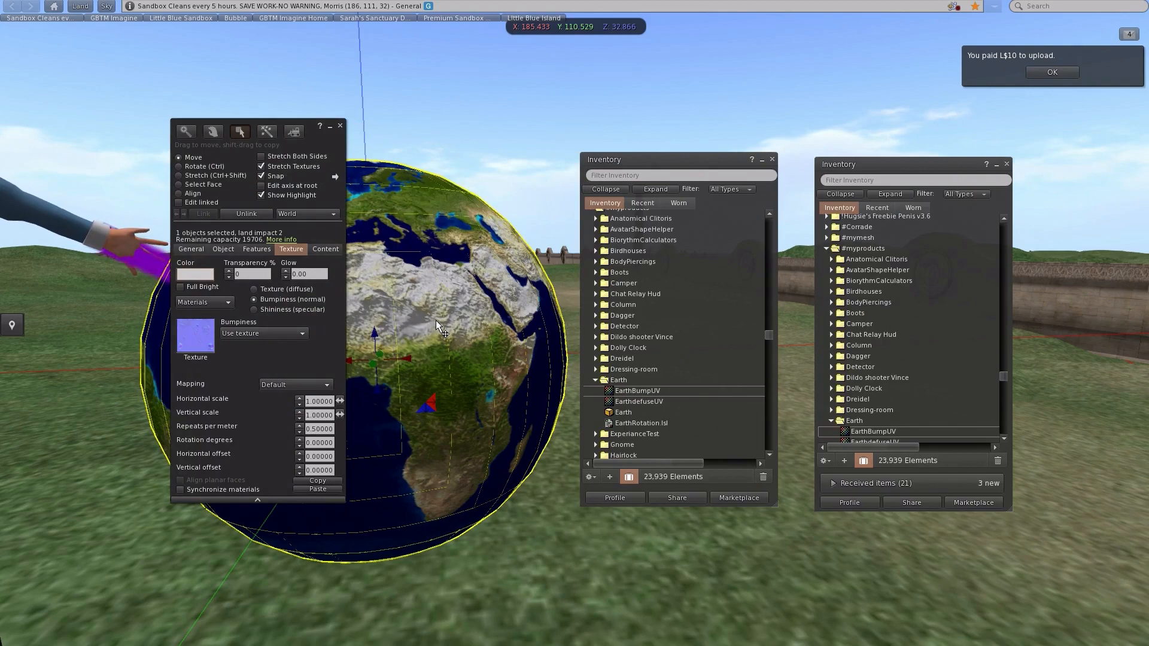
pyautogui.click(340, 127)
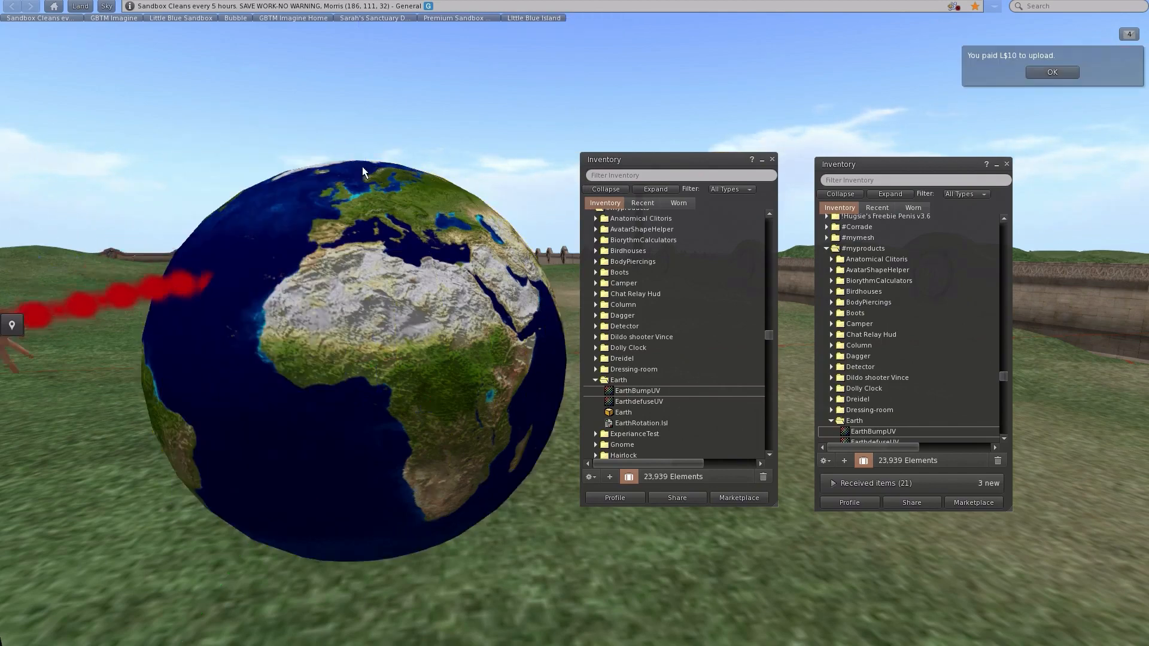
# Step: Inspect the surface relief of the normal map around the Earth's continents from all sides
pyautogui.scroll(3, 443, 318)
pyautogui.scroll(-5, 428, 316)
pyautogui.keyDown('alt'); pyautogui.moveTo(425, 317); pyautogui.dragTo(434, 287); pyautogui.keyUp('alt')
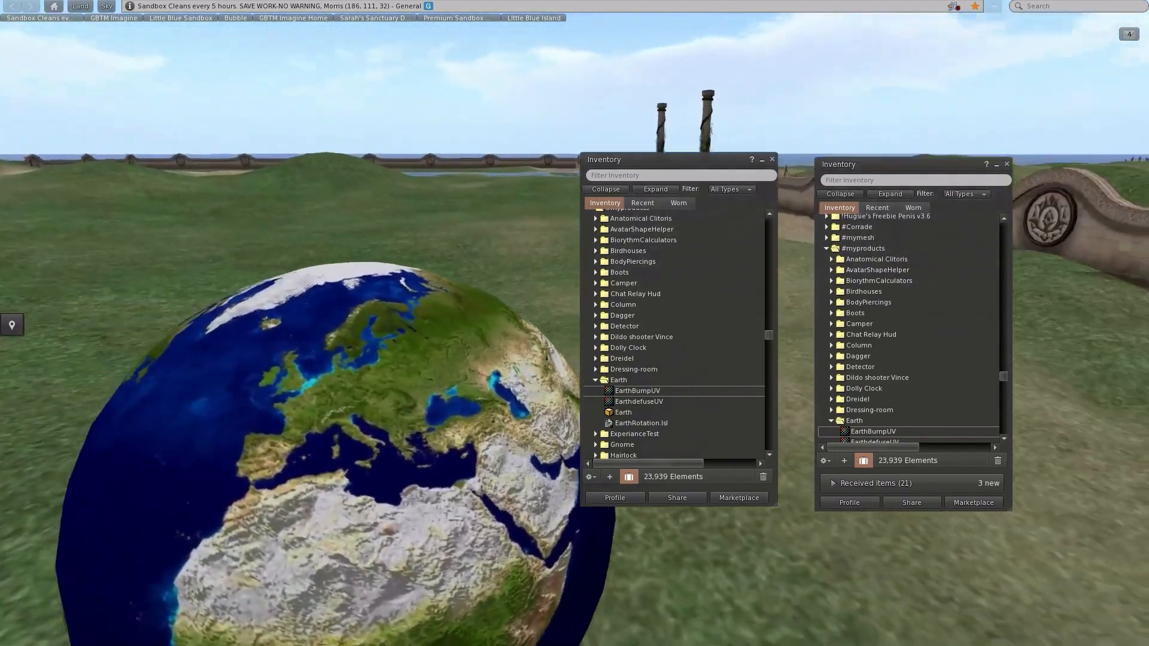
pyautogui.scroll(-5, 434, 288)
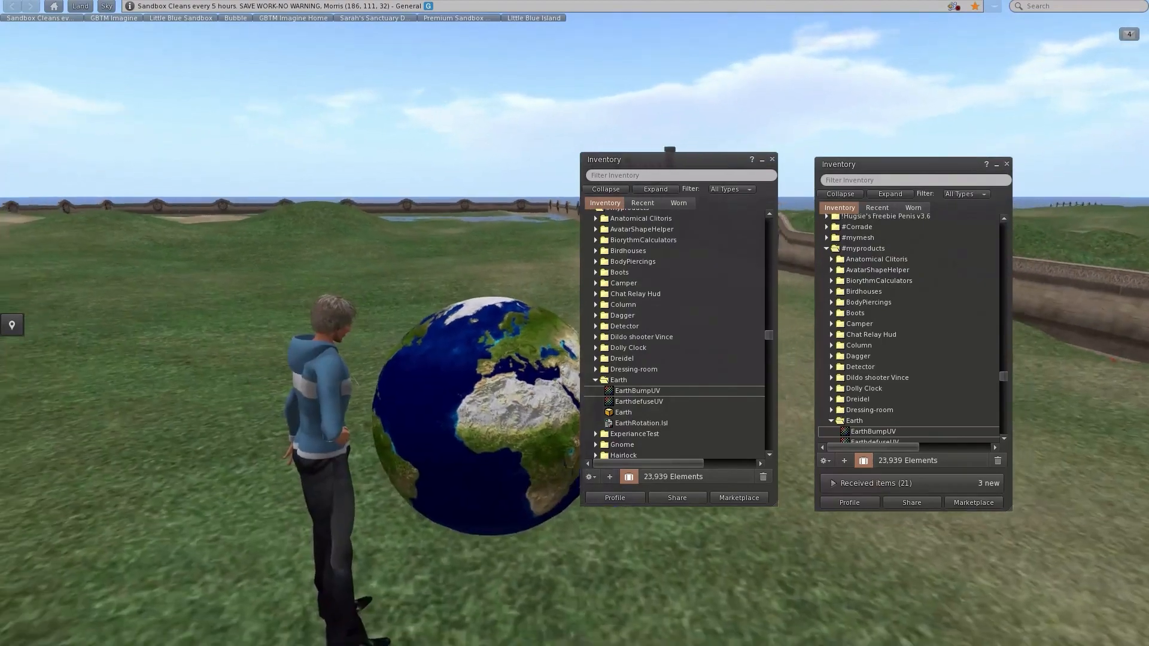
pyautogui.press('Escape')
pyautogui.keyDown('alt'); pyautogui.moveTo(434, 287); pyautogui.dragTo(520, 245); pyautogui.keyUp('alt')
pyautogui.keyDown('alt'); pyautogui.moveTo(383, 336); pyautogui.dragTo(398, 204); pyautogui.keyUp('alt')
pyautogui.keyDown('ctrl'); pyautogui.keyDown('alt'); pyautogui.moveTo(569, 335); pyautogui.dragTo(569, 357); pyautogui.keyUp('alt'); pyautogui.keyUp('ctrl')
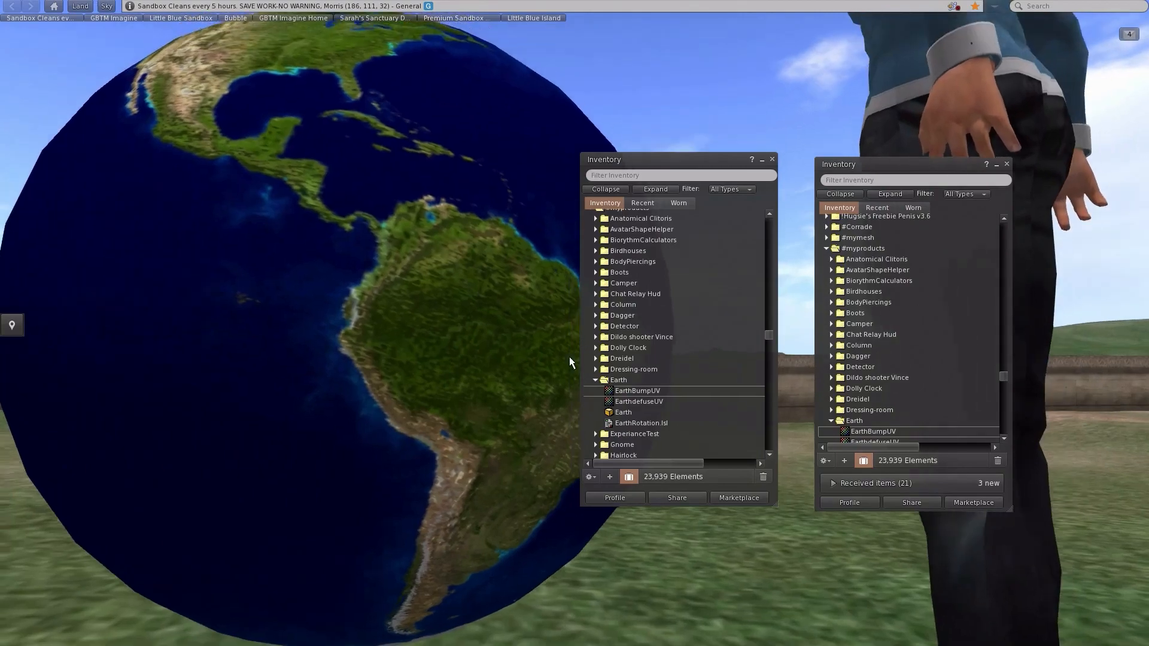
pyautogui.keyDown('ctrl'); pyautogui.keyDown('alt'); pyautogui.moveTo(494, 348); pyautogui.dragTo(624, 341); pyautogui.keyUp('alt'); pyautogui.keyUp('ctrl')
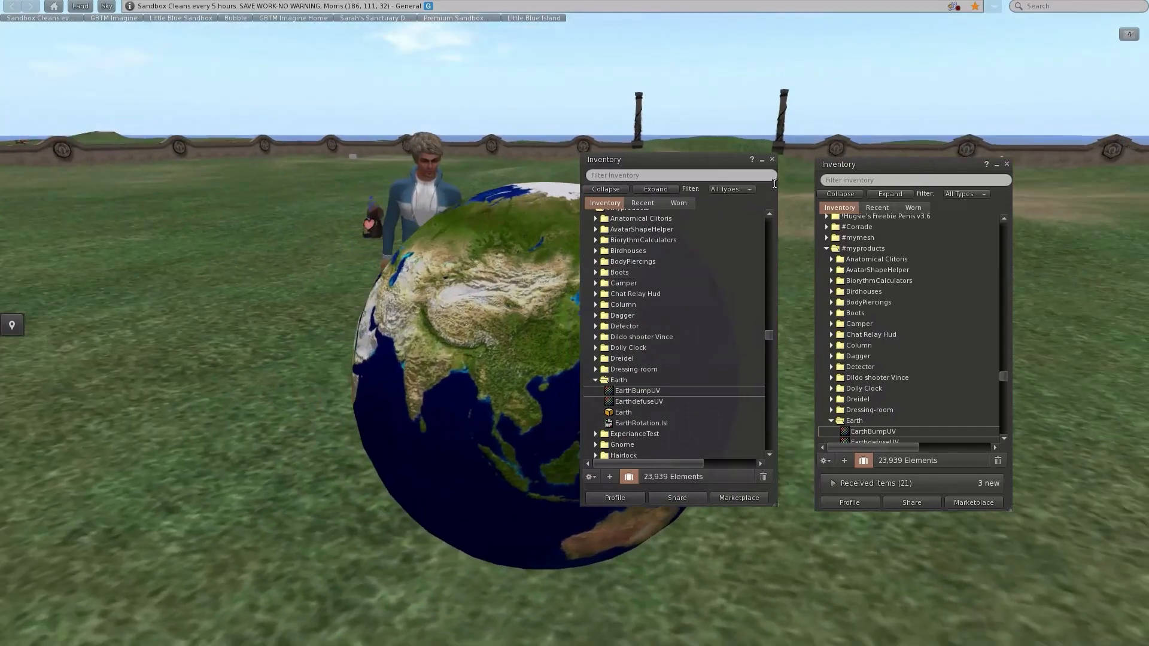
# Step: Close both inventory windows and view the finished Earth up close over Asia
pyautogui.click(772, 159)
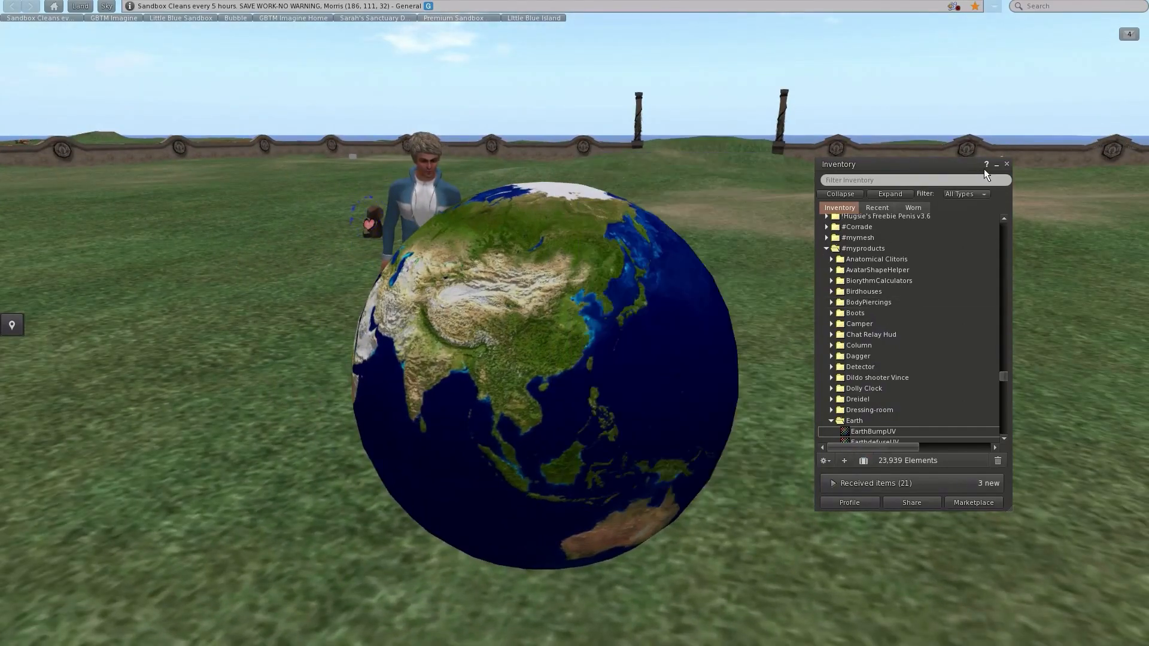
pyautogui.click(1007, 164)
pyautogui.keyDown('alt'); pyautogui.moveTo(491, 350); pyautogui.dragTo(630, 370); pyautogui.keyUp('alt')
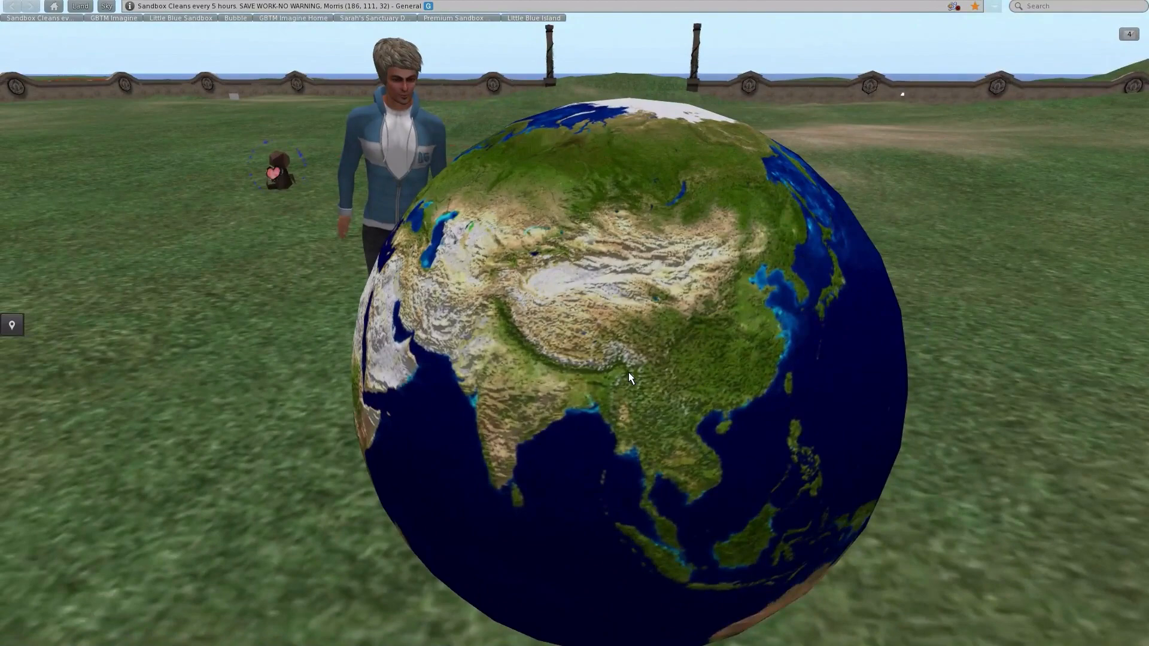
# Step: Open the inventory and delete the Earth object item from the Earth folder
pyautogui.hotkey('ctrl', 'i')
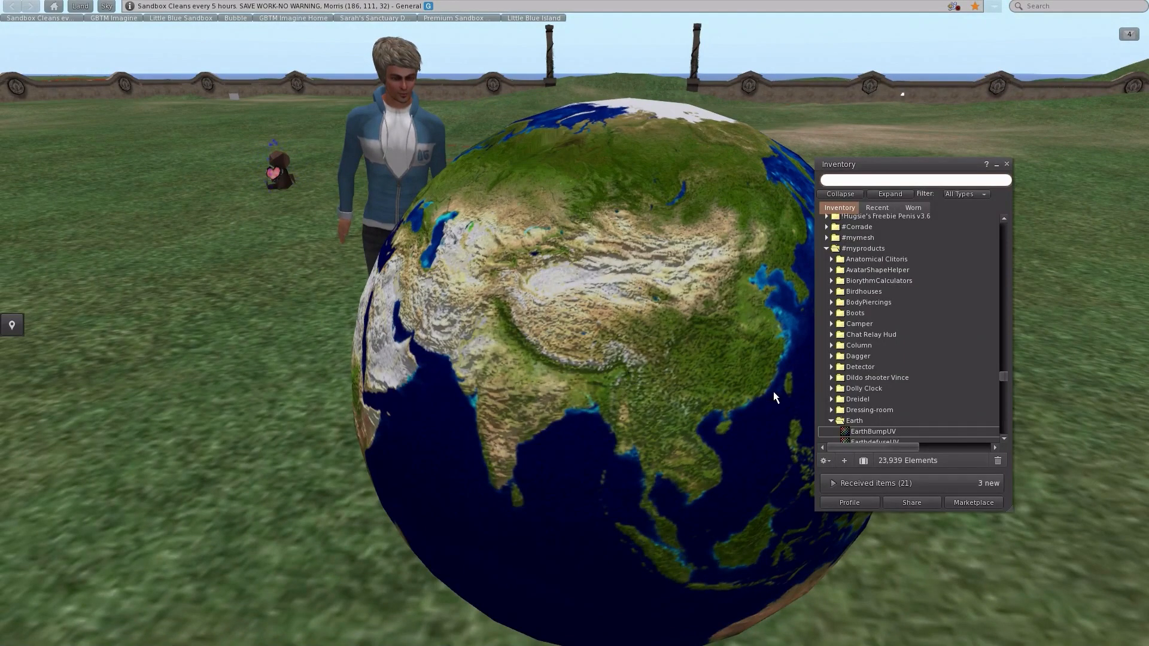
pyautogui.press('Escape')
pyautogui.scroll(-5, 843, 412)
pyautogui.scroll(2, 749, 394)
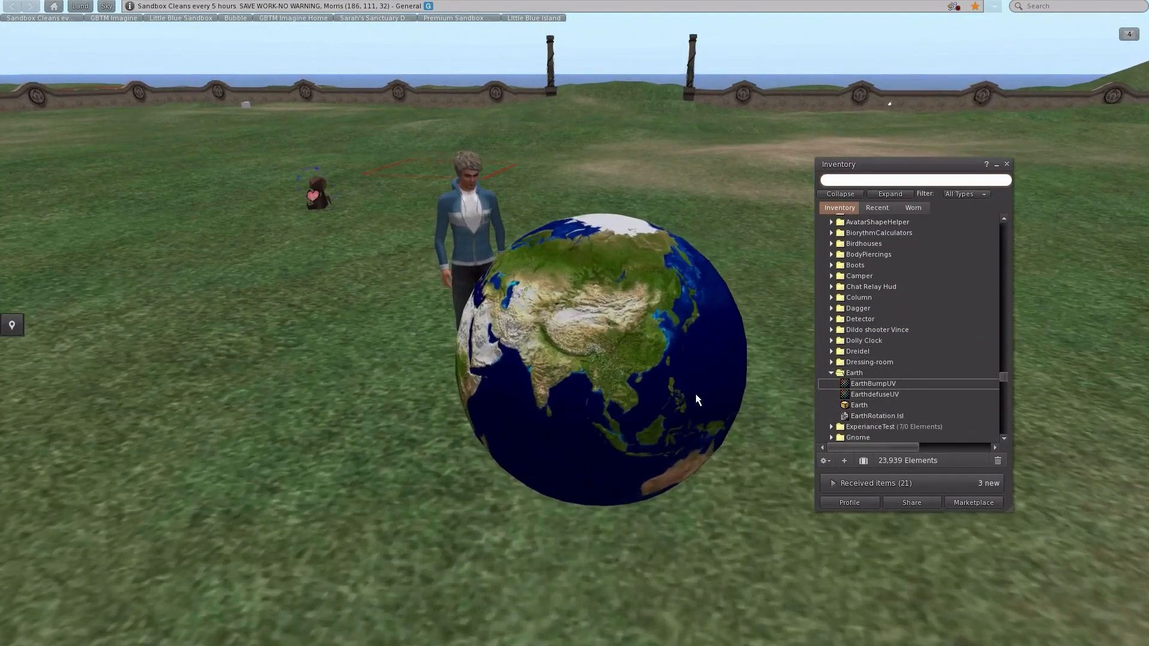
pyautogui.click(862, 407)
pyautogui.press('Delete')
pyautogui.press('Return')
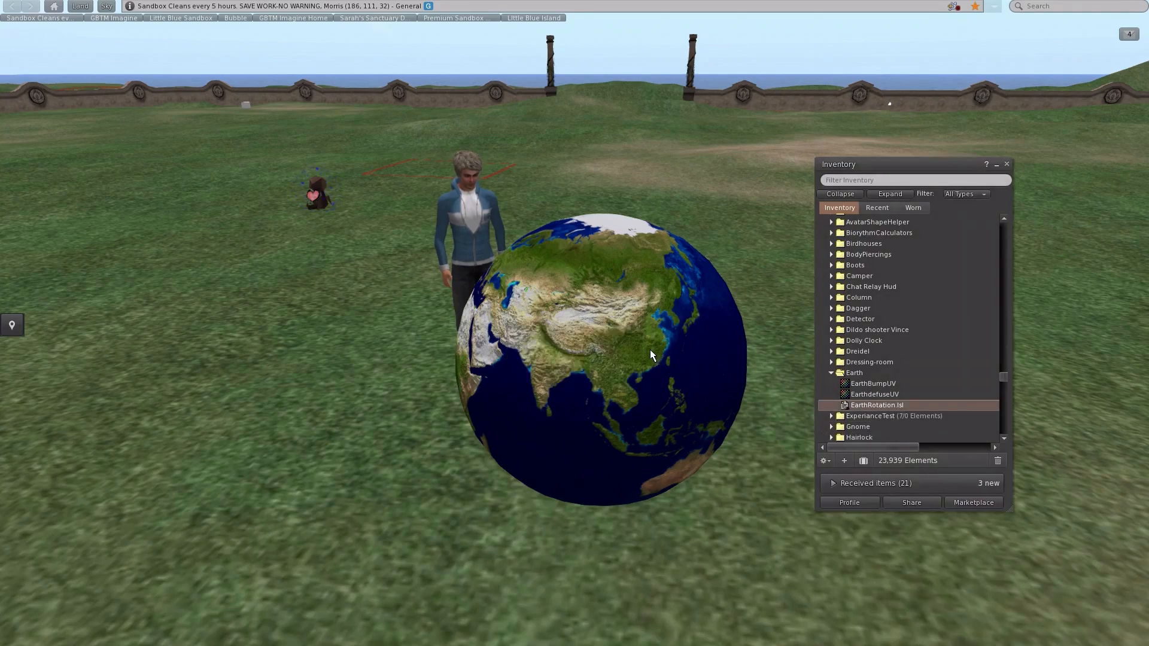
# Step: Edit the Earth globe in the world and show its object contents
pyautogui.rightClick(623, 388)
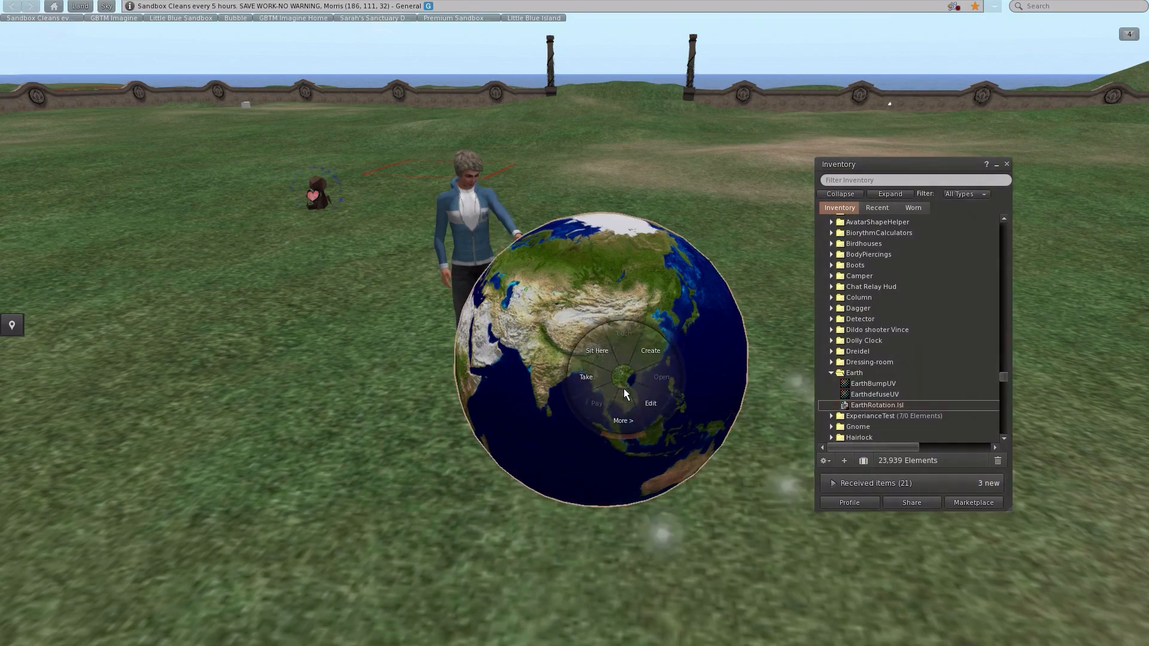
pyautogui.click(648, 410)
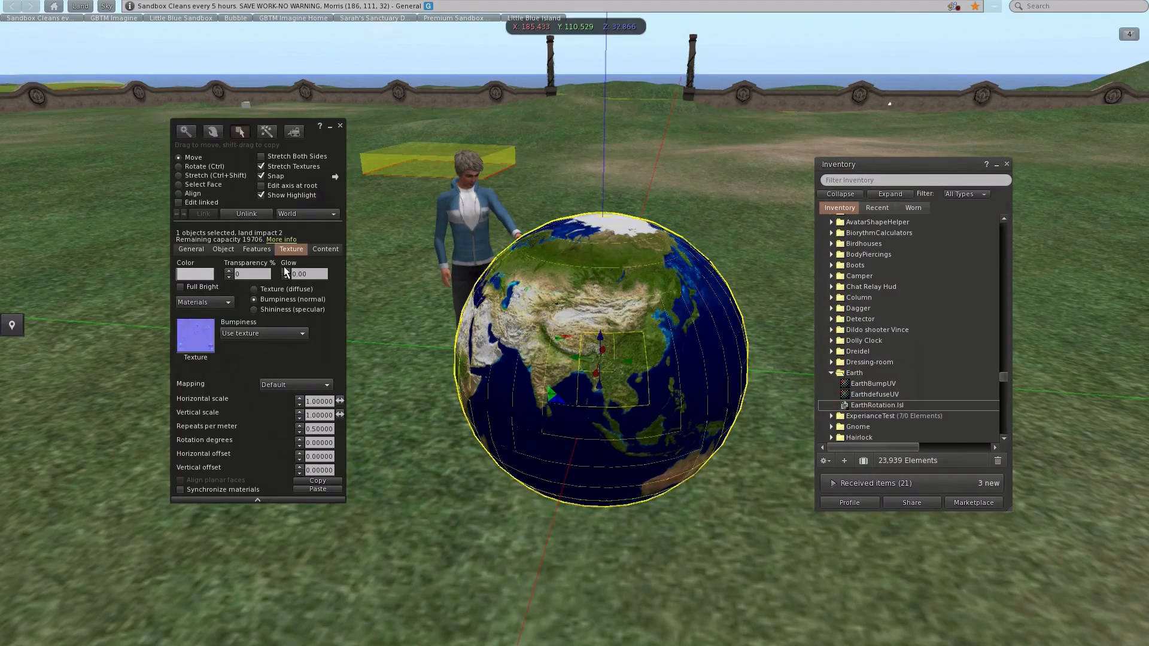
pyautogui.click(326, 249)
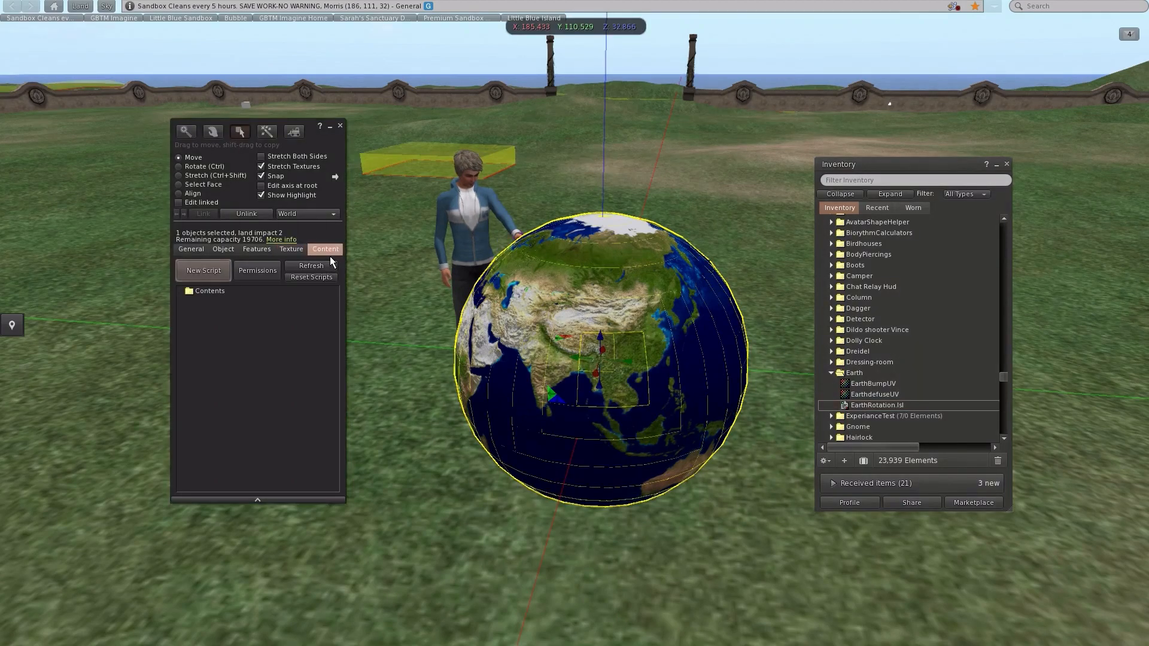
# Step: Try adding a blank new script to the Earth's contents, and delete it again
pyautogui.click(204, 280)
pyautogui.doubleClick(218, 304)
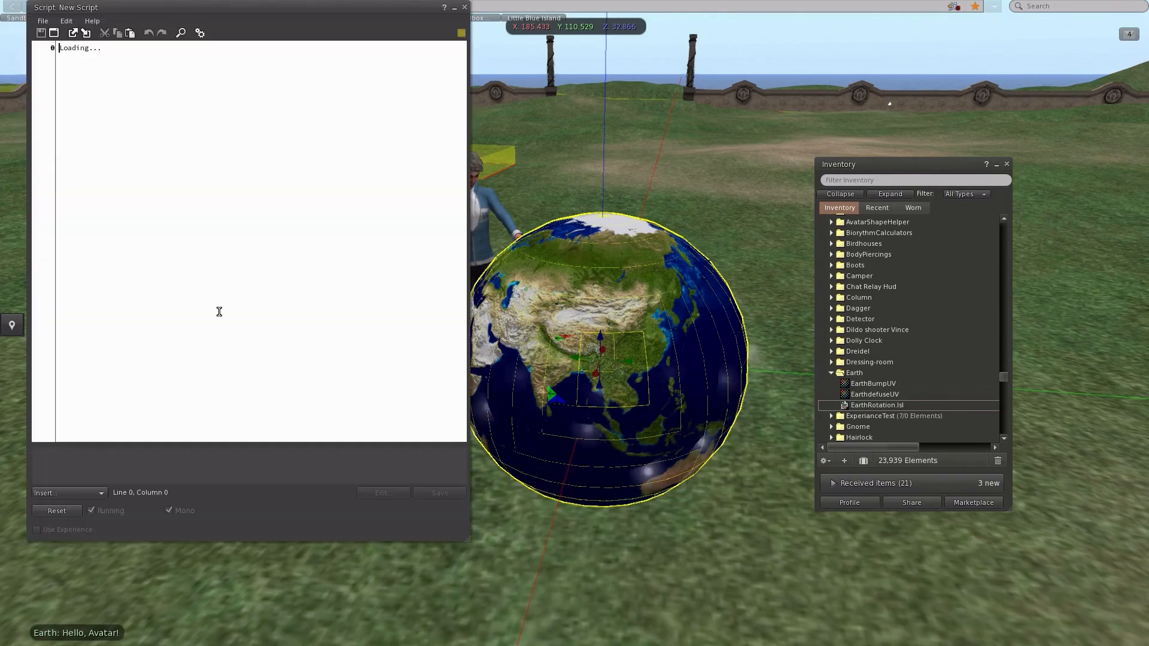
pyautogui.moveTo(220, 300); pyautogui.dragTo(26, 41)
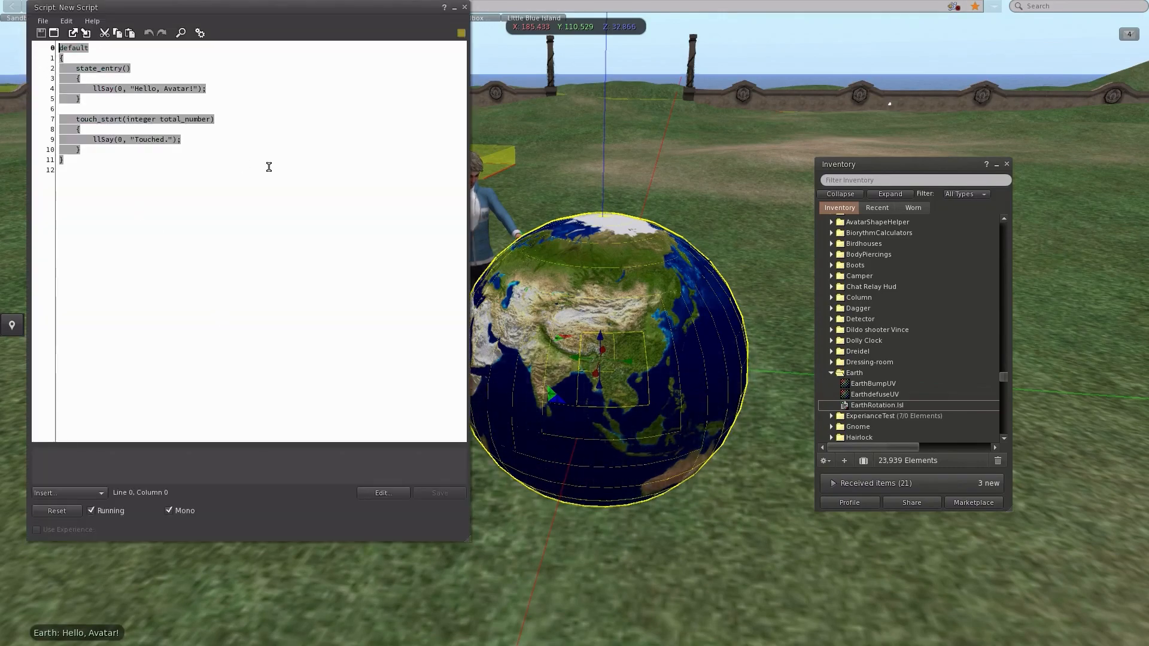
pyautogui.press('Delete')
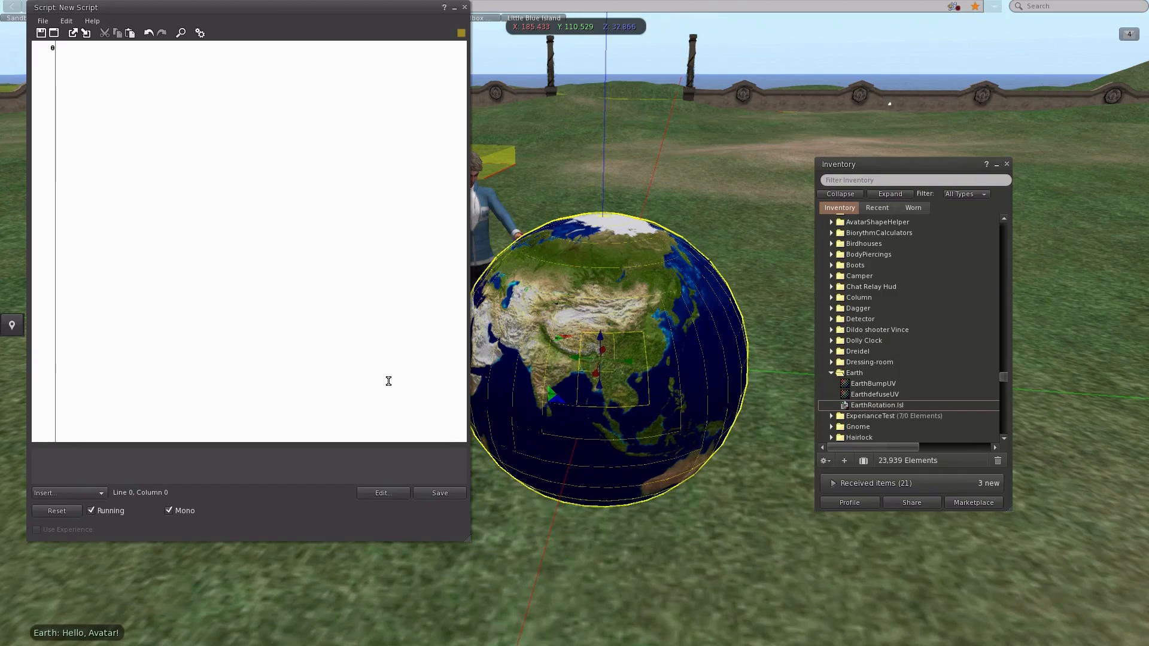
pyautogui.click(465, 8)
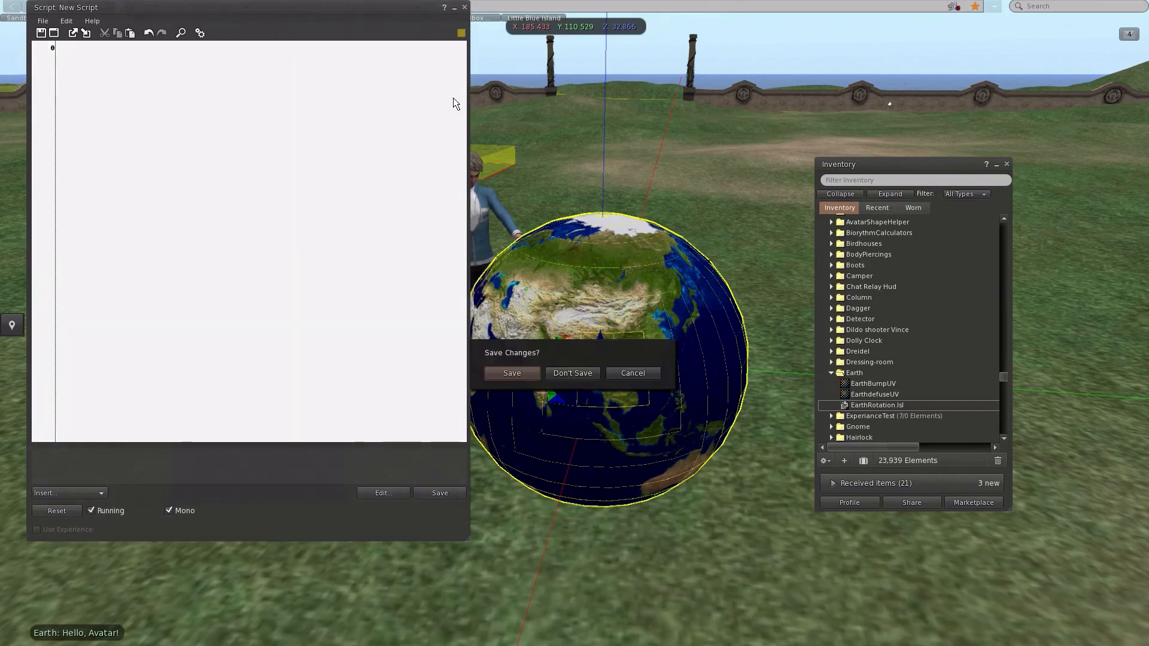
pyautogui.click(549, 375)
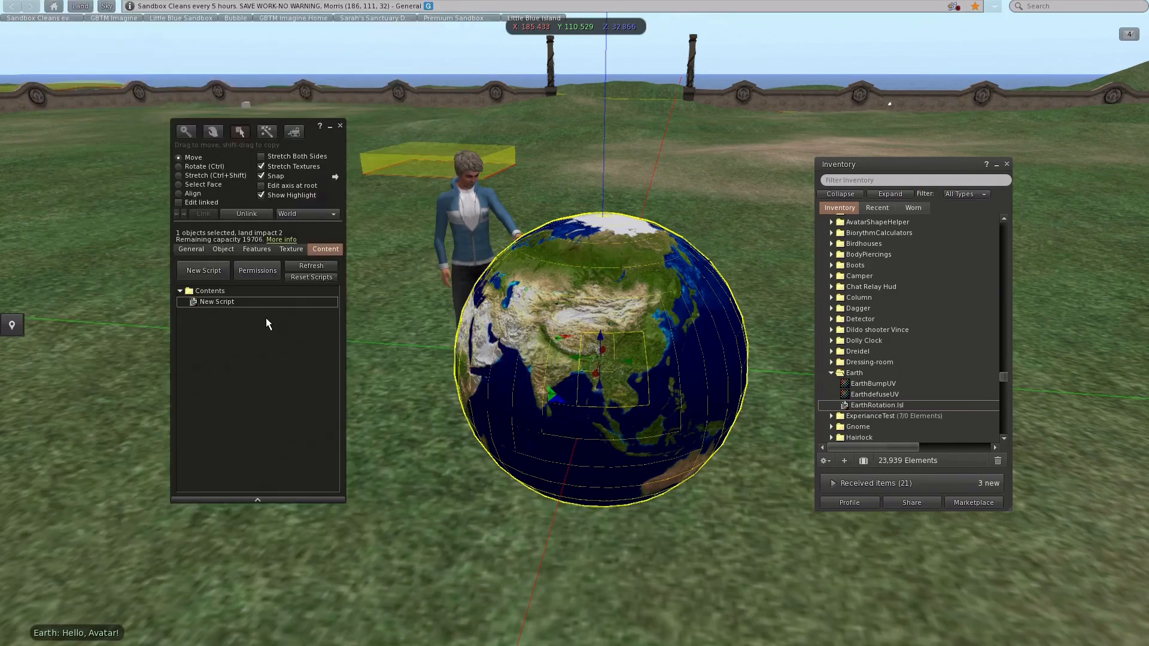
pyautogui.press('Delete')
pyautogui.press('Return')
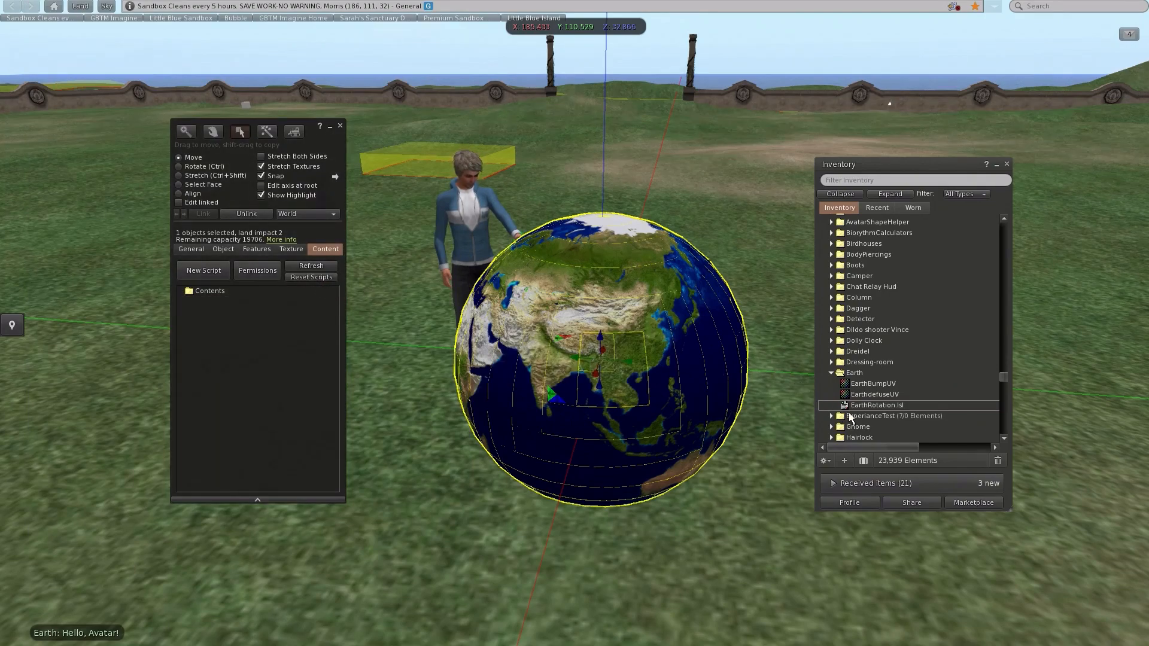
# Step: Add EarthRotation.lsl from the inventory to the Earth's contents, review its code, and close the editing windows
pyautogui.moveTo(870, 408); pyautogui.dragTo(216, 328)
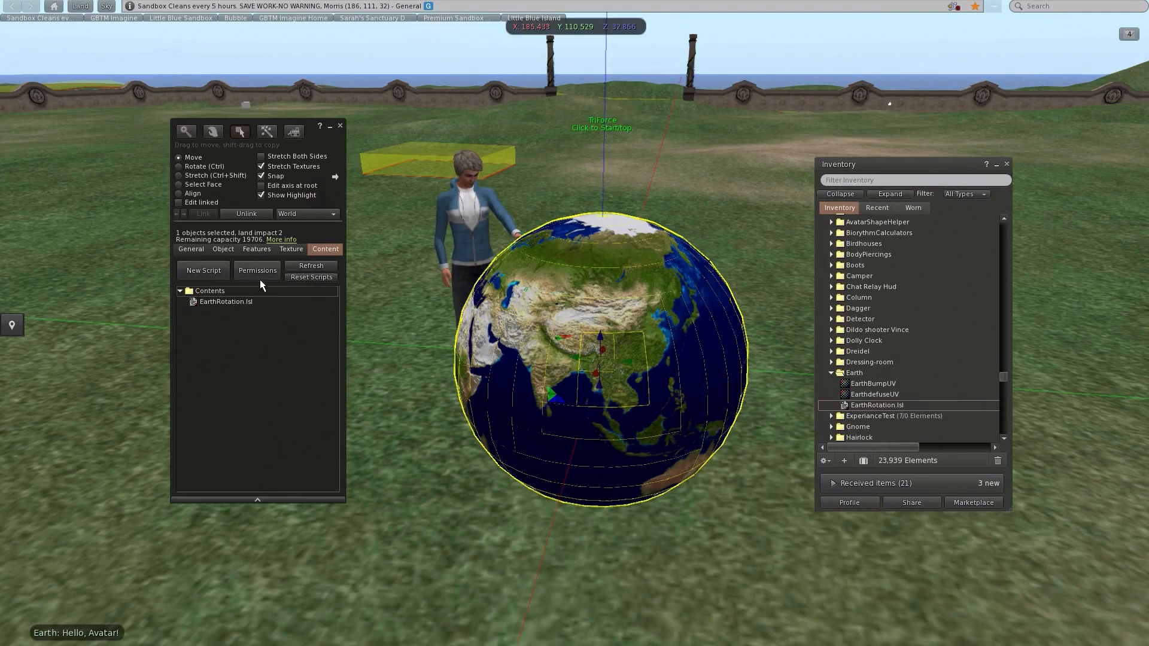
pyautogui.doubleClick(217, 306)
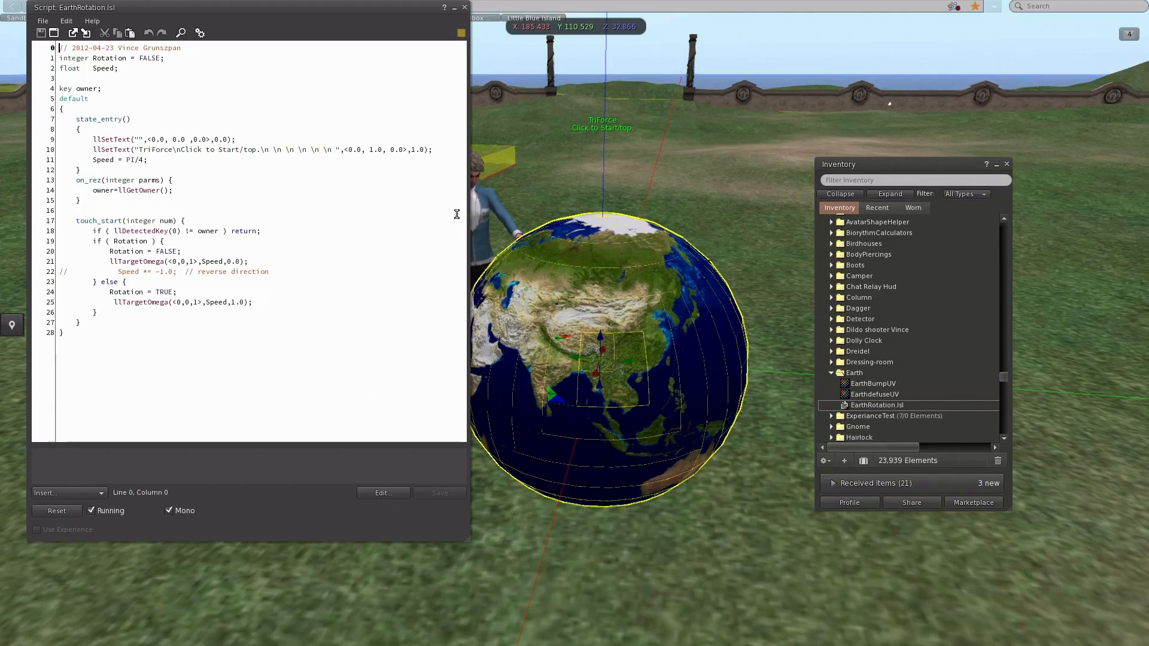
pyautogui.click(464, 7)
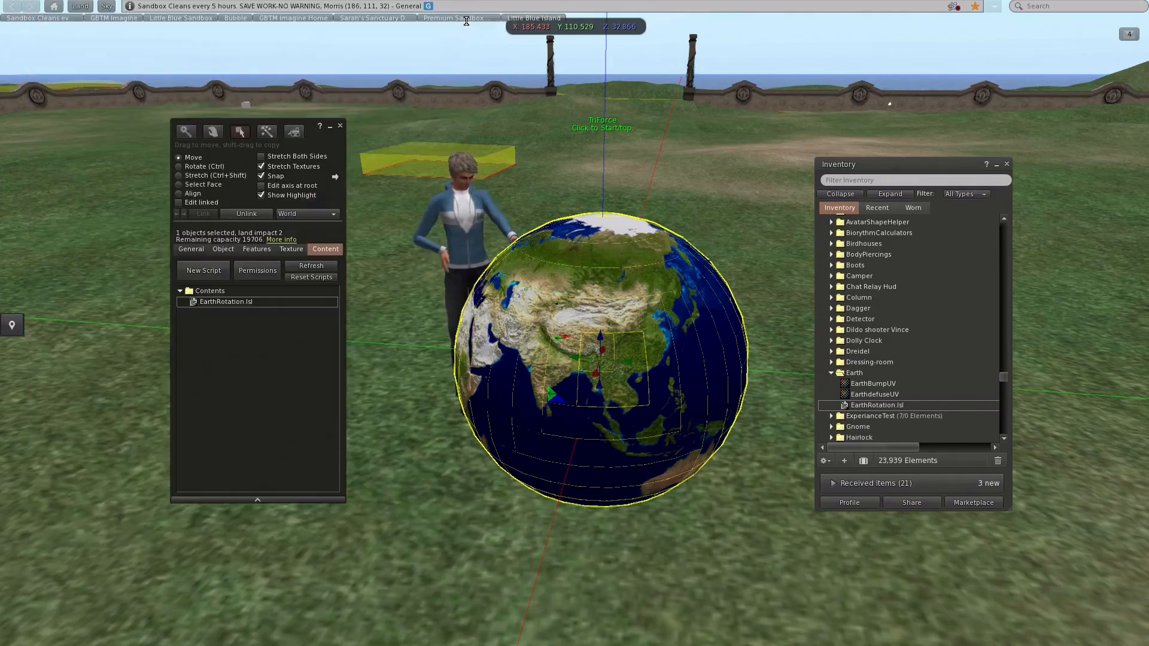
pyautogui.click(340, 127)
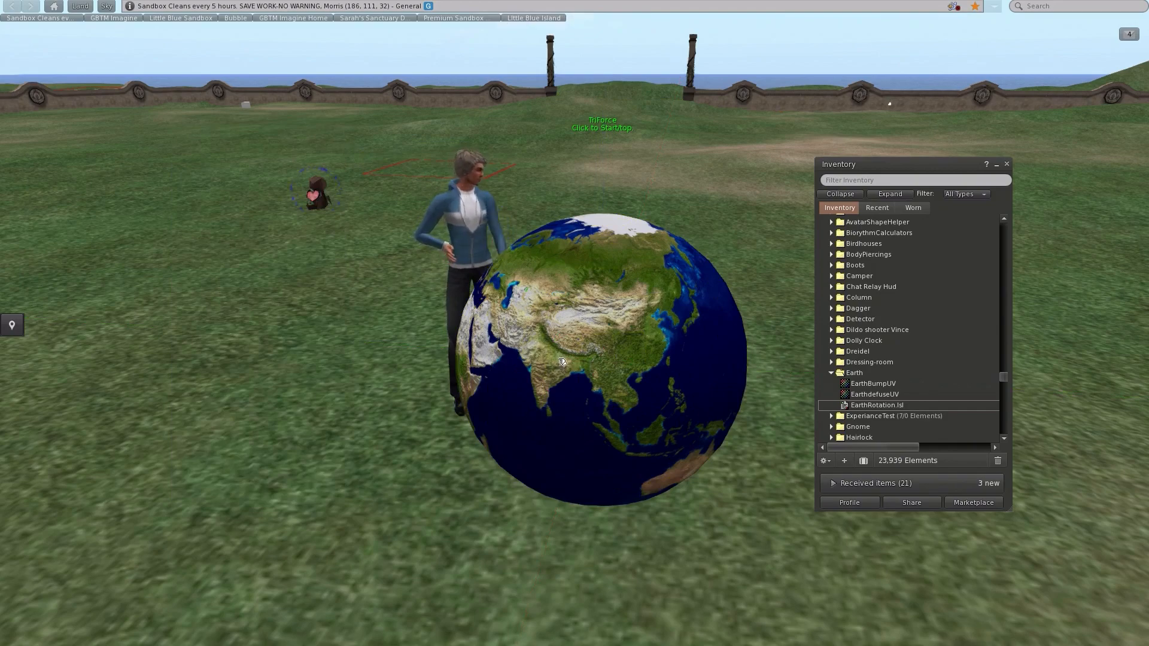
# Step: Edit the Earth again, reopen EarthRotation.lsl from its contents, and save the script to compile it
pyautogui.scroll(-5, 590, 407)
pyautogui.scroll(3, 590, 407)
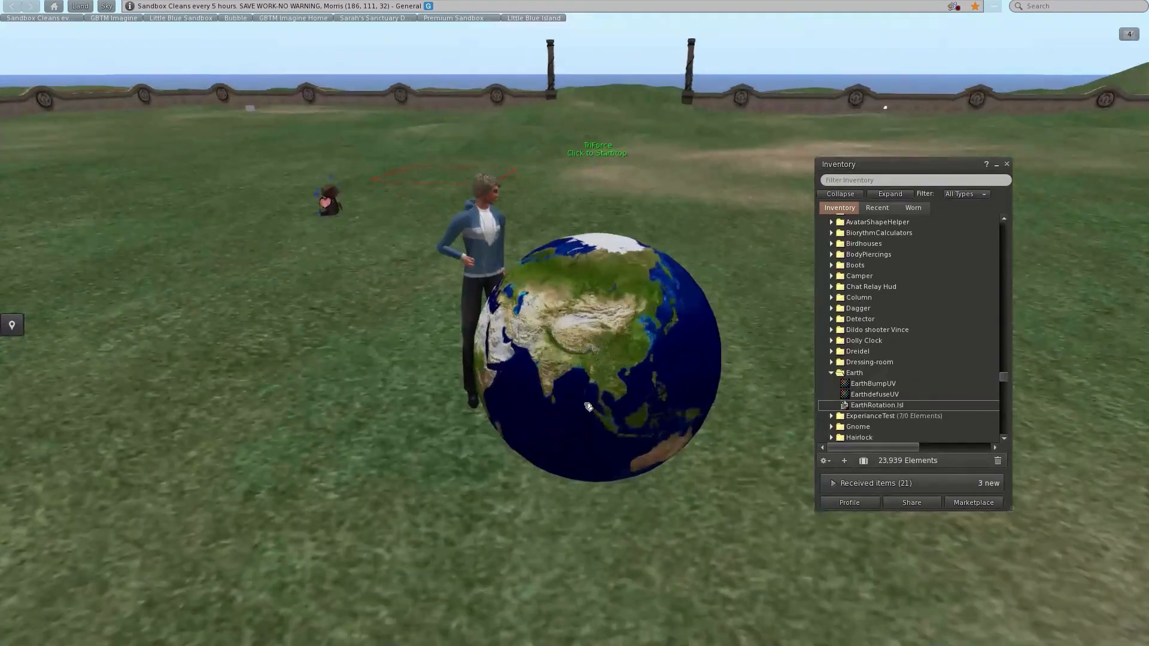
pyautogui.rightClick(597, 371)
pyautogui.click(619, 397)
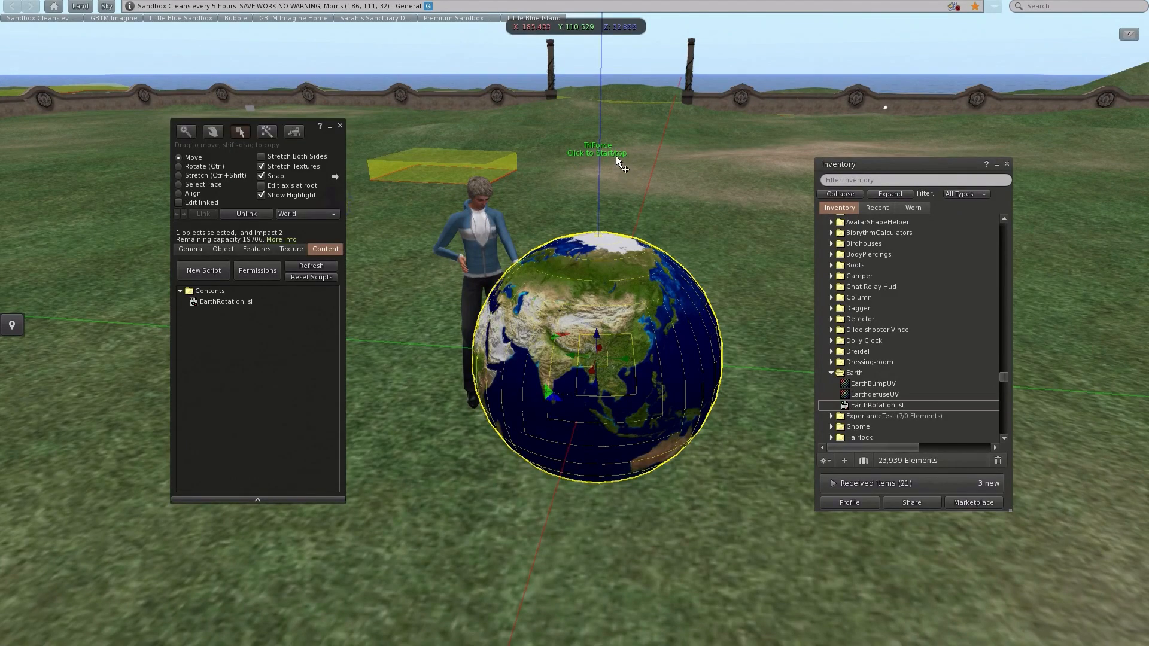
pyautogui.click(220, 311)
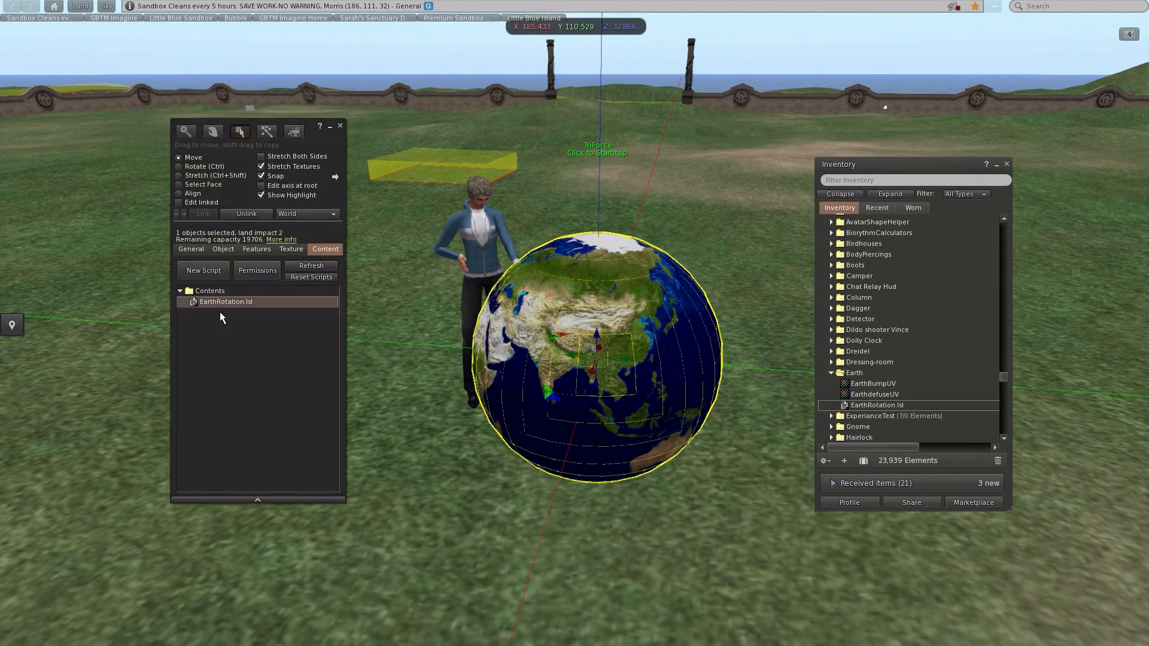
pyautogui.doubleClick(220, 311)
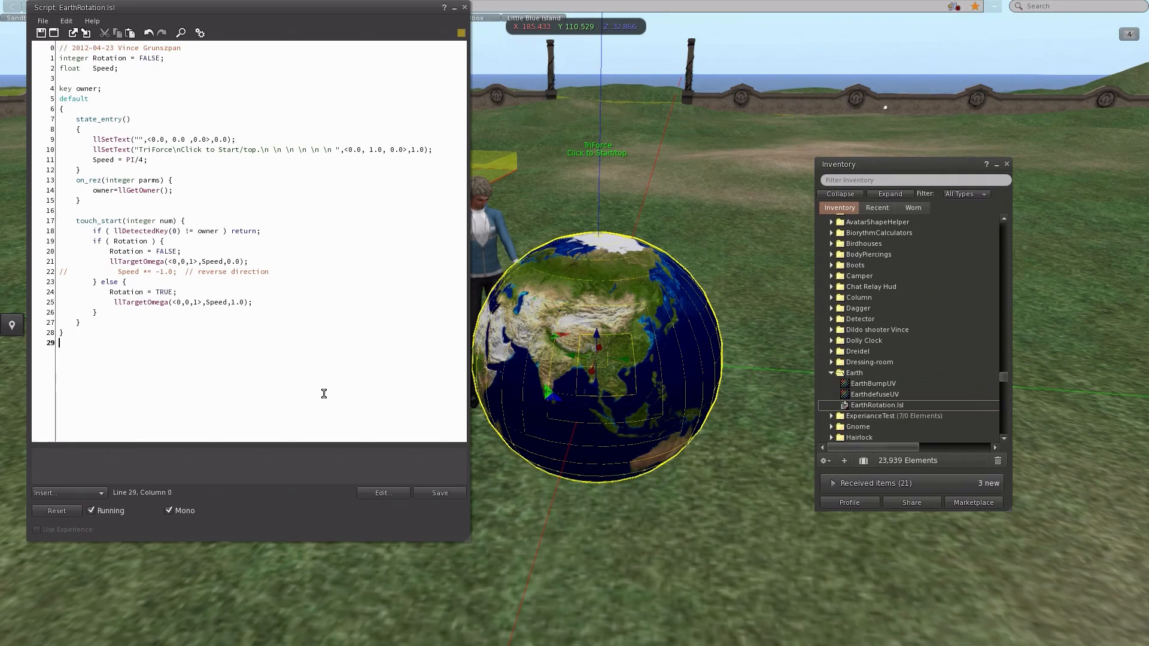
pyautogui.press('ctrl')
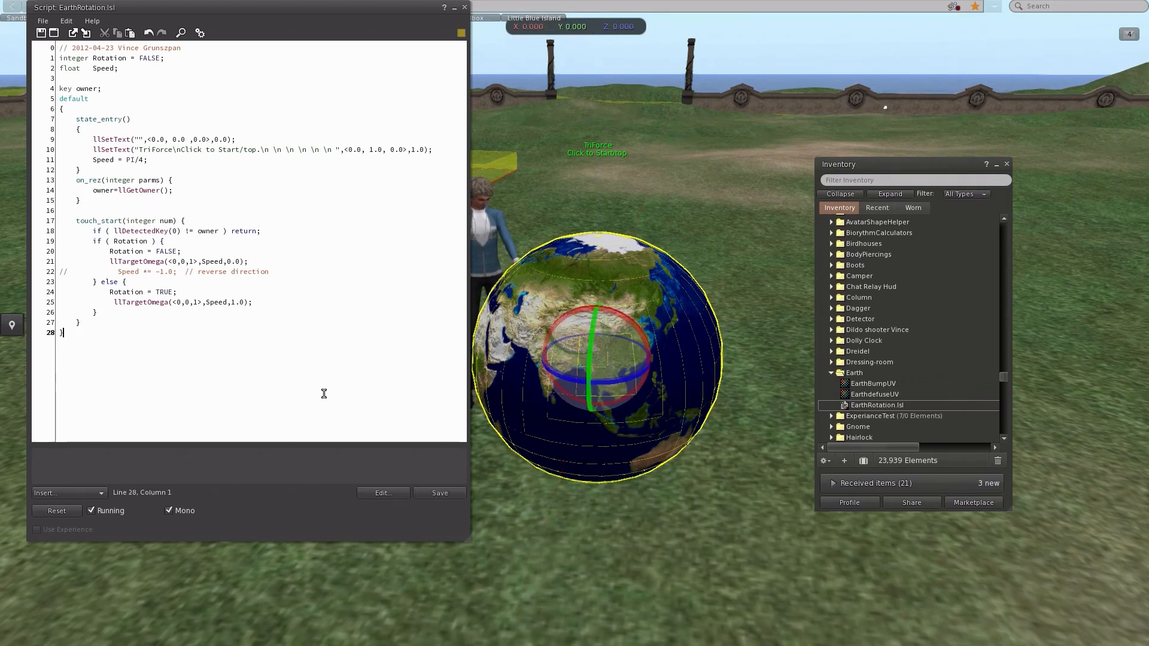
pyautogui.hotkey('ctrl', 's')
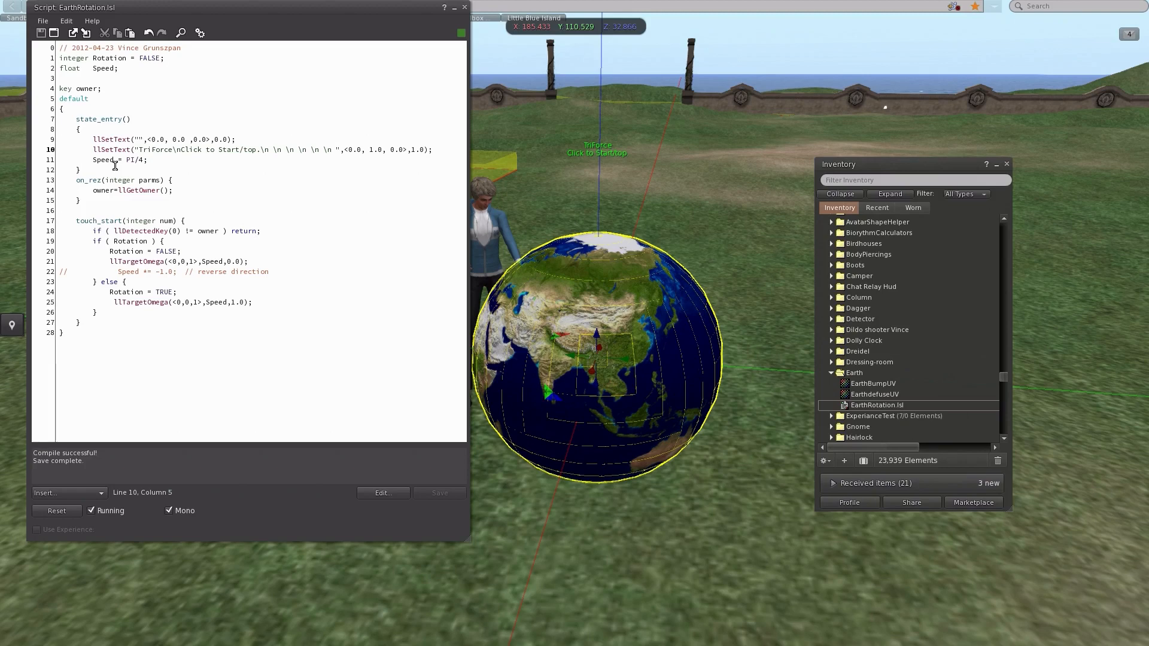
# Step: Delete the llSetText line with the TriForce start/stop label from EarthRotation.lsl, save it, and close the script and edit windows
pyautogui.moveTo(441, 151); pyautogui.dragTo(246, 150)
pyautogui.moveTo(144, 157); pyautogui.dragTo(46, 162)
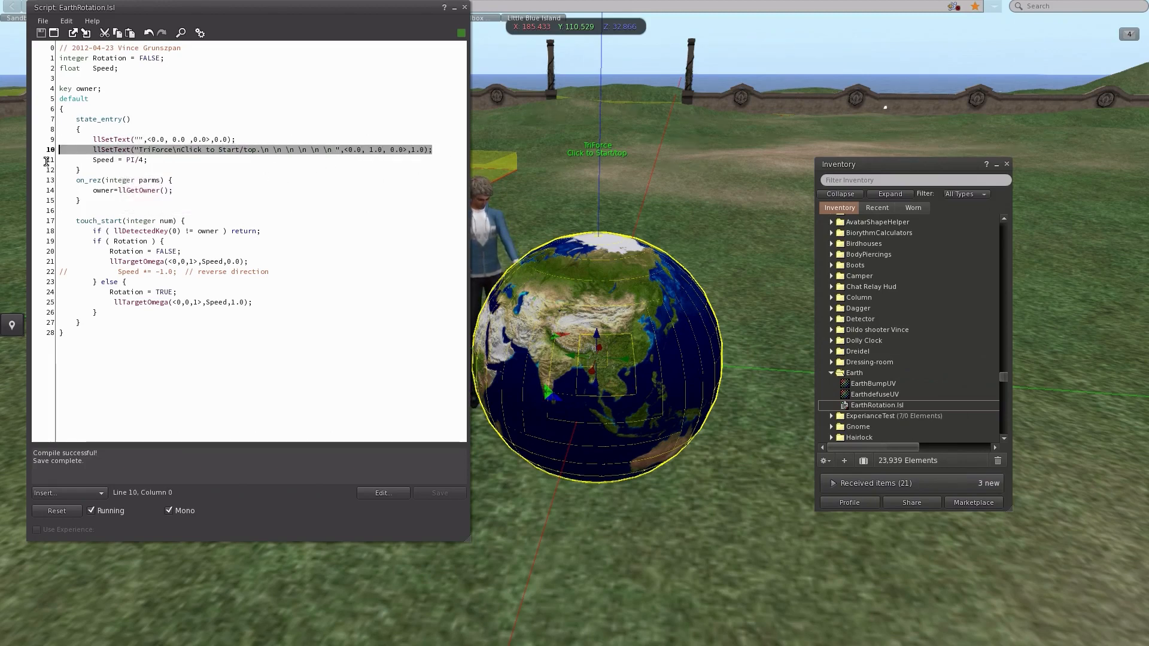
pyautogui.press('BackSpace')
pyautogui.press('BackSpace')
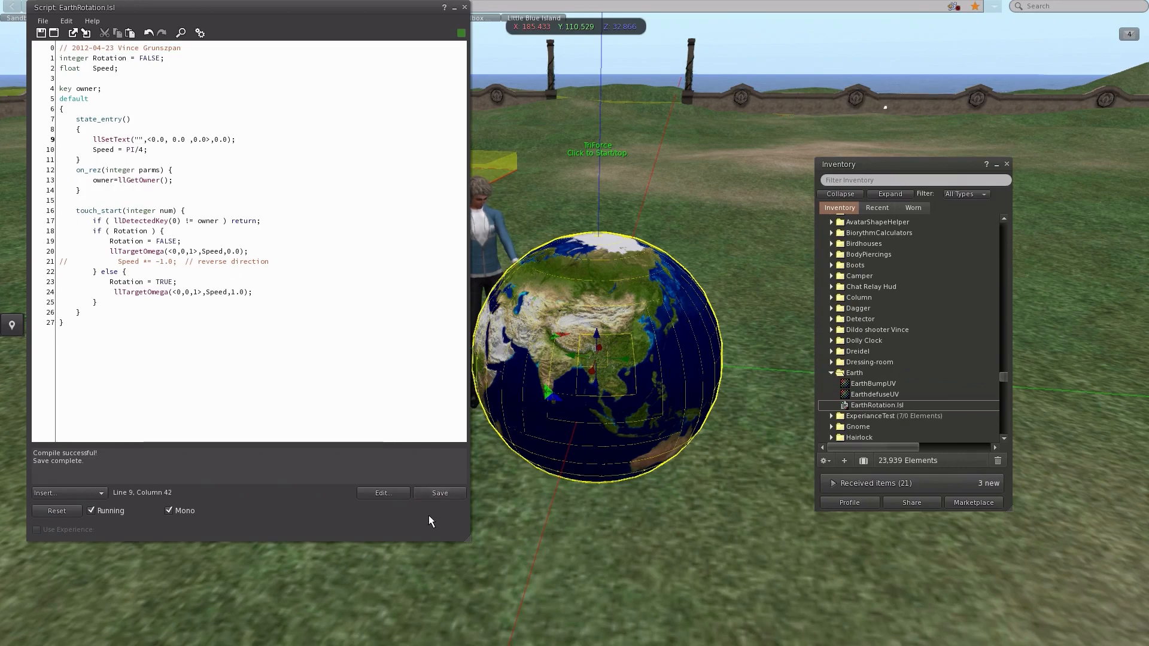
pyautogui.click(435, 495)
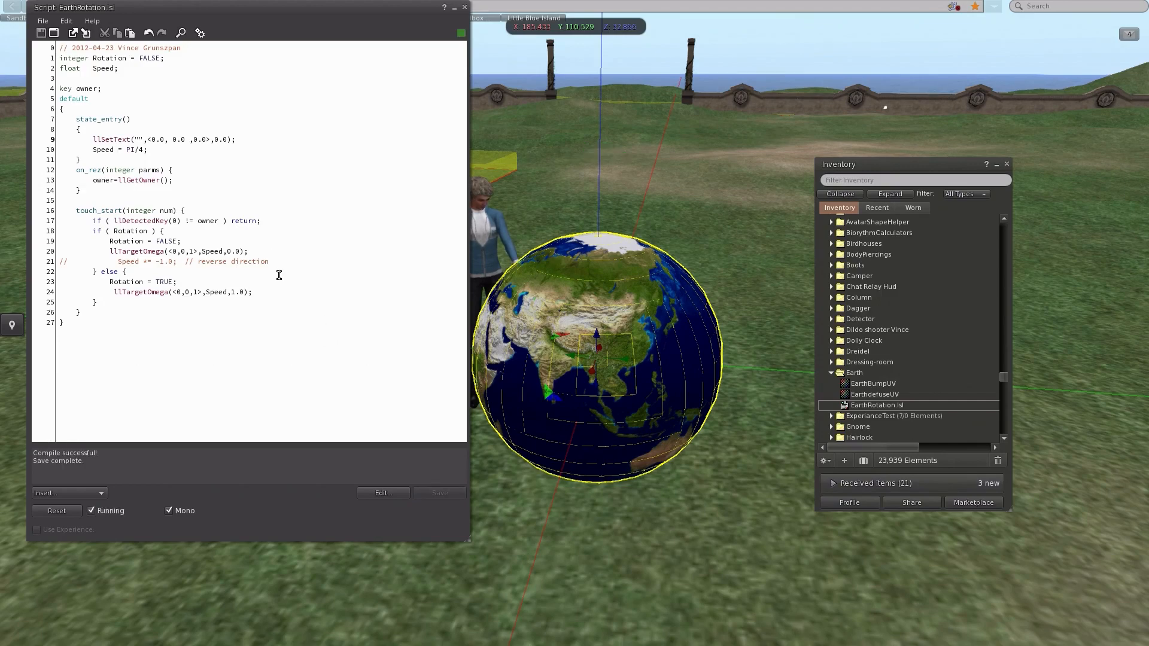
pyautogui.click(465, 7)
pyautogui.click(340, 125)
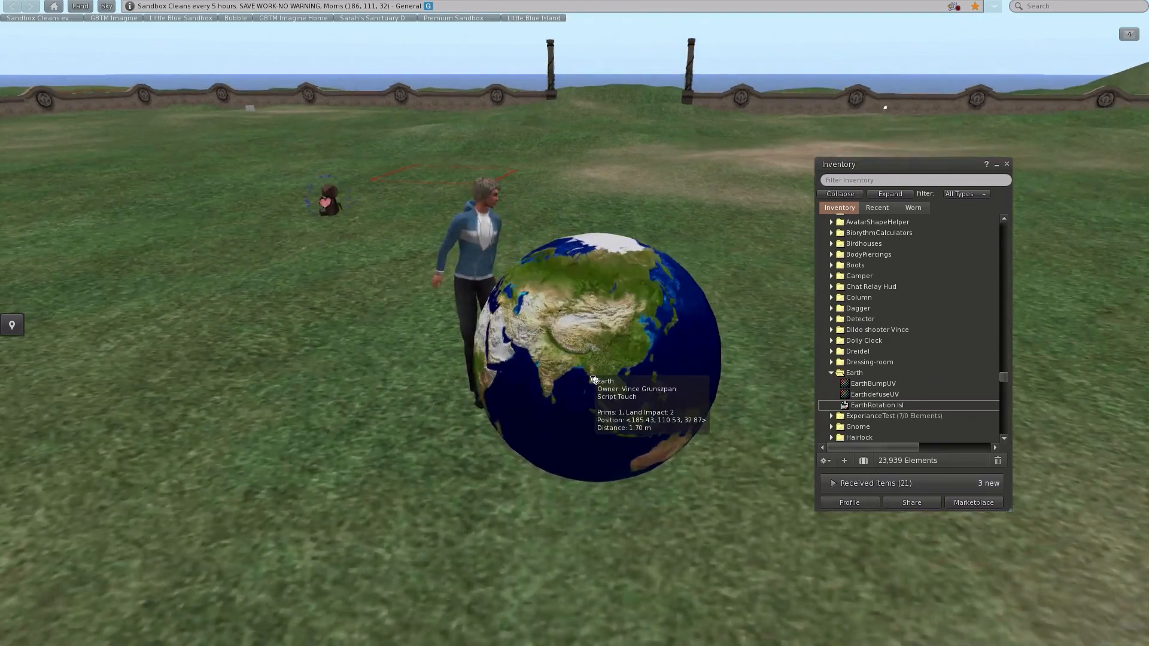
# Step: Open EarthRotation.lsl from the Earth's object contents, add "owner = llGetOwner();" after the Speed line in state_entry, save, and close the windows
pyautogui.rightClick(591, 377)
pyautogui.click(620, 383)
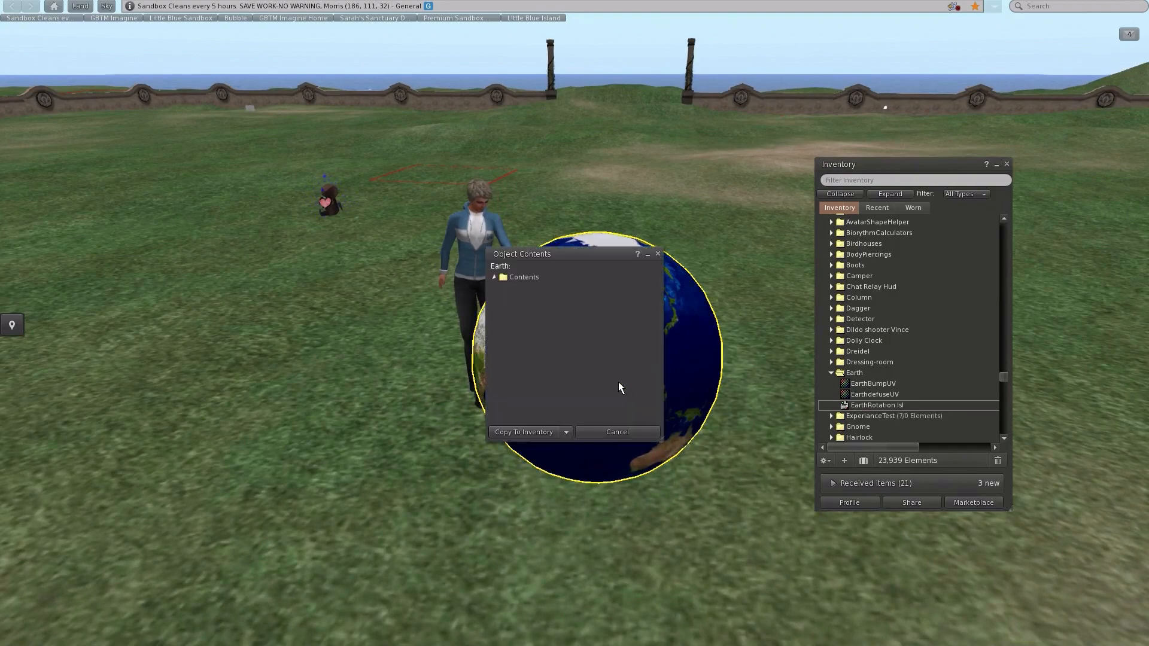
pyautogui.doubleClick(556, 290)
pyautogui.click(258, 290)
pyautogui.click(443, 435)
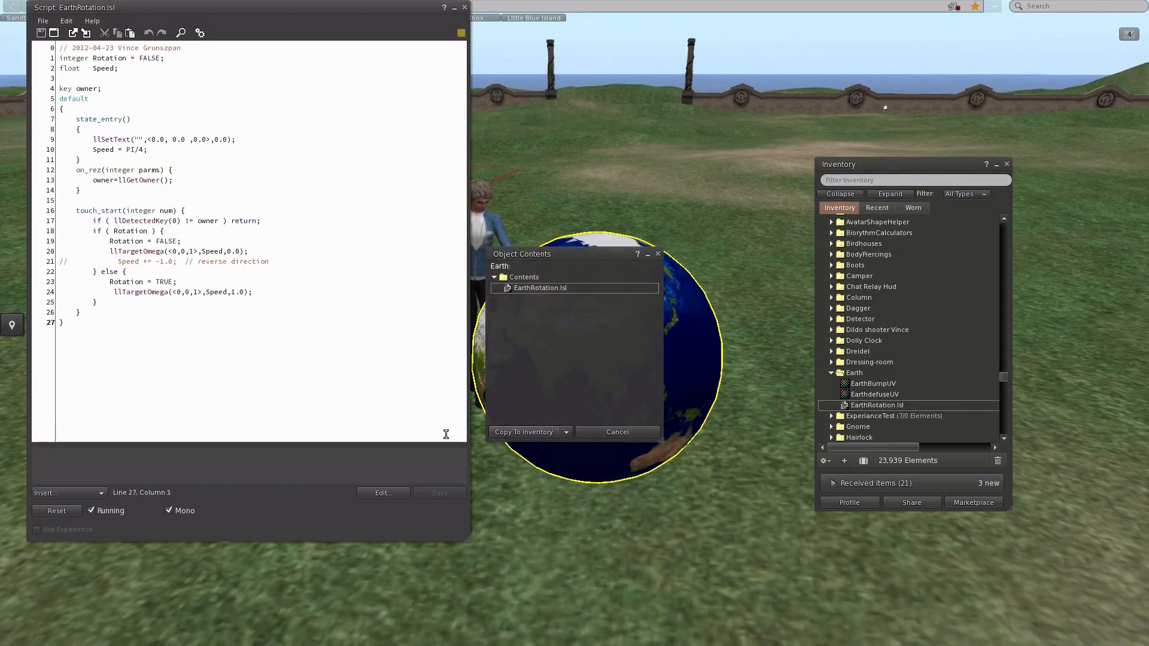
pyautogui.click(332, 251)
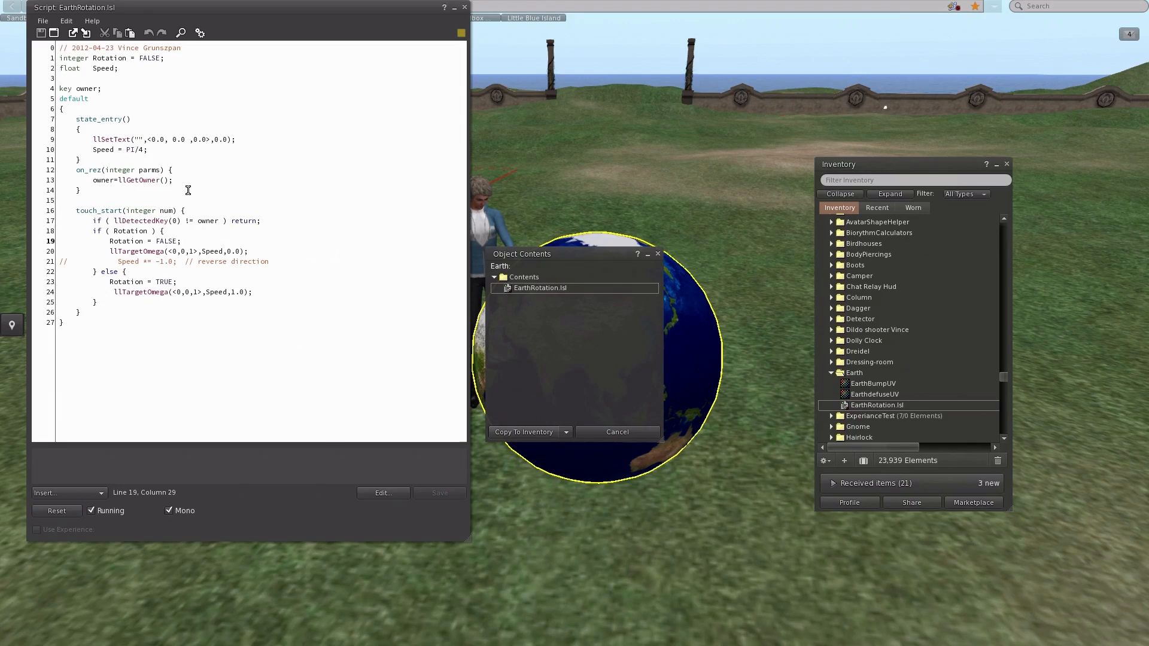
pyautogui.click(219, 146)
pyautogui.press('Return')
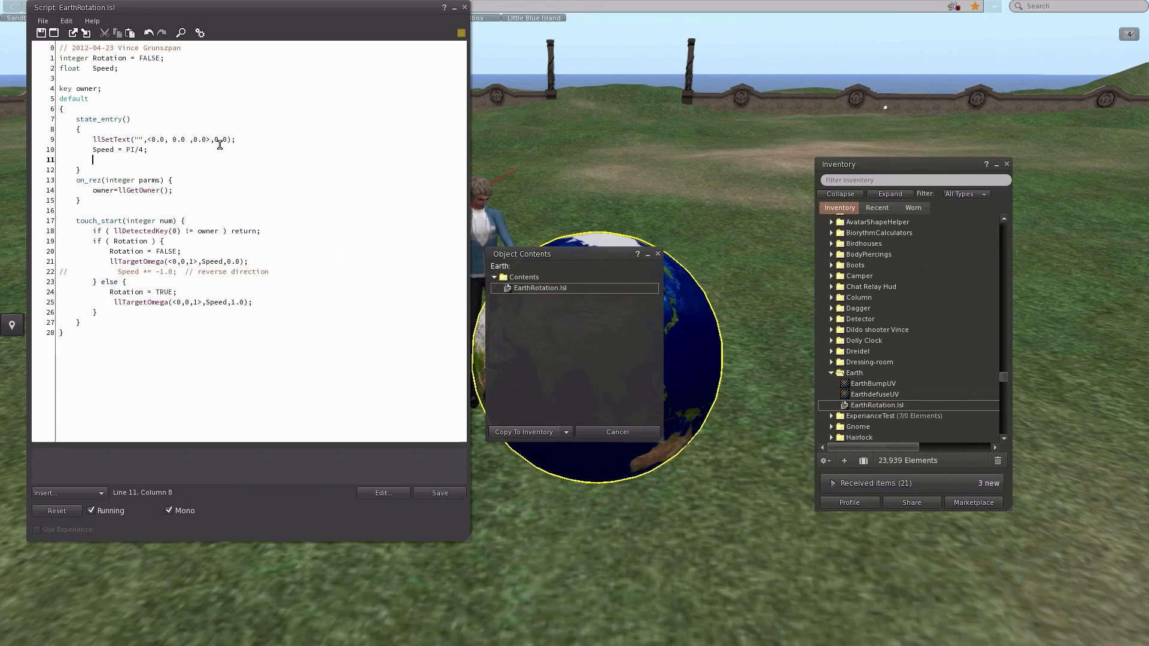
pyautogui.write('owner==llGetOwner();')
pyautogui.hotkey('ctrl', 's')
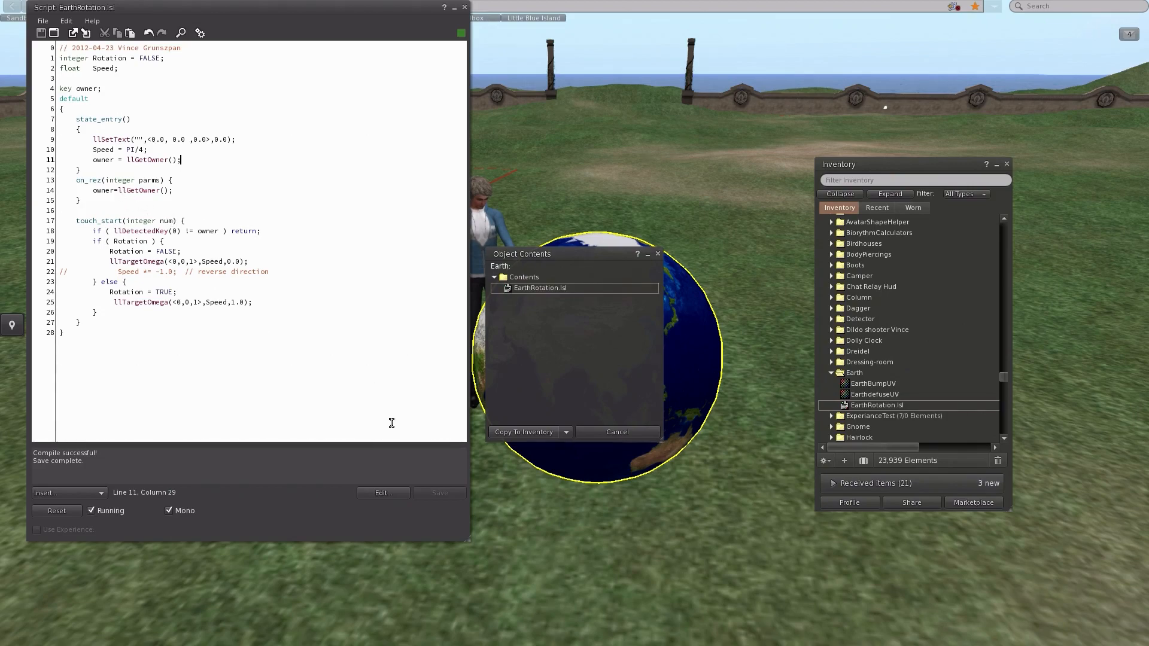
pyautogui.click(465, 7)
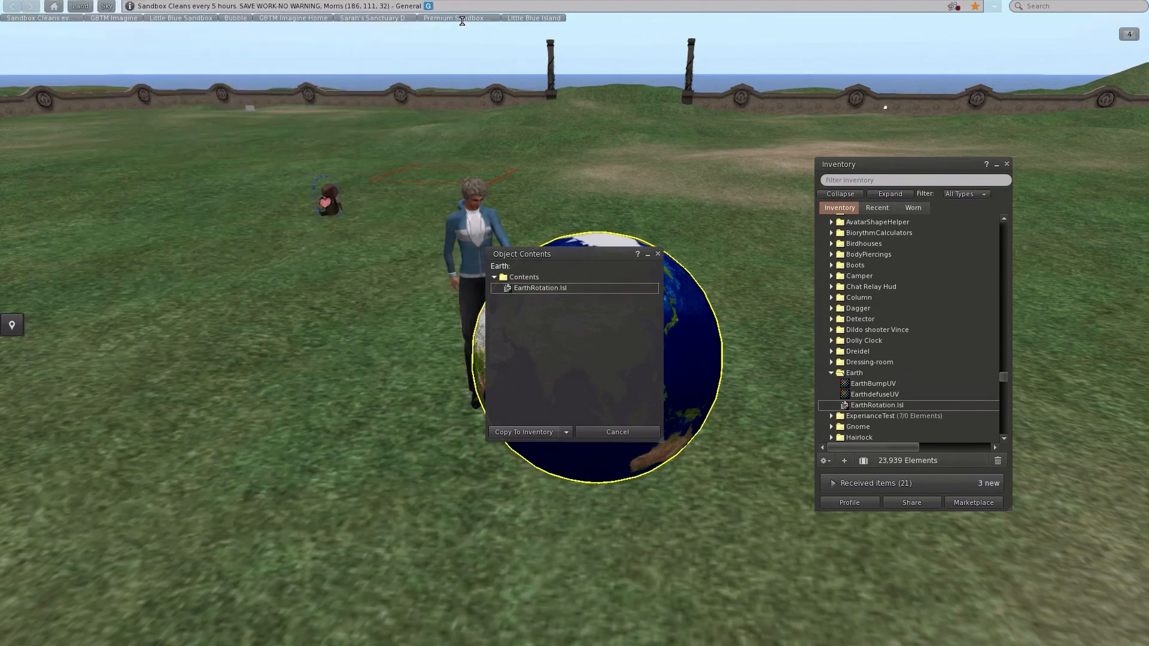
pyautogui.click(658, 254)
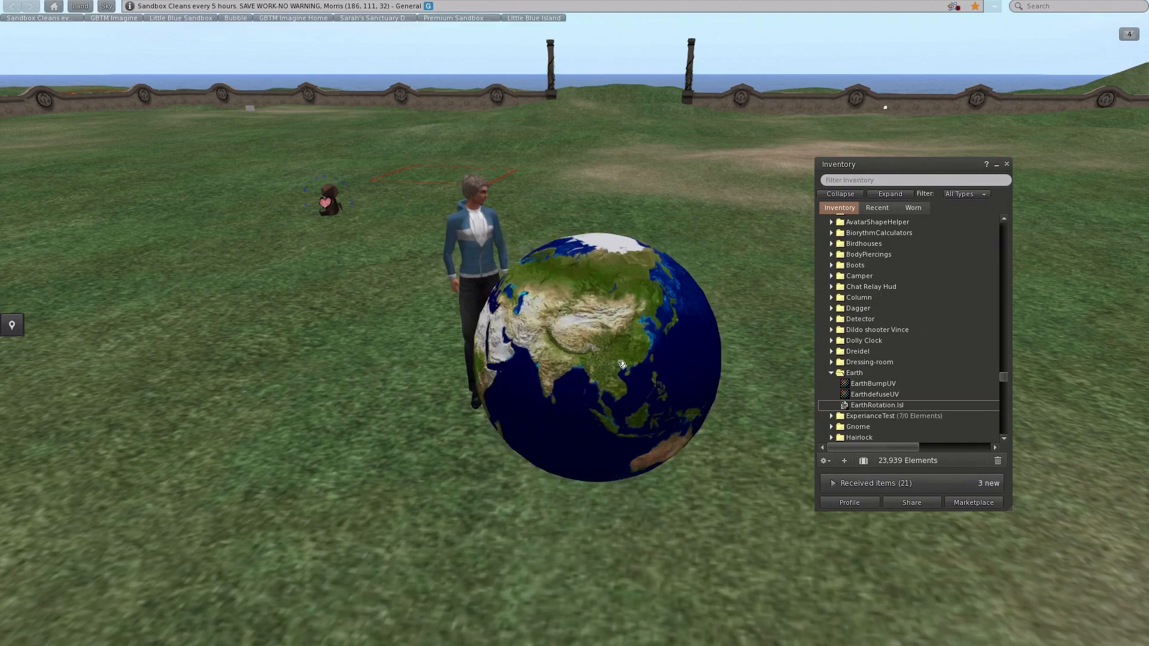